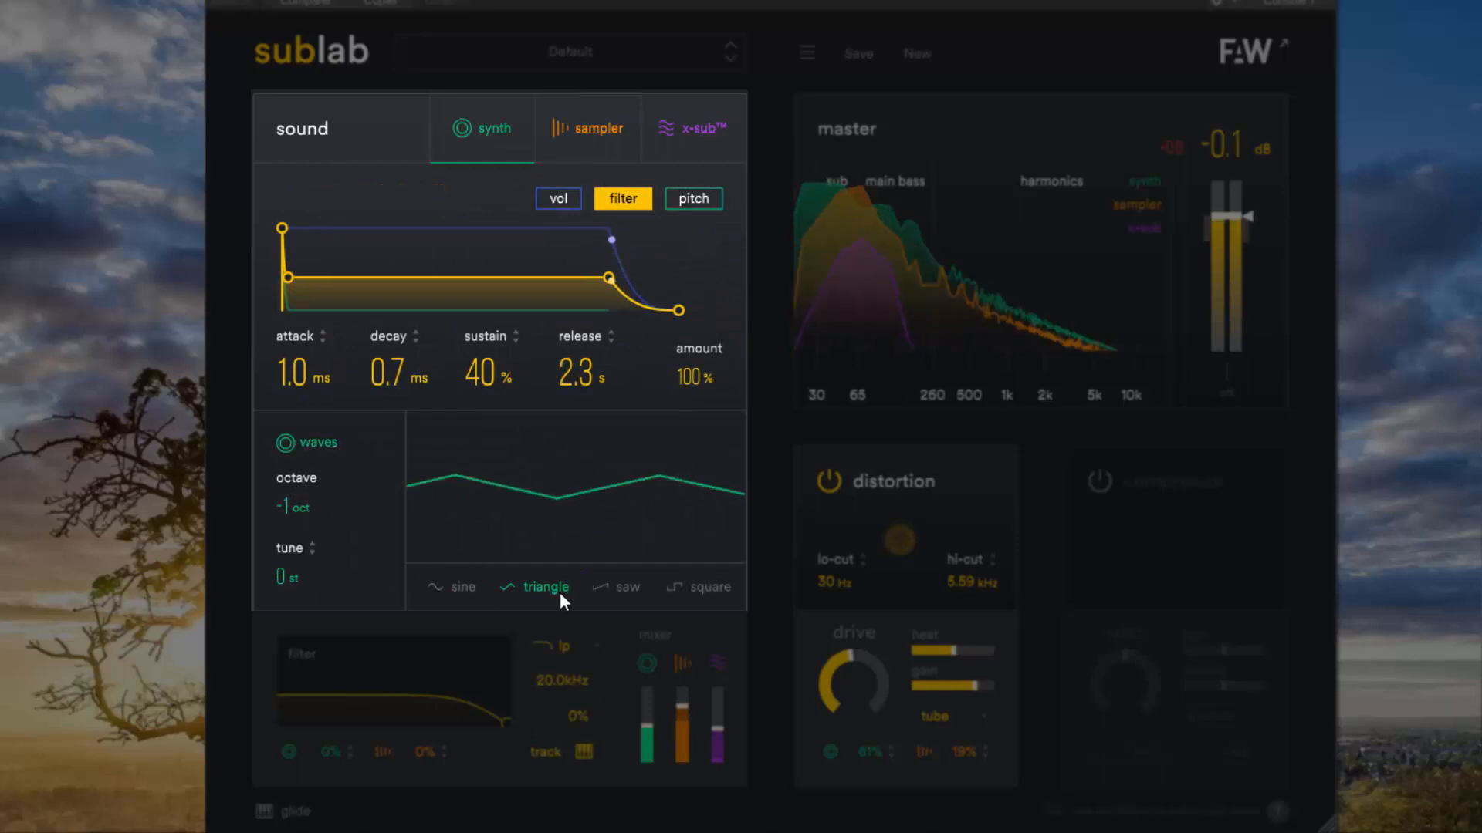
- Go past the sampler to the x-sub section and raise its lows level to -8.2 dB
click(594, 138)
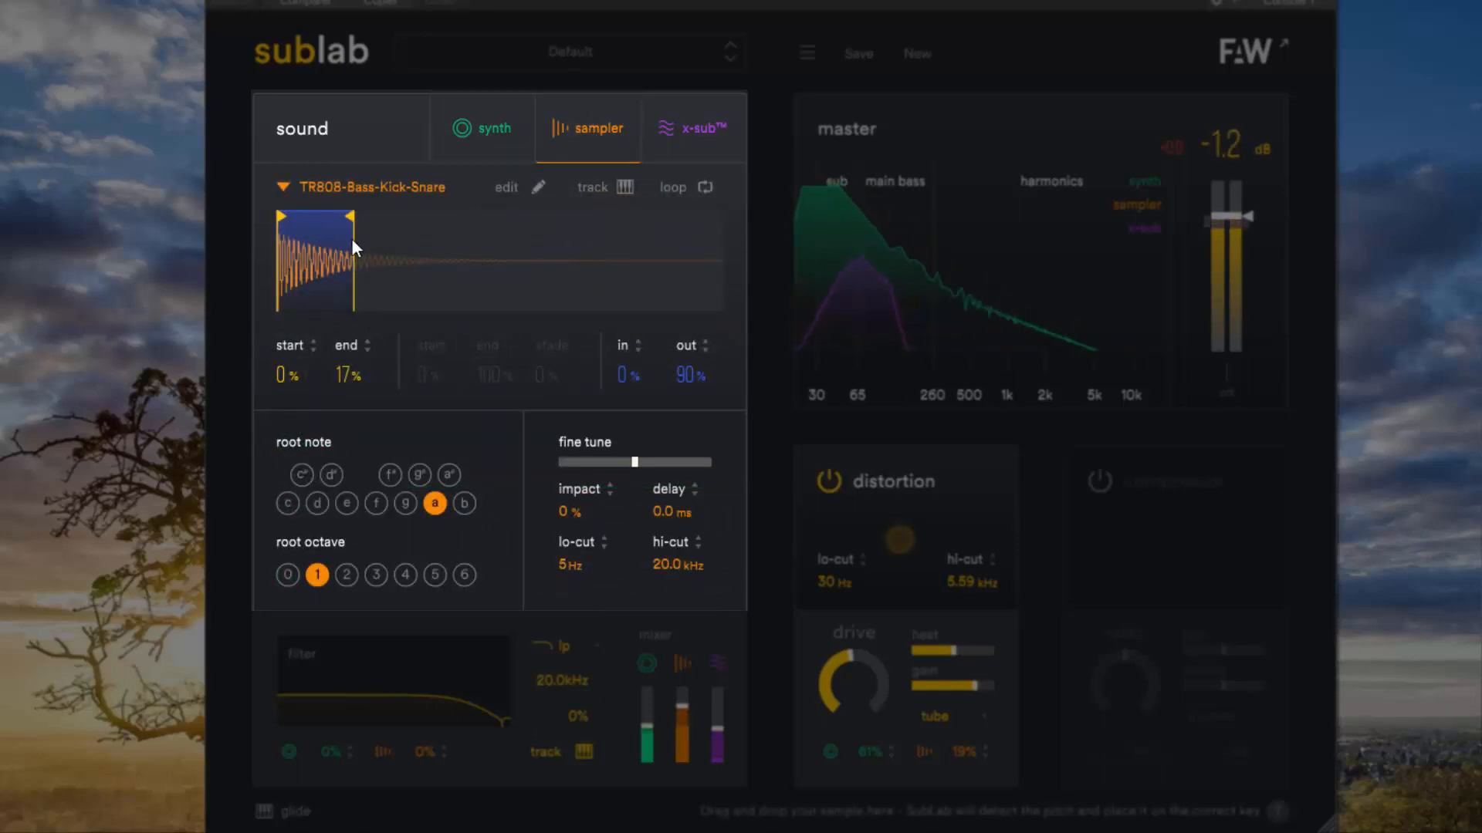
click(687, 129)
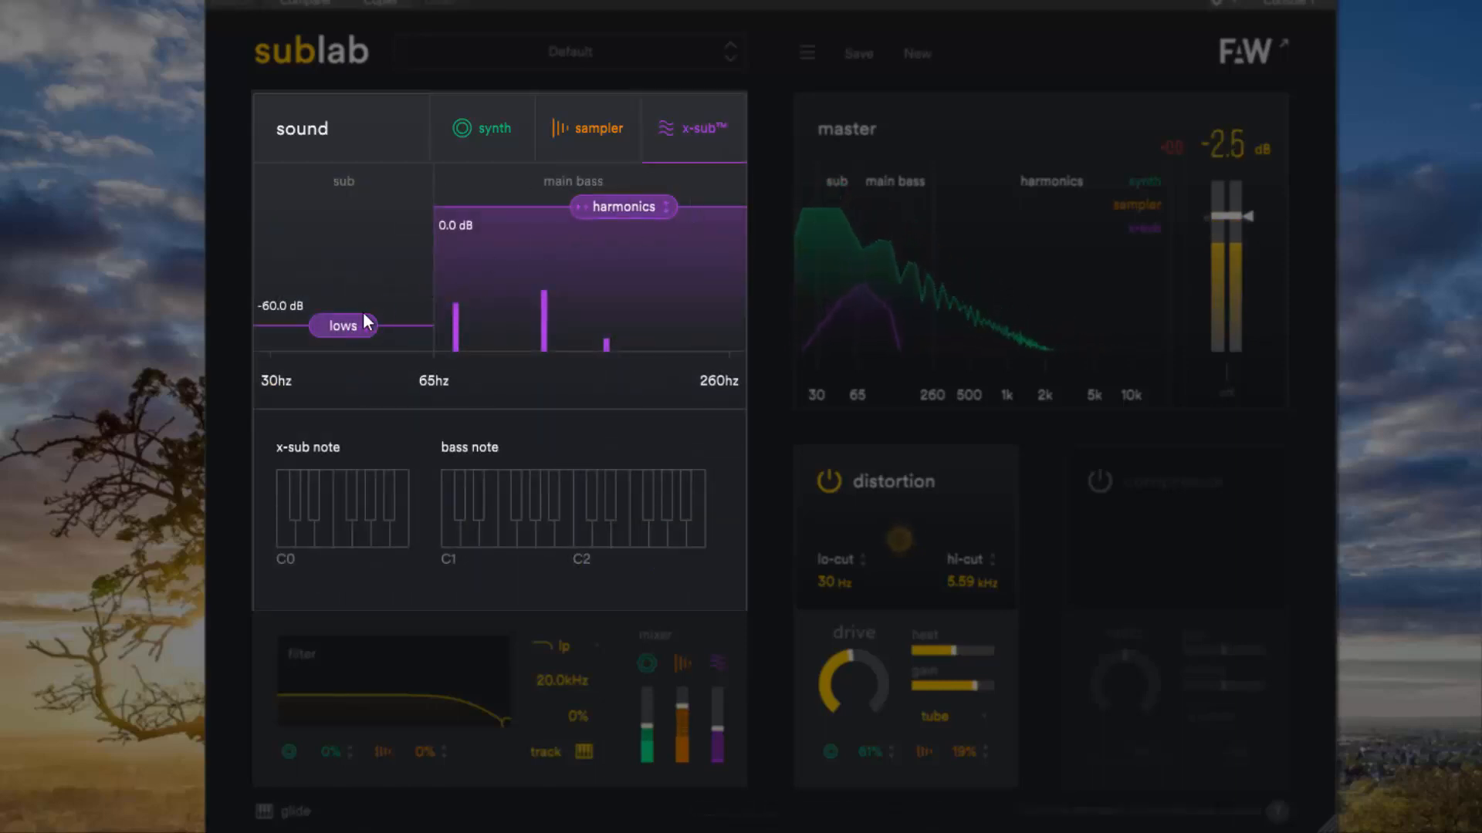
drag(345, 325, 352, 288)
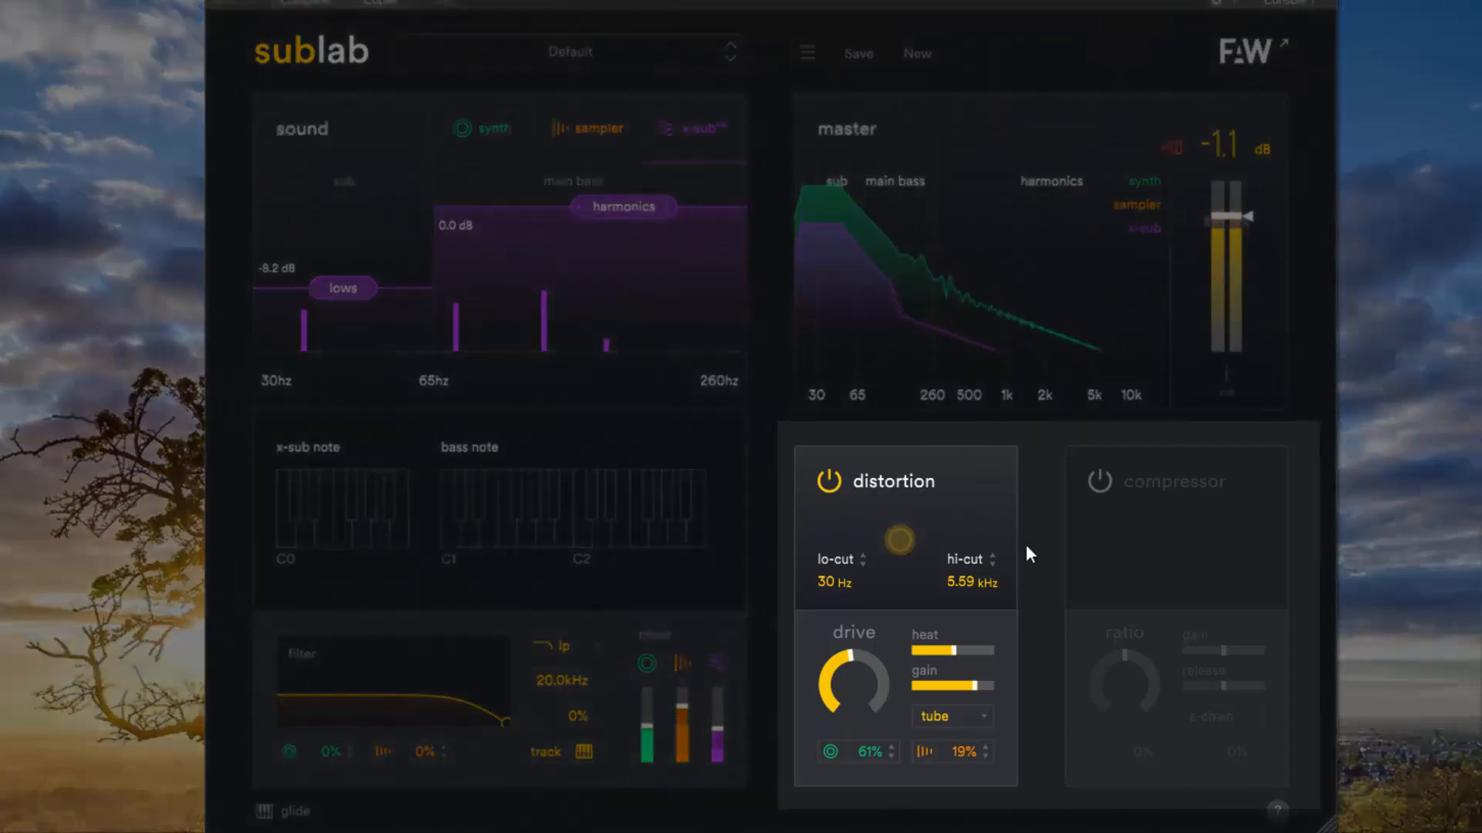
- Turn on the compressor and leave the filter's oscillator amount at 0%
click(1093, 483)
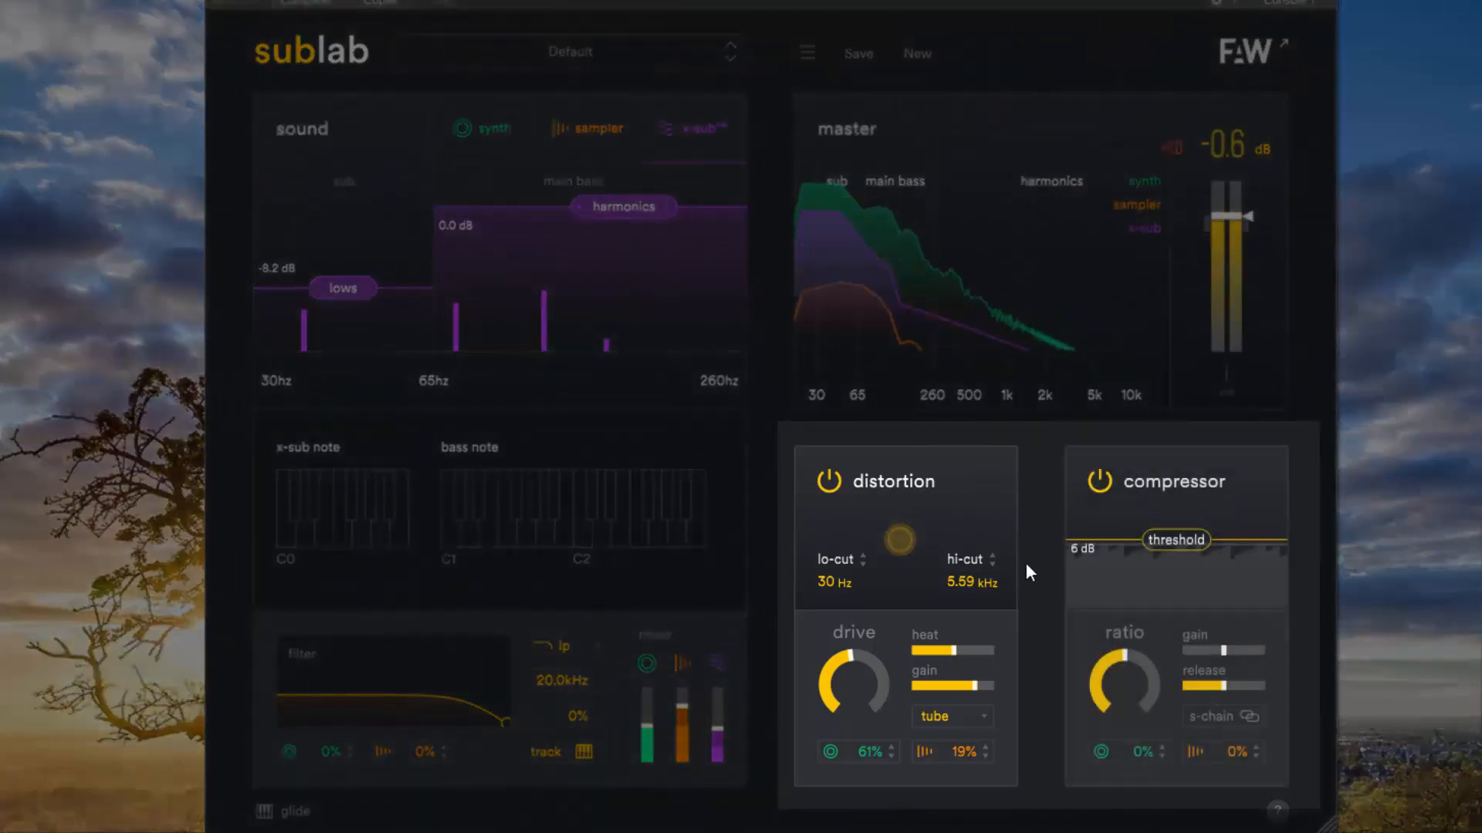
click(1102, 480)
click(1102, 480)
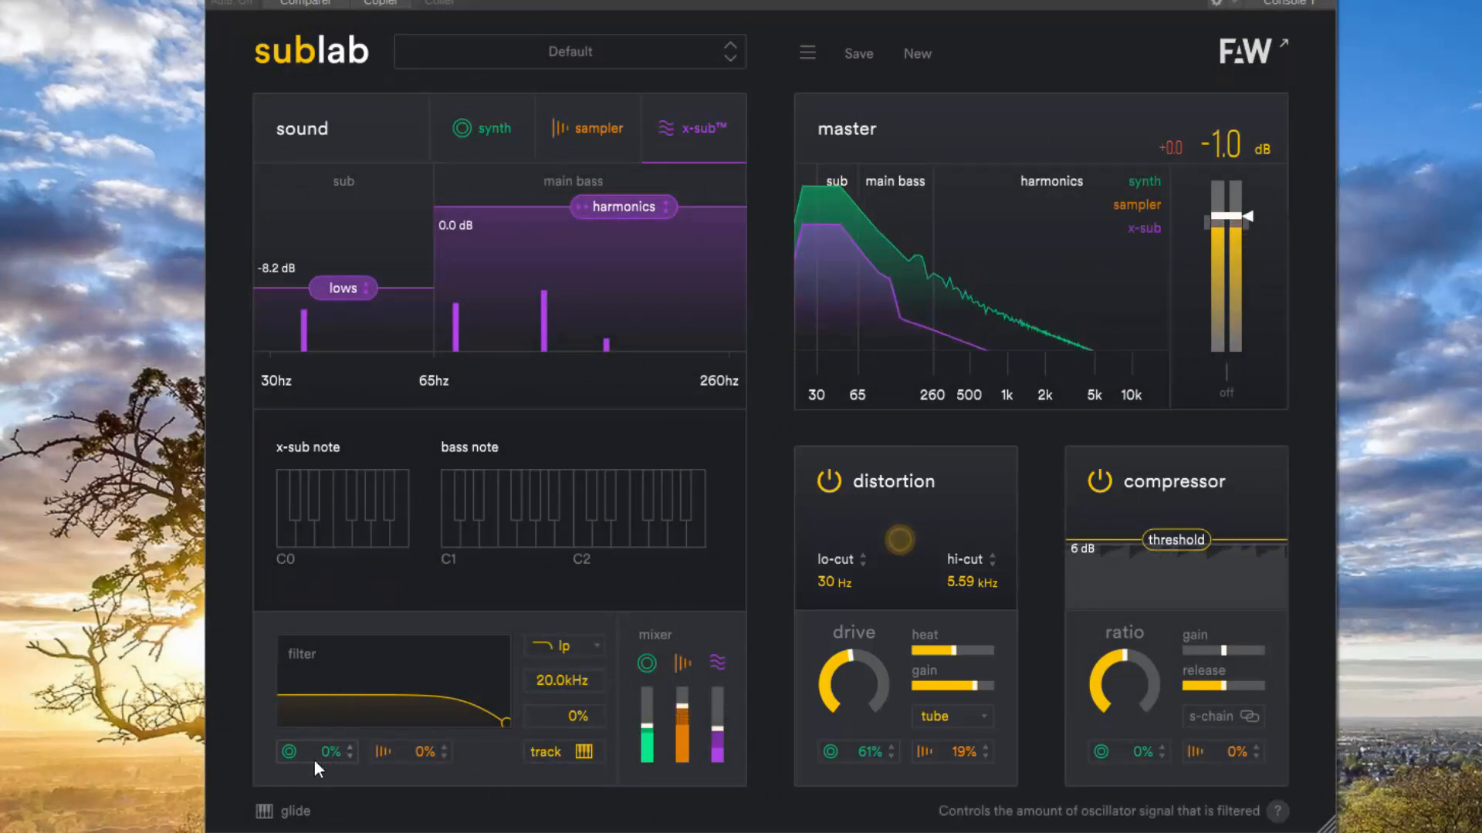
mouse_move(331, 752)
mouse_down()
mouse_move(325, 597)
mouse_move(330, 751)
mouse_up()
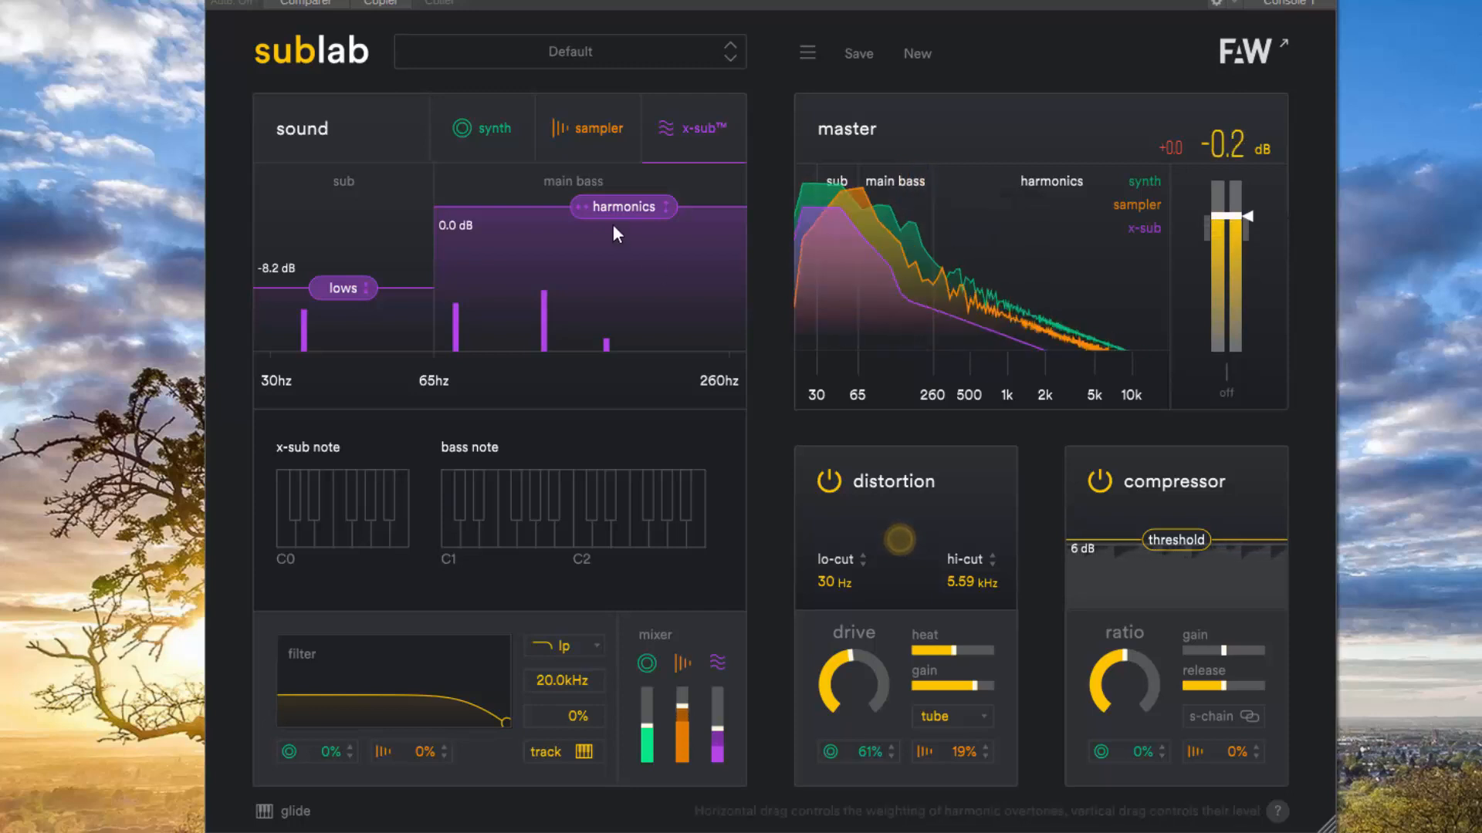
- Review the synth envelope settings, the sampler section and the metadata editor for the TR808-Bass-Kick-Snare sample
click(487, 142)
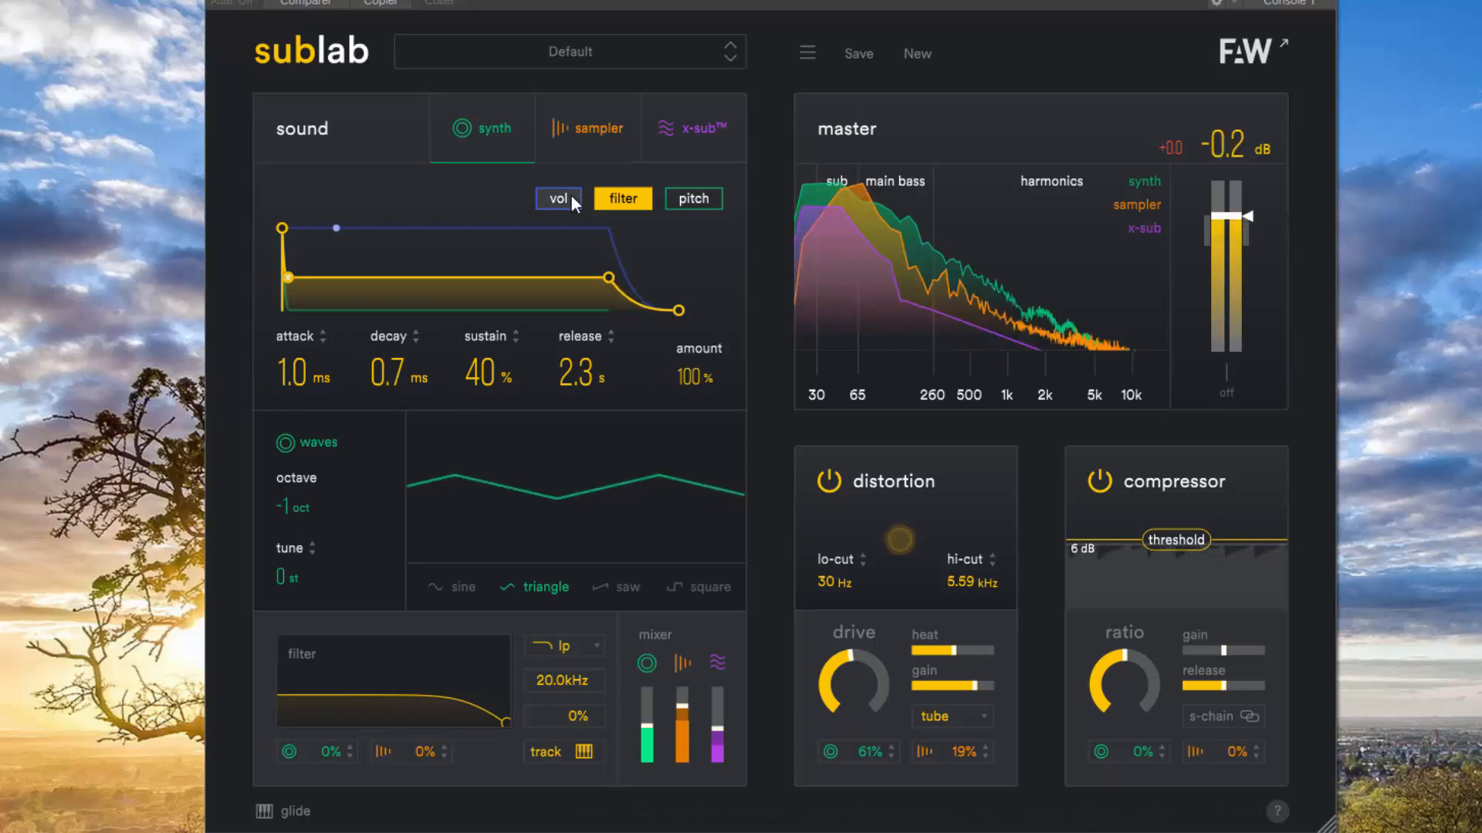
click(626, 146)
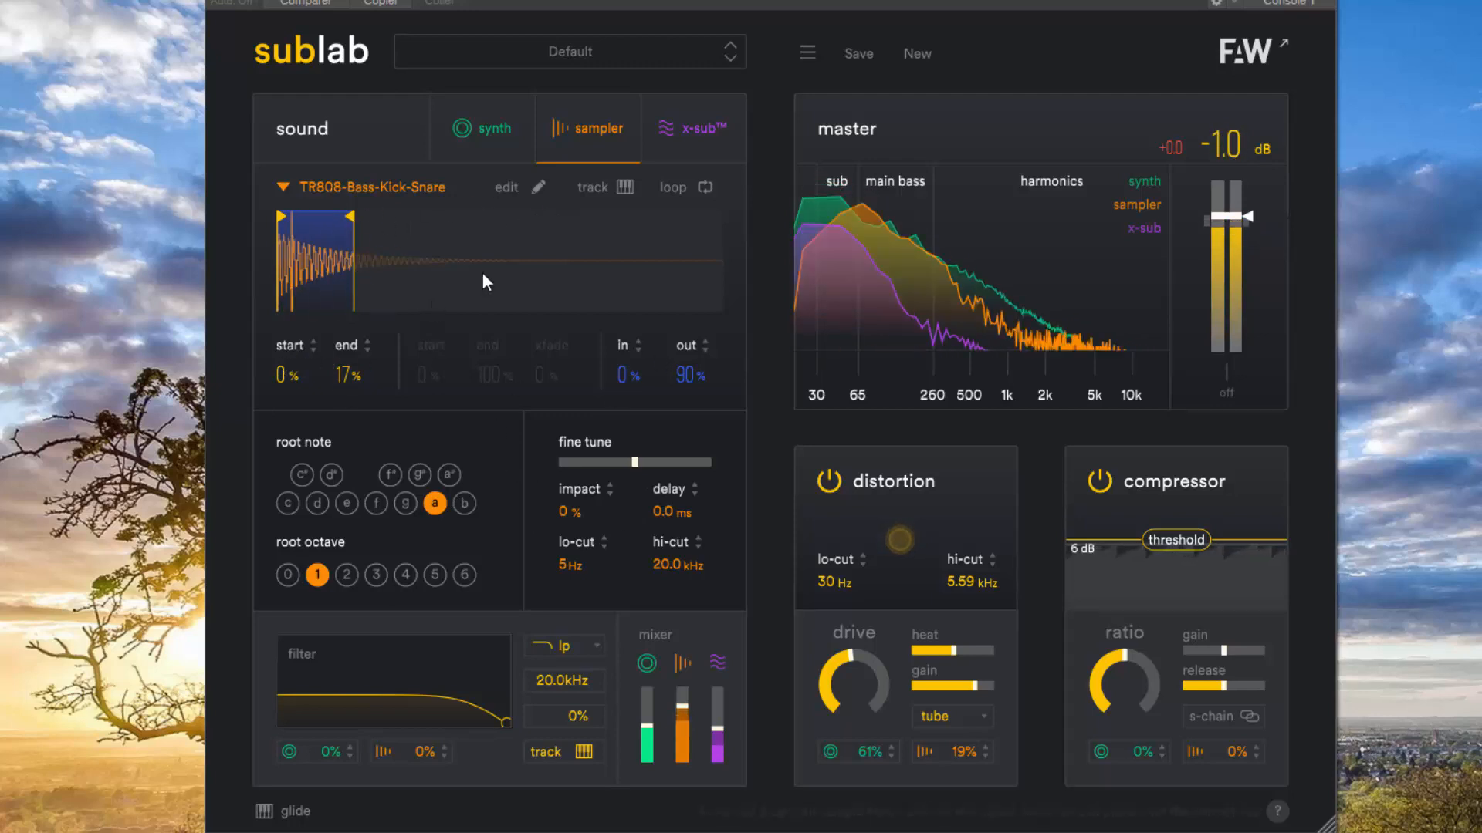
click(522, 188)
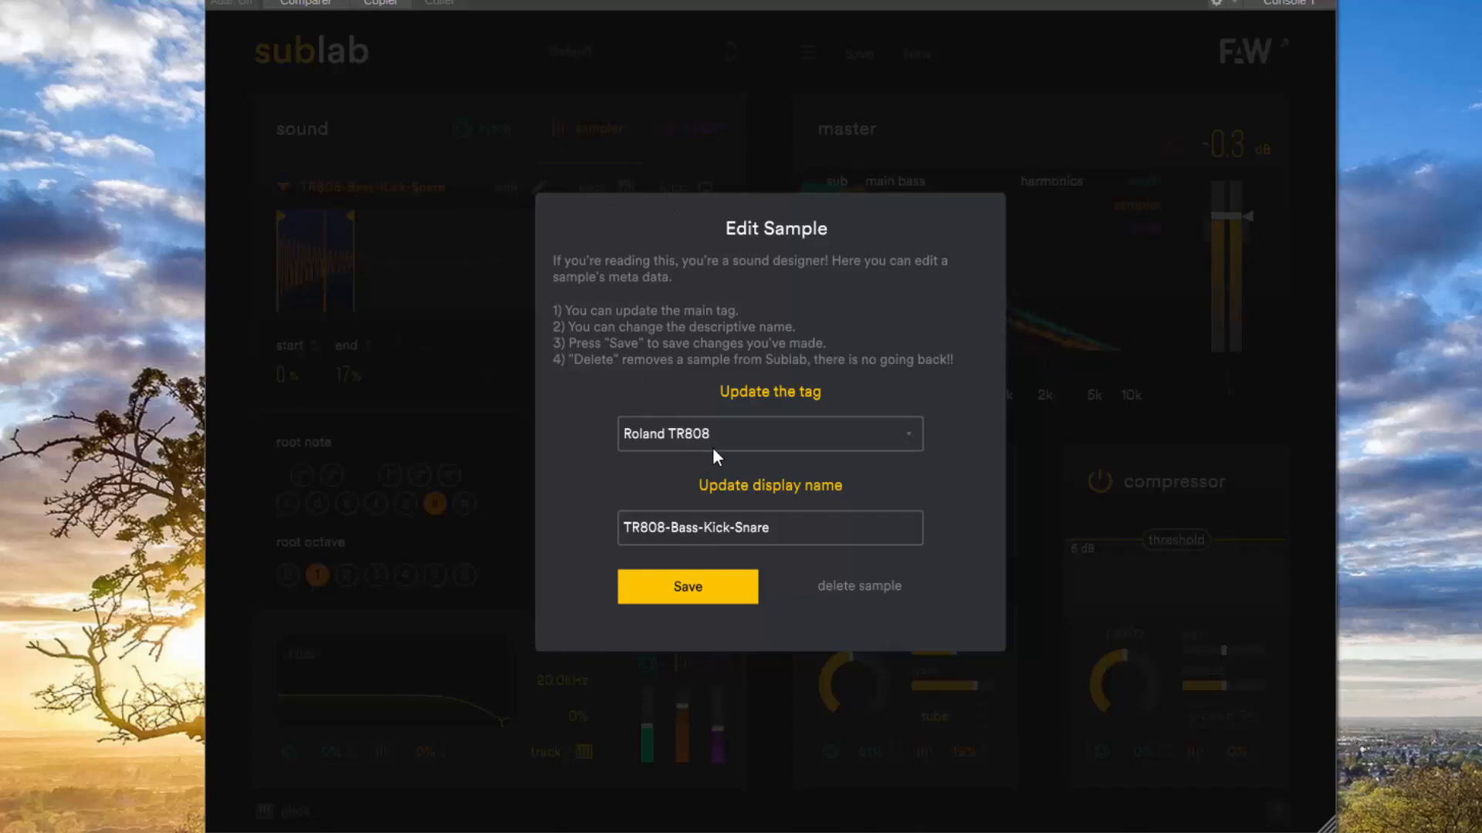
click(432, 239)
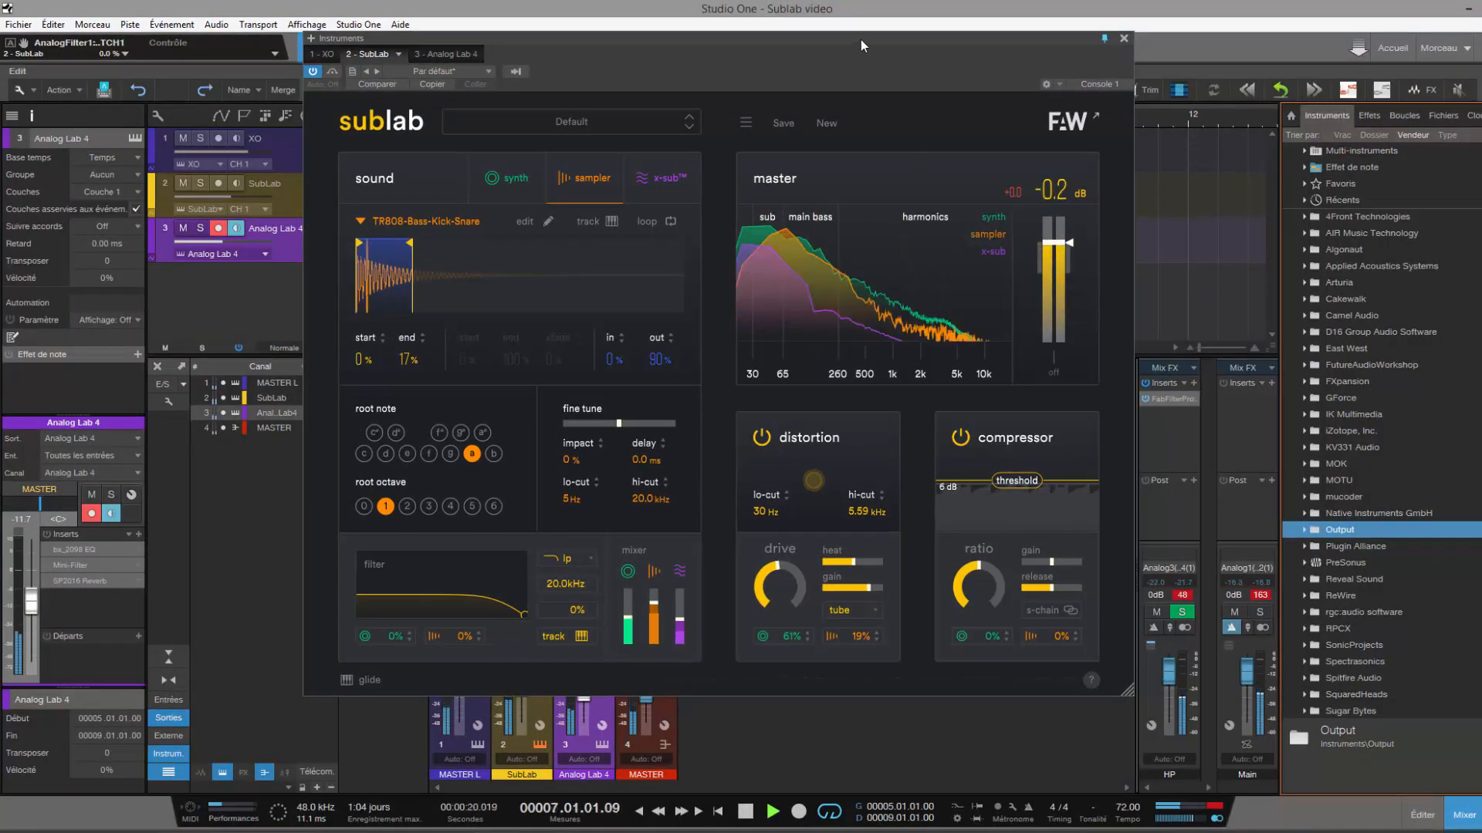
- Reset the MASTER channel's volume to 0 dB and solo the Analog Lab 4 track
drag(845, 39, 1274, 113)
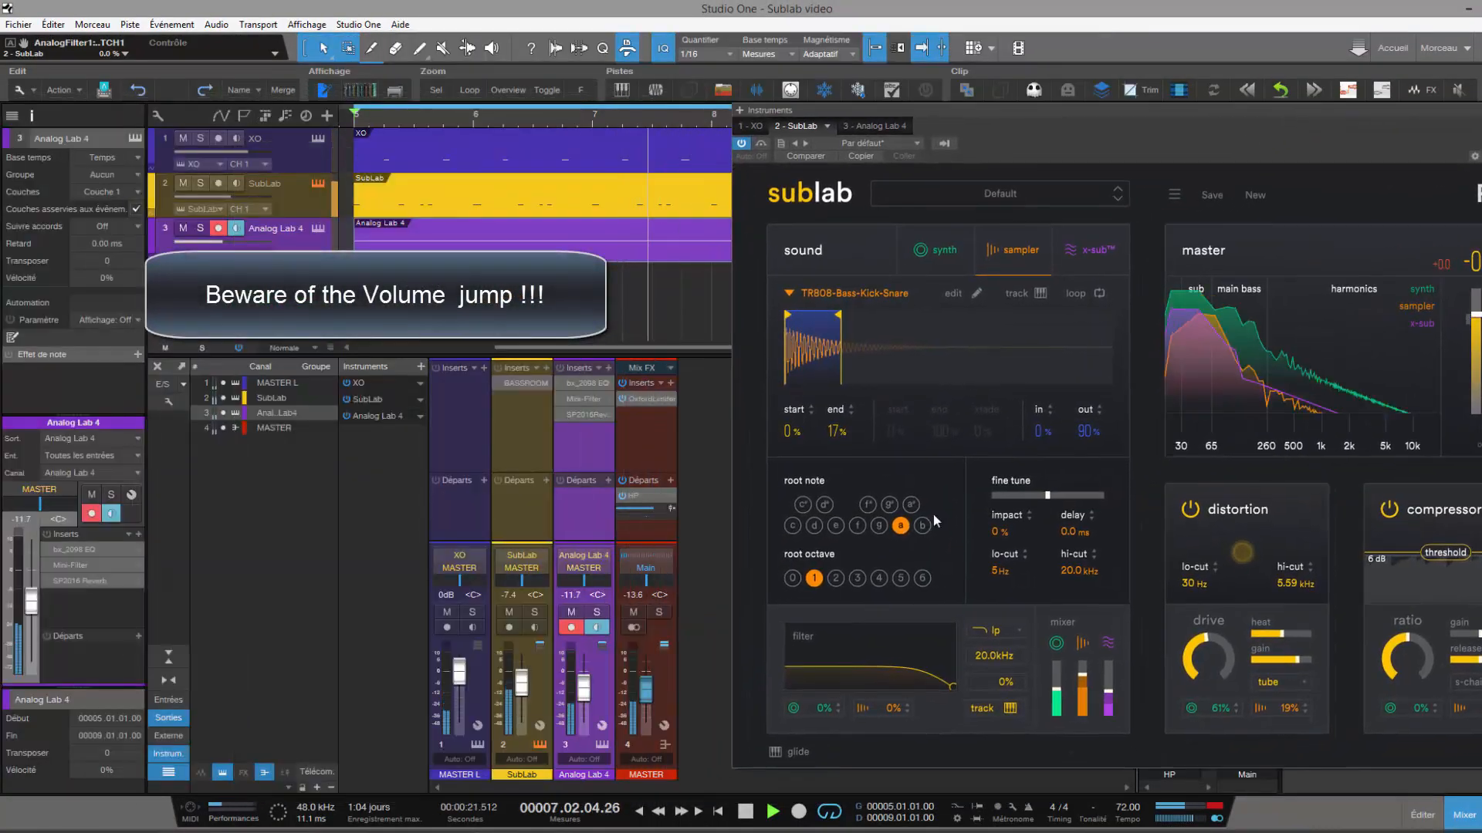
ctrl+click(651, 692)
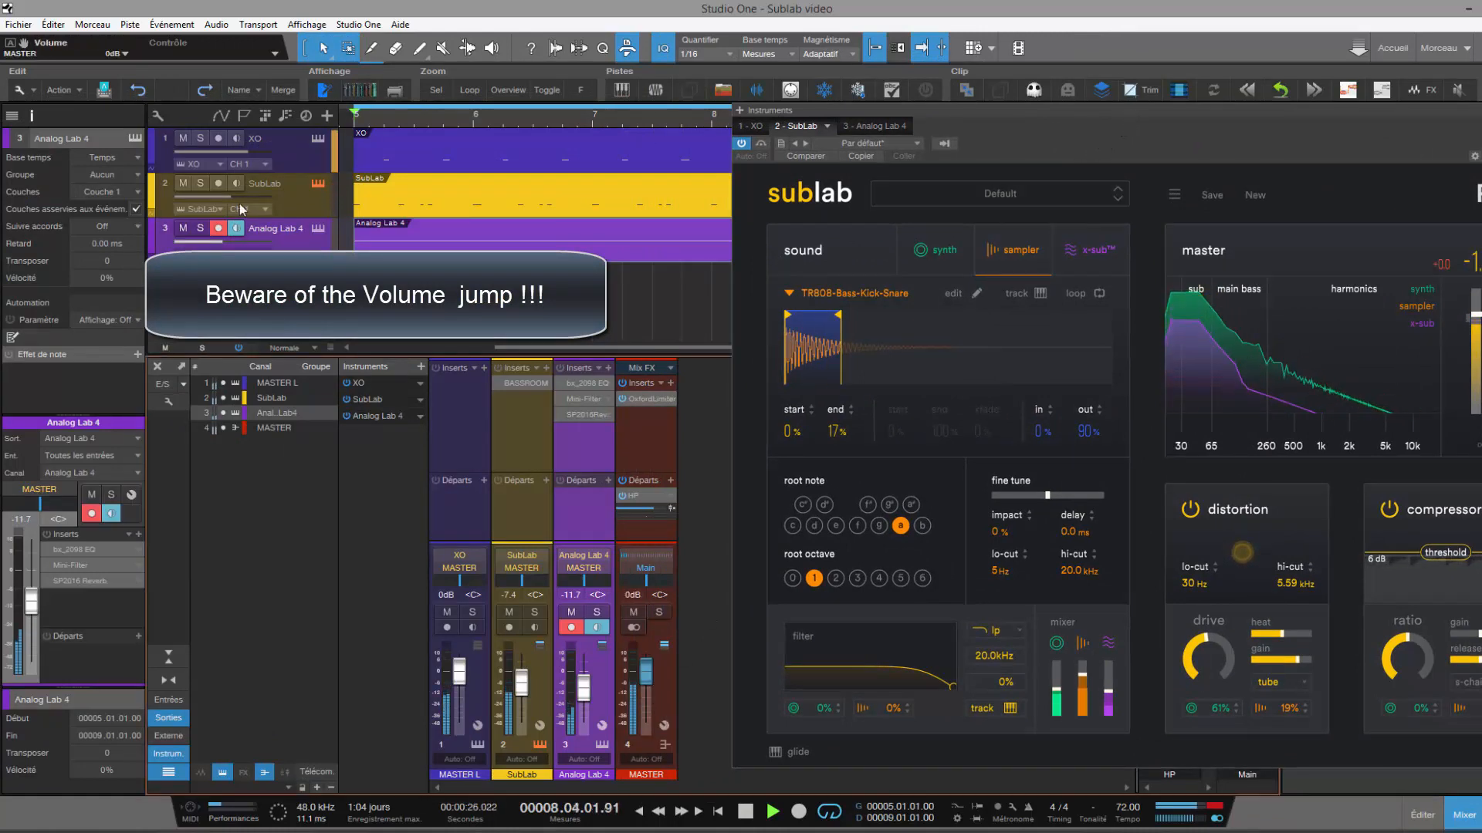
click(201, 229)
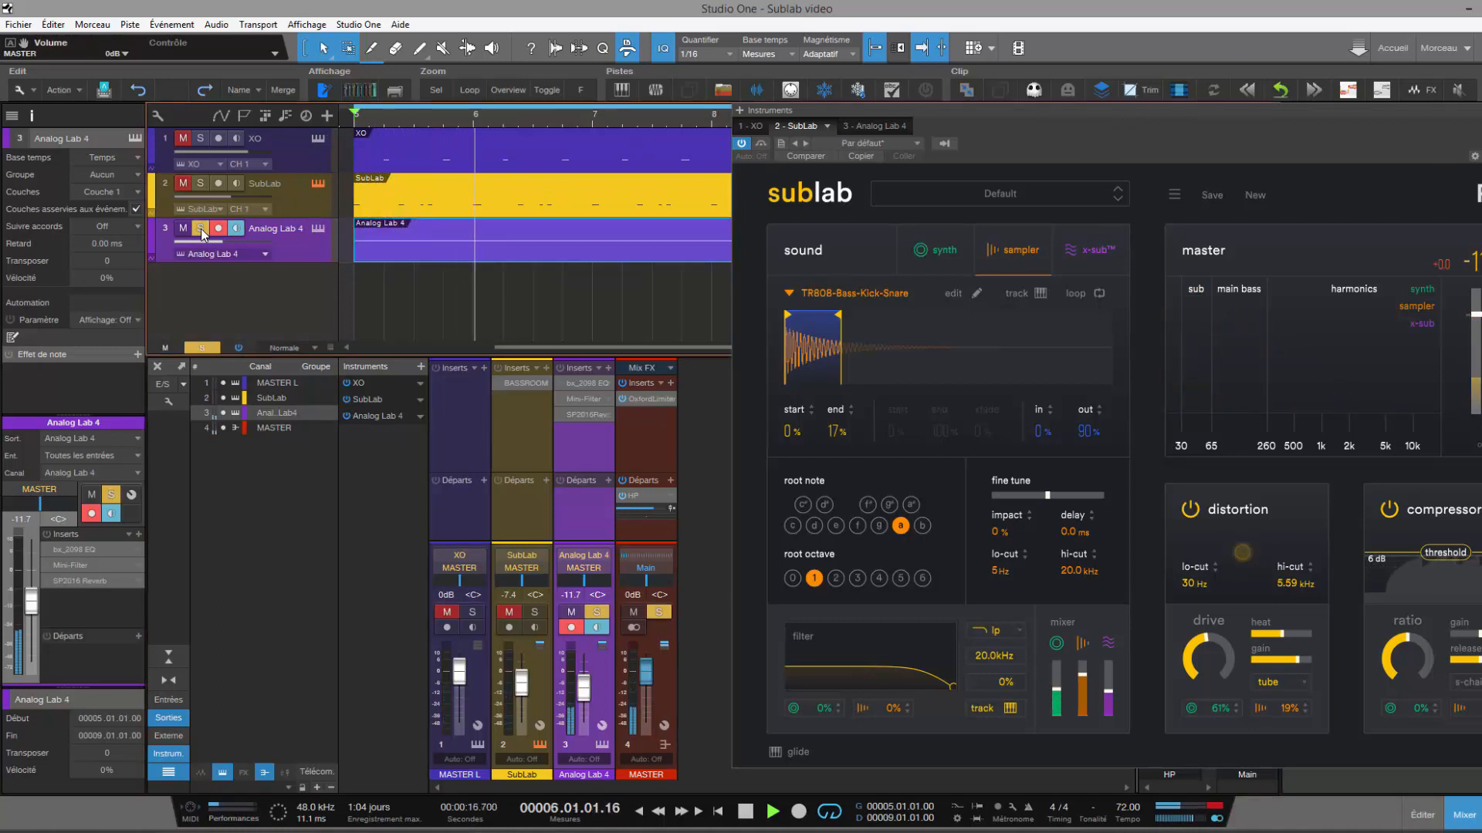
- Enable the Mini-Filter insert on the Analog Lab 4 track and set its cutoff to 0.488
click(61, 564)
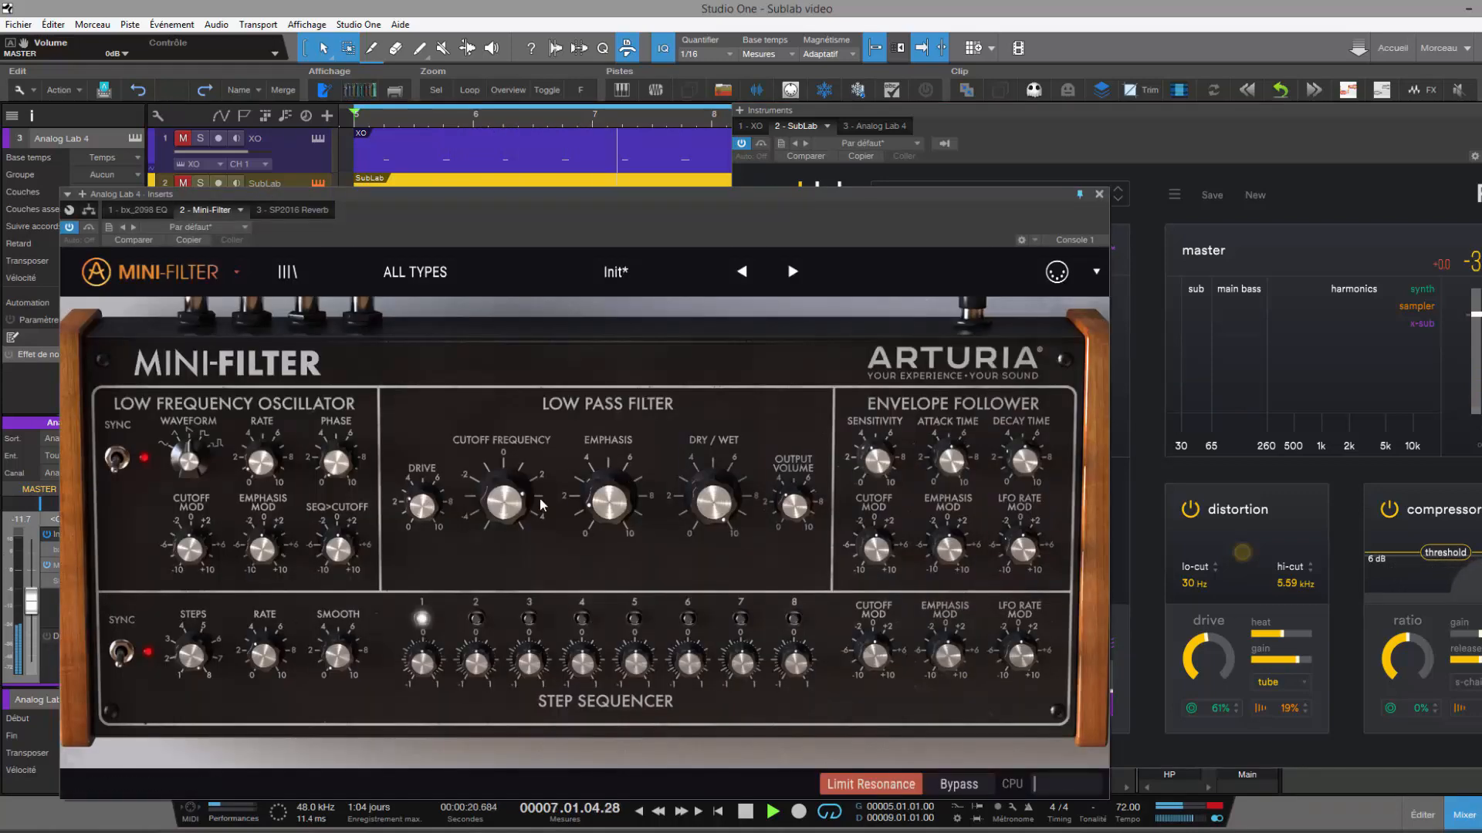
drag(420, 419, 420, 417)
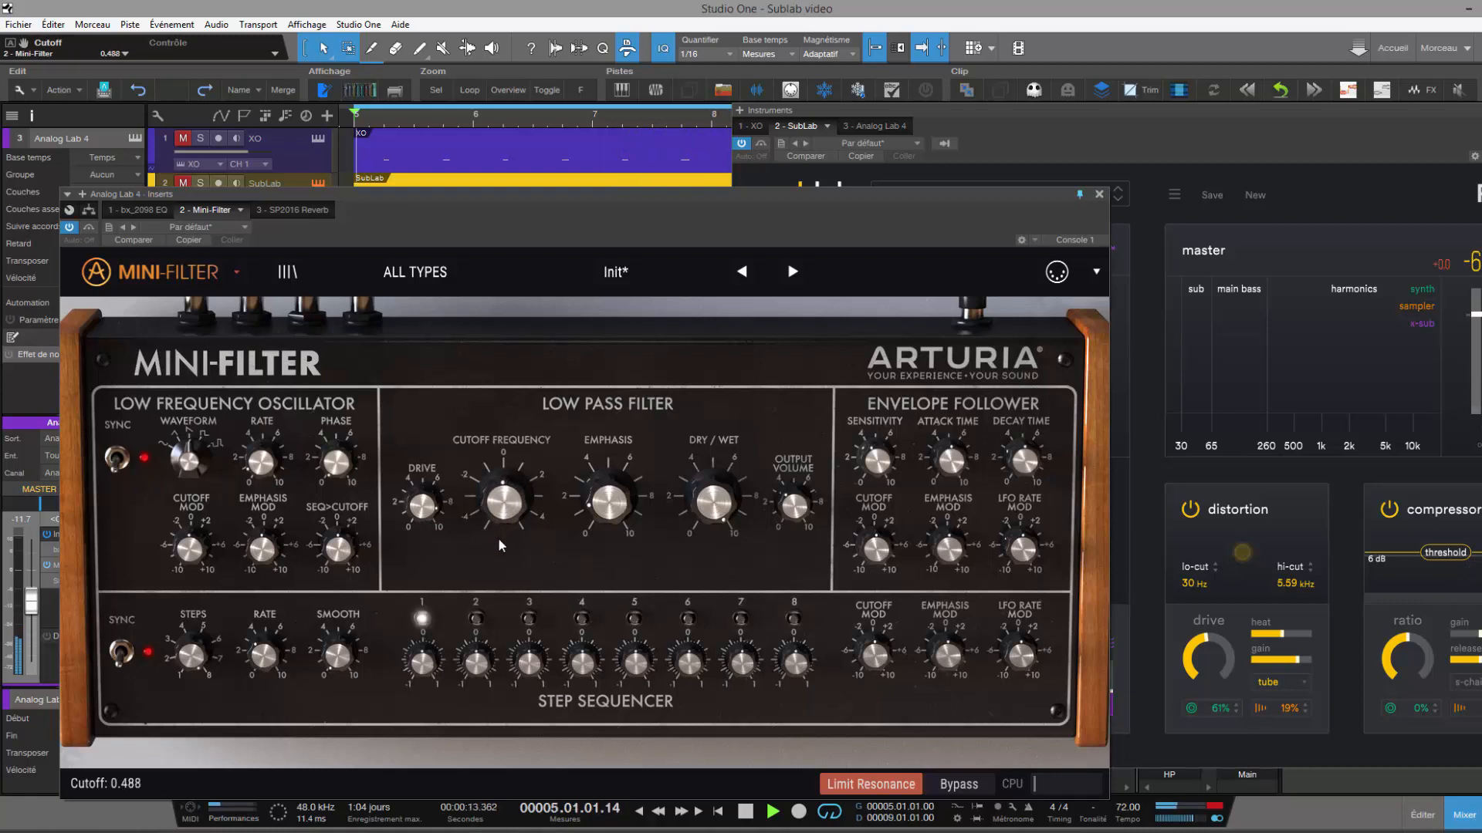
drag(519, 193, 644, 140)
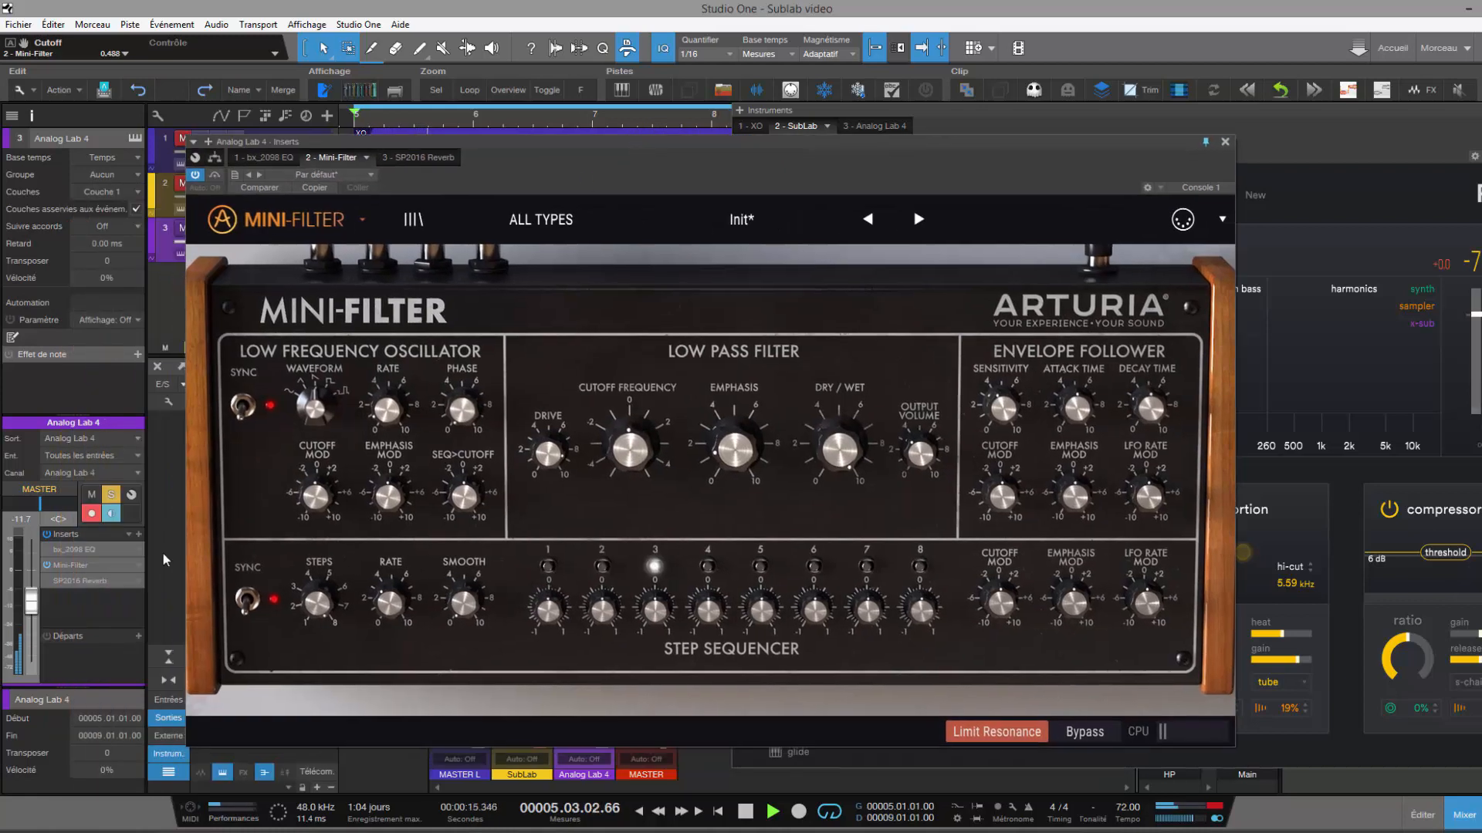
- Enable the SP2016 Reverb on Analog Lab 4, minimise predelay, raise decay, and set position to 28% and mix to 32%
click(72, 581)
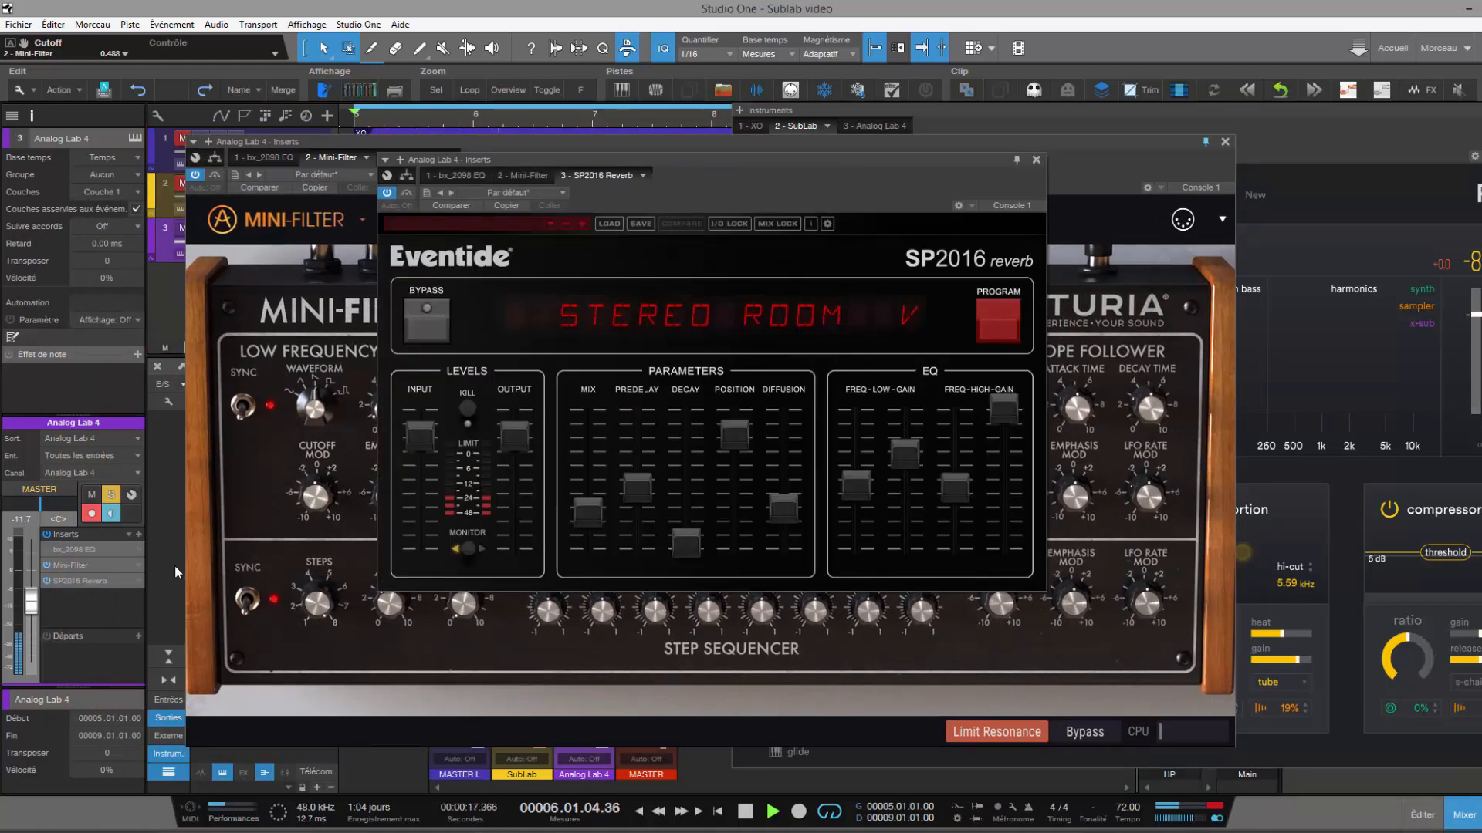
drag(636, 486, 595, 484)
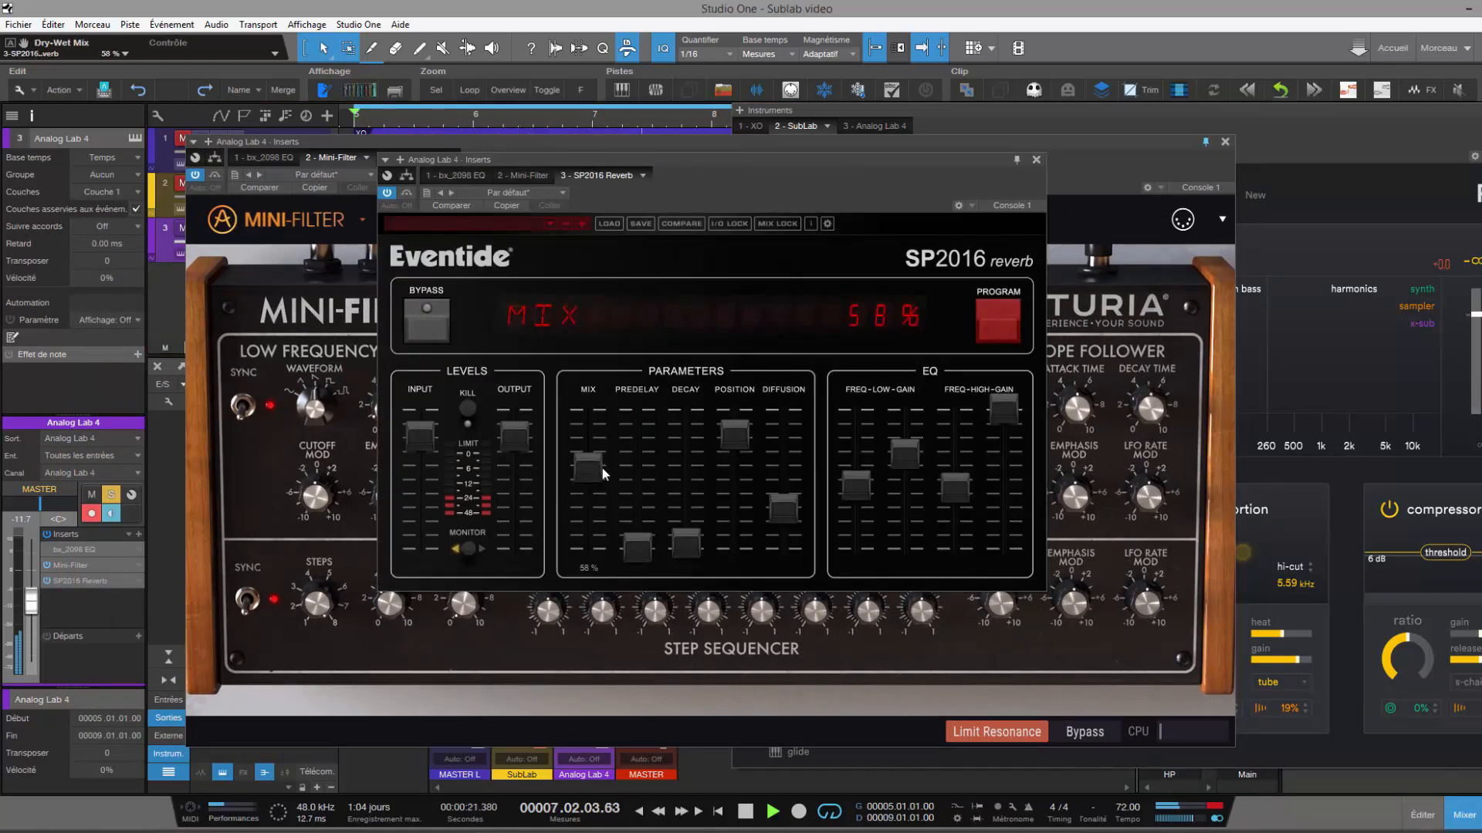
drag(691, 543, 721, 511)
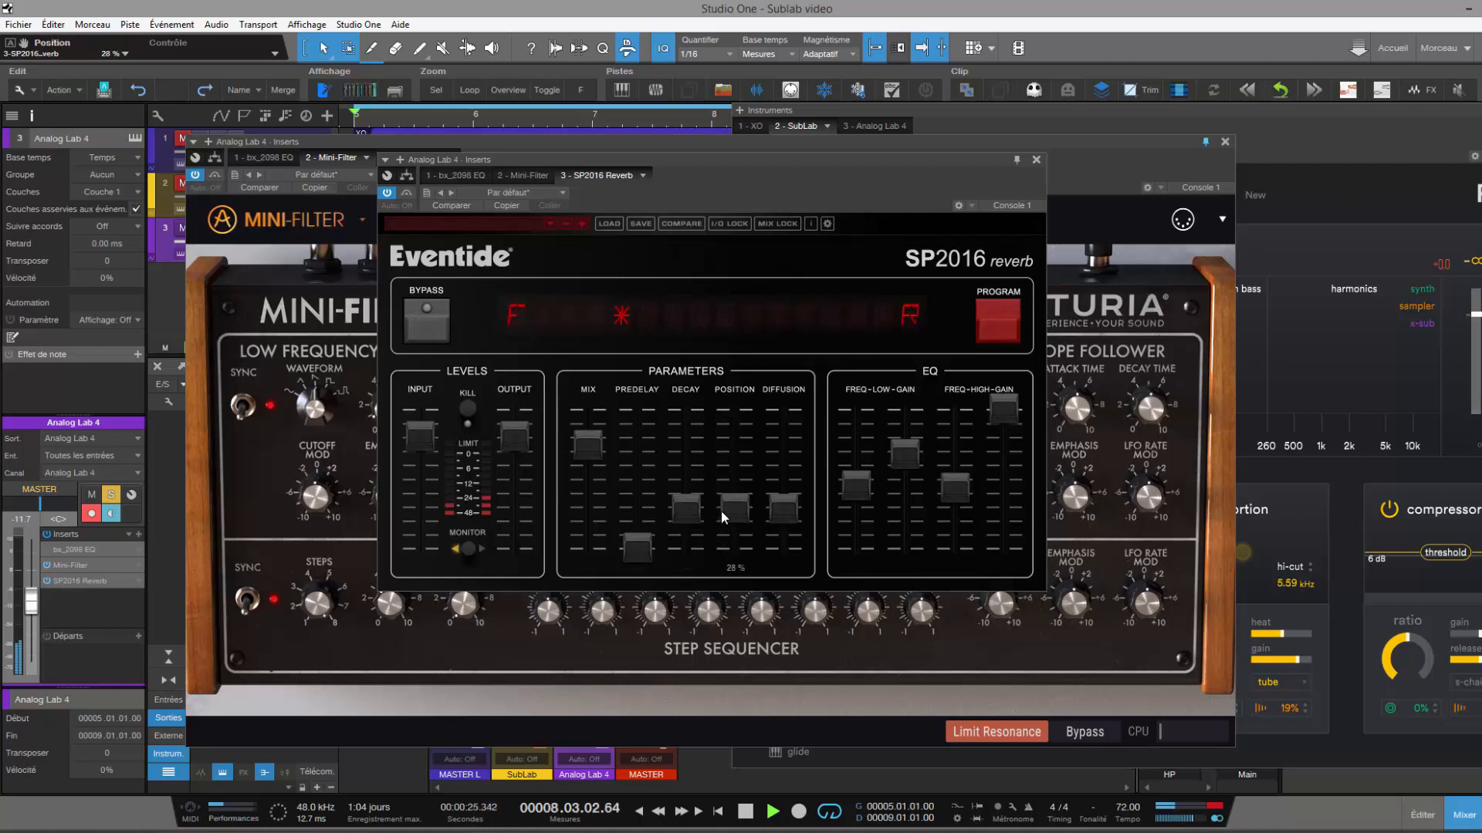
drag(600, 470, 587, 507)
click(1037, 160)
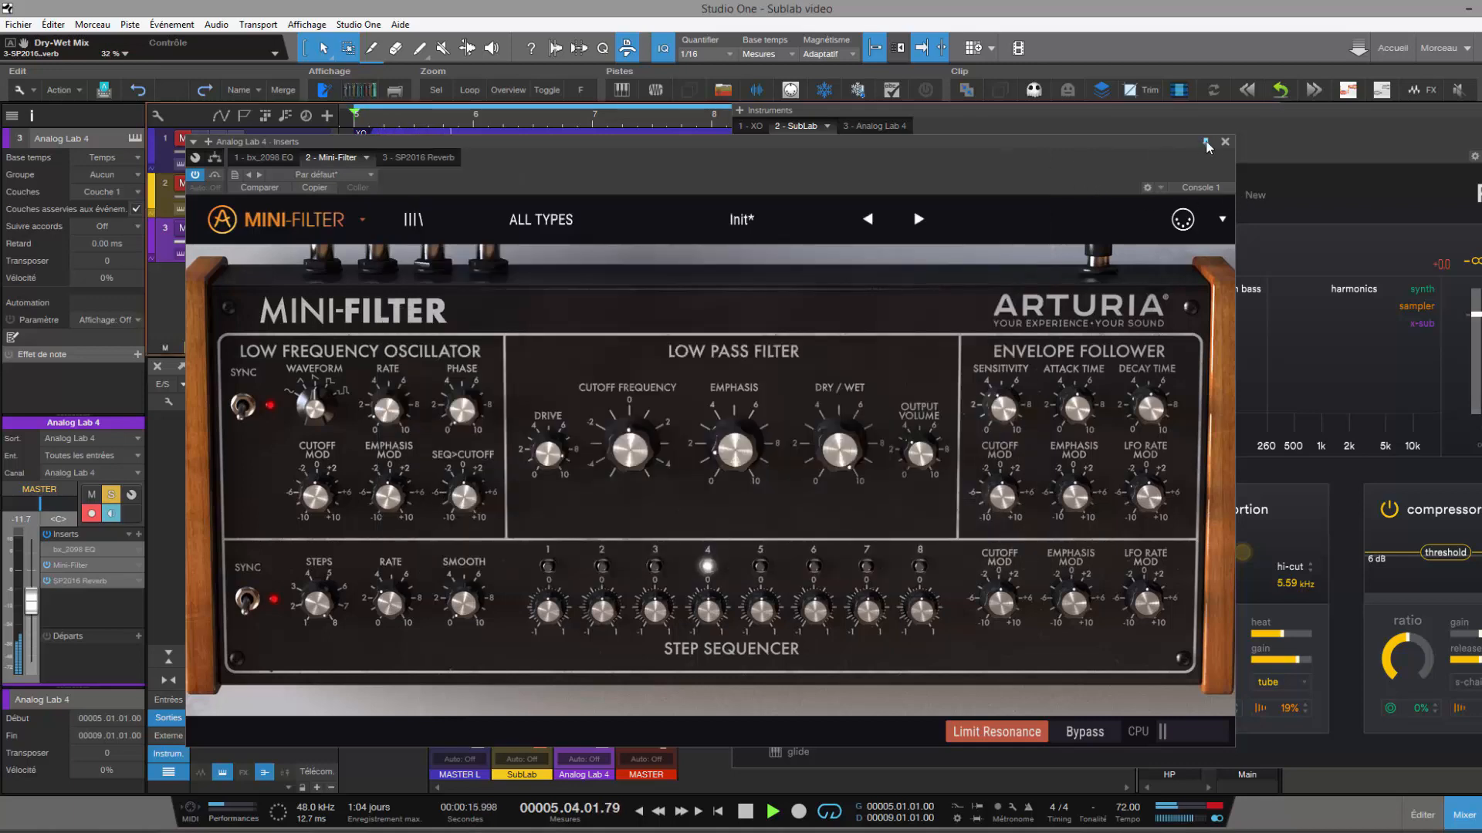
click(1225, 141)
- Add the XO track to the soloed tracks
drag(1247, 111, 817, 141)
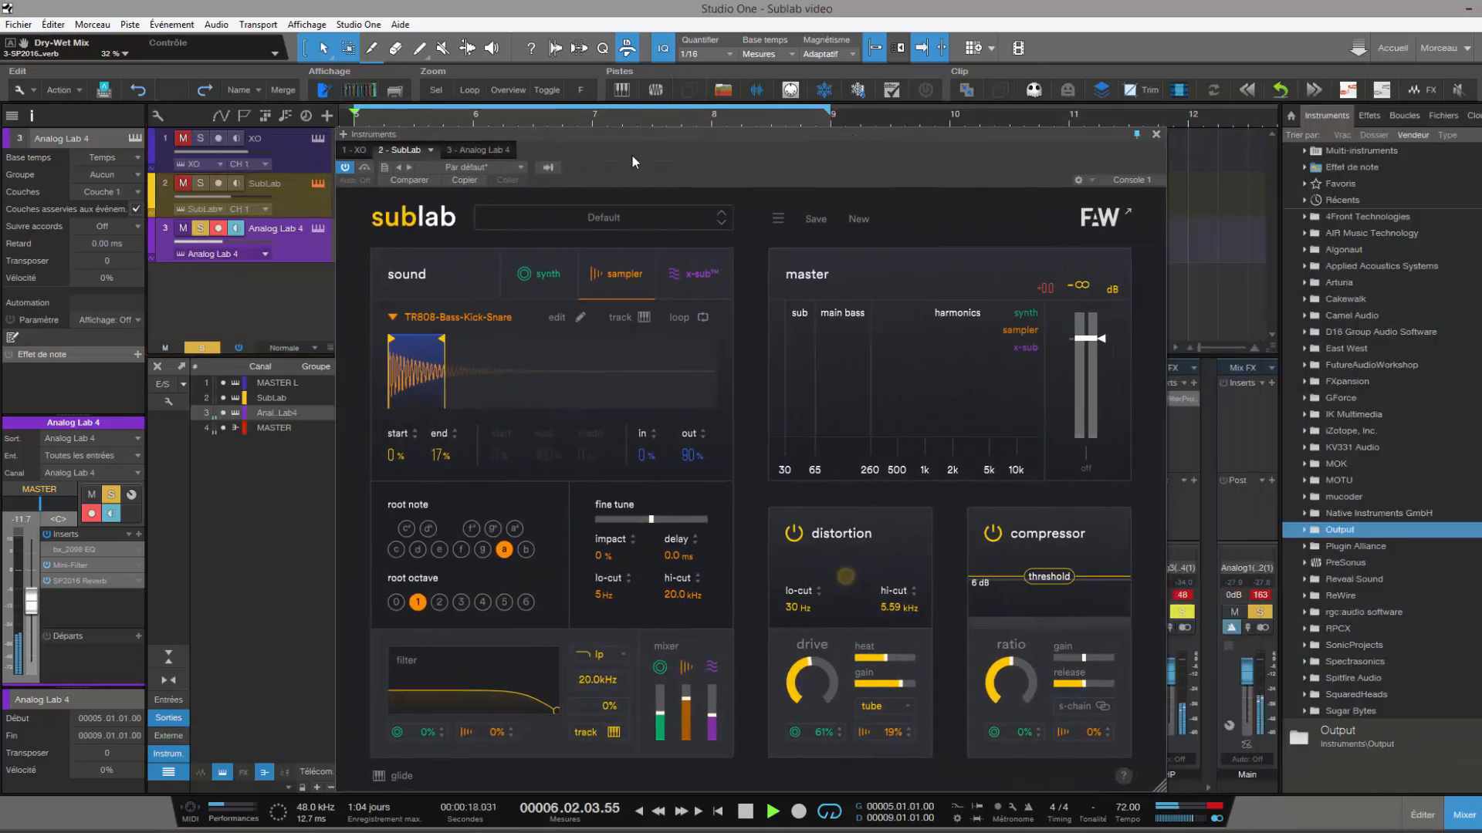
click(183, 138)
click(200, 138)
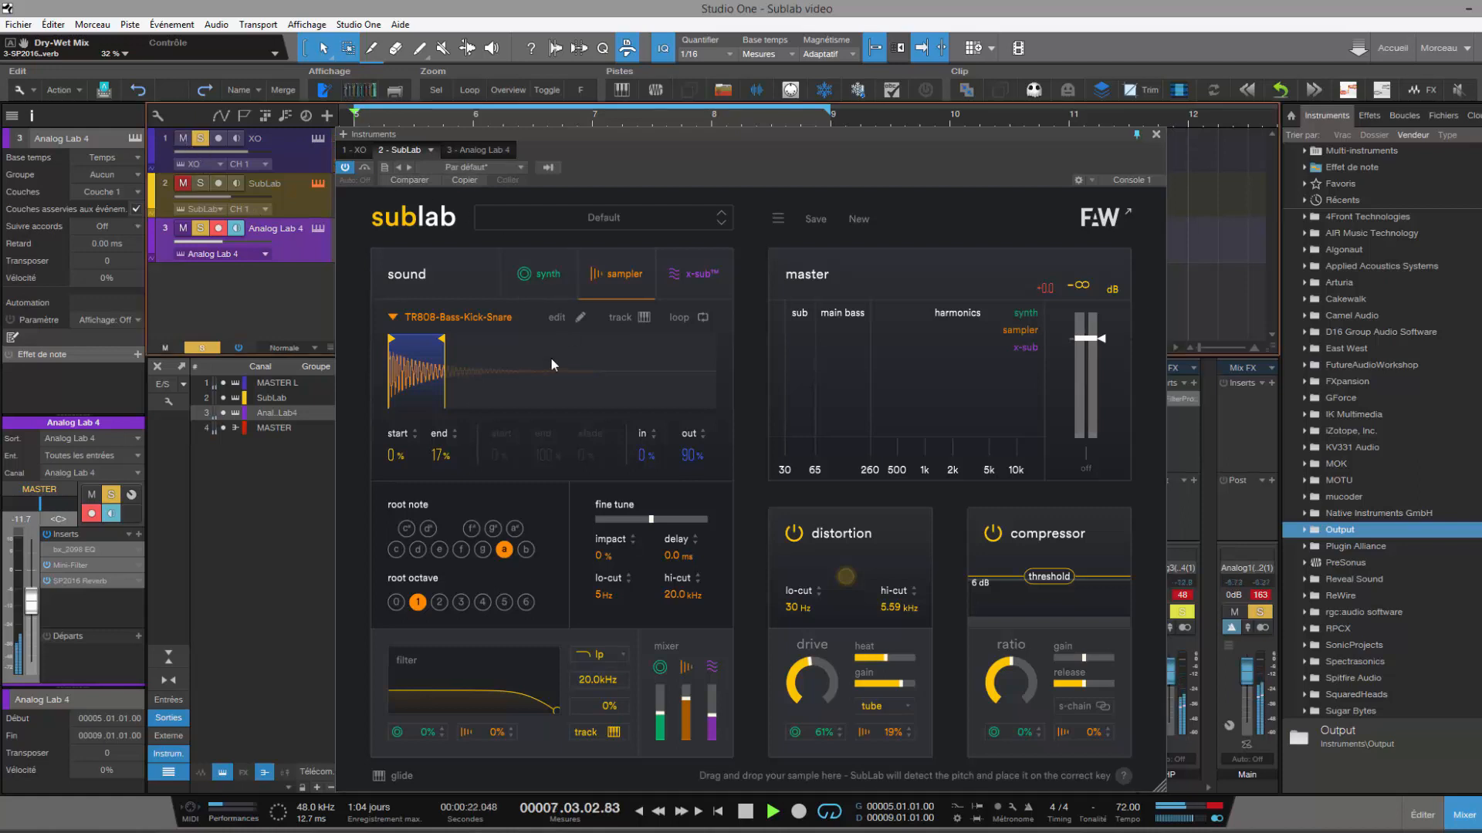
- Start a new blank SubLab preset and add the SubLab track to the soloed tracks
click(857, 219)
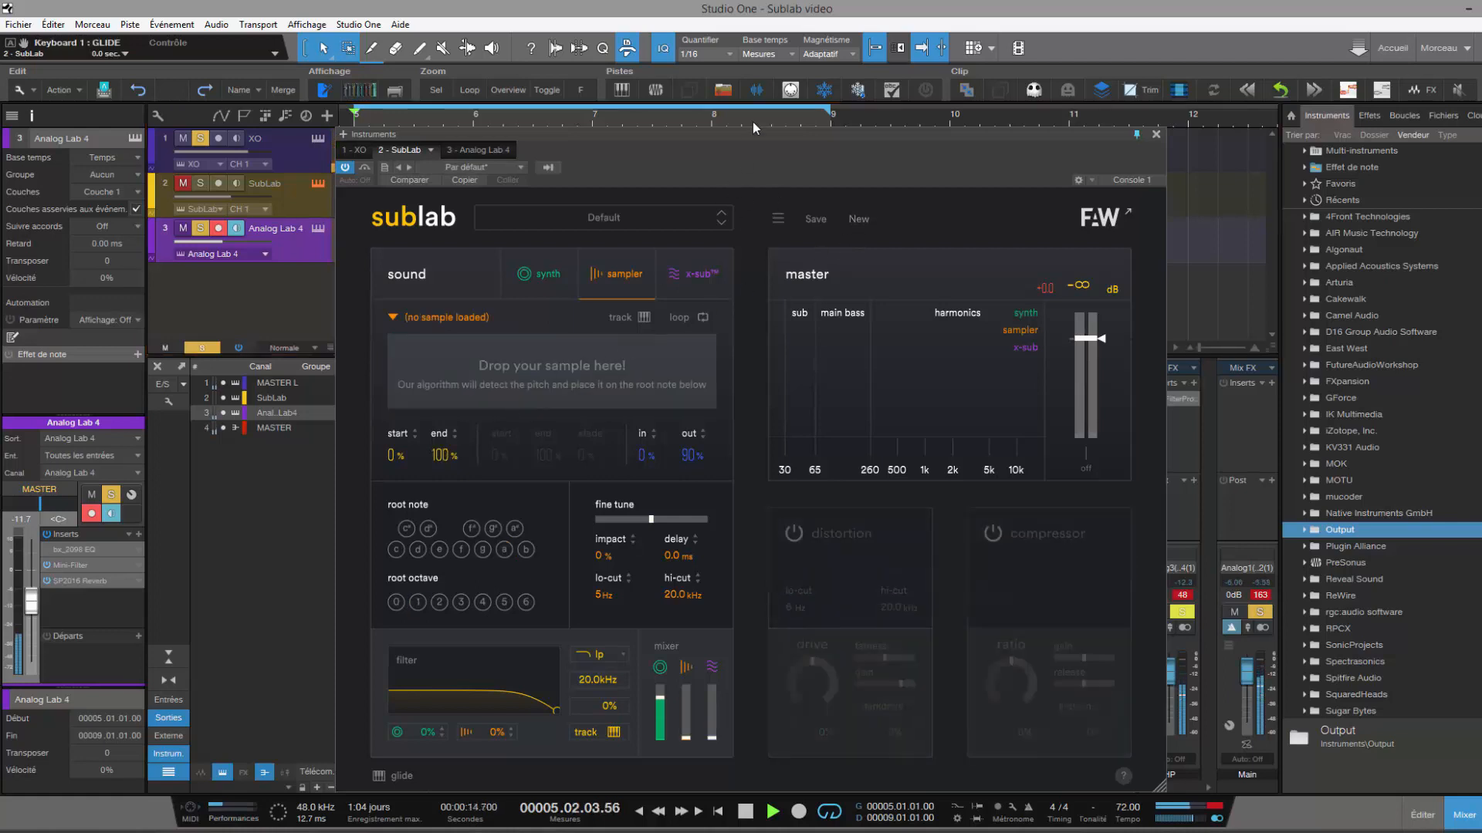
drag(813, 131, 1123, 88)
click(193, 184)
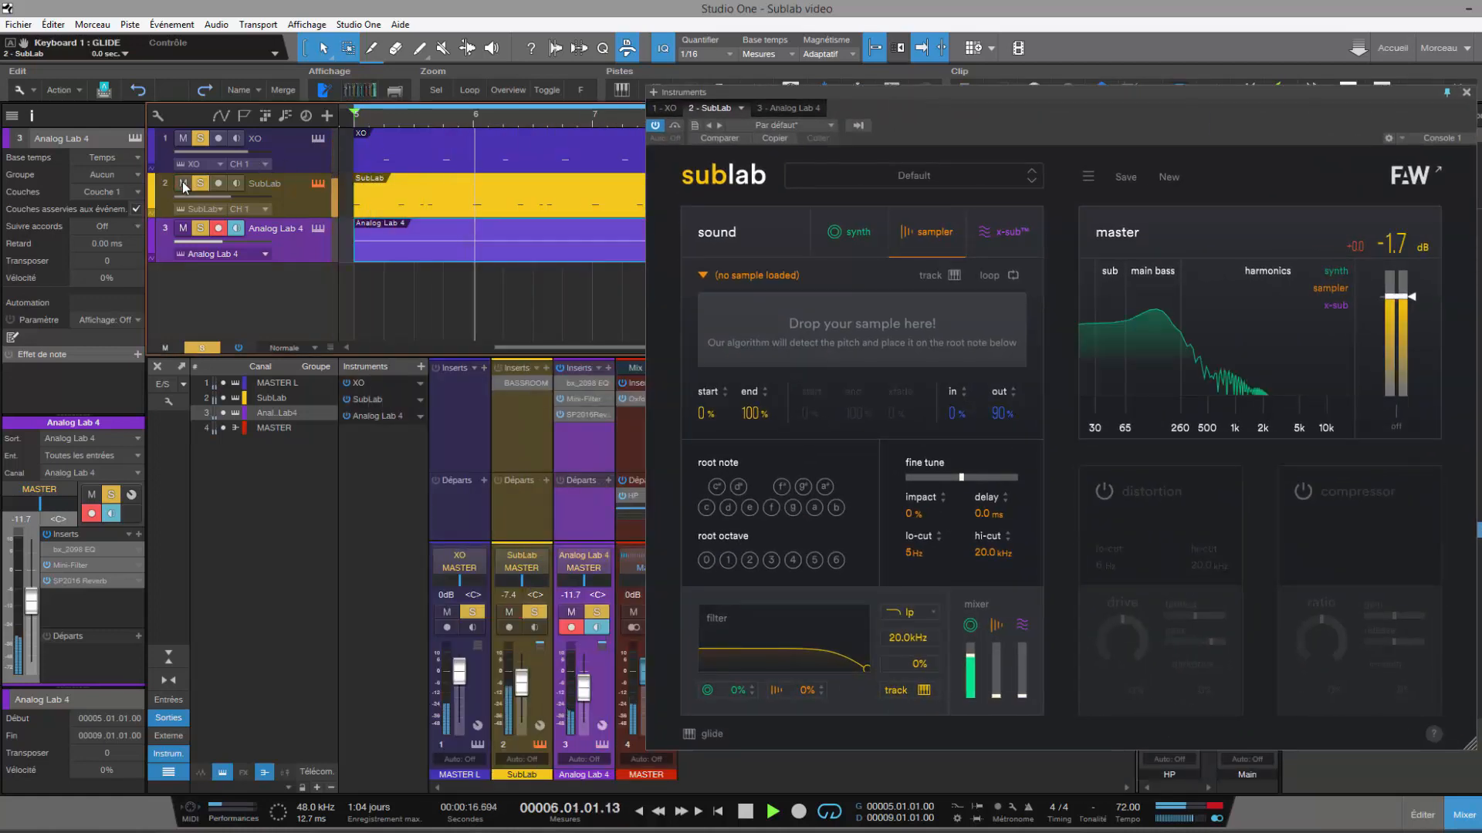
key(F5)
drag(1047, 98, 867, 101)
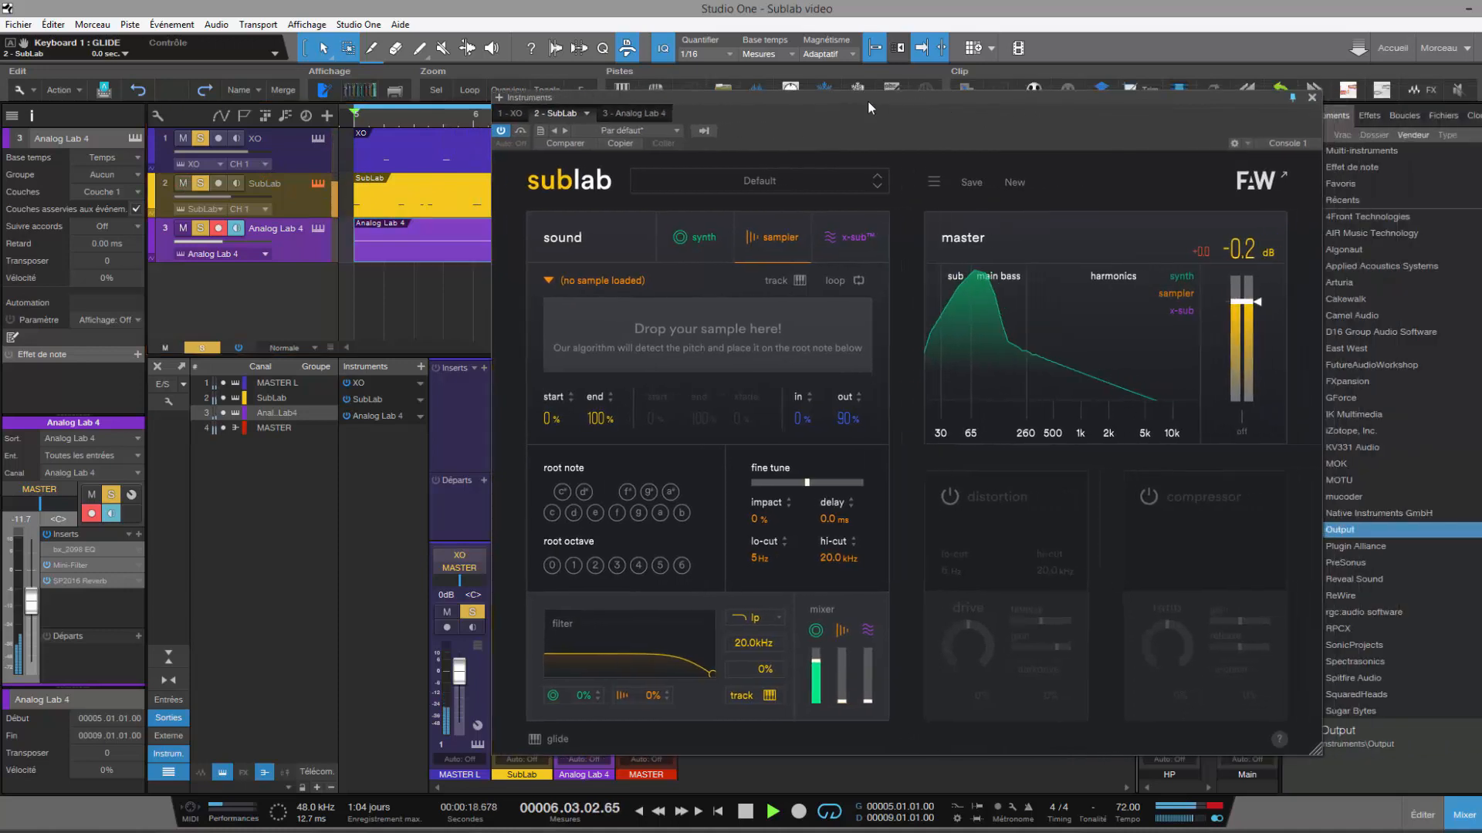
drag(1026, 96, 846, 79)
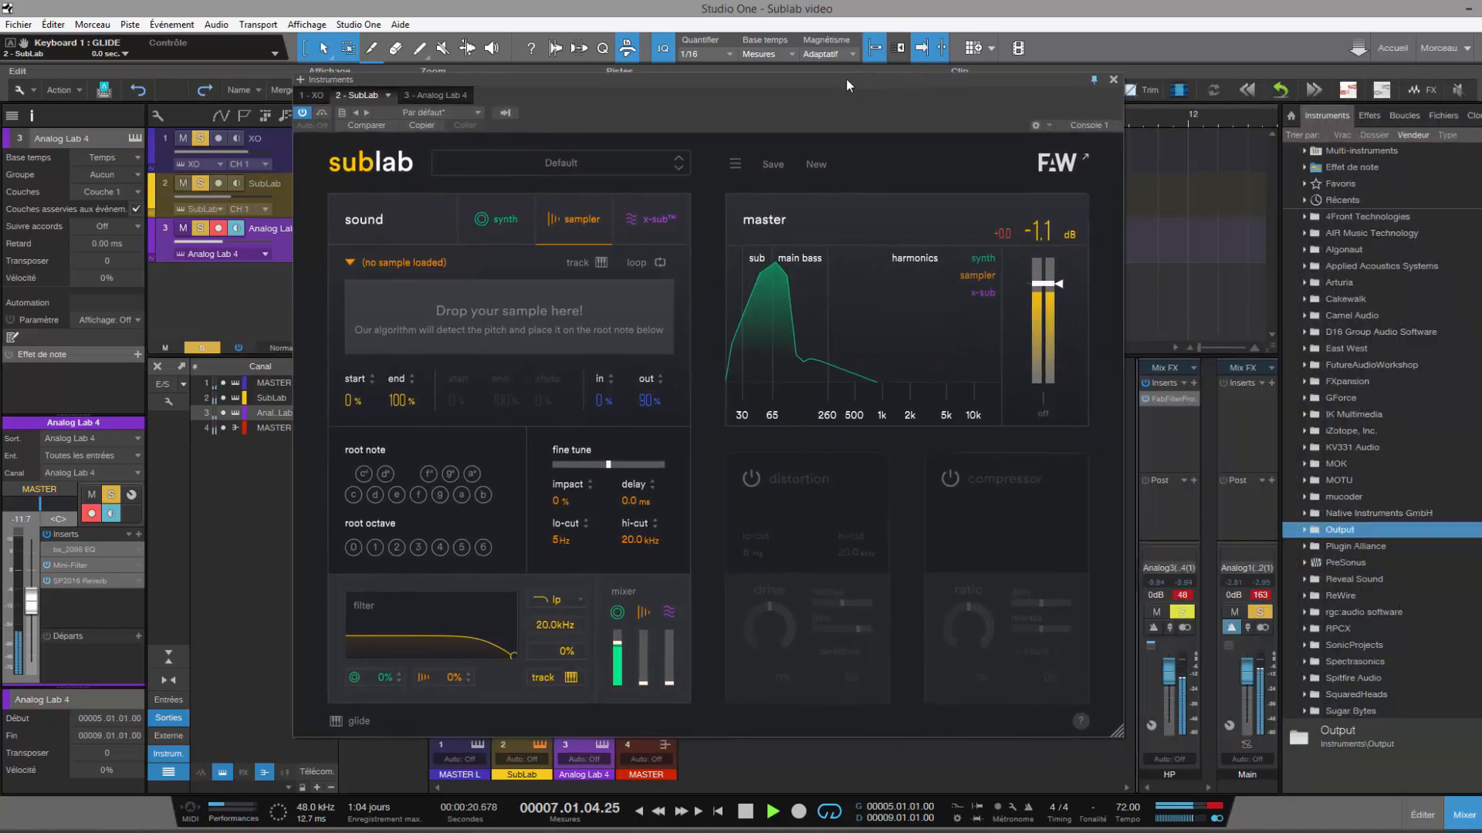
- Compare the synth oscillator at 0 and -1 octave, and set it to a triangle wave at -1 octave
click(482, 232)
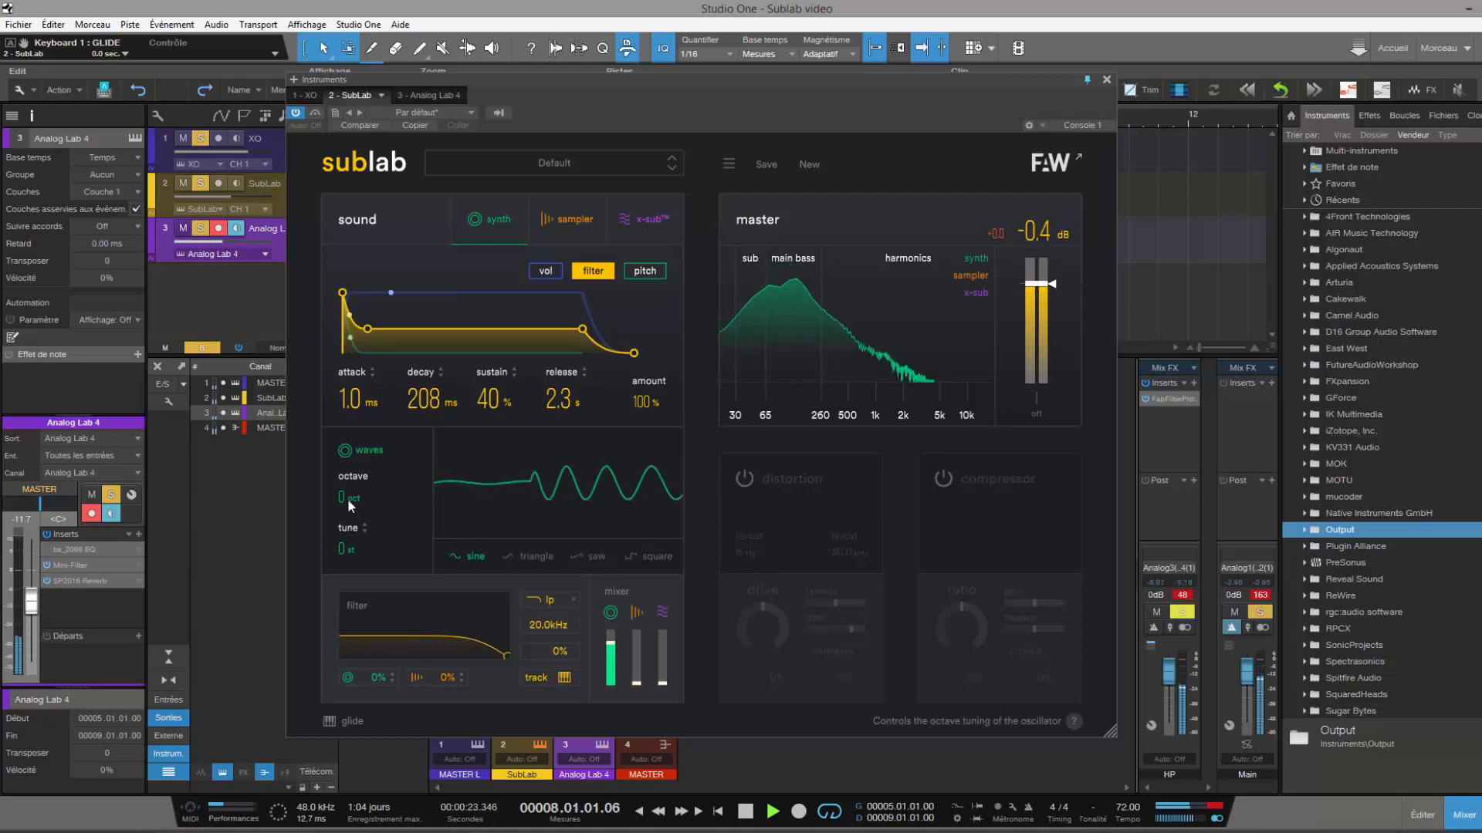
scroll(347, 500, down, 1)
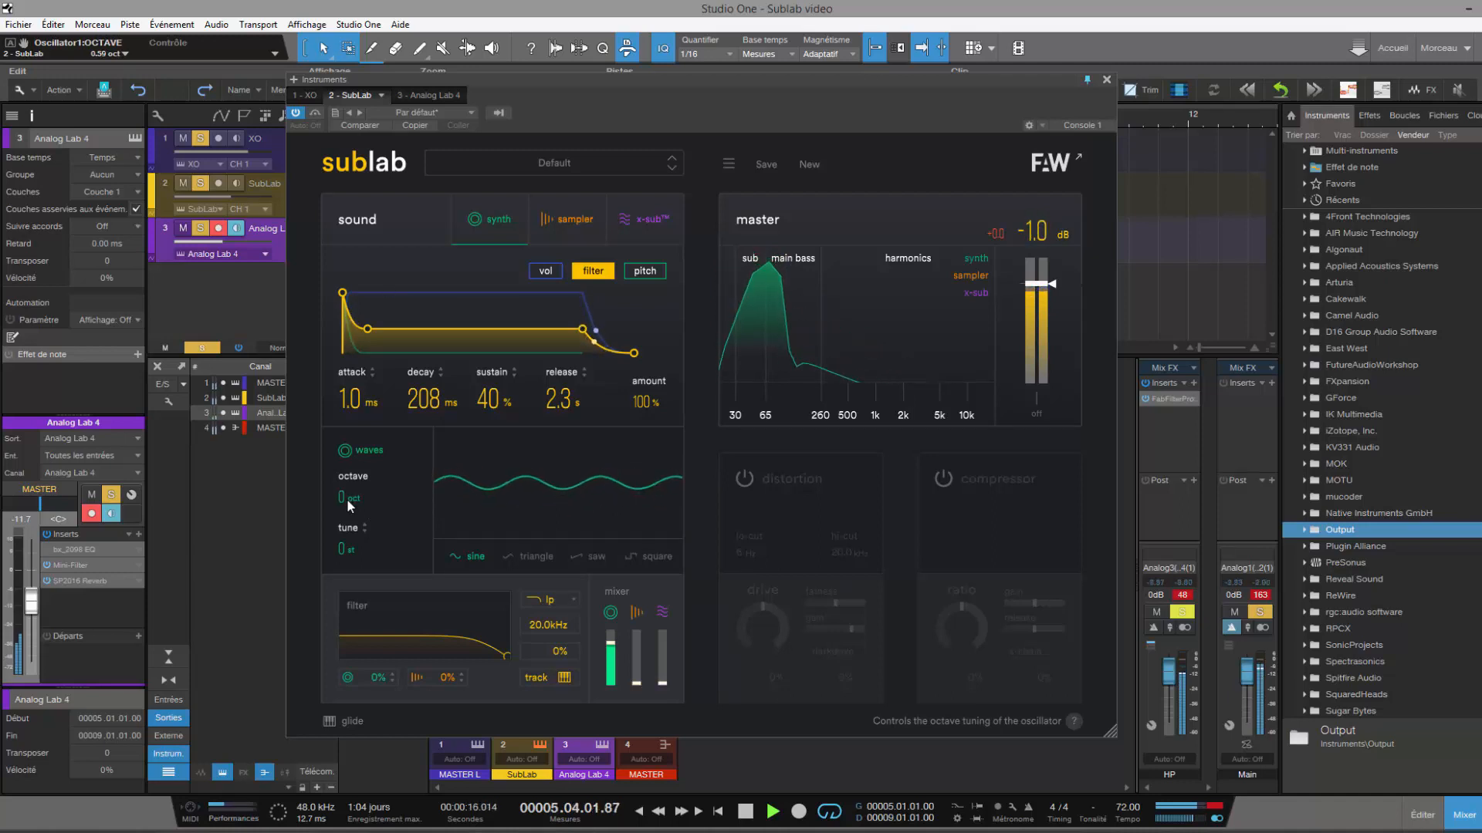
scroll(347, 503, up, 1)
scroll(347, 503, down, 1)
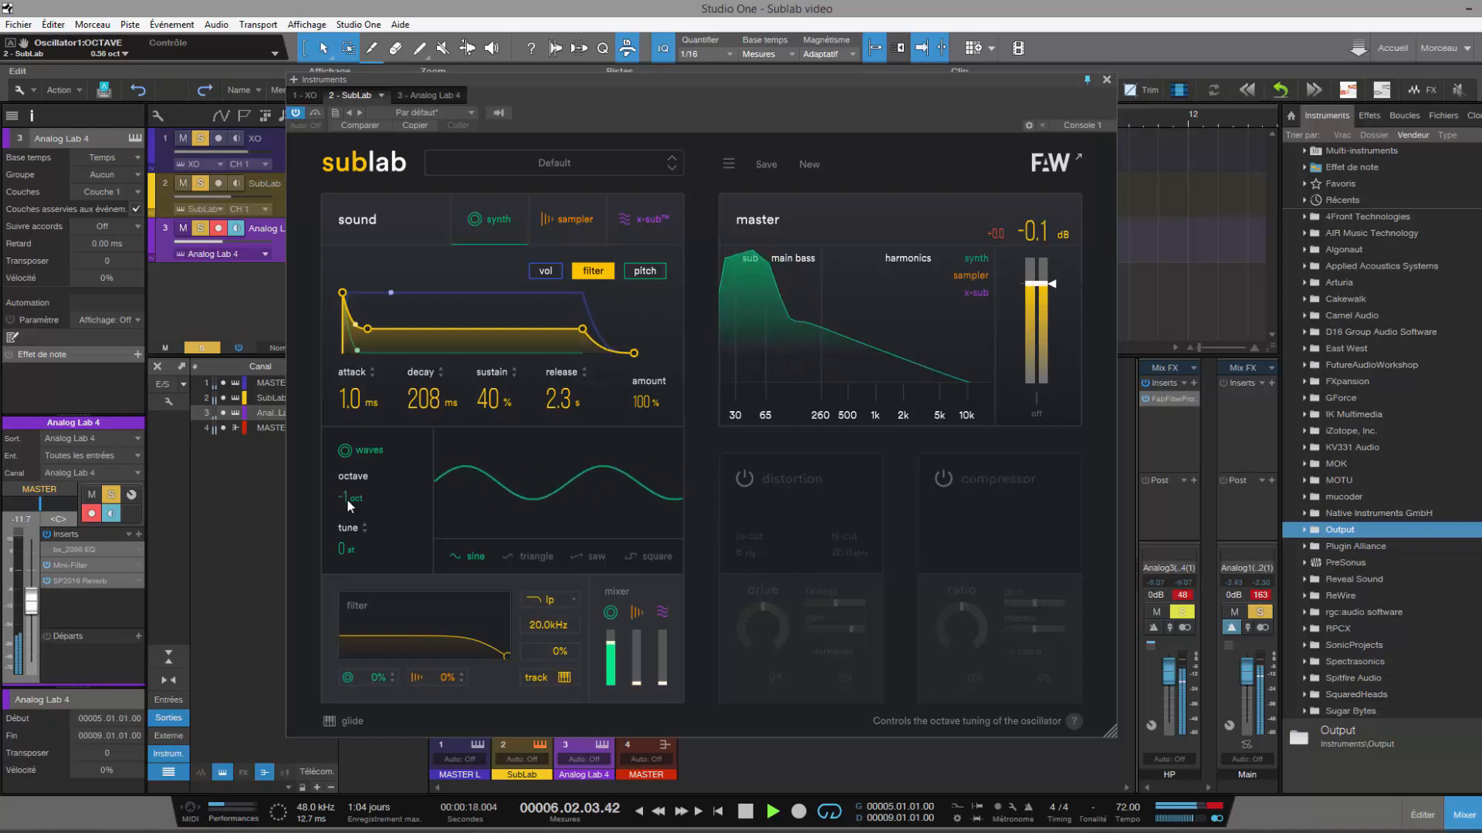
scroll(347, 503, up, 1)
click(522, 558)
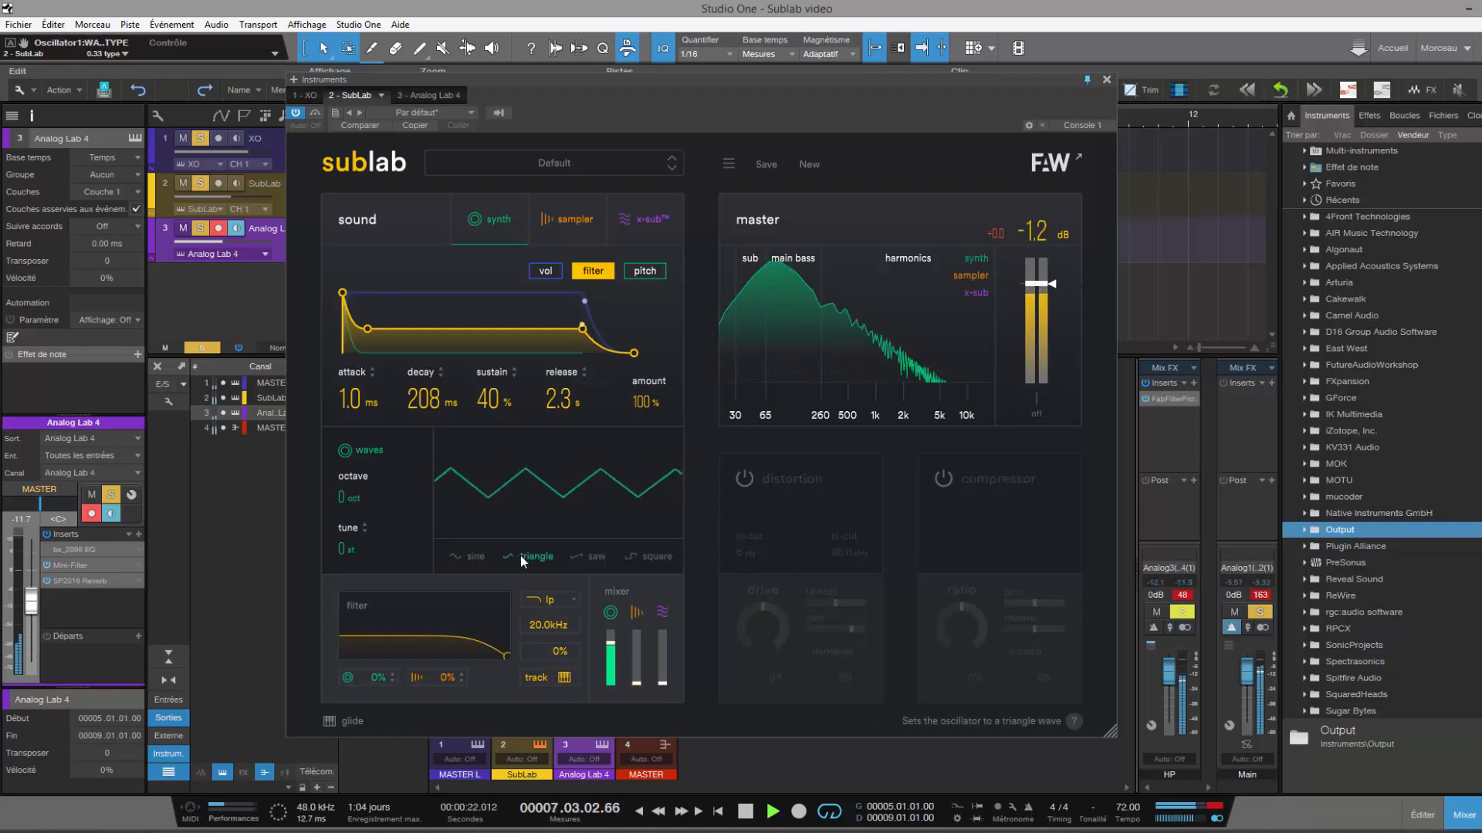
scroll(339, 502, down, 1)
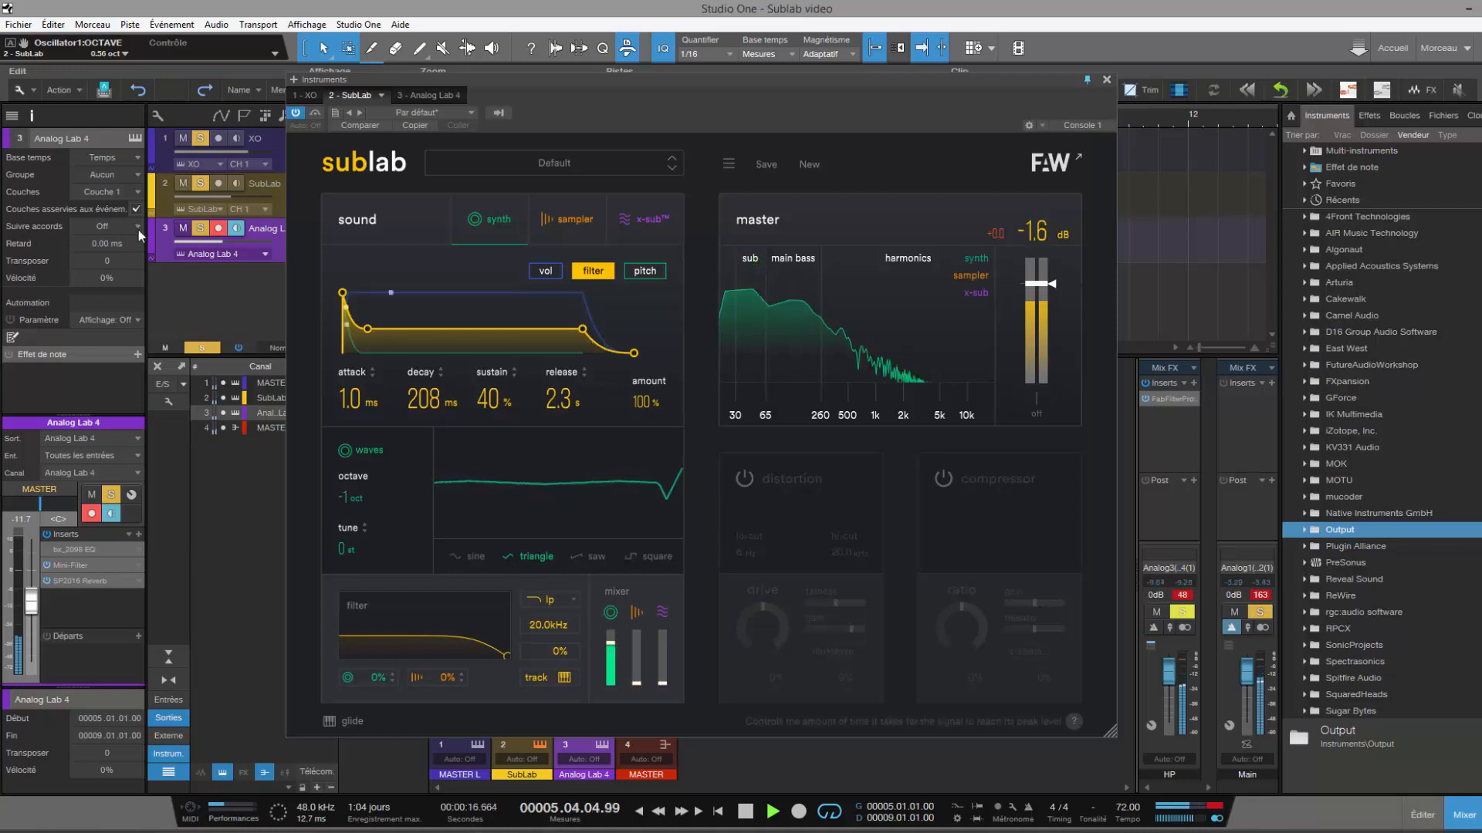
- Clear all track solos and solo only the SubLab track
click(210, 349)
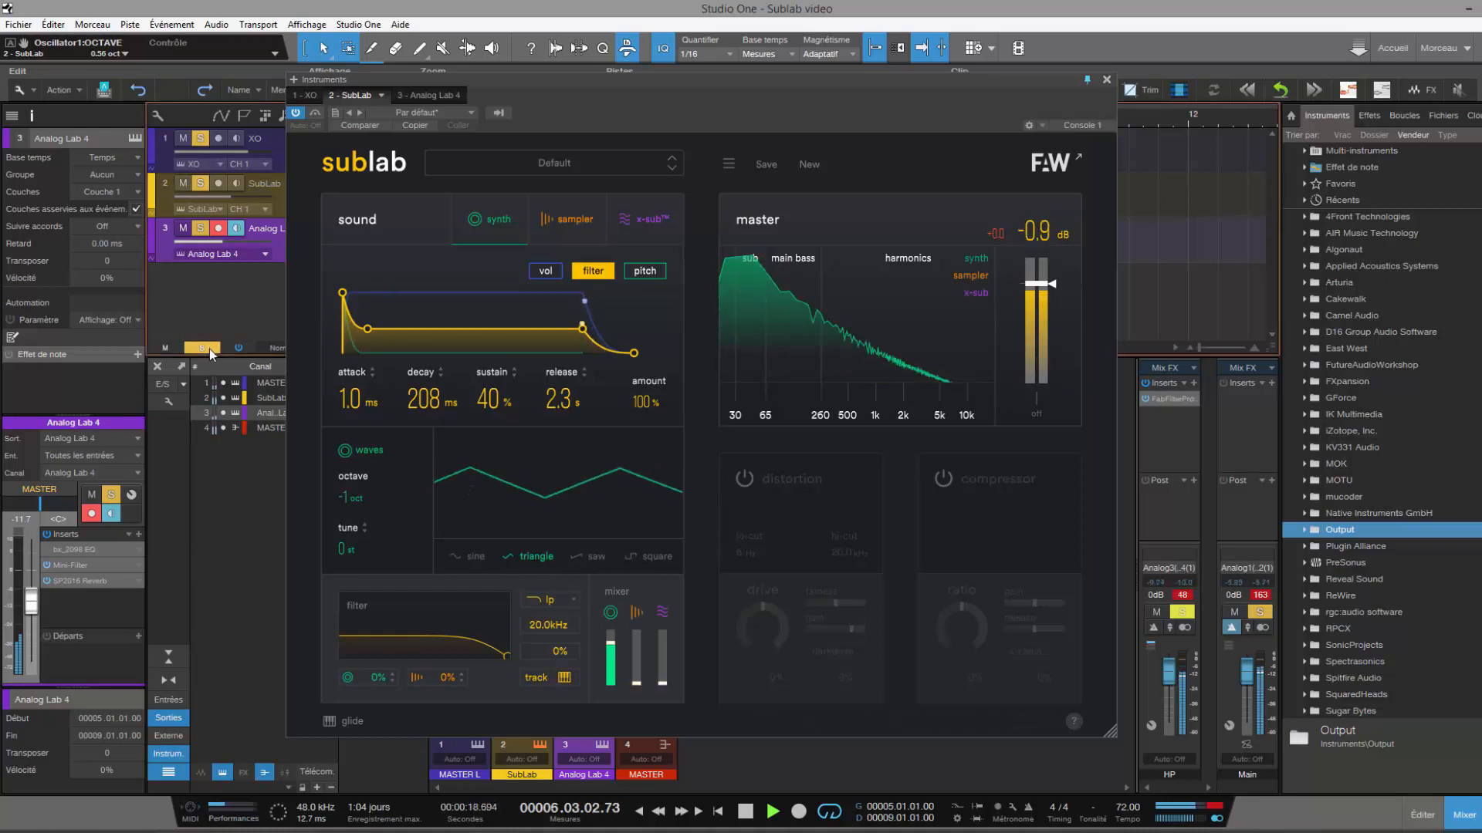
click(206, 185)
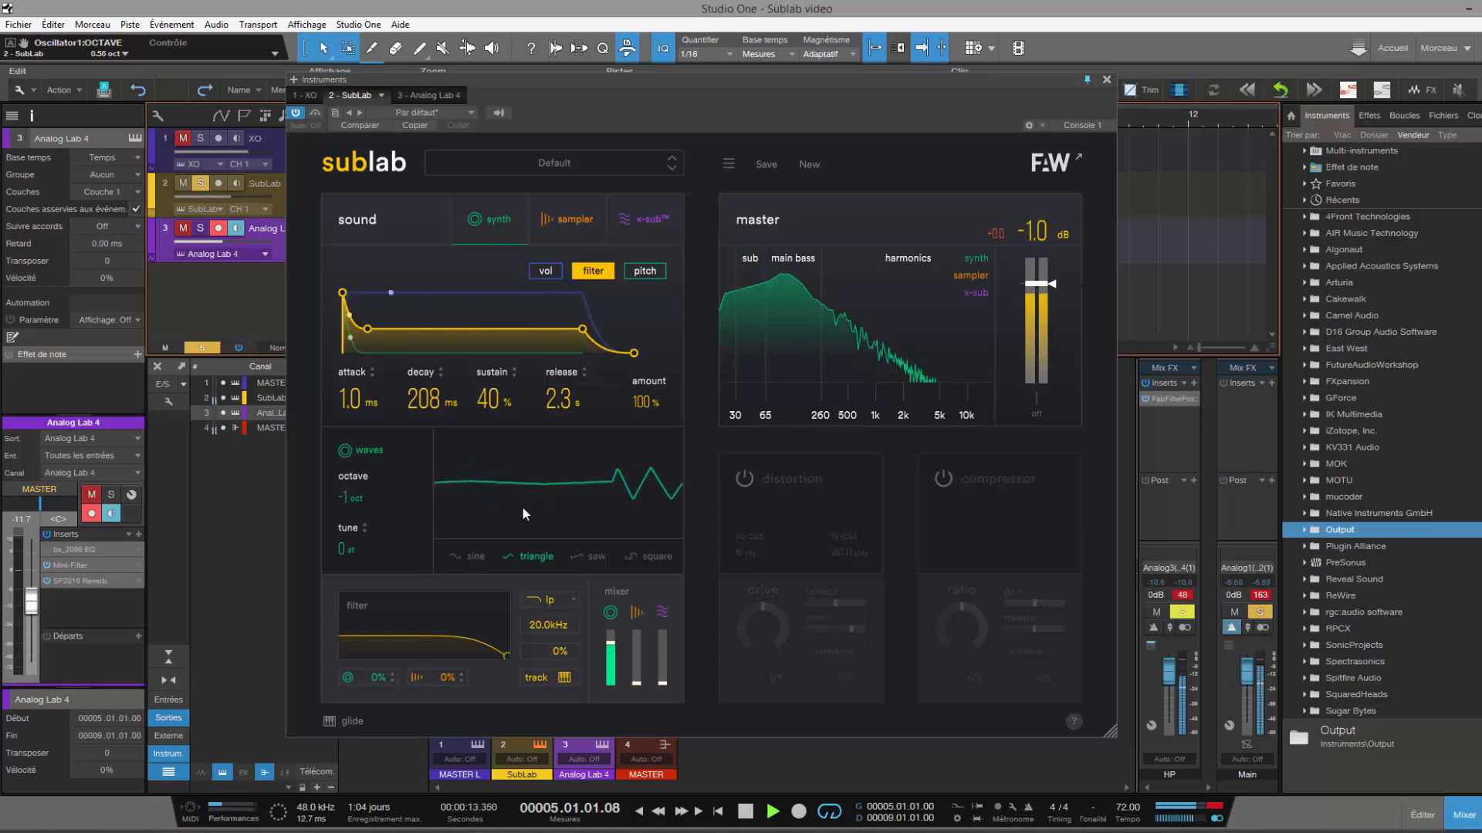
- Audition the saw and square waveforms on the synth oscillator
click(595, 557)
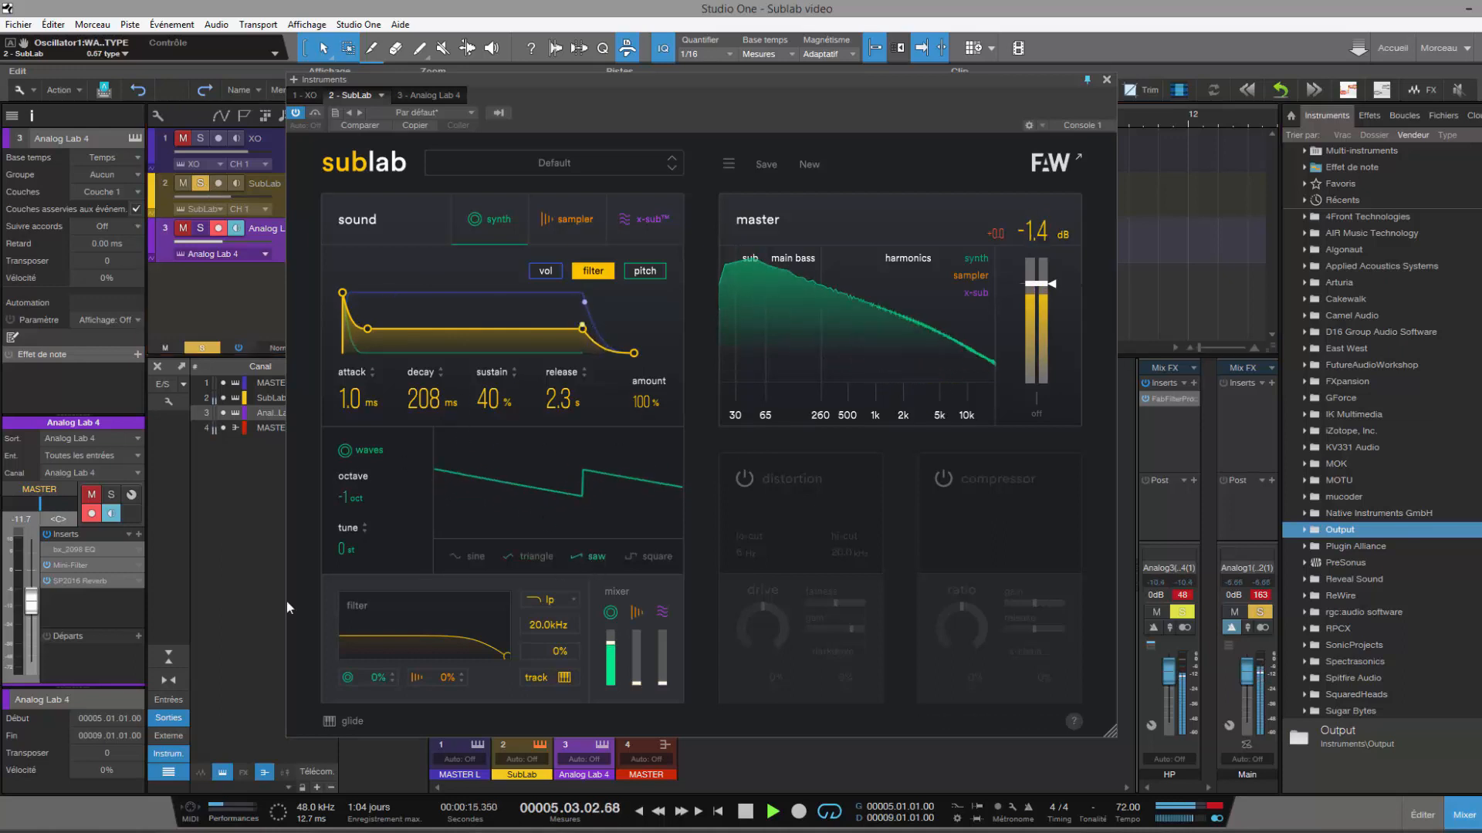
click(659, 557)
click(529, 557)
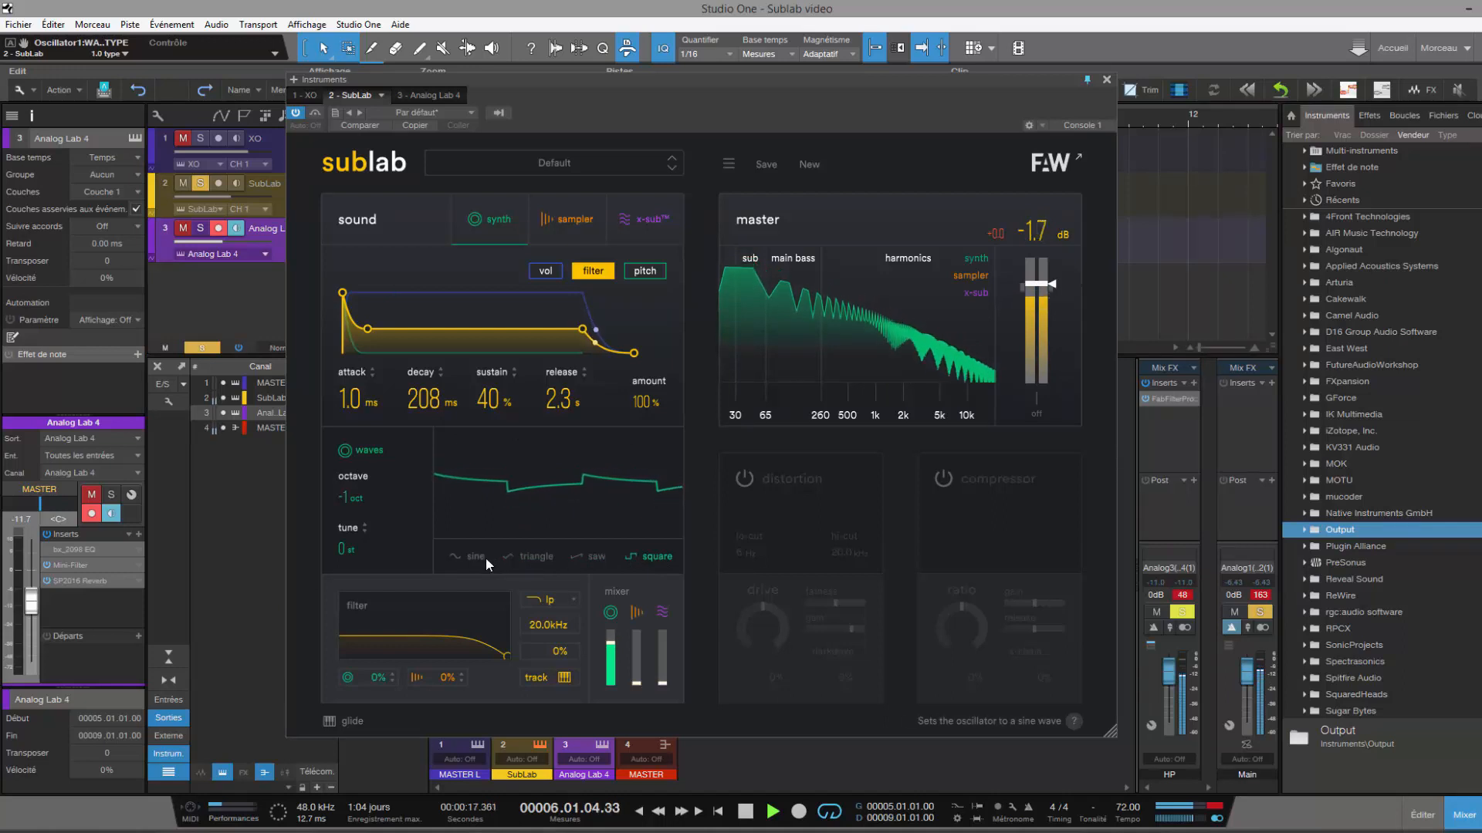
- Audition the sine waveform on the synth oscillator and set the oscillator to a triangle wave
click(477, 557)
click(532, 555)
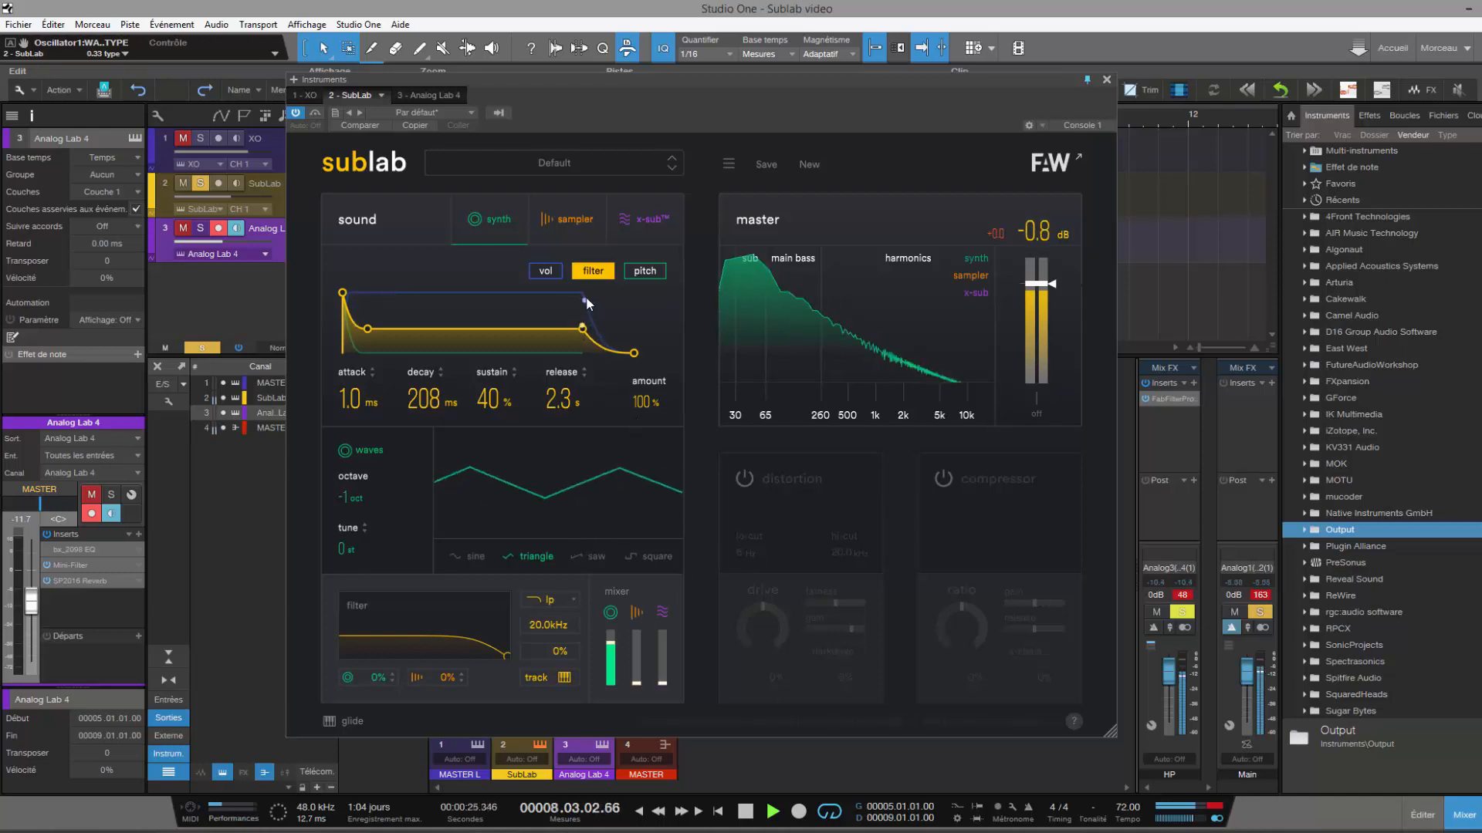
- Load the TR808-Bass-Kick-Dark sample from the Roland TR808 category into the sampler and raise its mixer level to about -0.7 dB
click(562, 236)
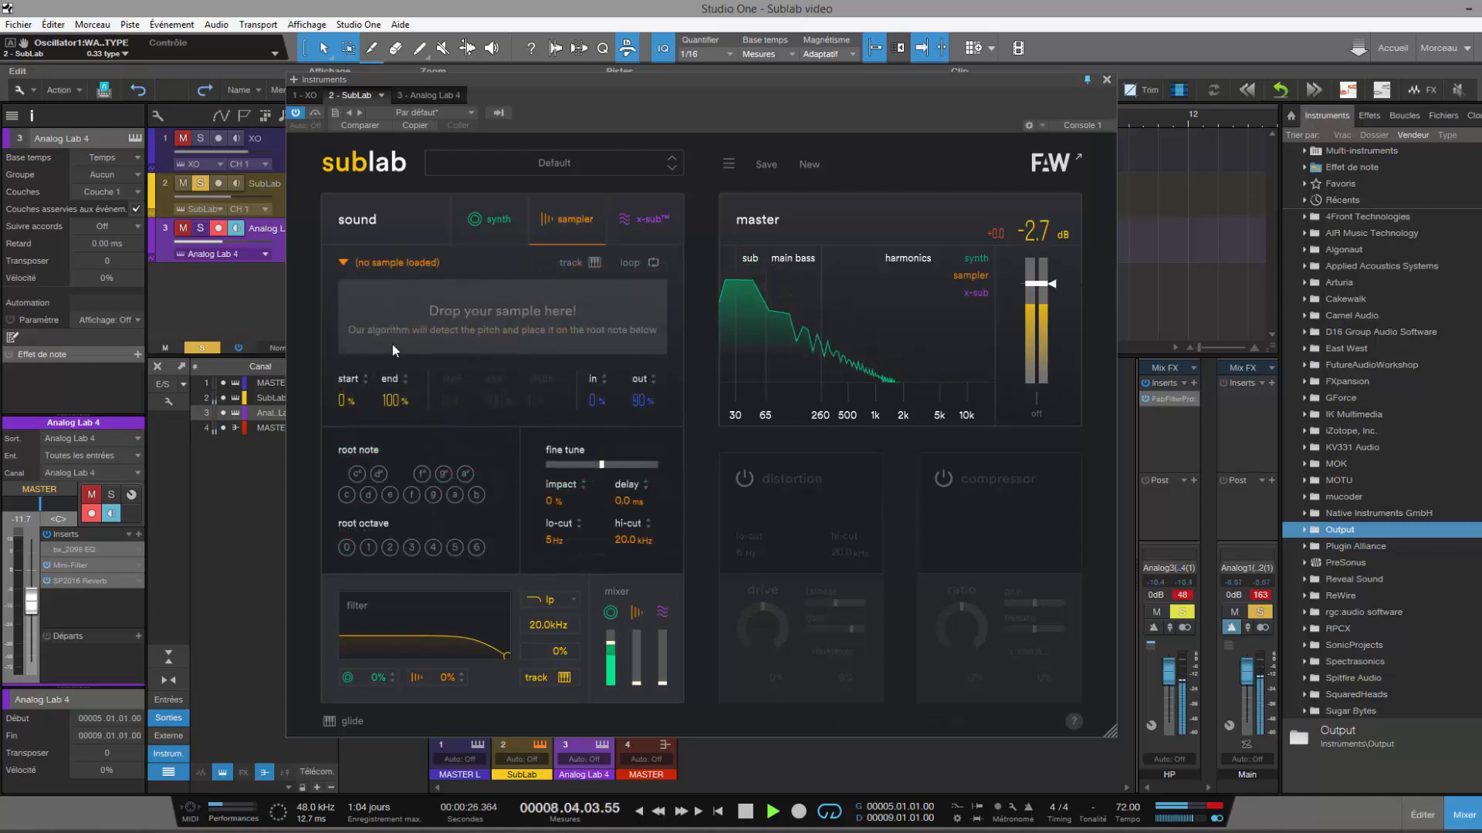
click(345, 265)
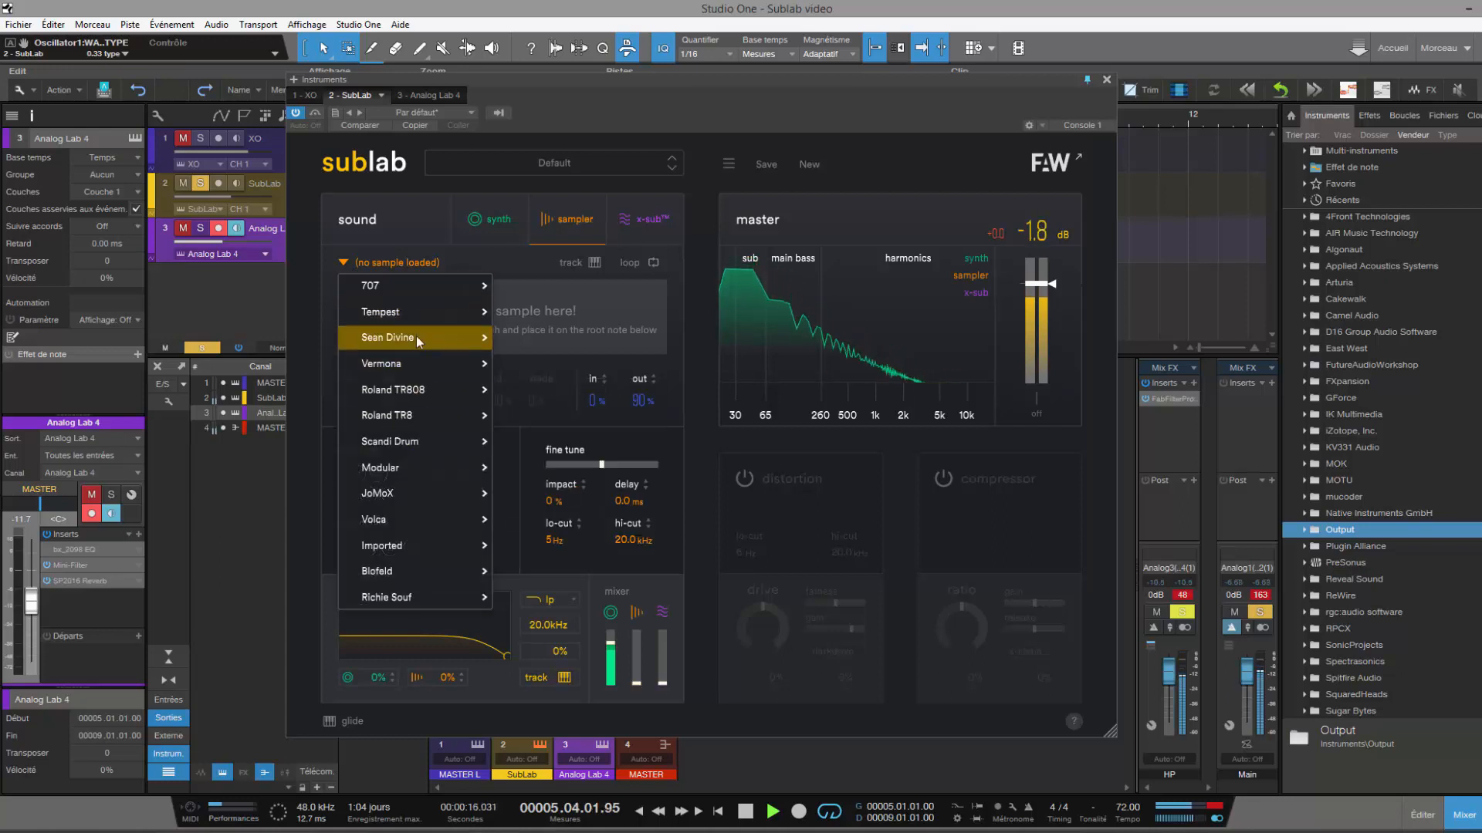
mouse_move(432, 494)
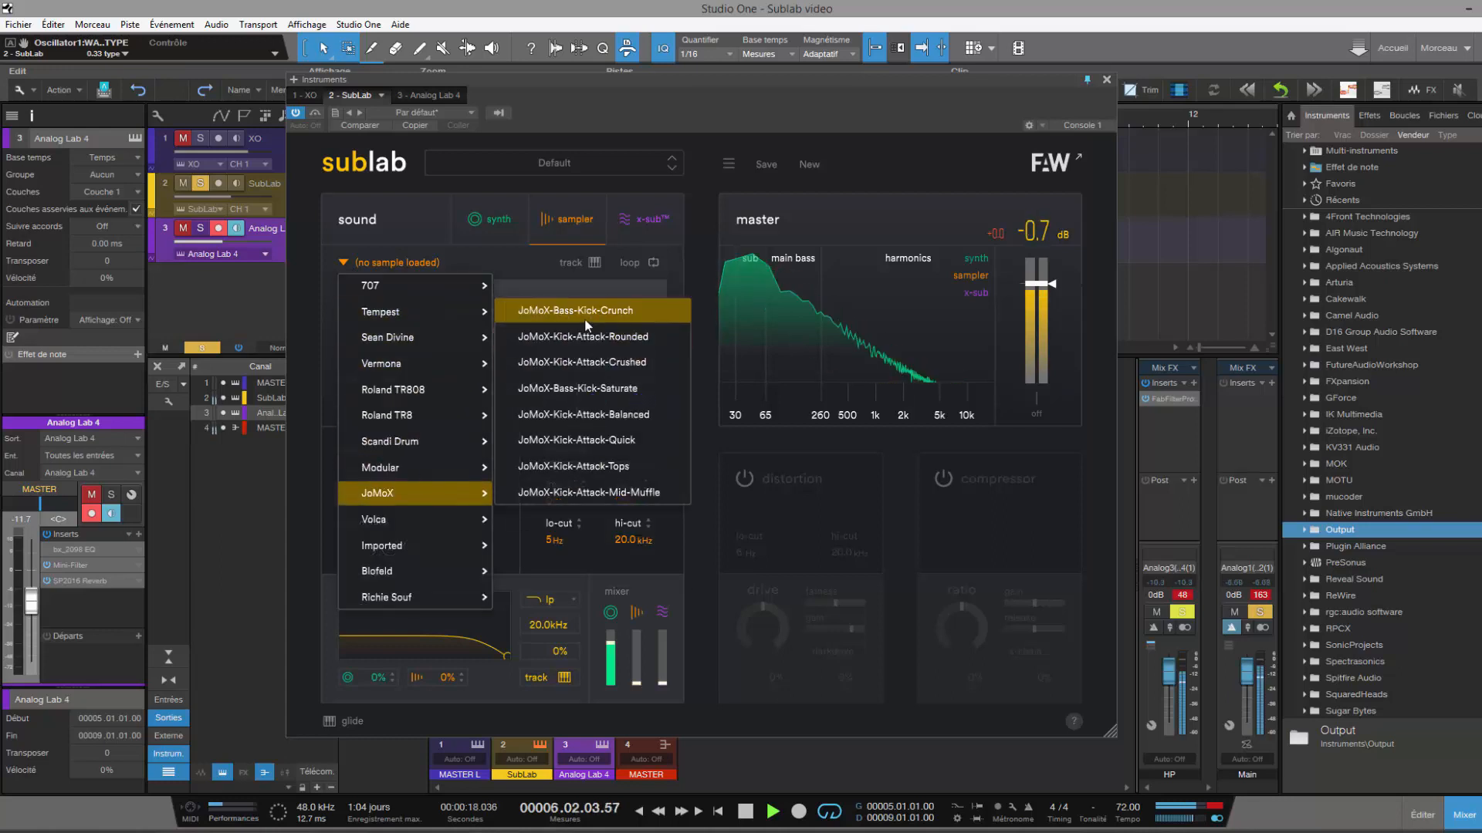
mouse_move(407, 395)
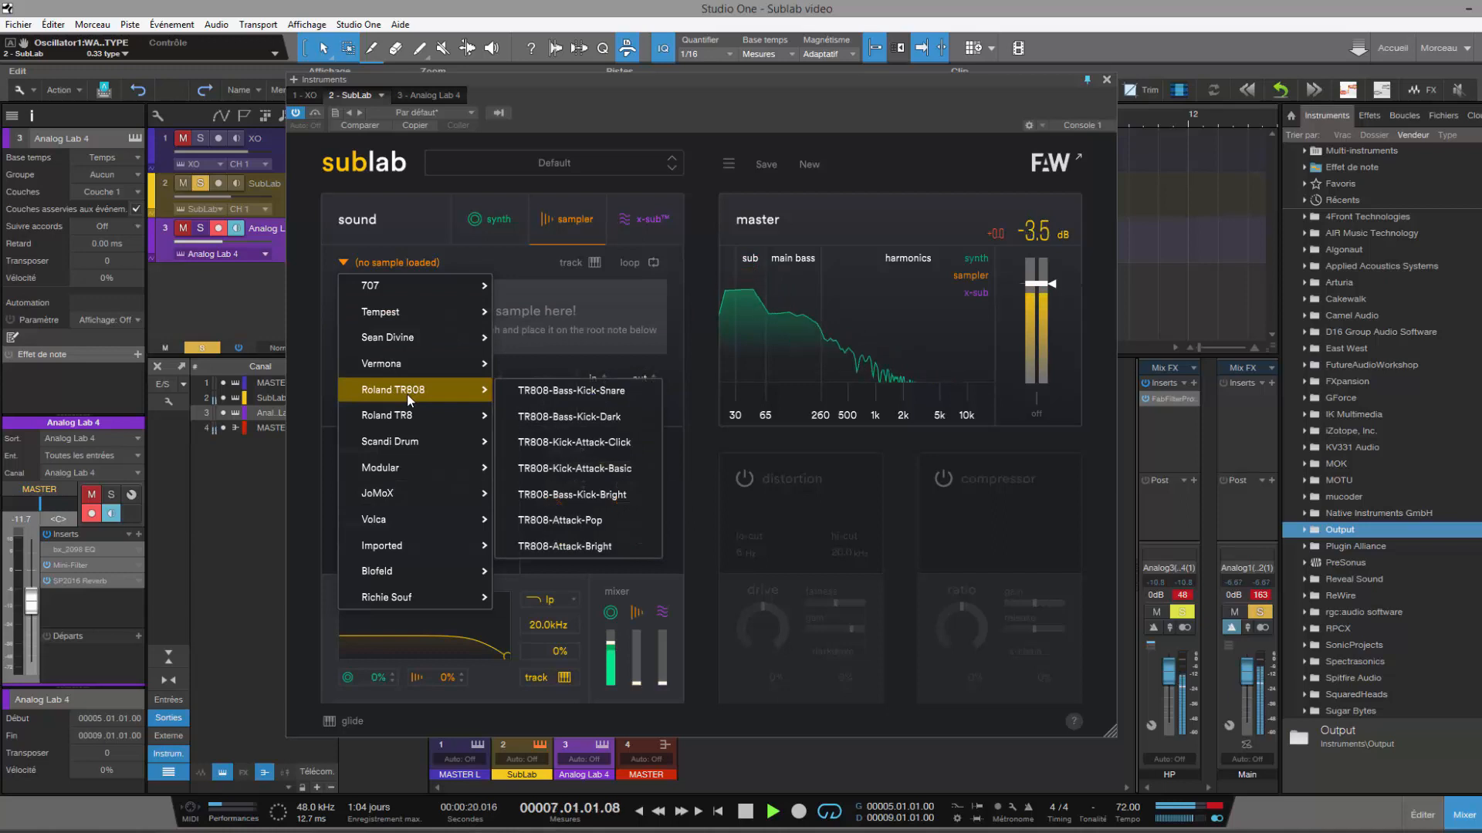
click(541, 418)
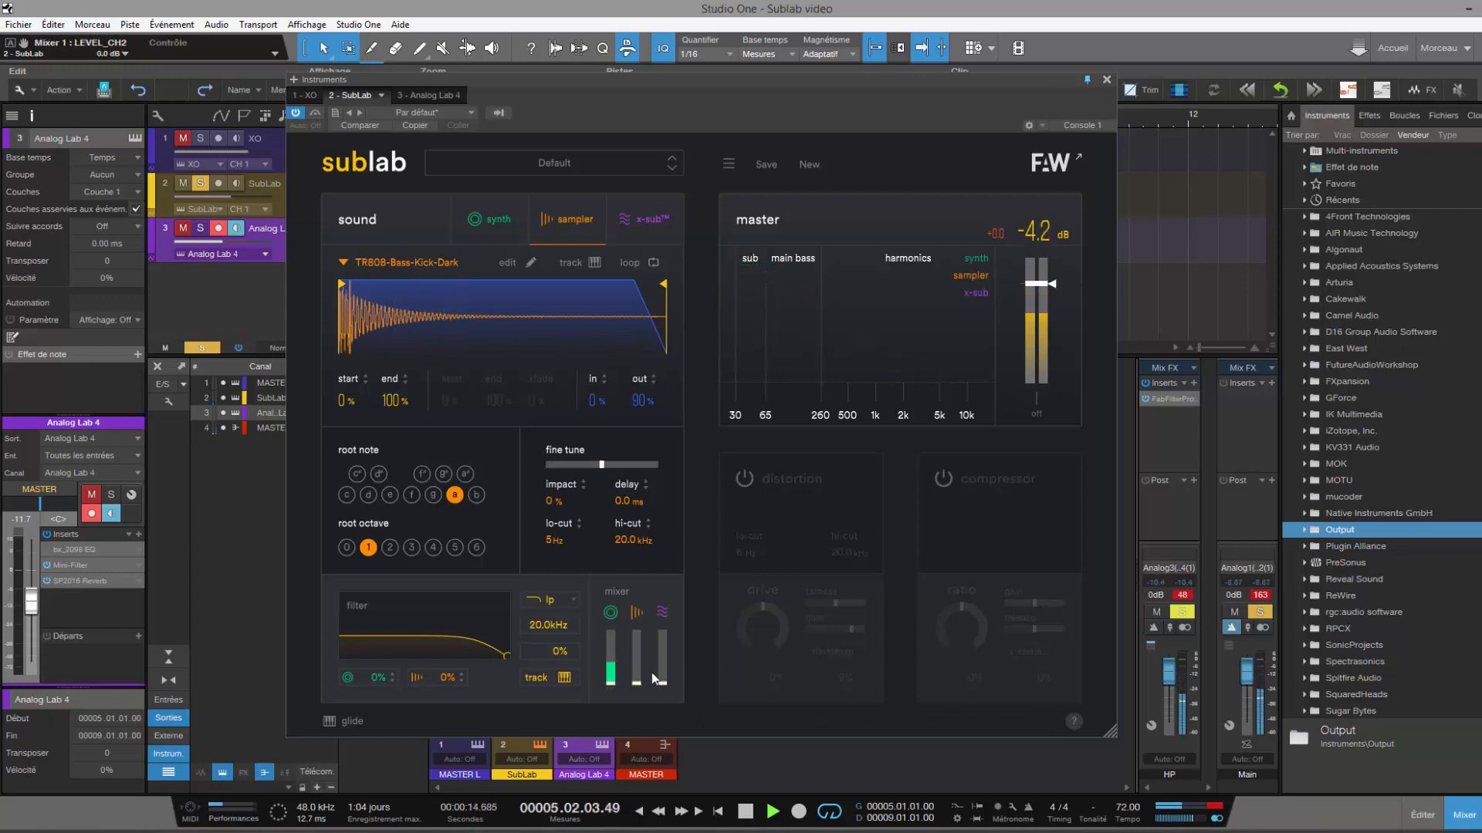
mouse_move(638, 654)
drag(637, 654, 642, 628)
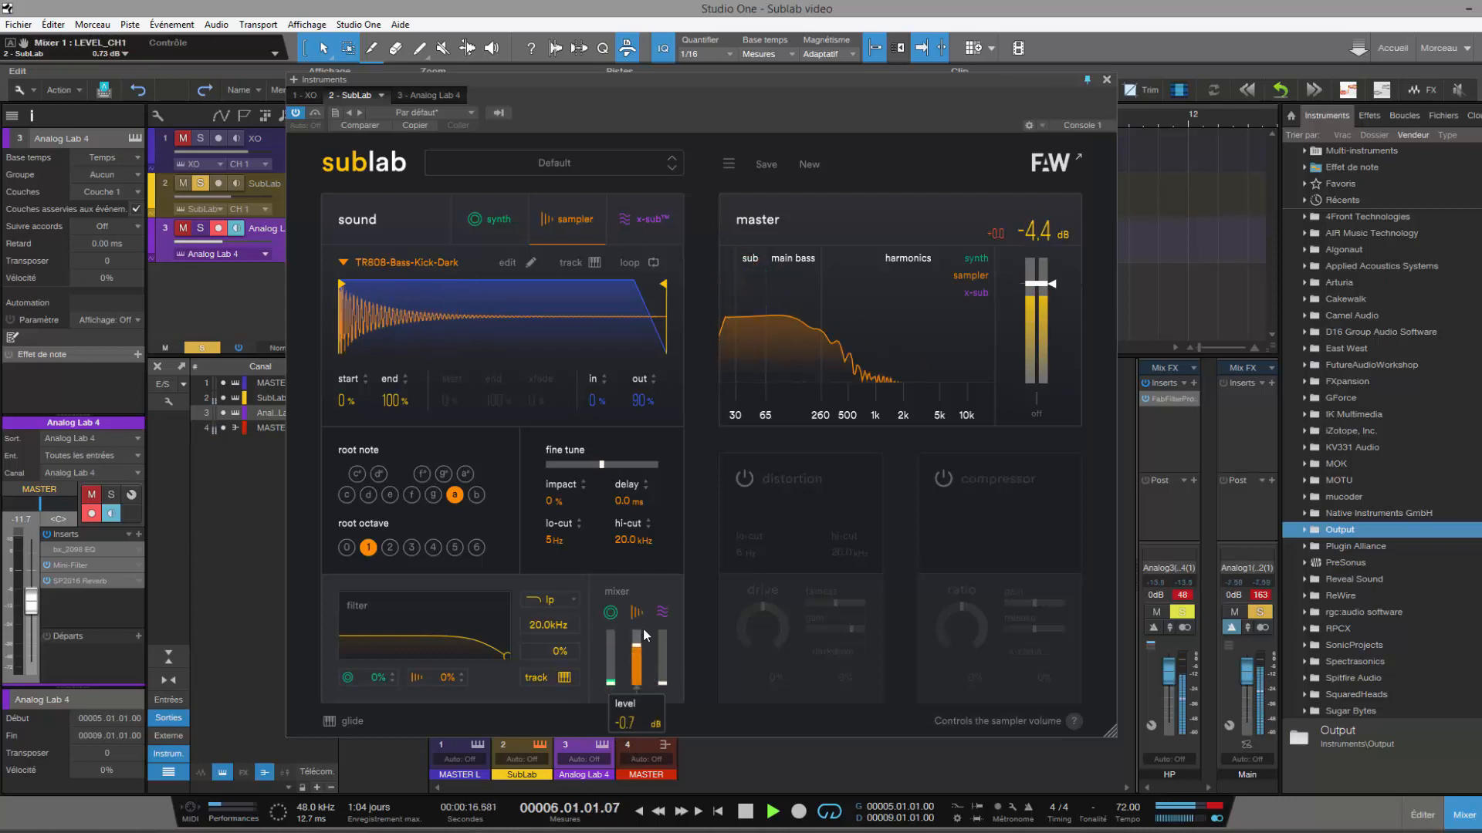
- Compare the loaded sample at higher root octaves up to 4, and return it to root octave 1
click(390, 547)
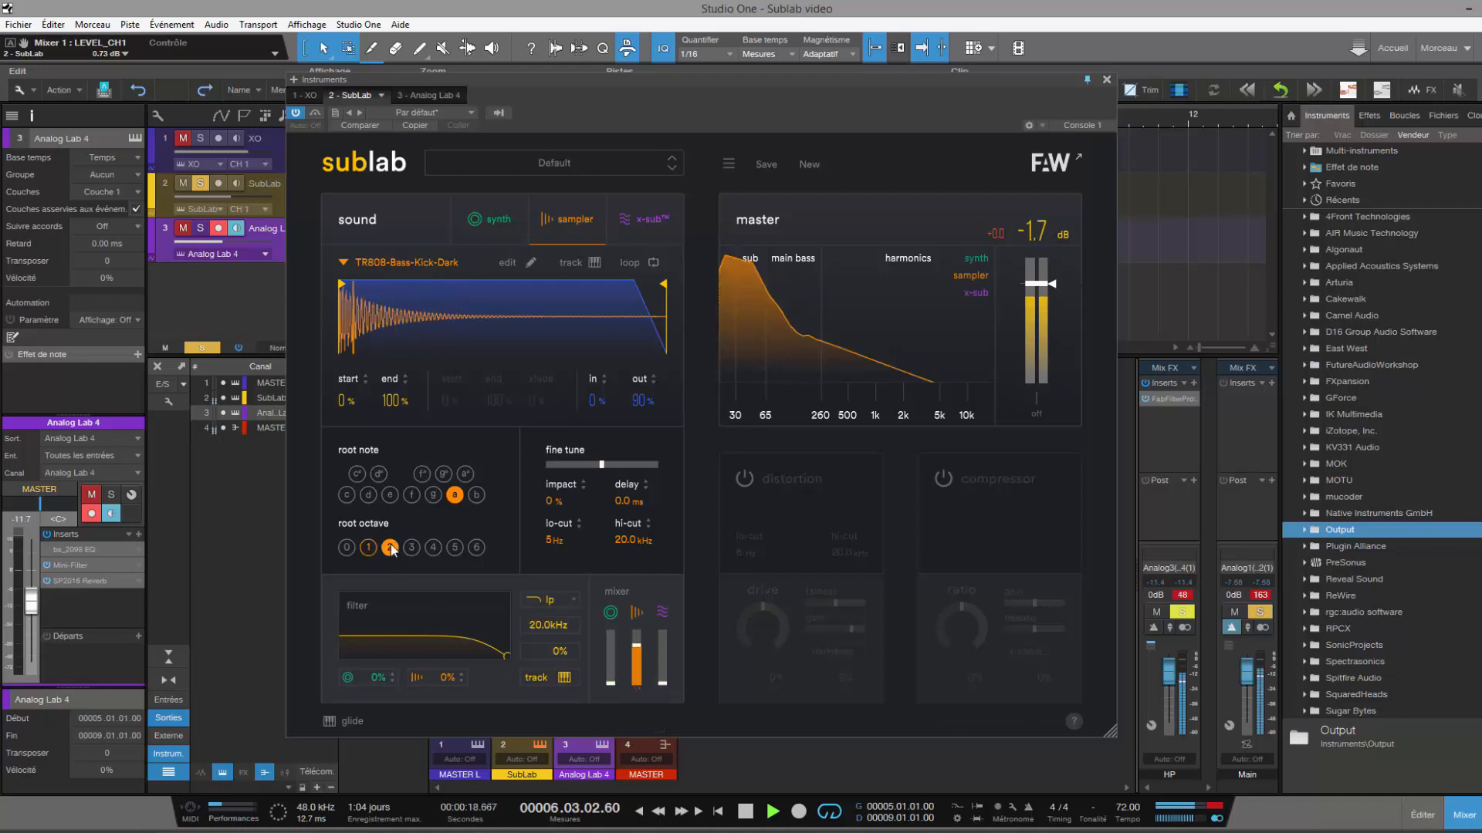
click(412, 547)
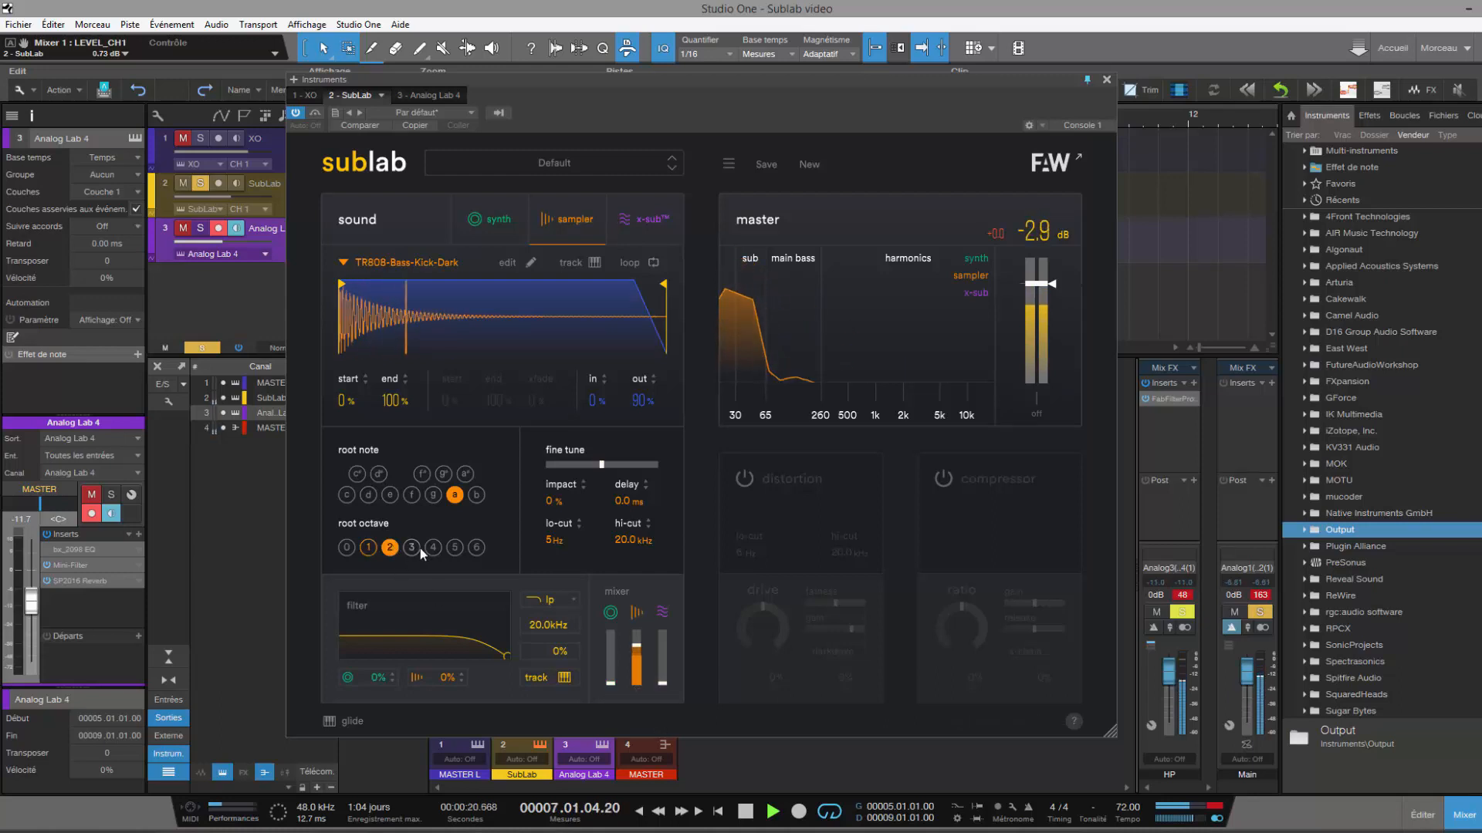
click(389, 547)
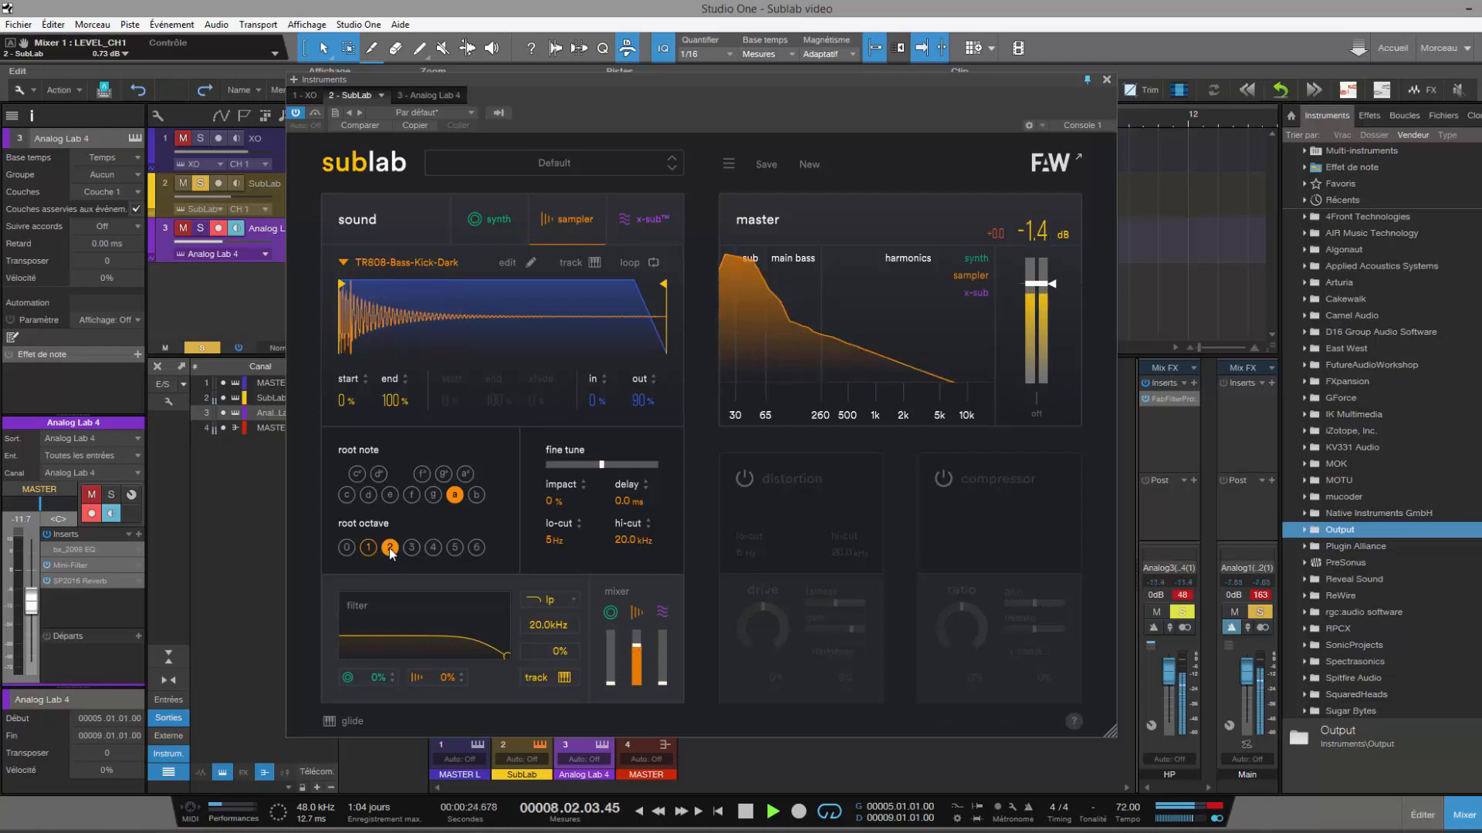
click(433, 547)
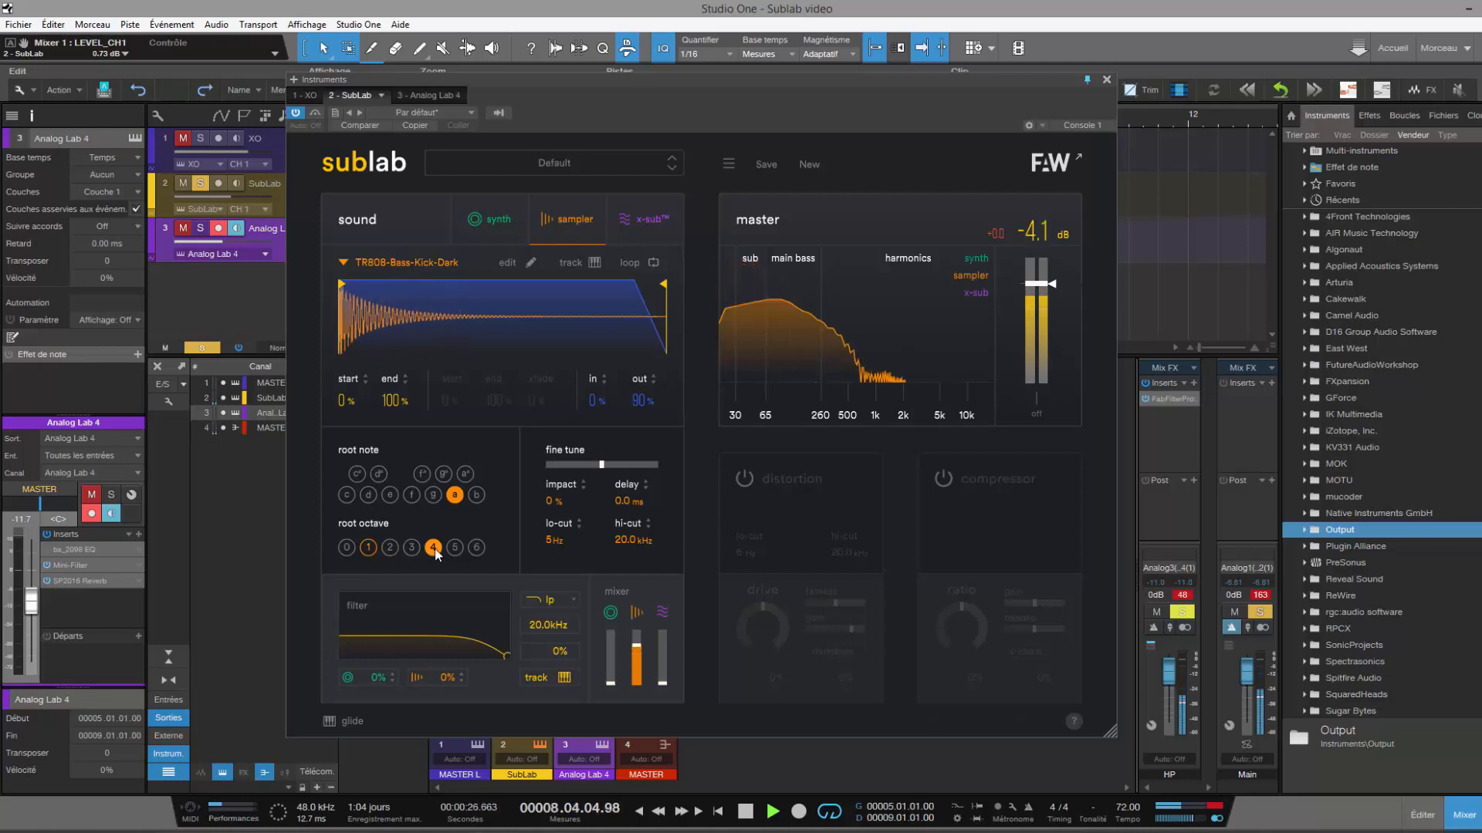
click(368, 547)
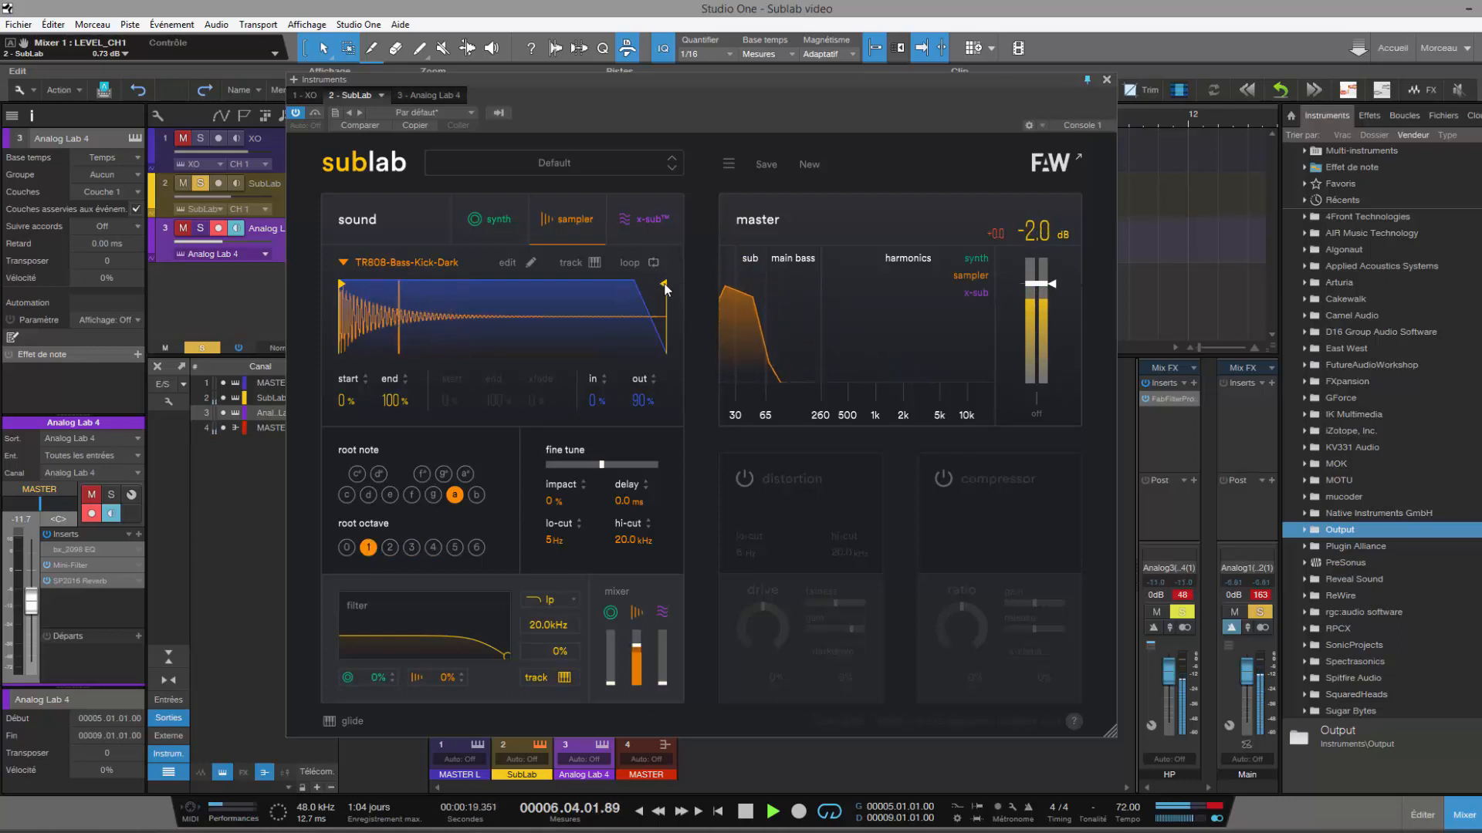
- Shorten the sample's end point to 15% and audition it at root octaves 0 and 2
drag(666, 286, 386, 308)
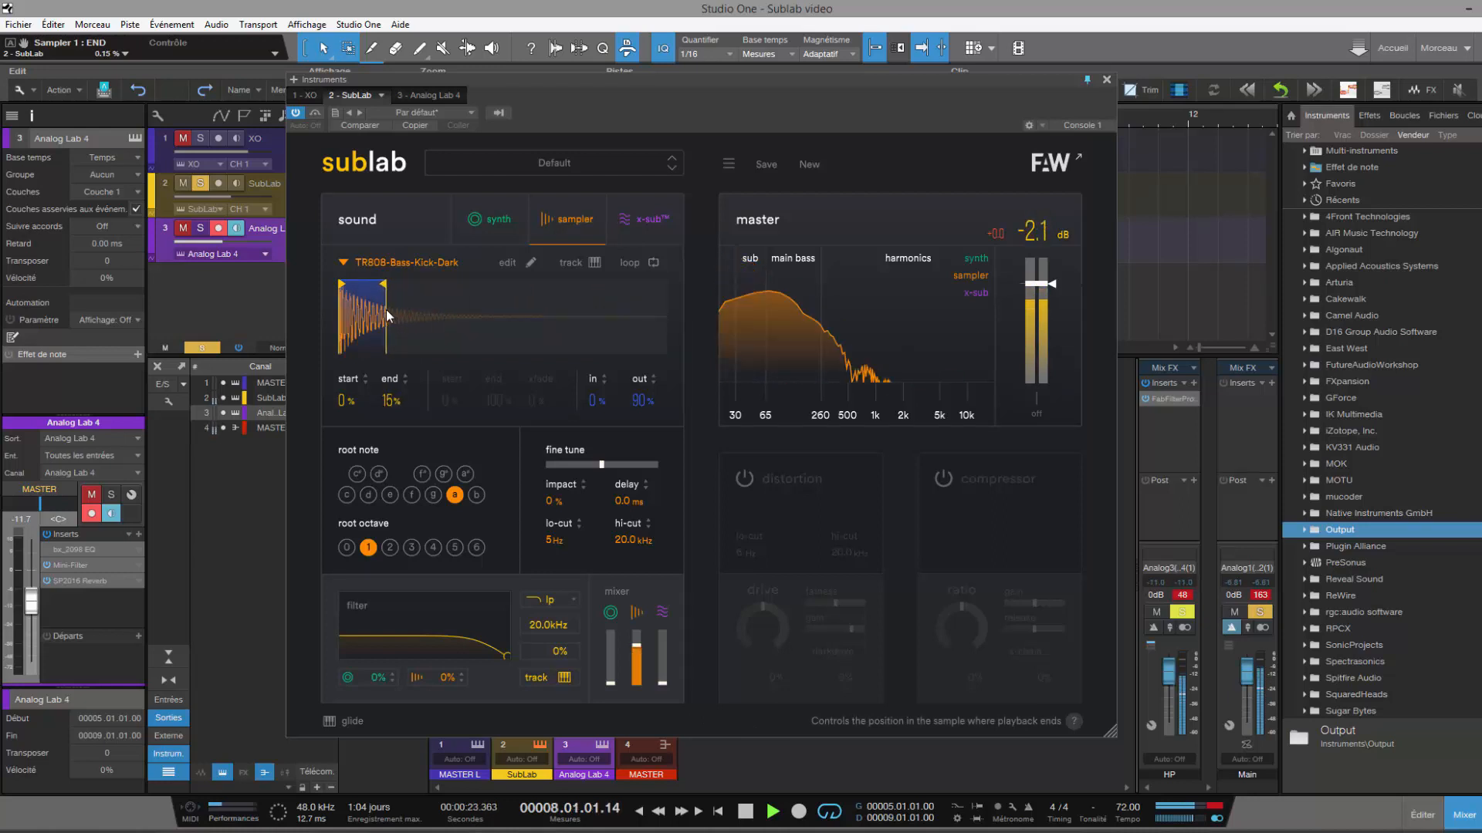
click(346, 547)
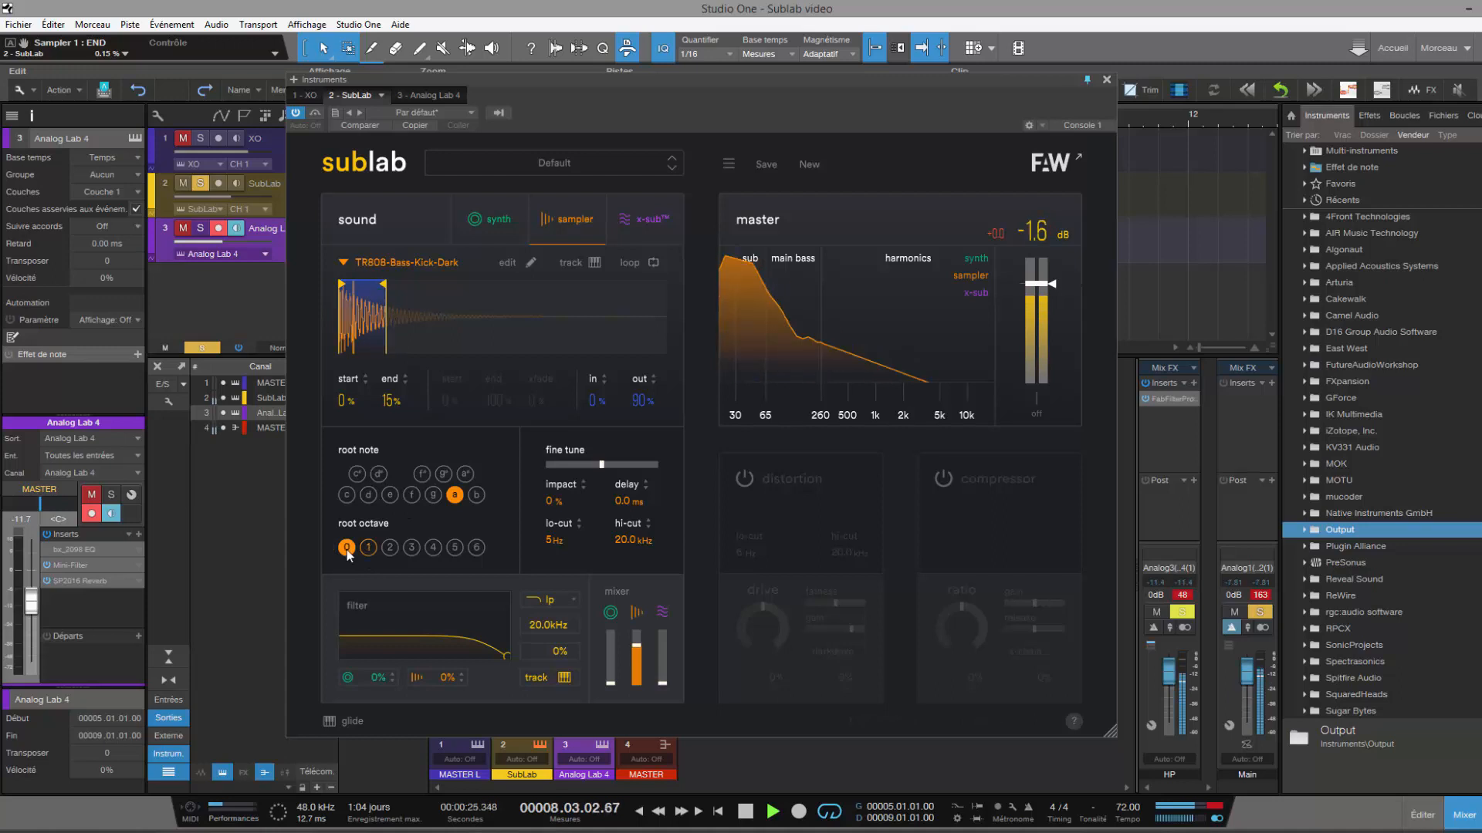
click(390, 547)
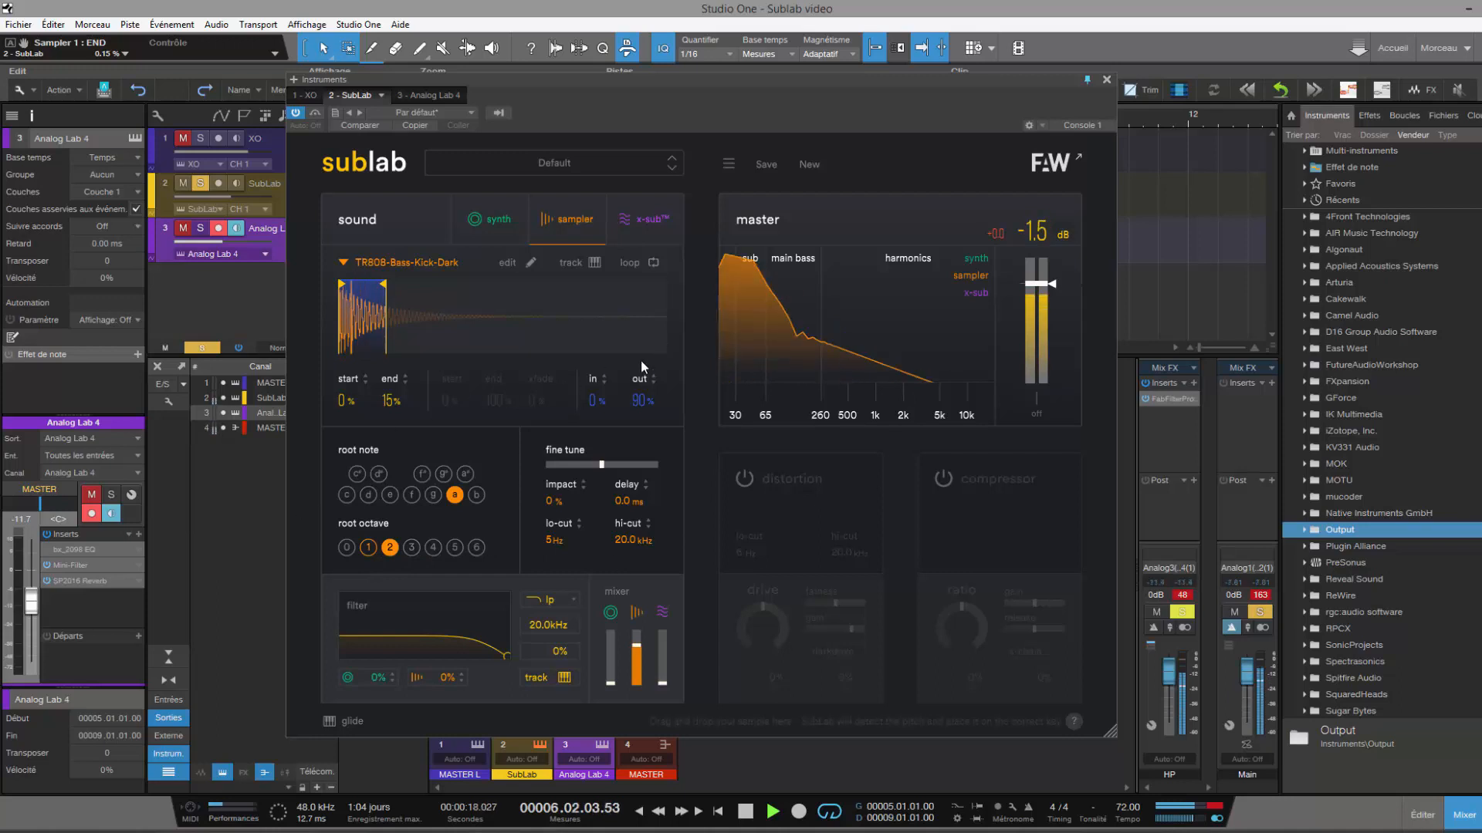
- Turn on key tracking for the sample and set its root octave to 1
click(593, 263)
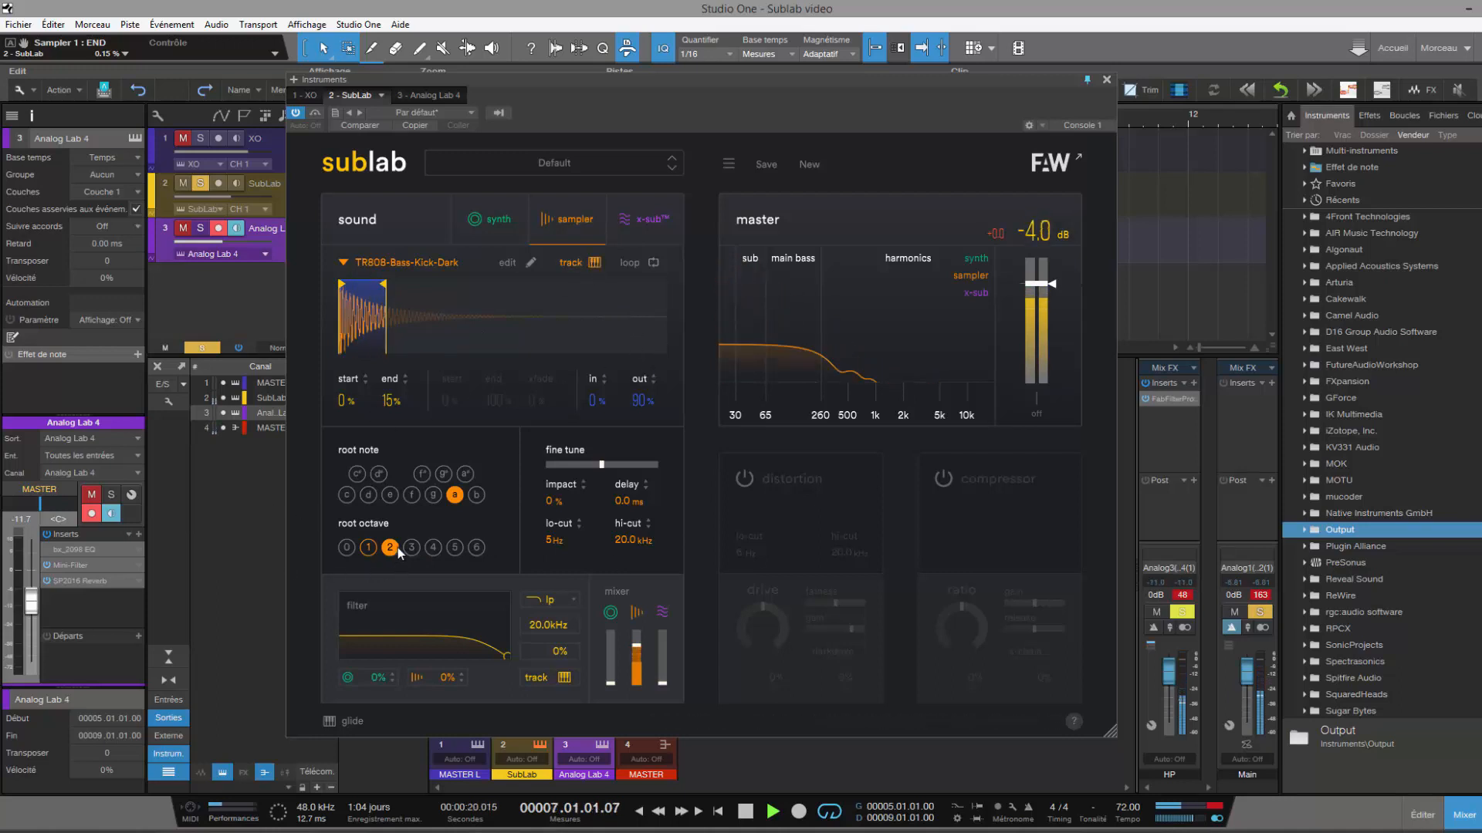
click(368, 548)
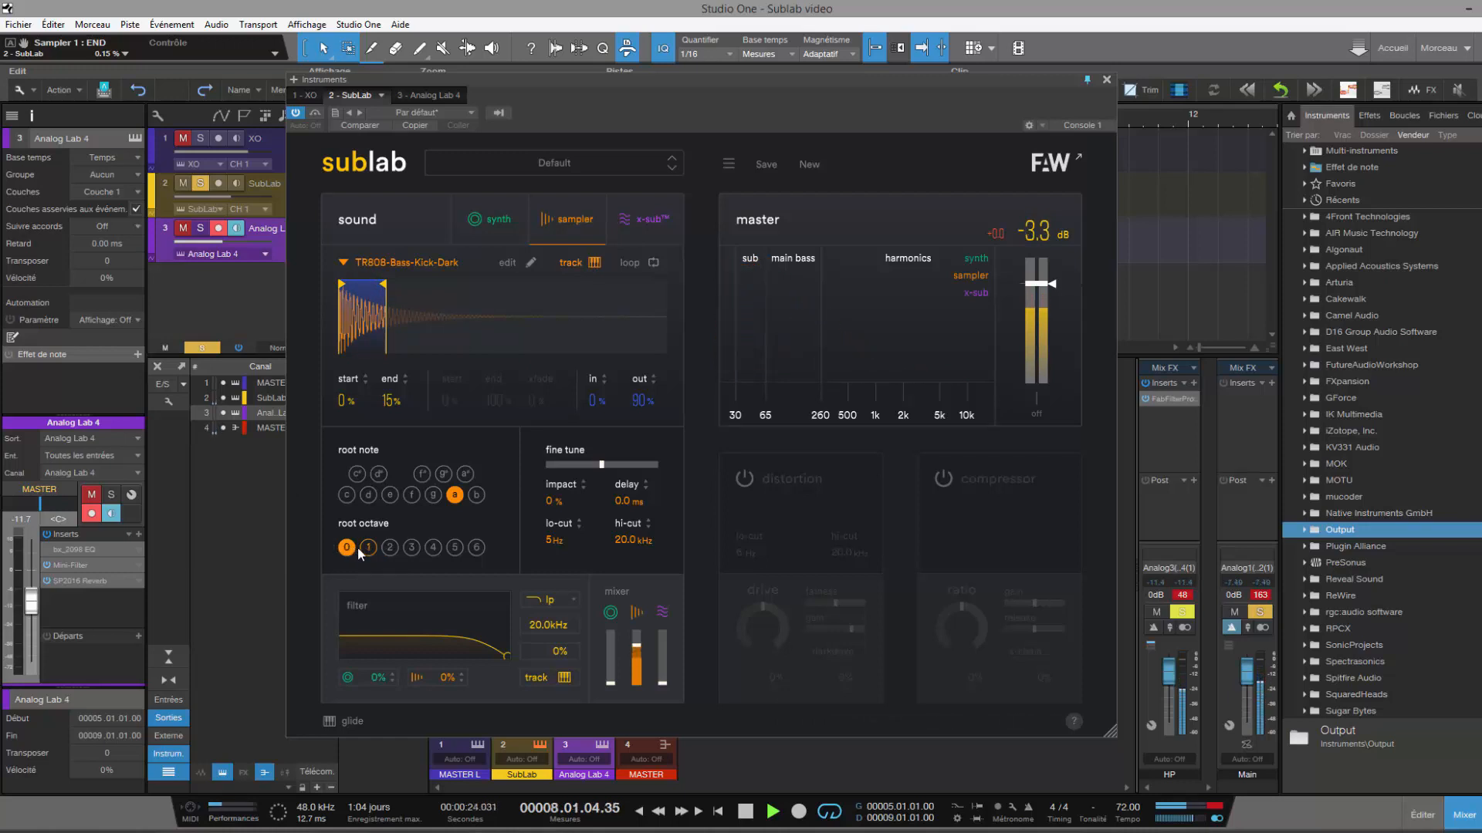
click(368, 548)
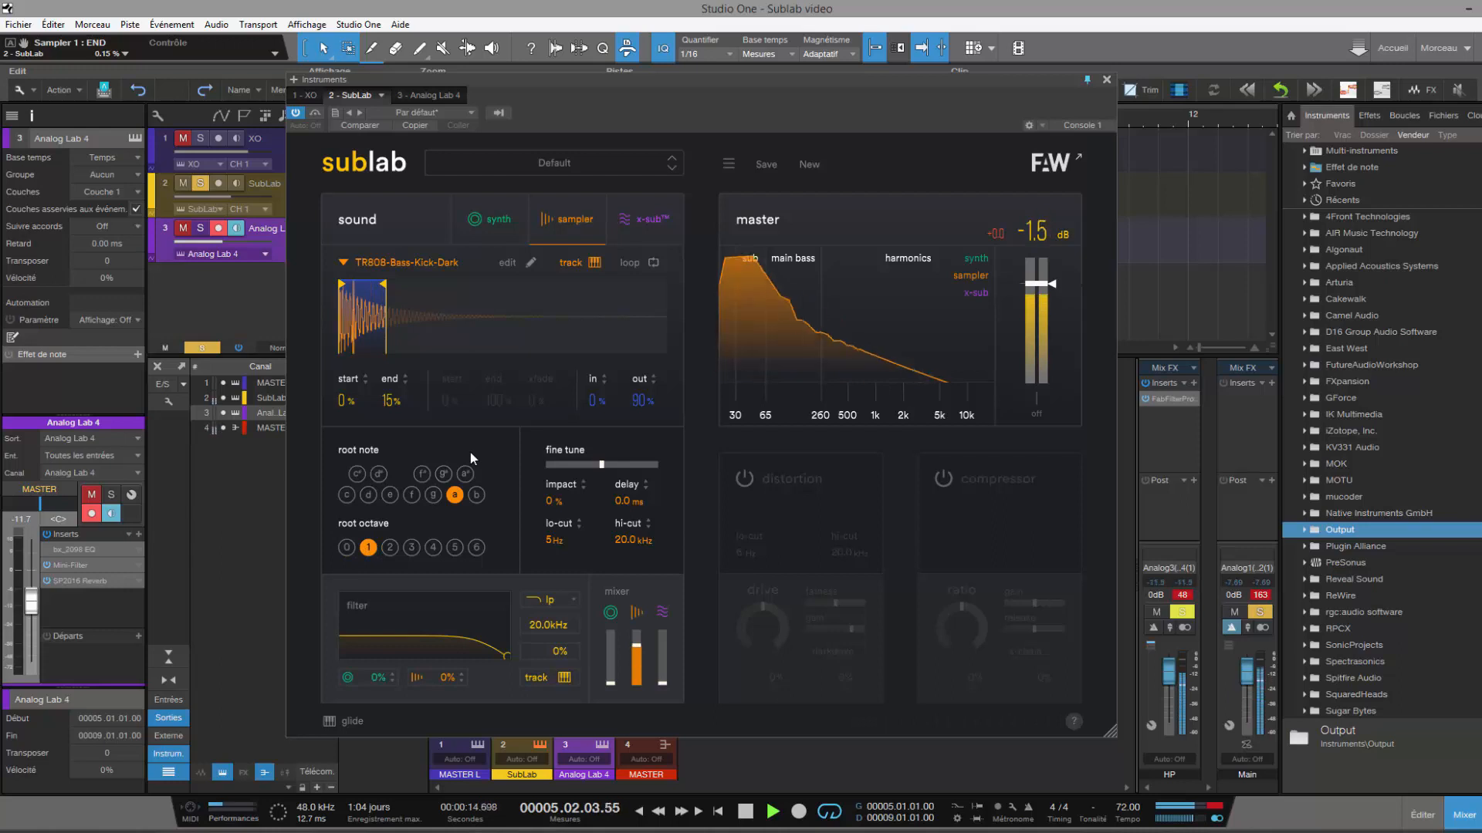
- Set the sampler's impact to 21% and its lo-cut to 32 Hz
drag(552, 502, 560, 406)
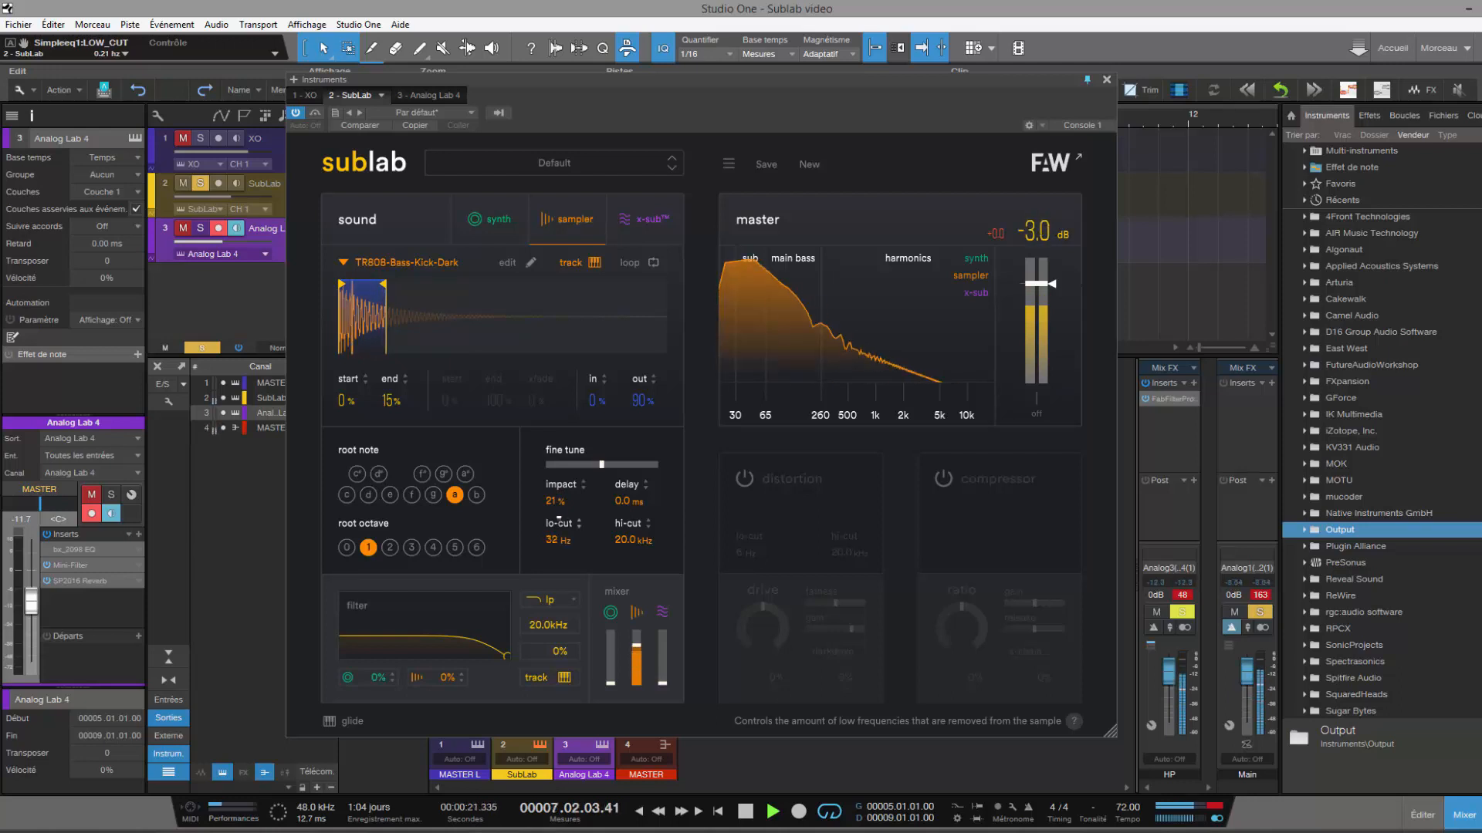
- Enable the distortion, set its type to tube and set the amount applied to the sampler to 26%
click(744, 480)
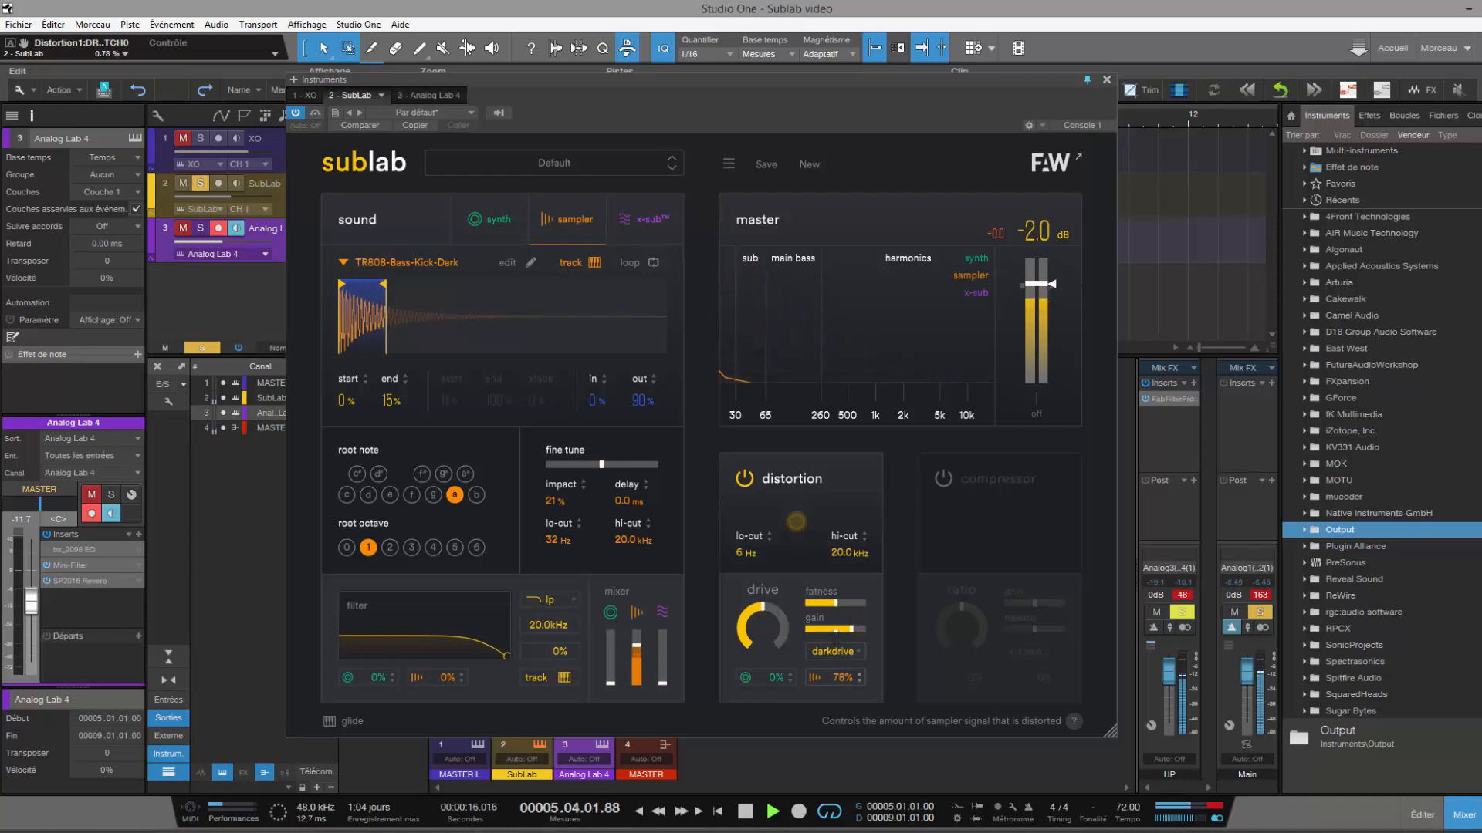
drag(833, 621, 833, 630)
click(847, 654)
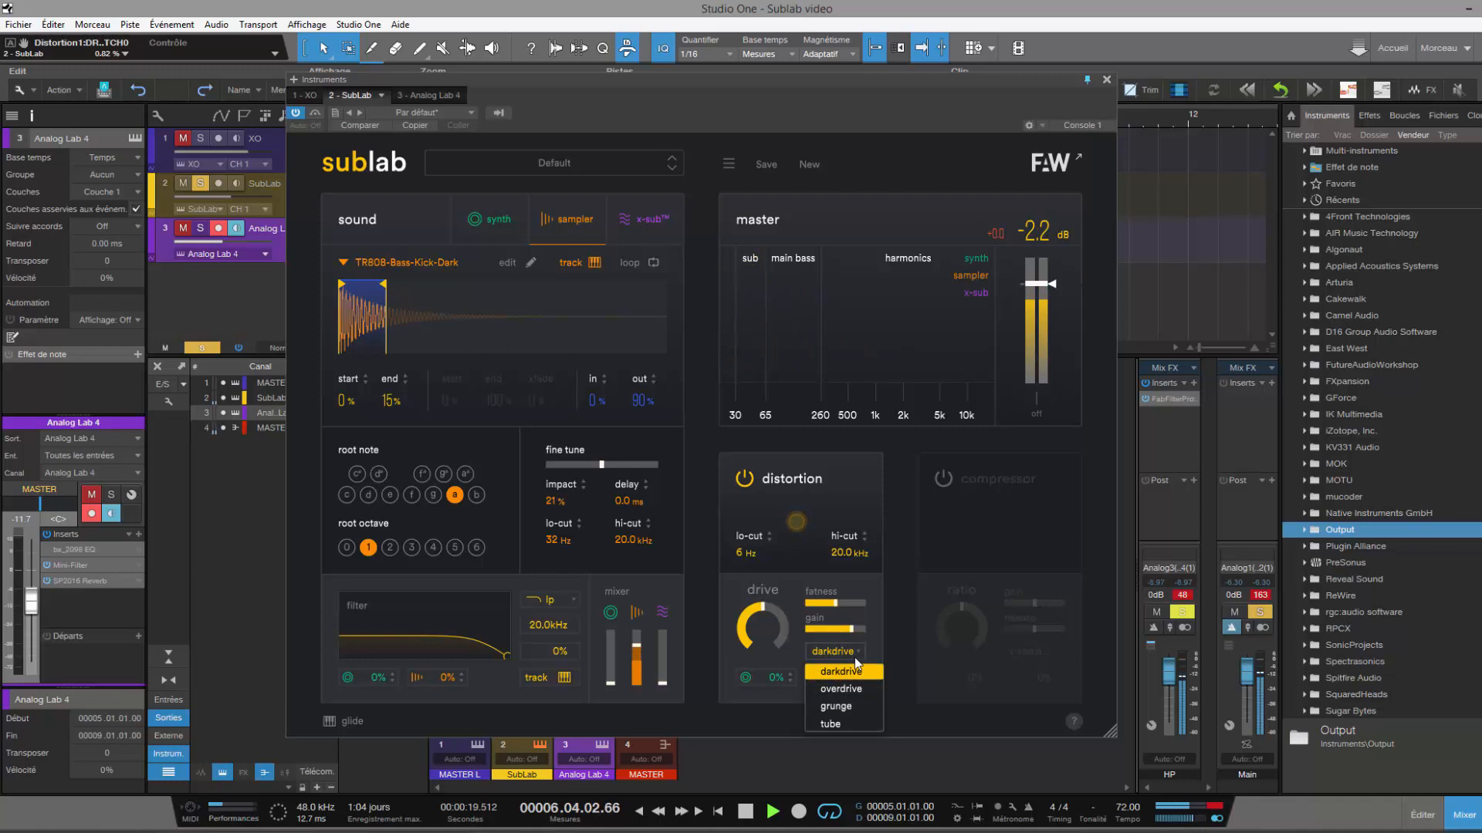
click(835, 721)
drag(842, 683, 843, 706)
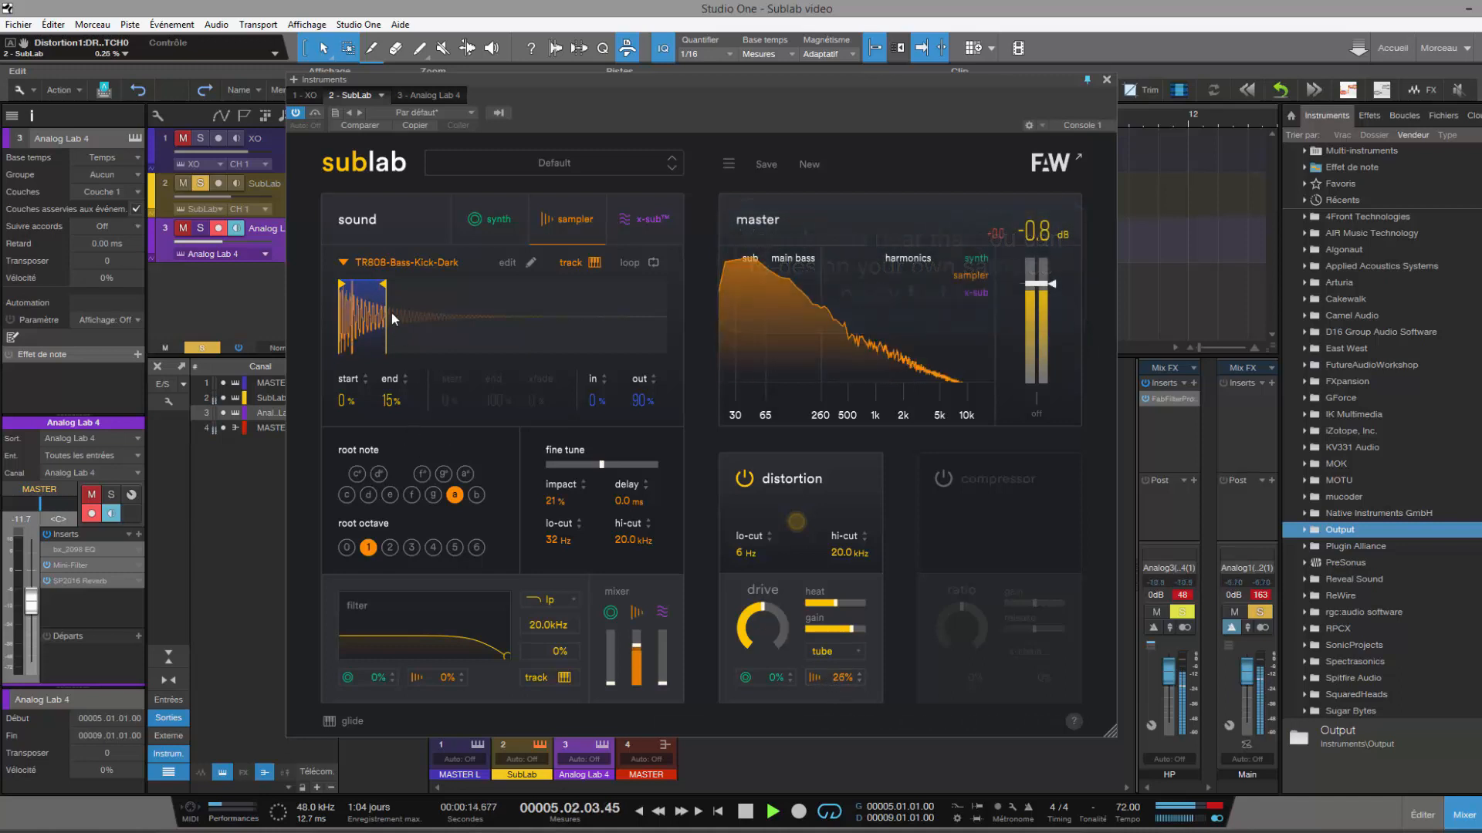
- Bring the synth's level up in the mixer and shorten the sample's end point to 6%
drag(383, 286, 377, 291)
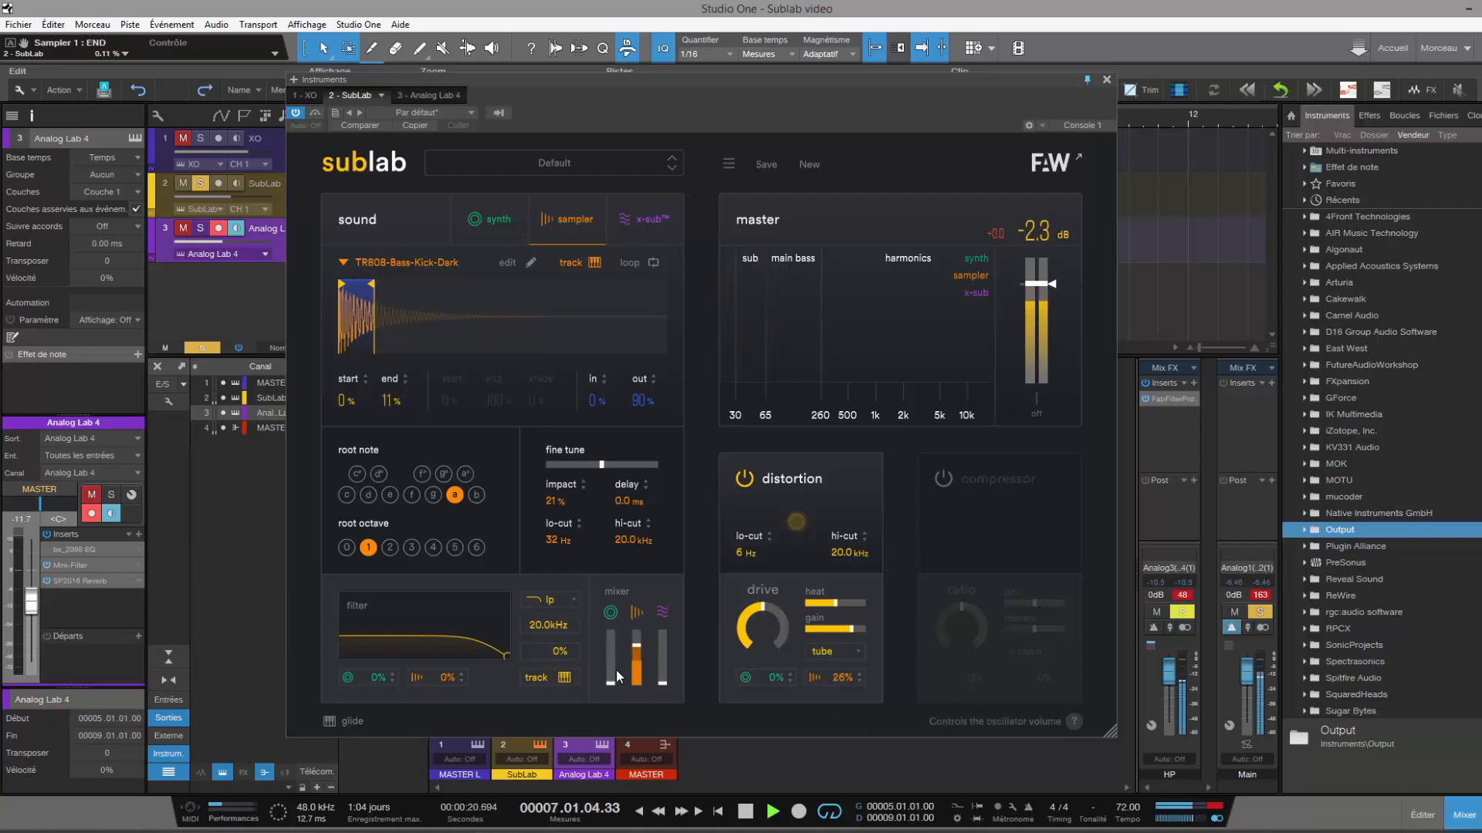
drag(611, 682, 616, 652)
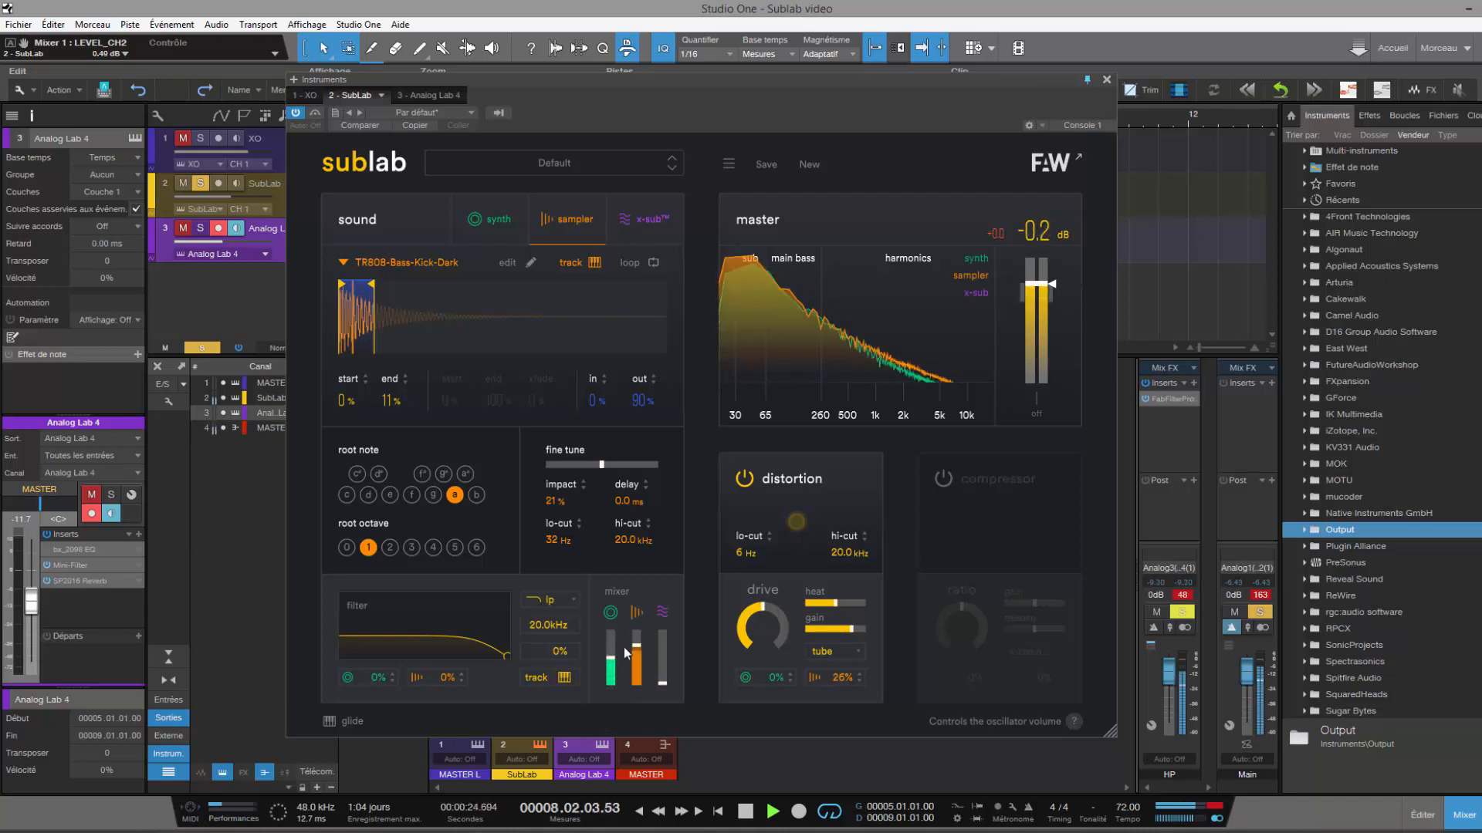
drag(371, 285, 360, 290)
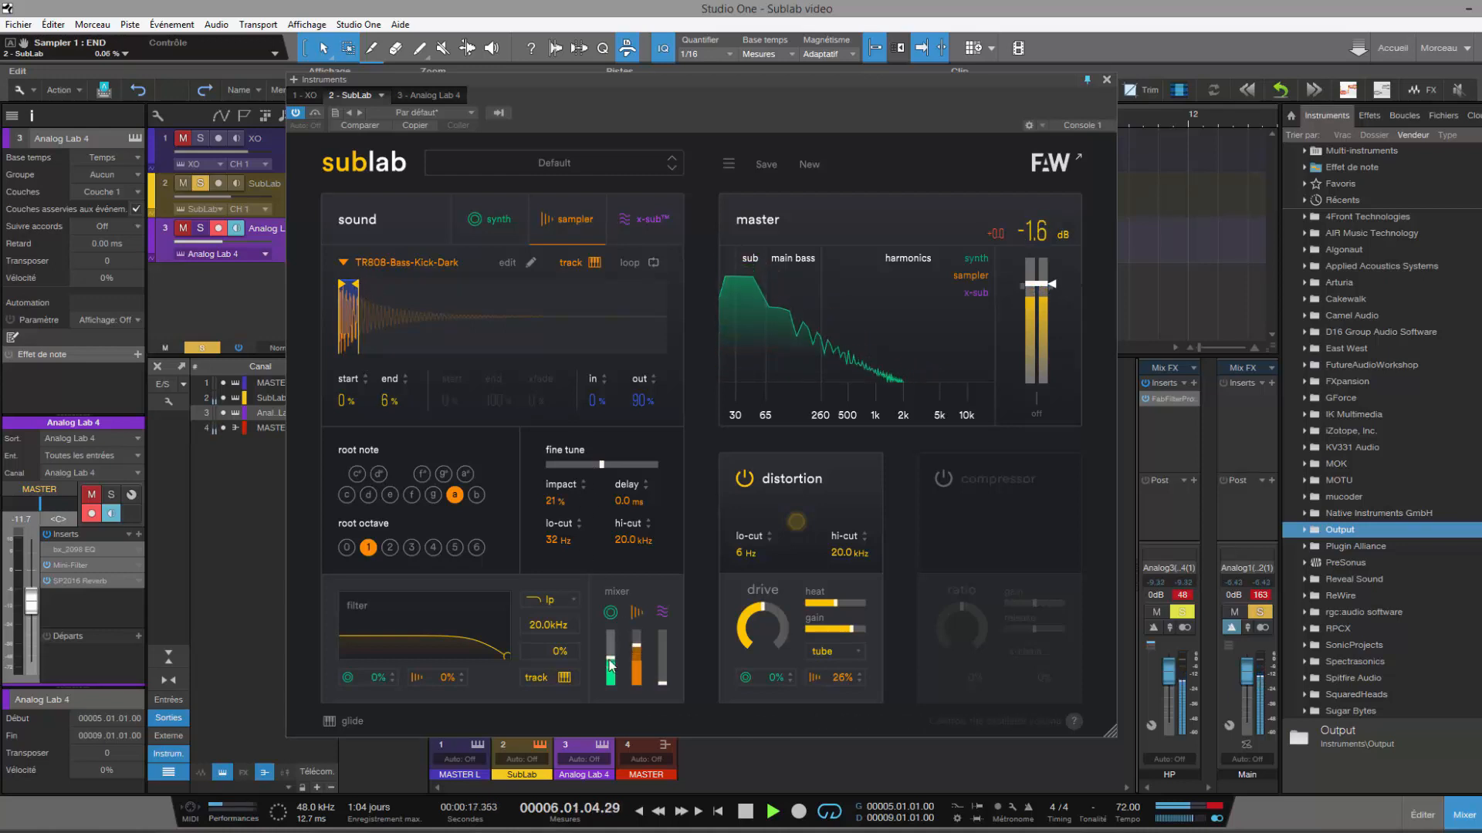
- Set the attack of the synth's volume envelope to 1.0 ms
click(494, 224)
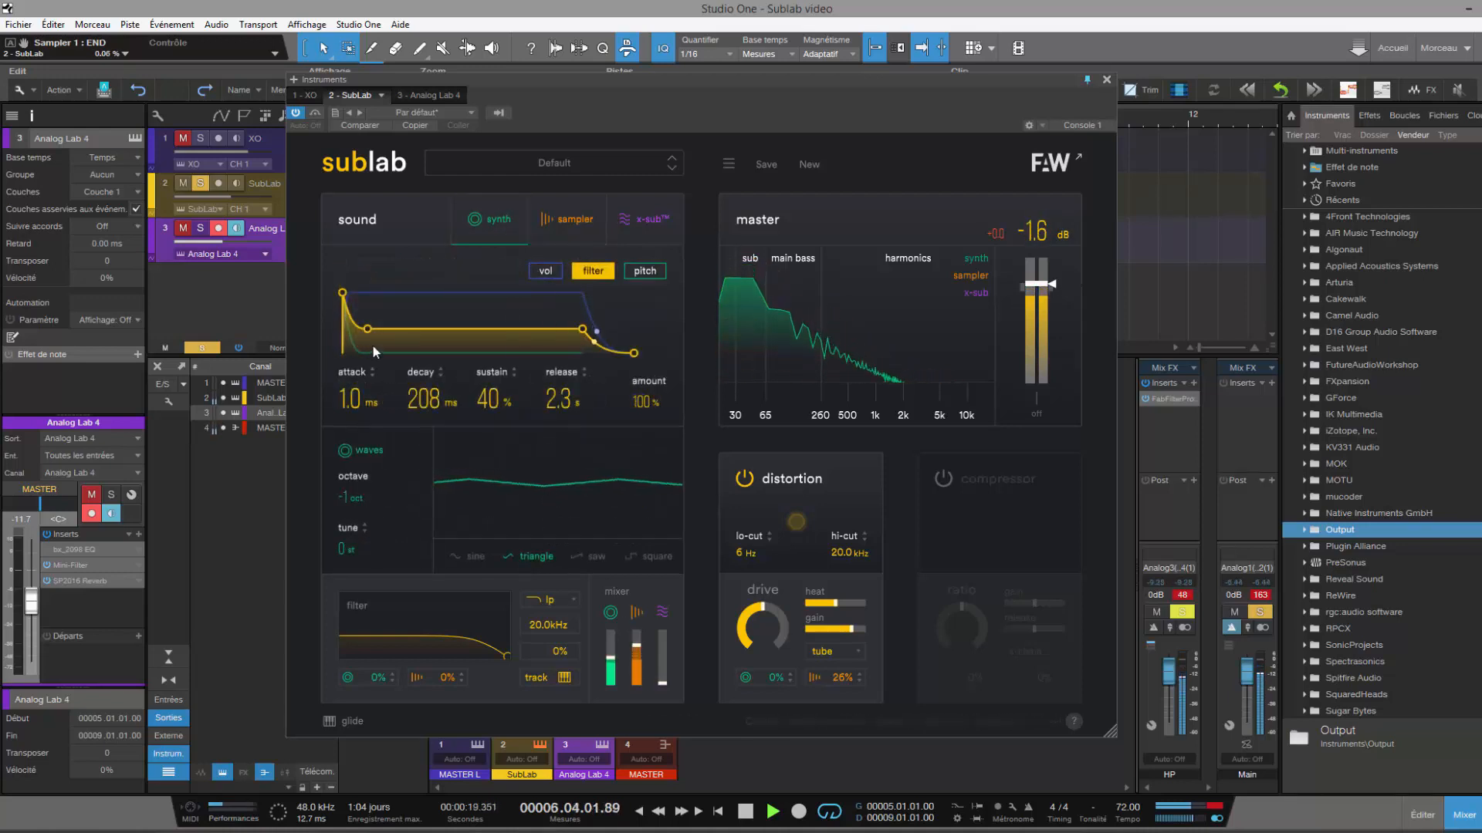
click(545, 271)
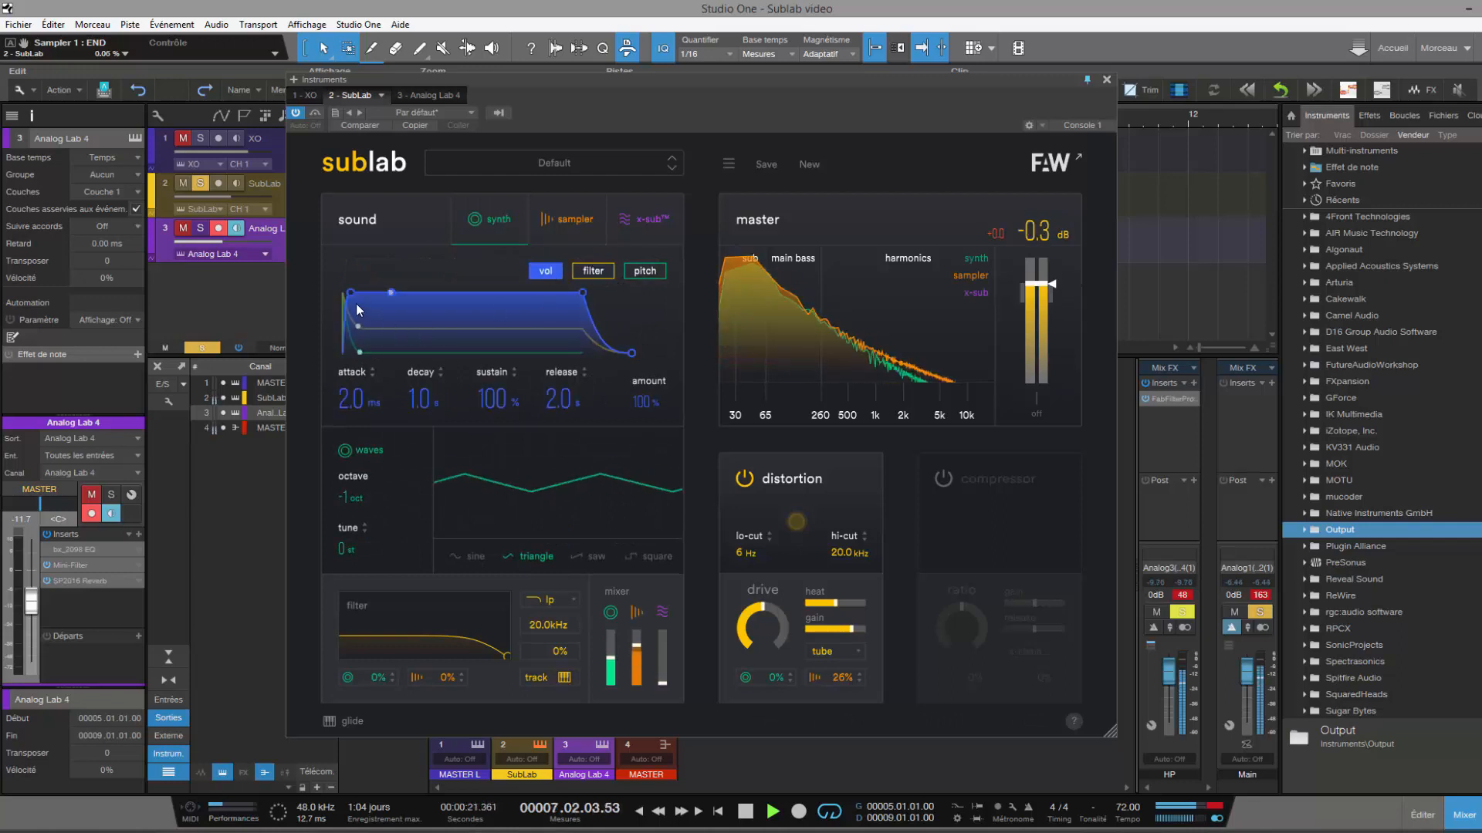
drag(349, 296, 342, 293)
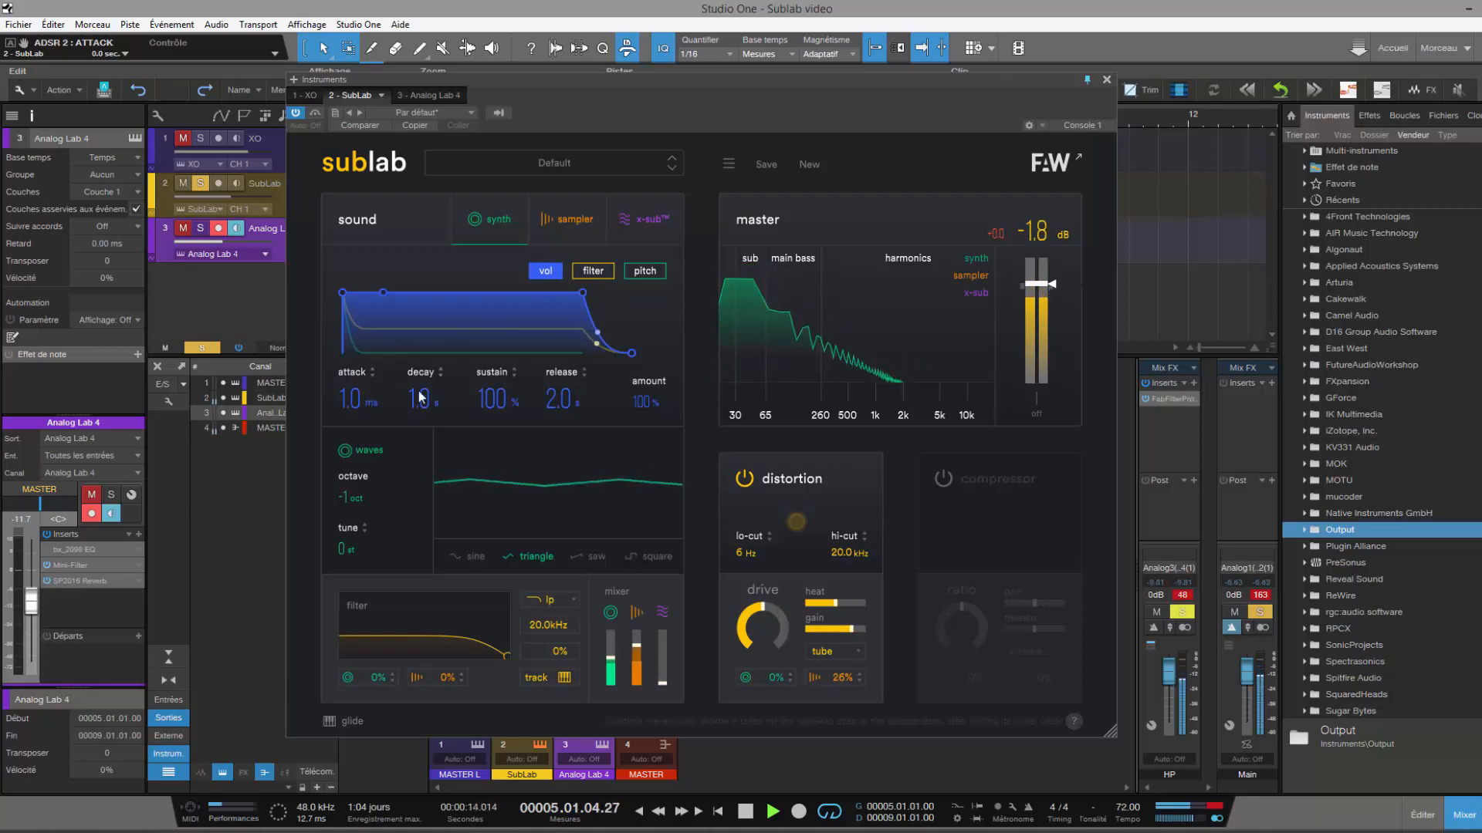
- Shorten the decay of both the synth's filter envelope and its pitch envelope to 0.1 ms
click(593, 271)
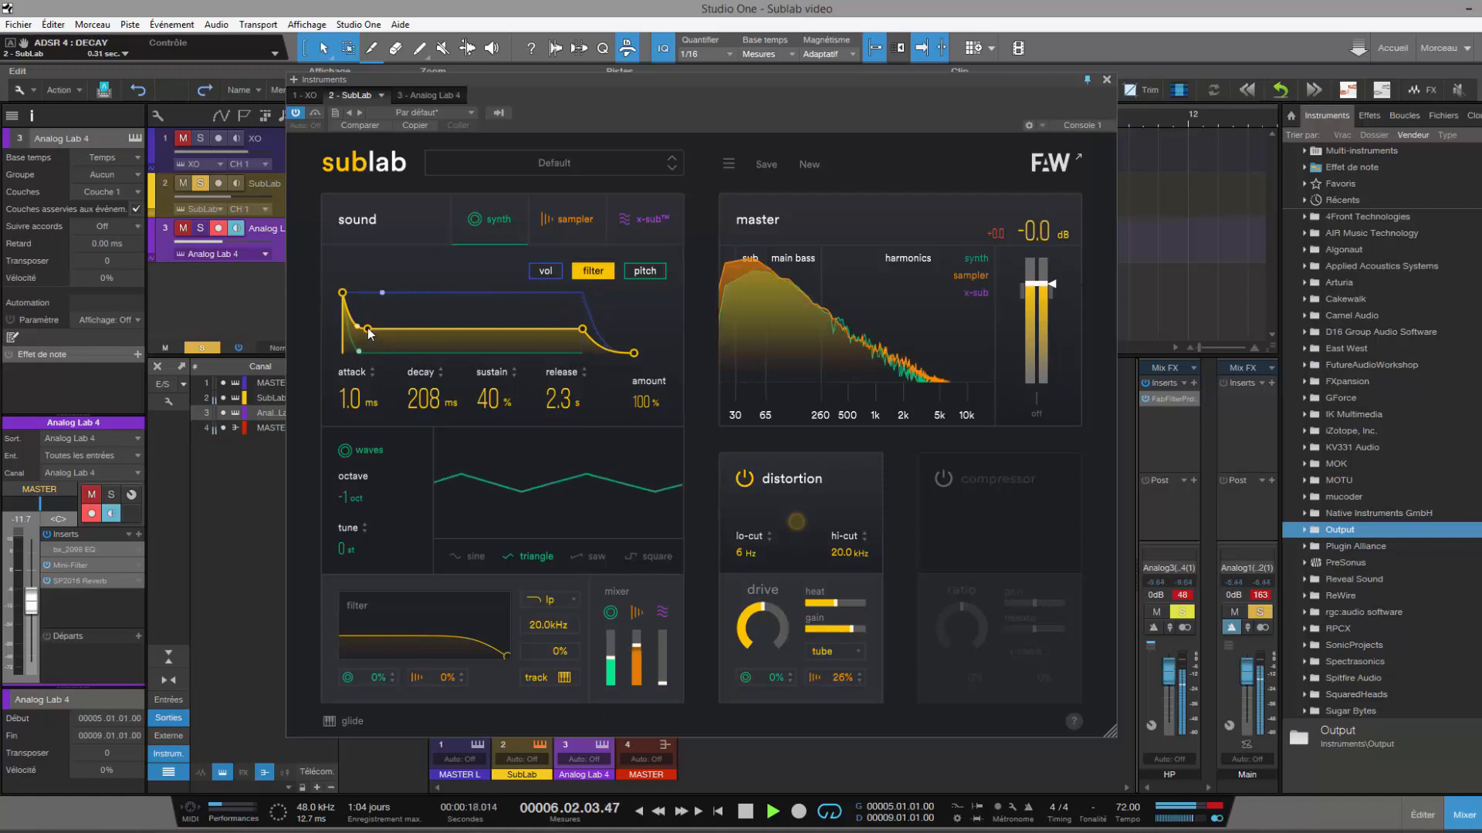
drag(367, 329, 345, 293)
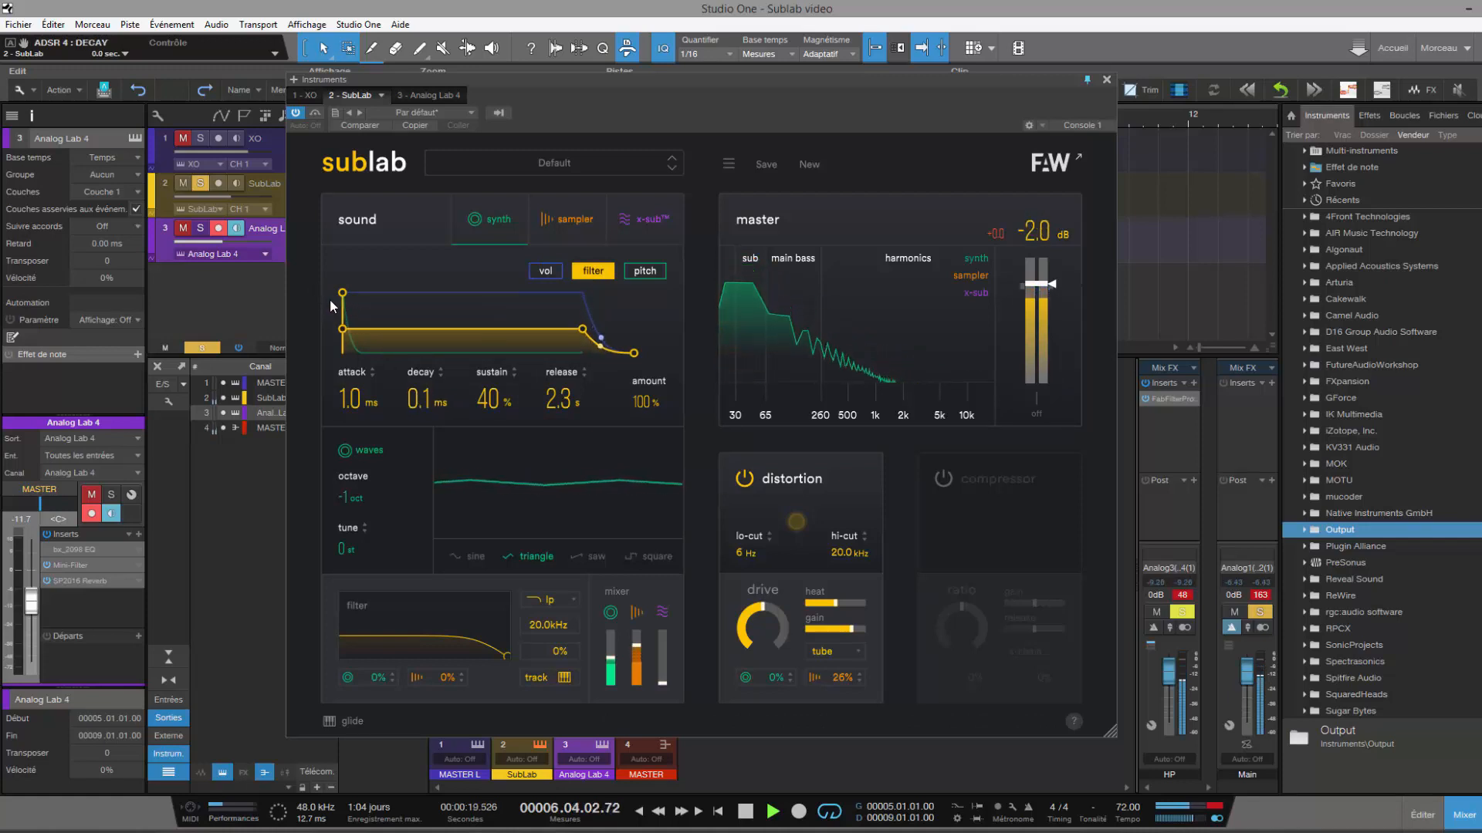
click(641, 271)
drag(370, 349, 335, 359)
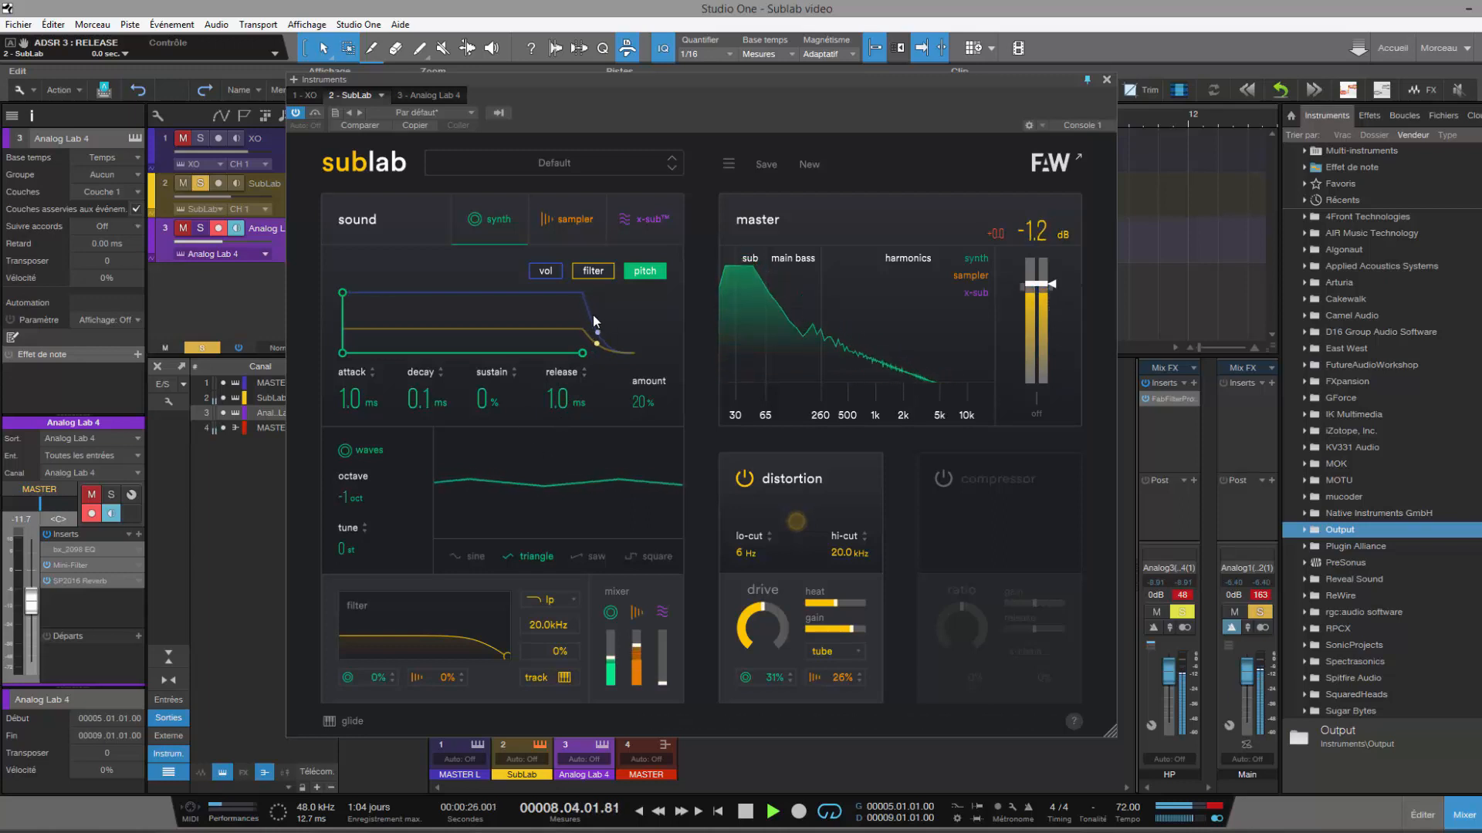
- Set the release of the synth's volume envelope to 1.4 s
click(551, 272)
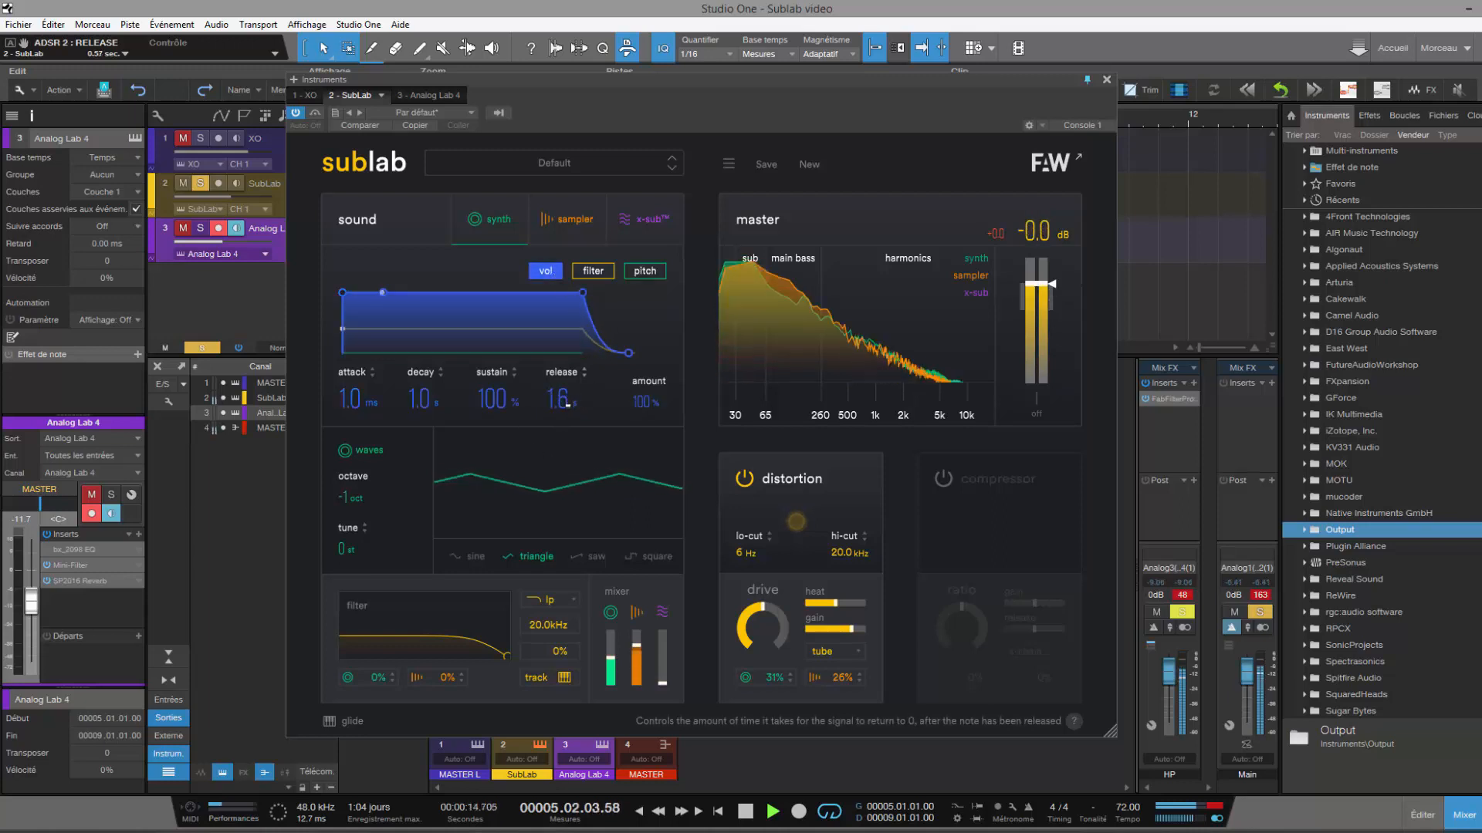
scroll(568, 402, down, 1)
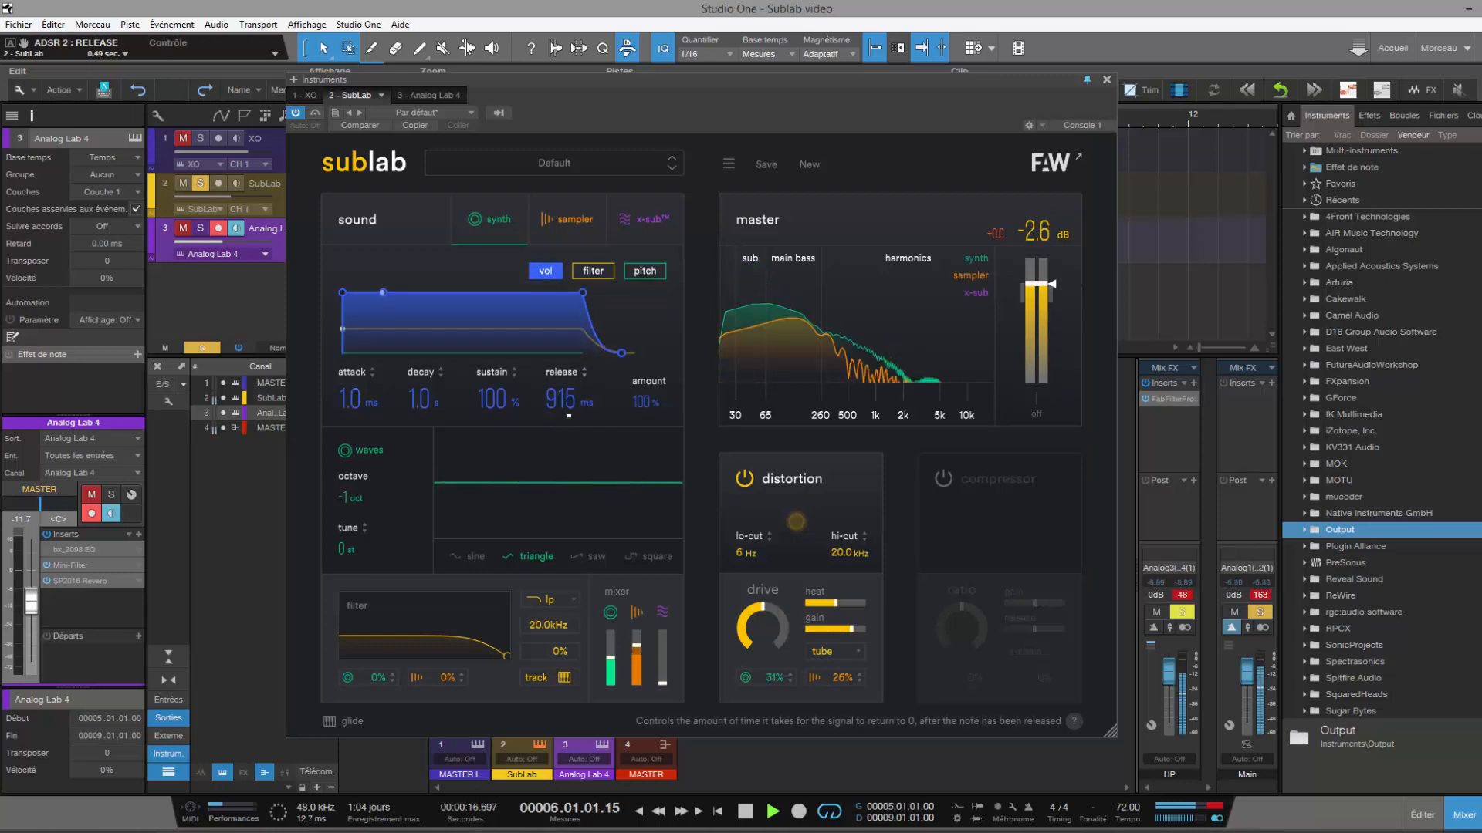
scroll(568, 409, up, 4)
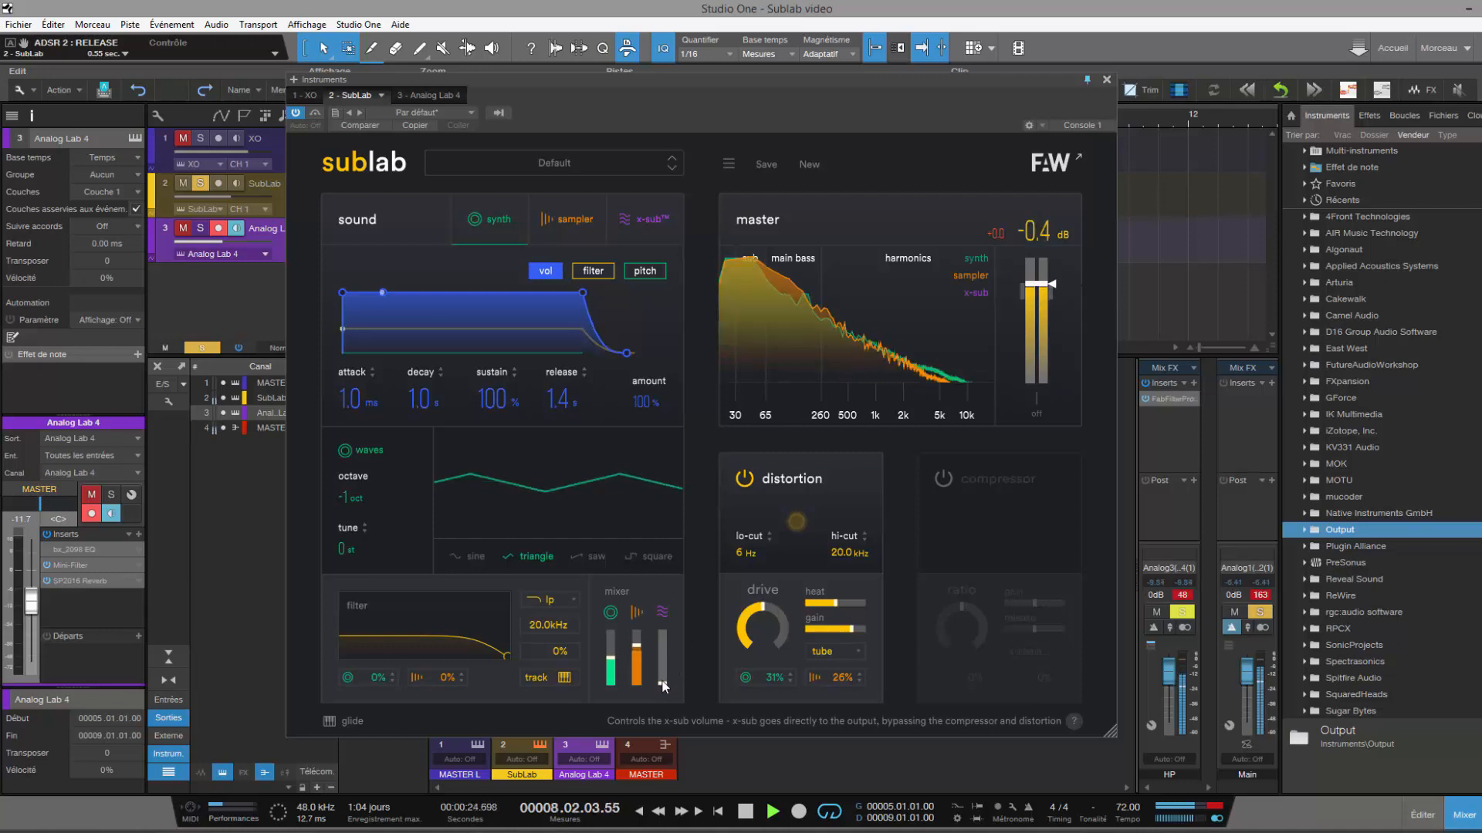
- Enable the compressor and set the amount applied to the sampler to 50%
click(938, 482)
drag(1041, 680, 1040, 650)
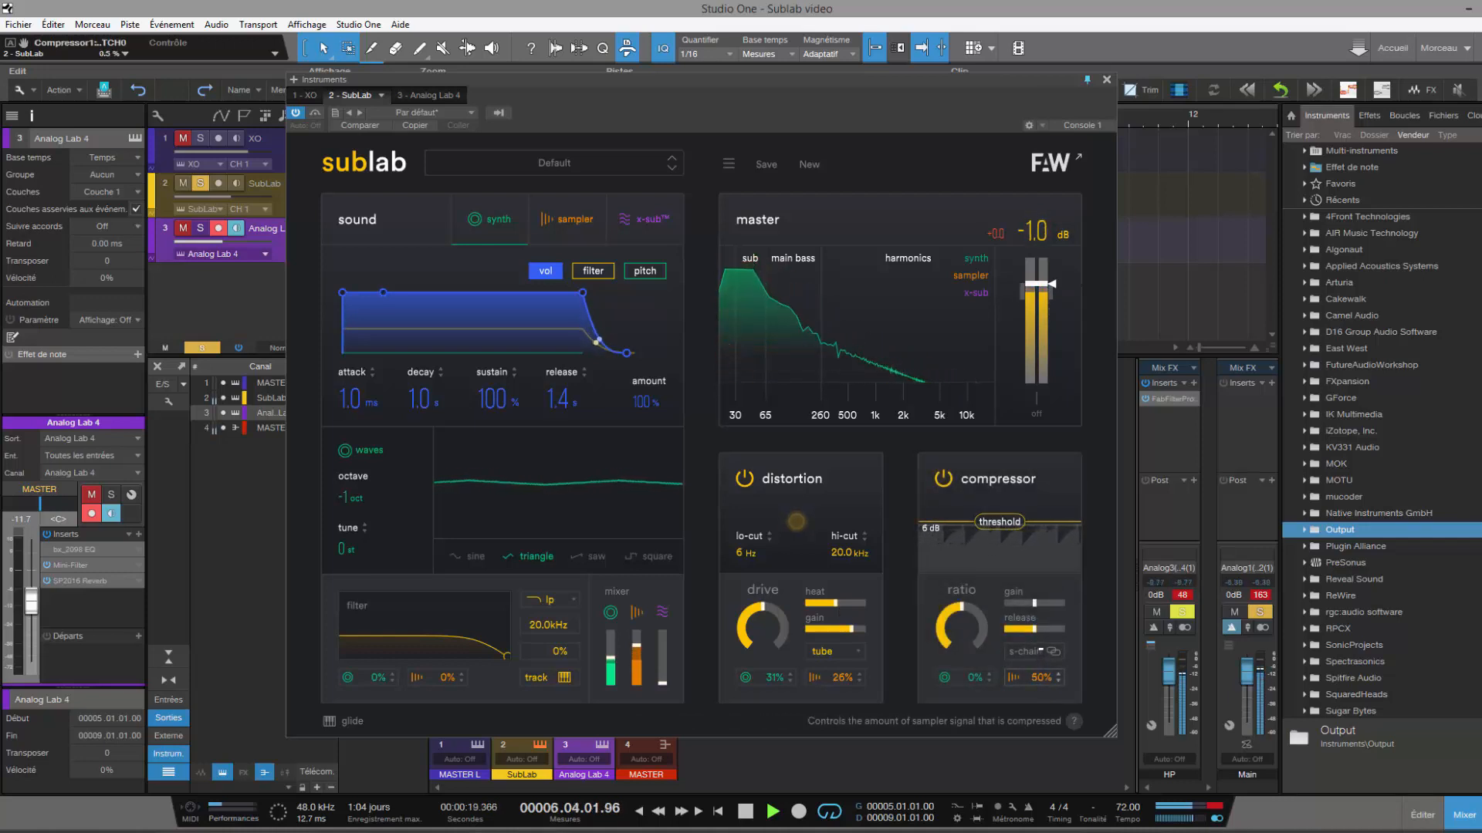
- Set the compressor's threshold to -8 dB and its ratio to about 3.2:1, and reduce the amount applied to the sampler to 0%
drag(1001, 522, 999, 531)
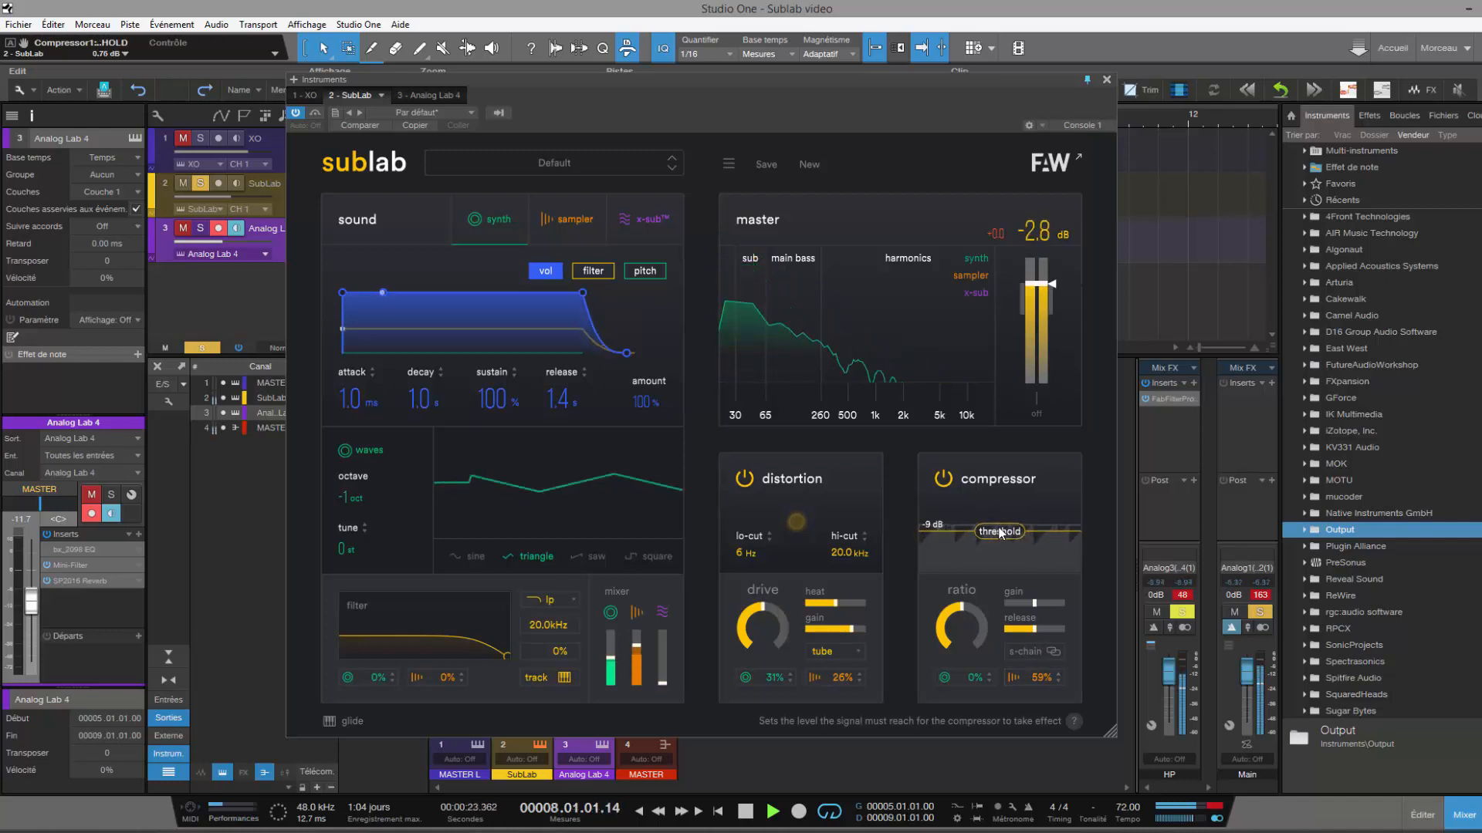
drag(968, 633, 969, 626)
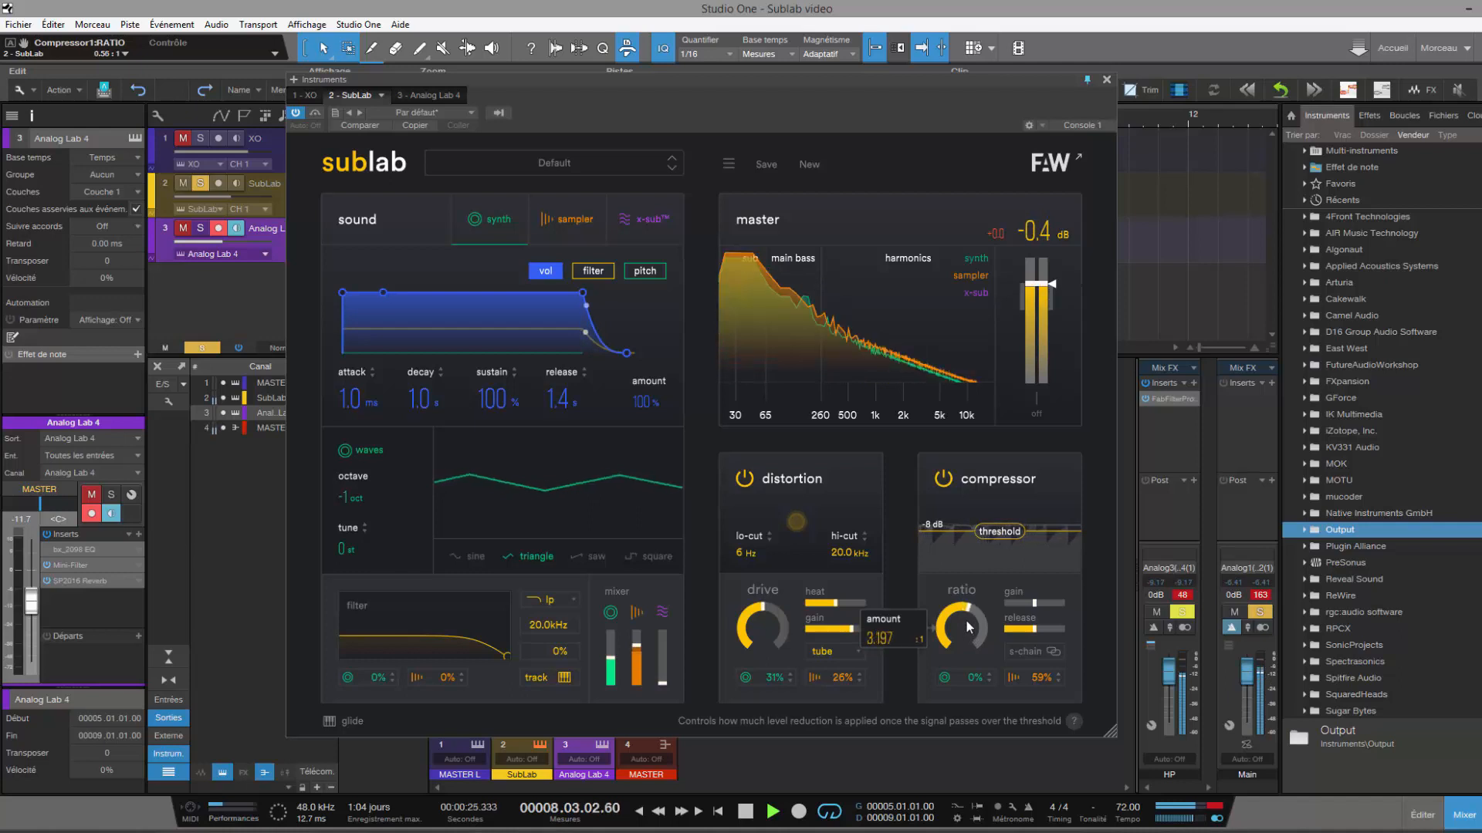
drag(1041, 683, 987, 764)
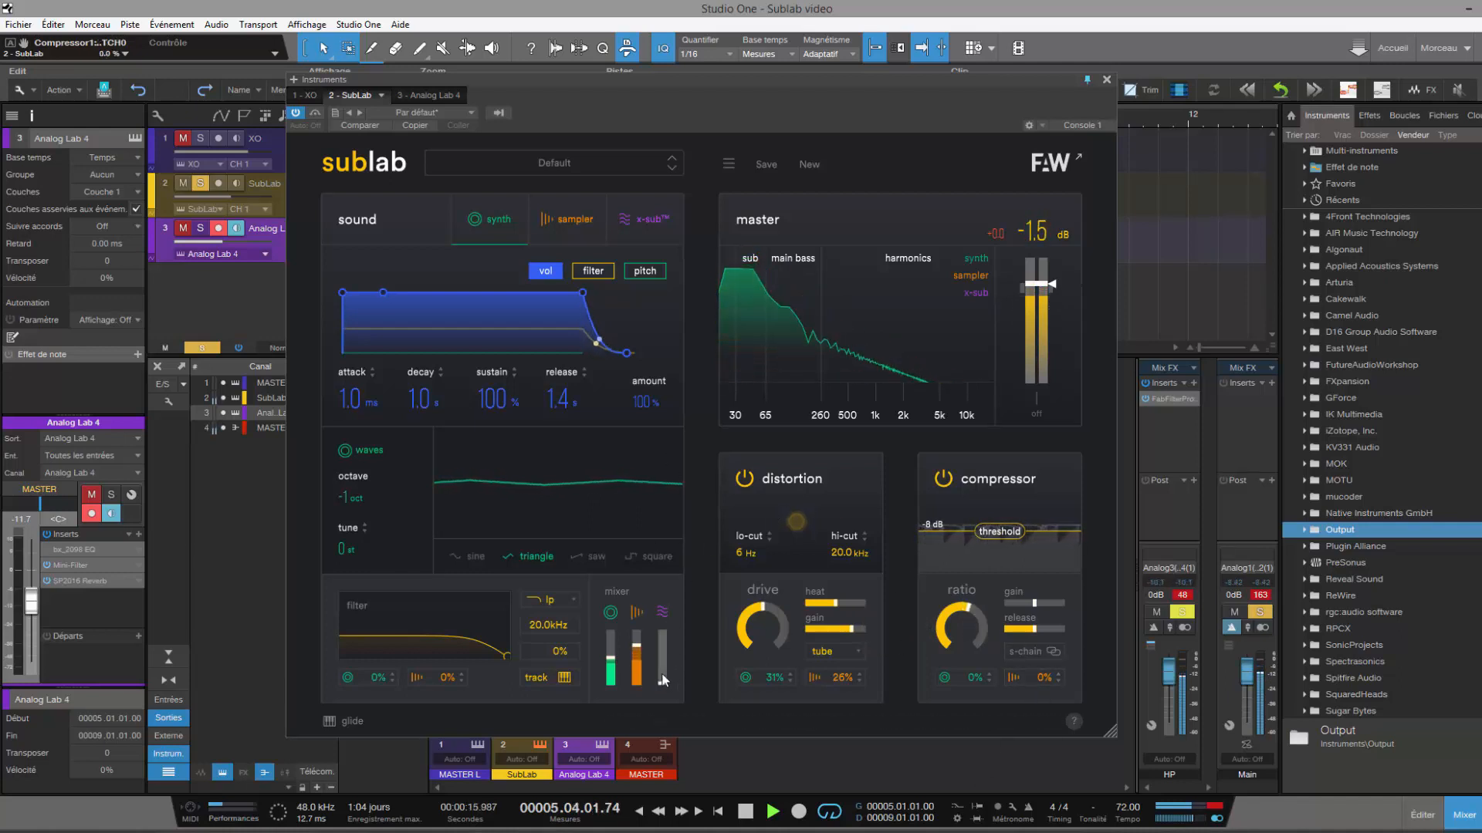
- Raise the x-sub level in the mixer, show the x-sub settings, and isolate it by lowering the synth and sampler levels to minimum
drag(665, 655, 668, 637)
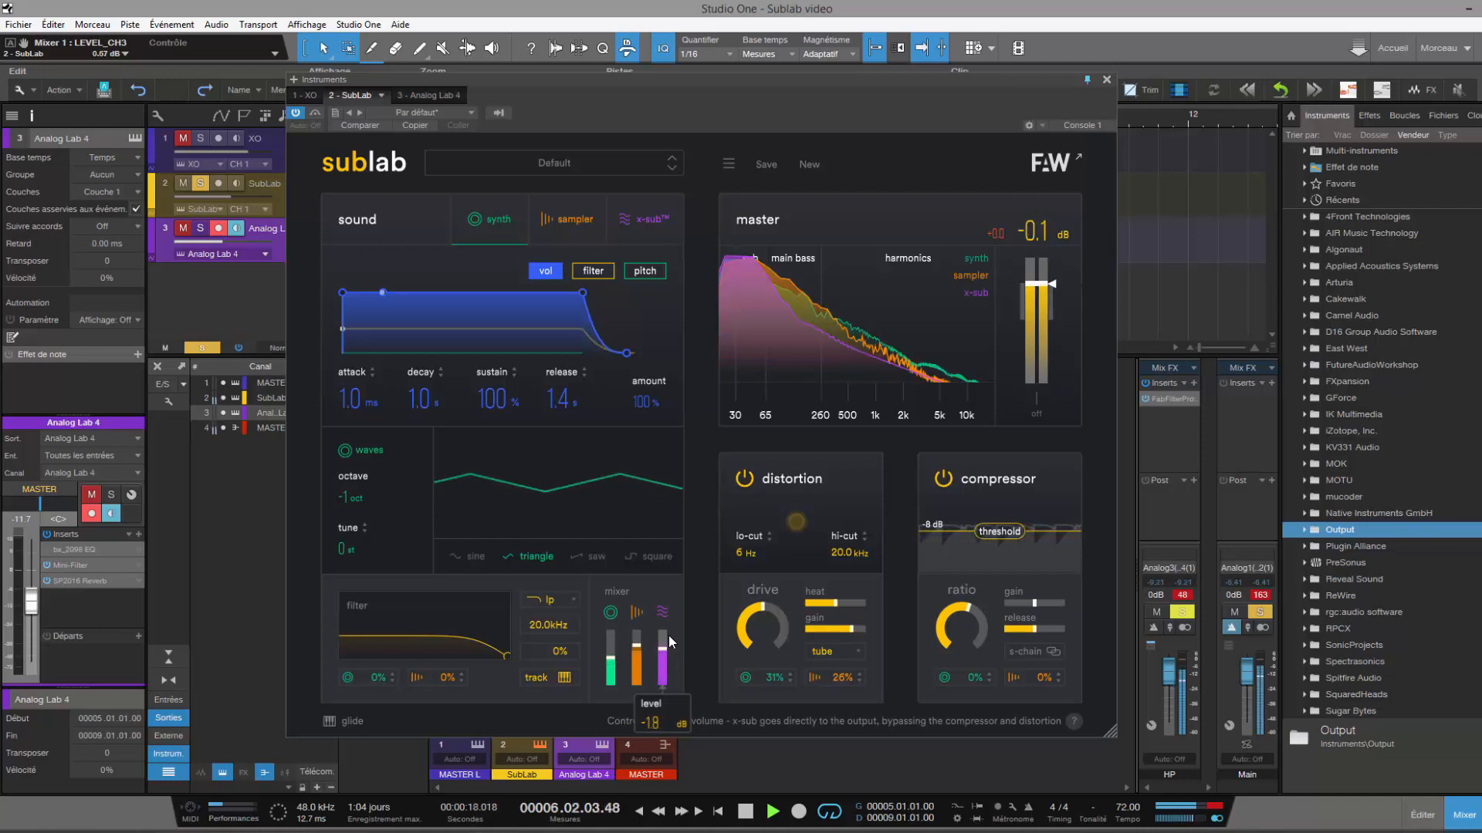
click(637, 224)
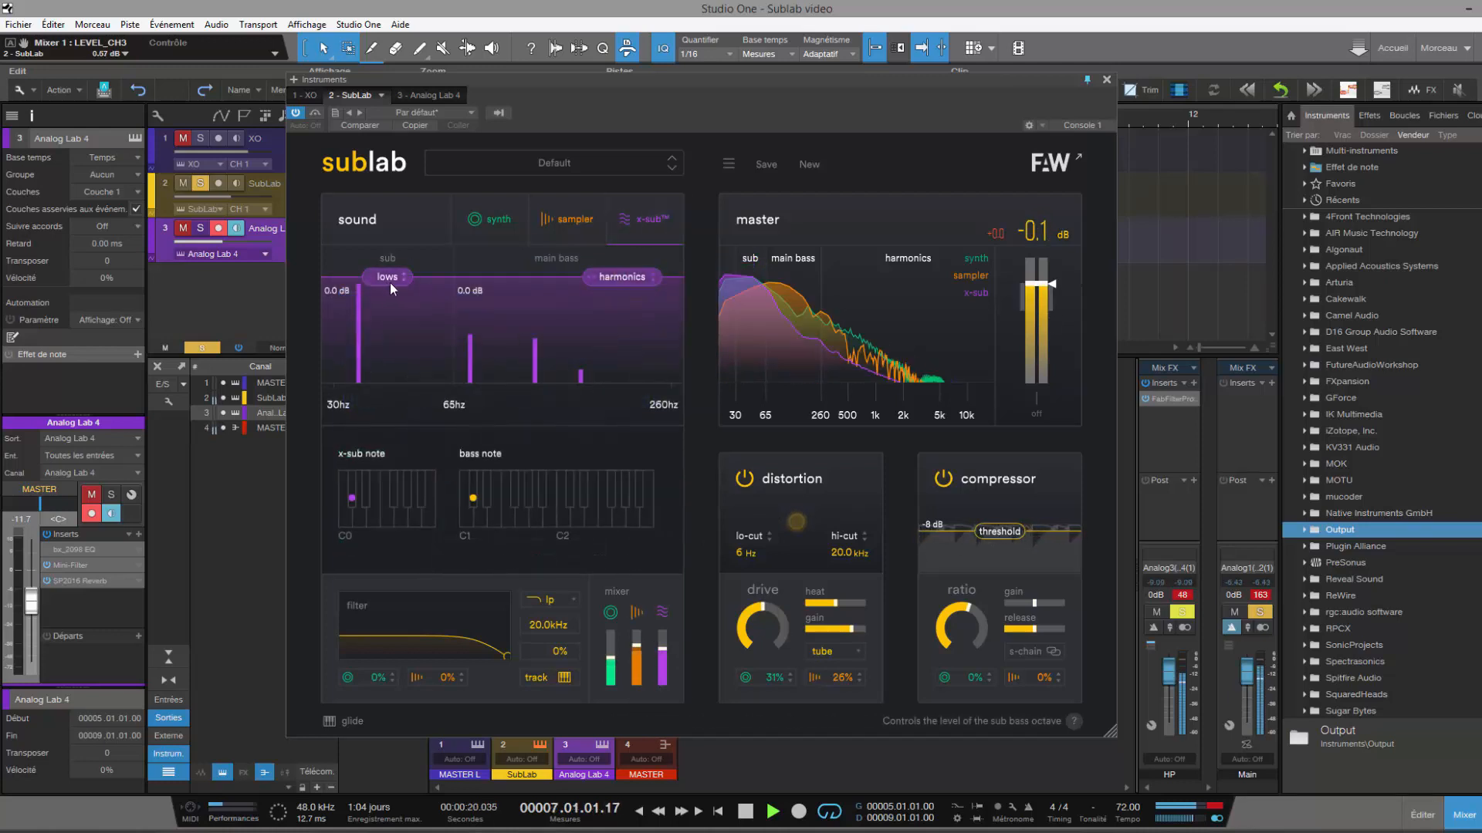
drag(613, 627, 606, 774)
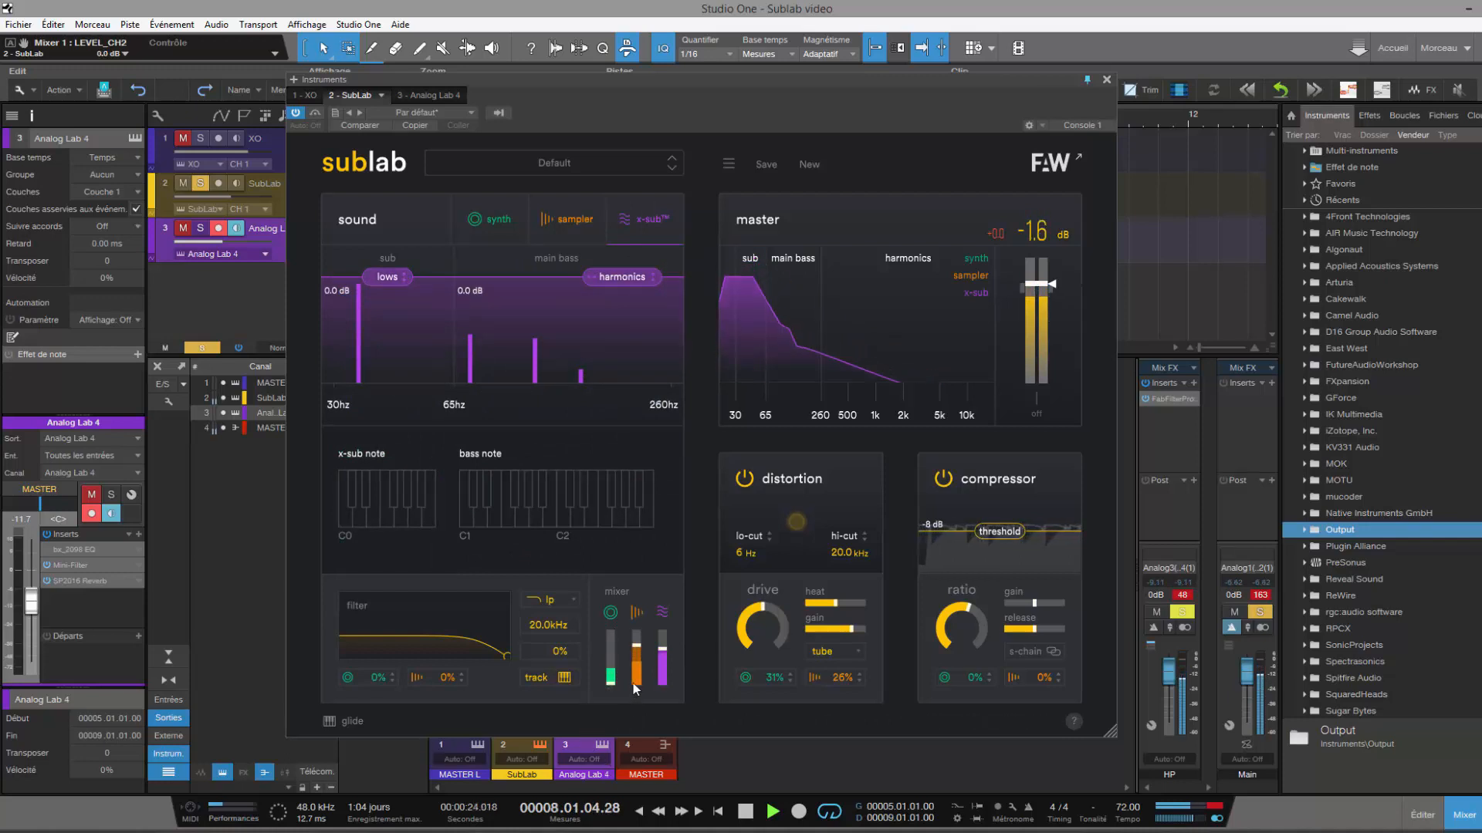
drag(637, 651, 631, 774)
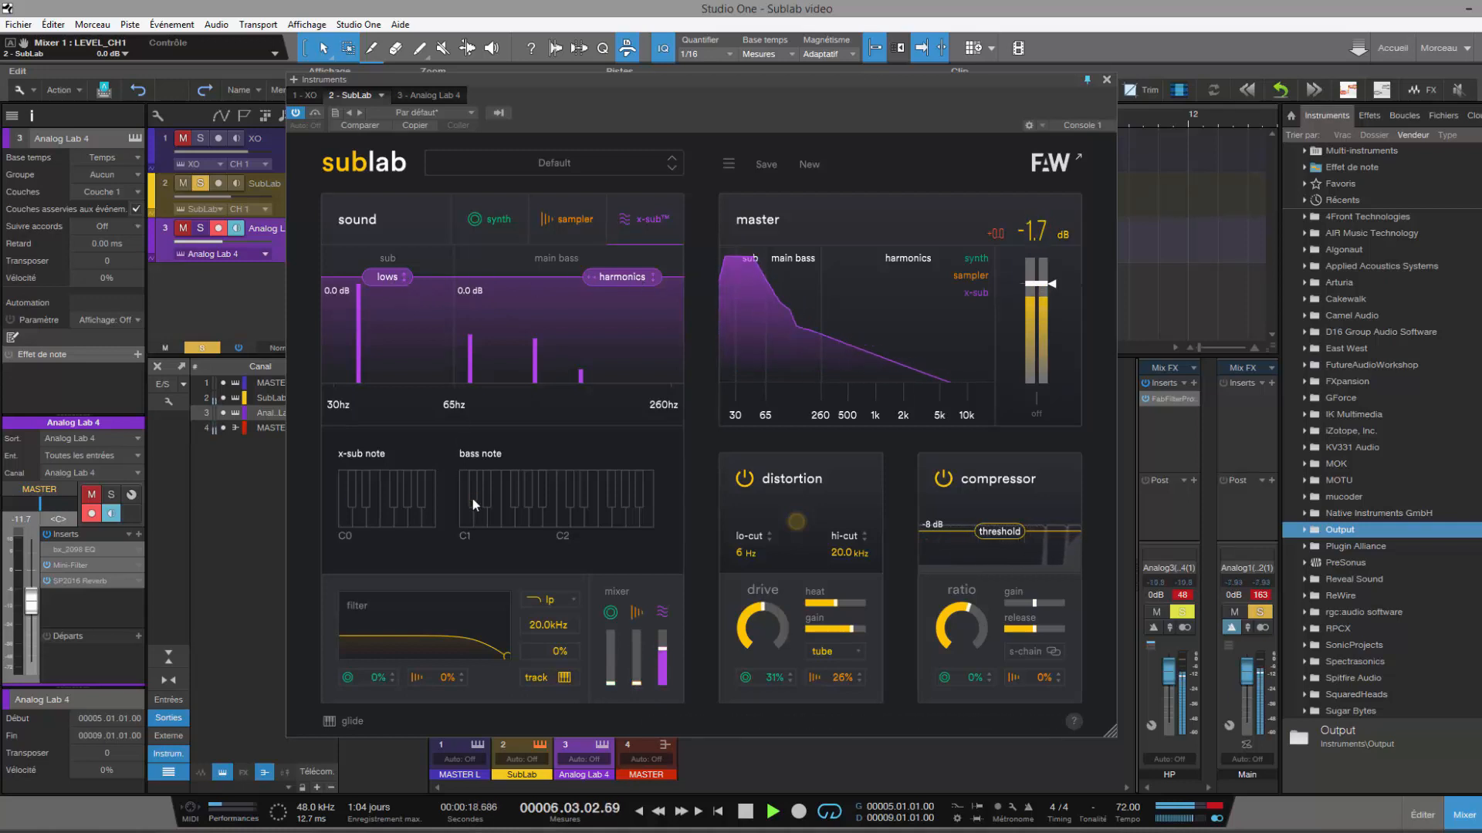
- Cut the x-sub's lows to -60 dB, then bring up the x-sub and sampler levels in the mixer
drag(387, 278, 378, 375)
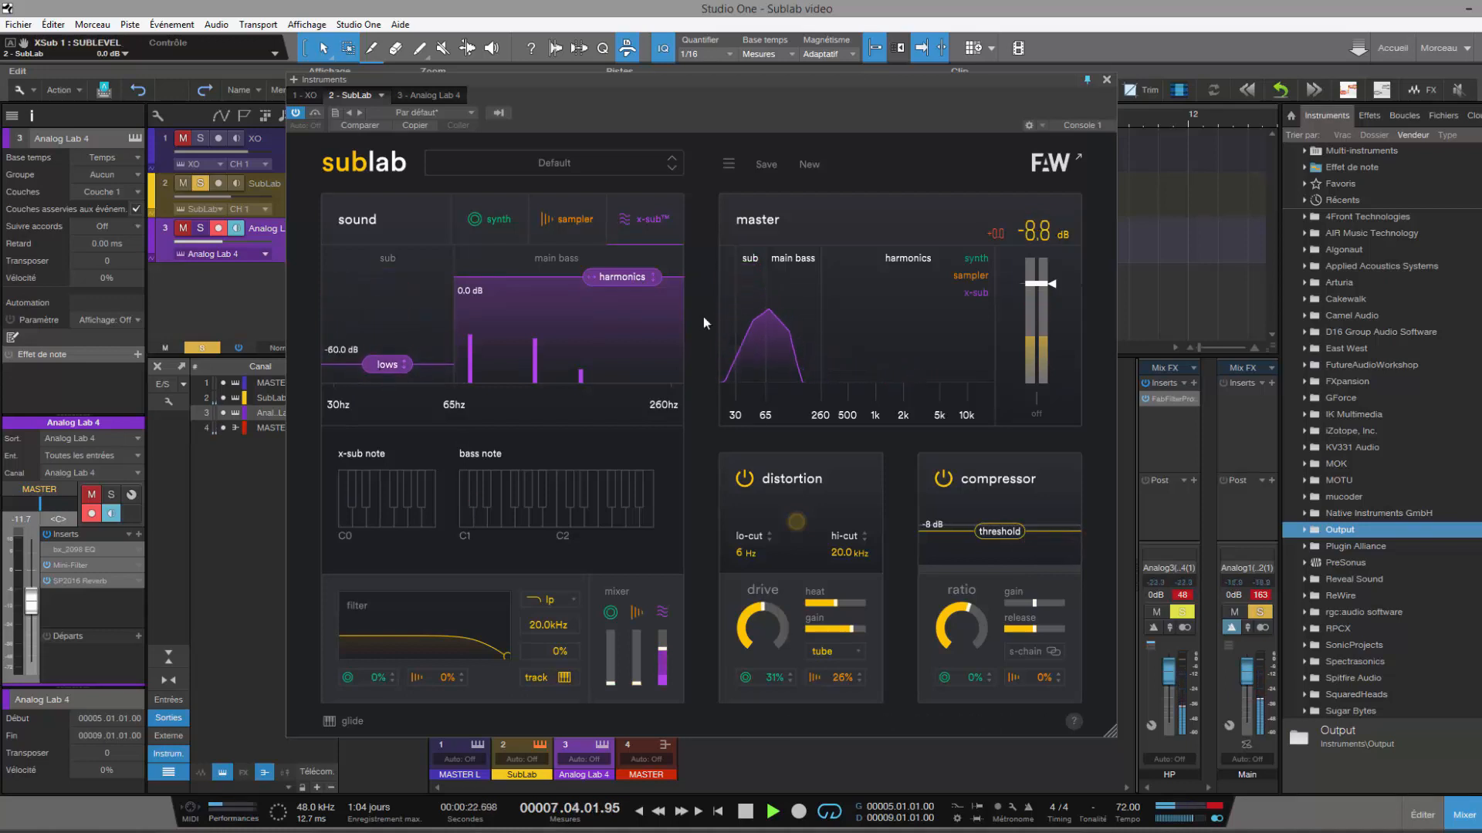
mouse_move(664, 652)
mouse_down()
mouse_move(637, 678)
mouse_move(641, 645)
mouse_up()
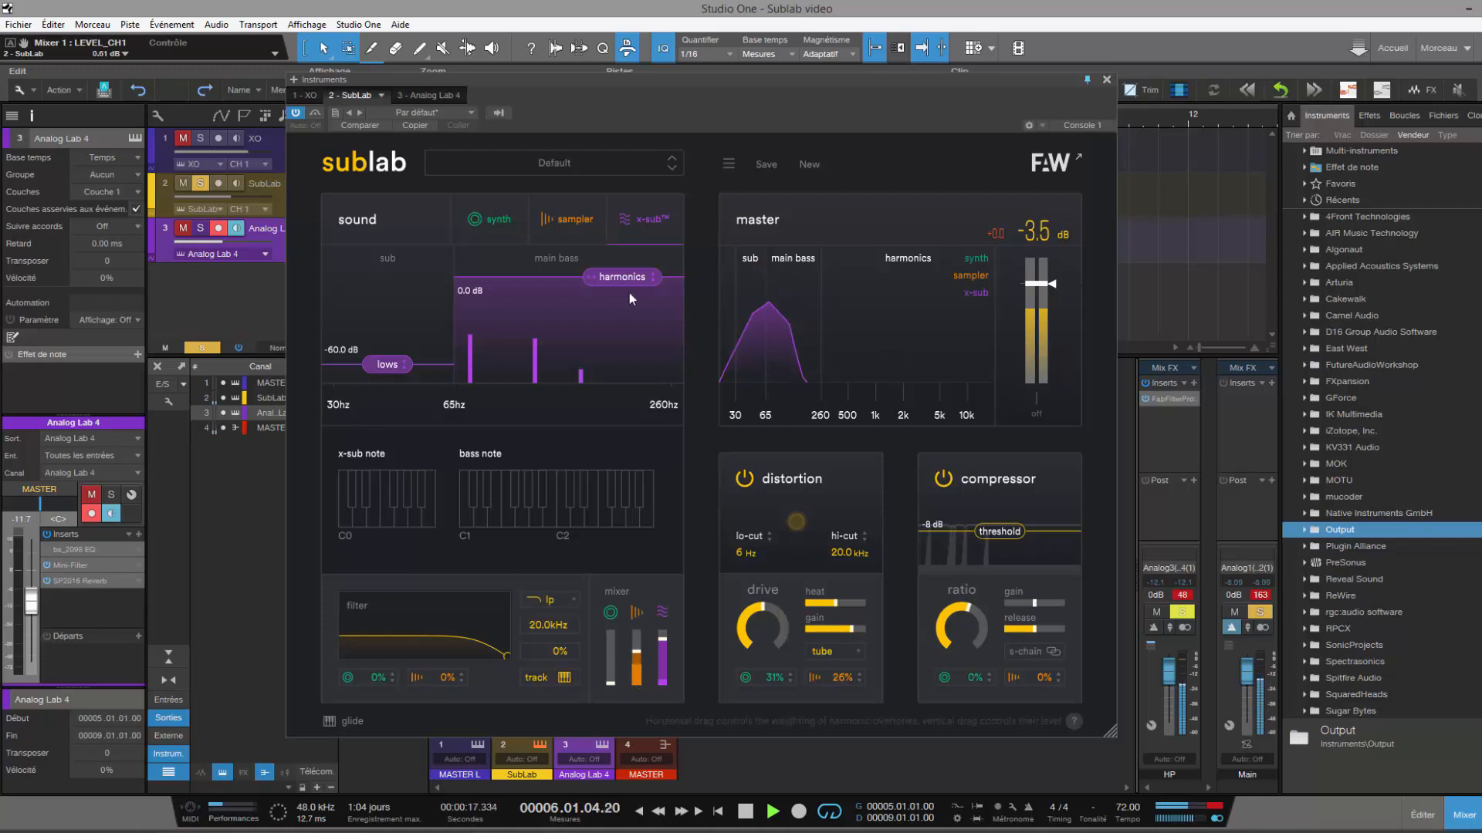
- Extend the sampler's end point to 52% and raise the synth level in the mixer to about -10.9 dB
click(568, 224)
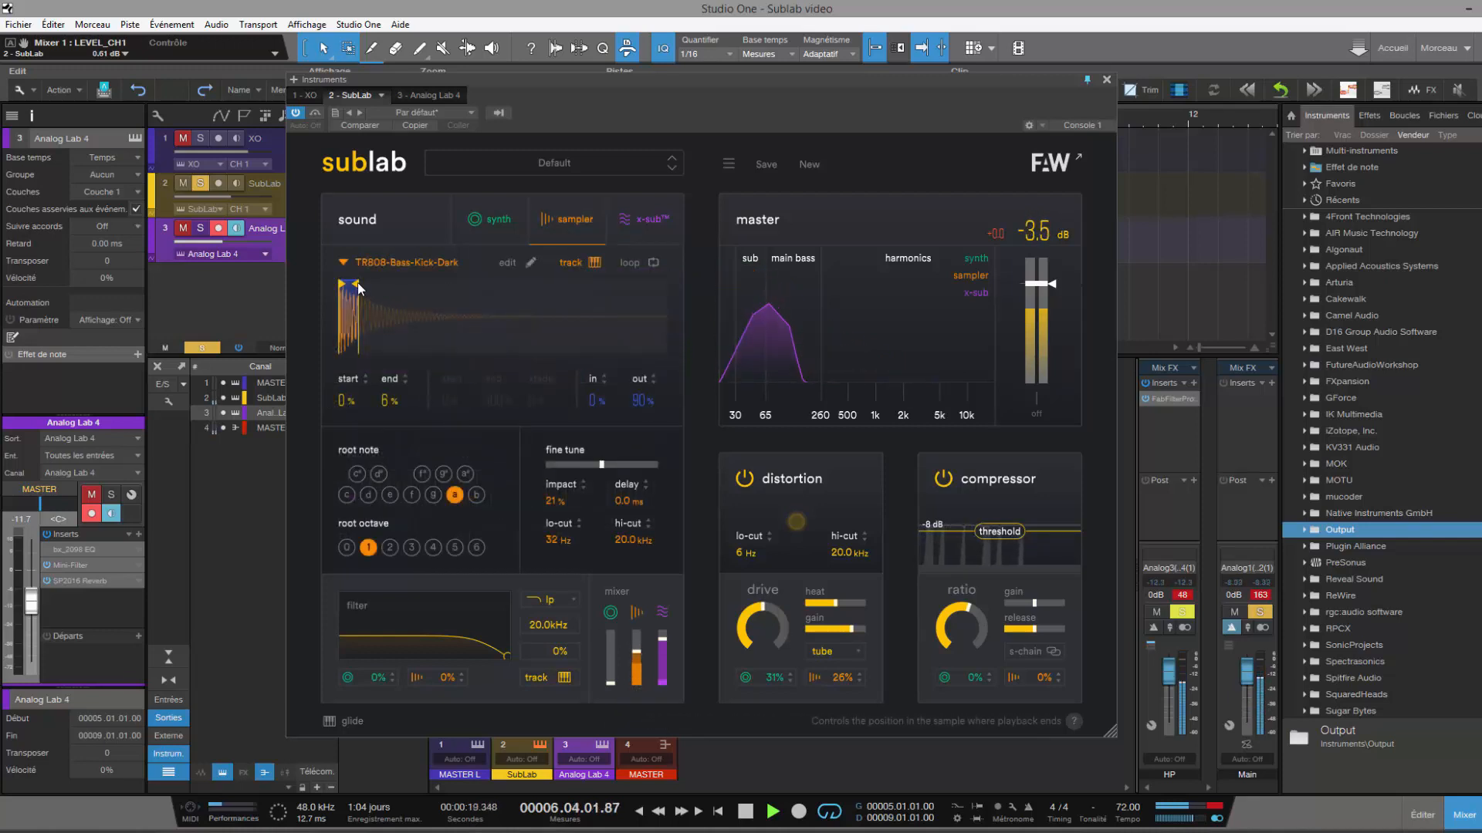
mouse_move(359, 285)
mouse_down()
mouse_move(514, 333)
mouse_move(500, 332)
mouse_up()
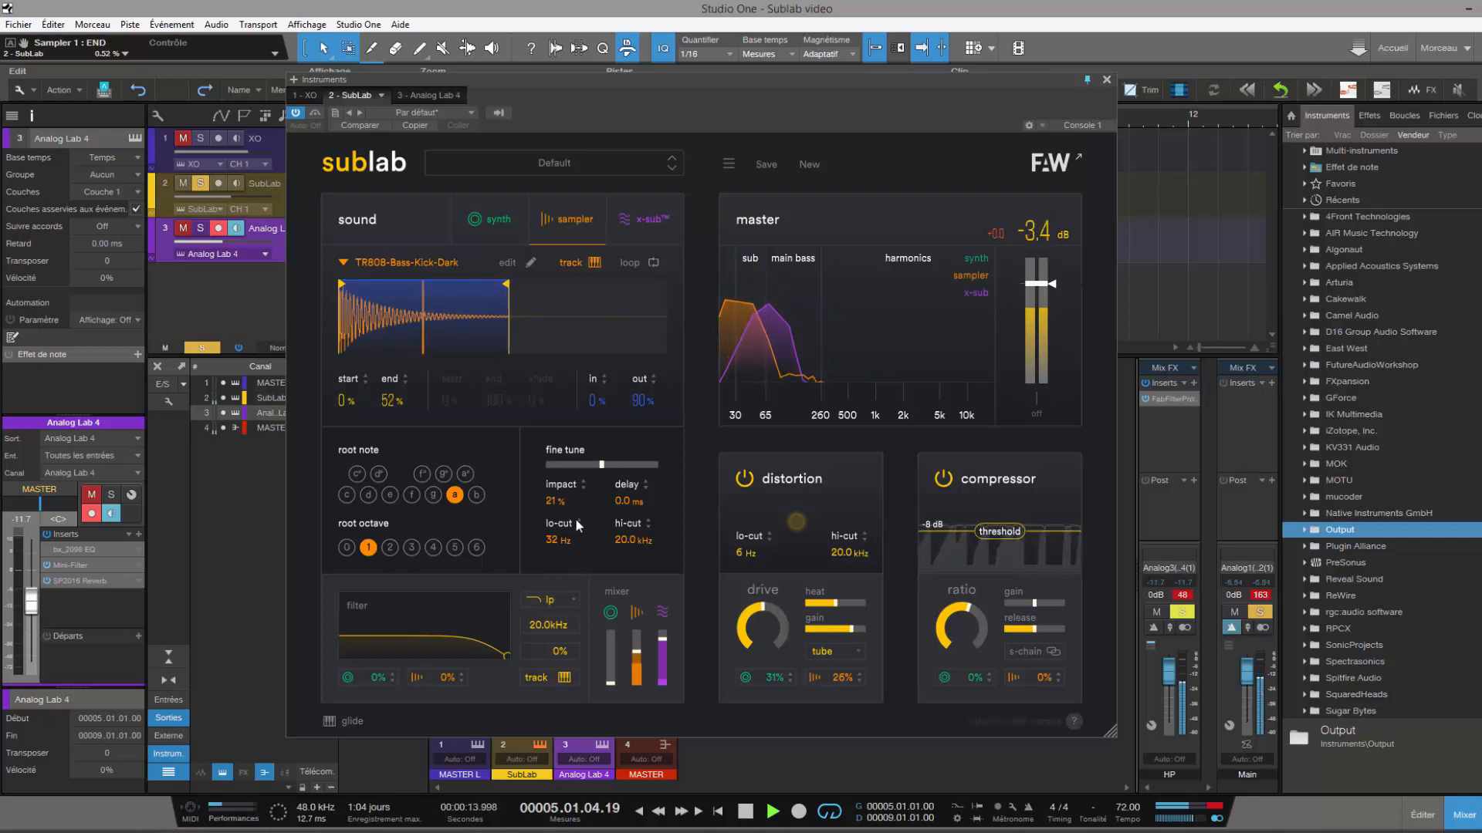
mouse_move(612, 677)
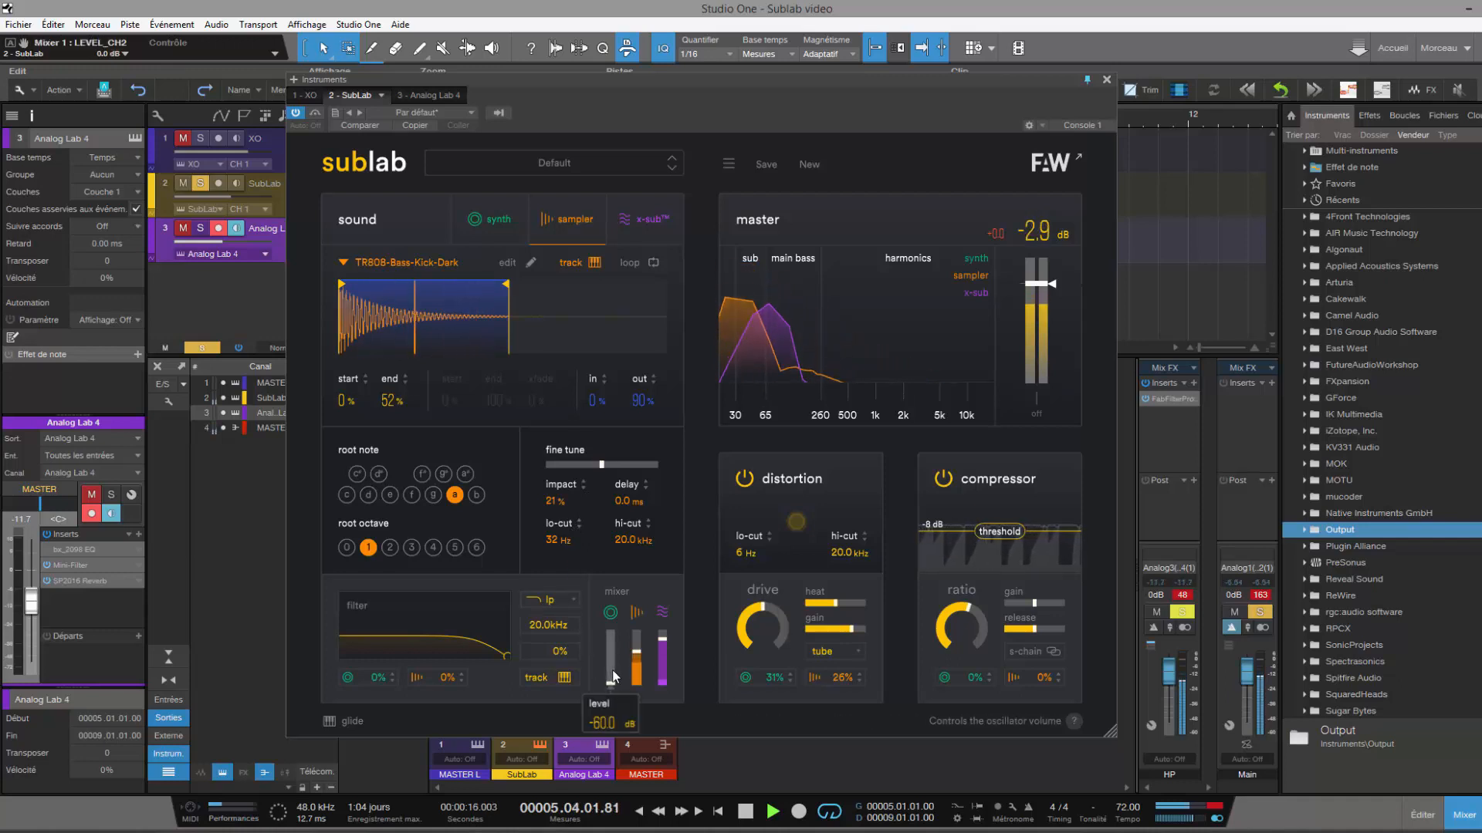
drag(614, 661, 616, 658)
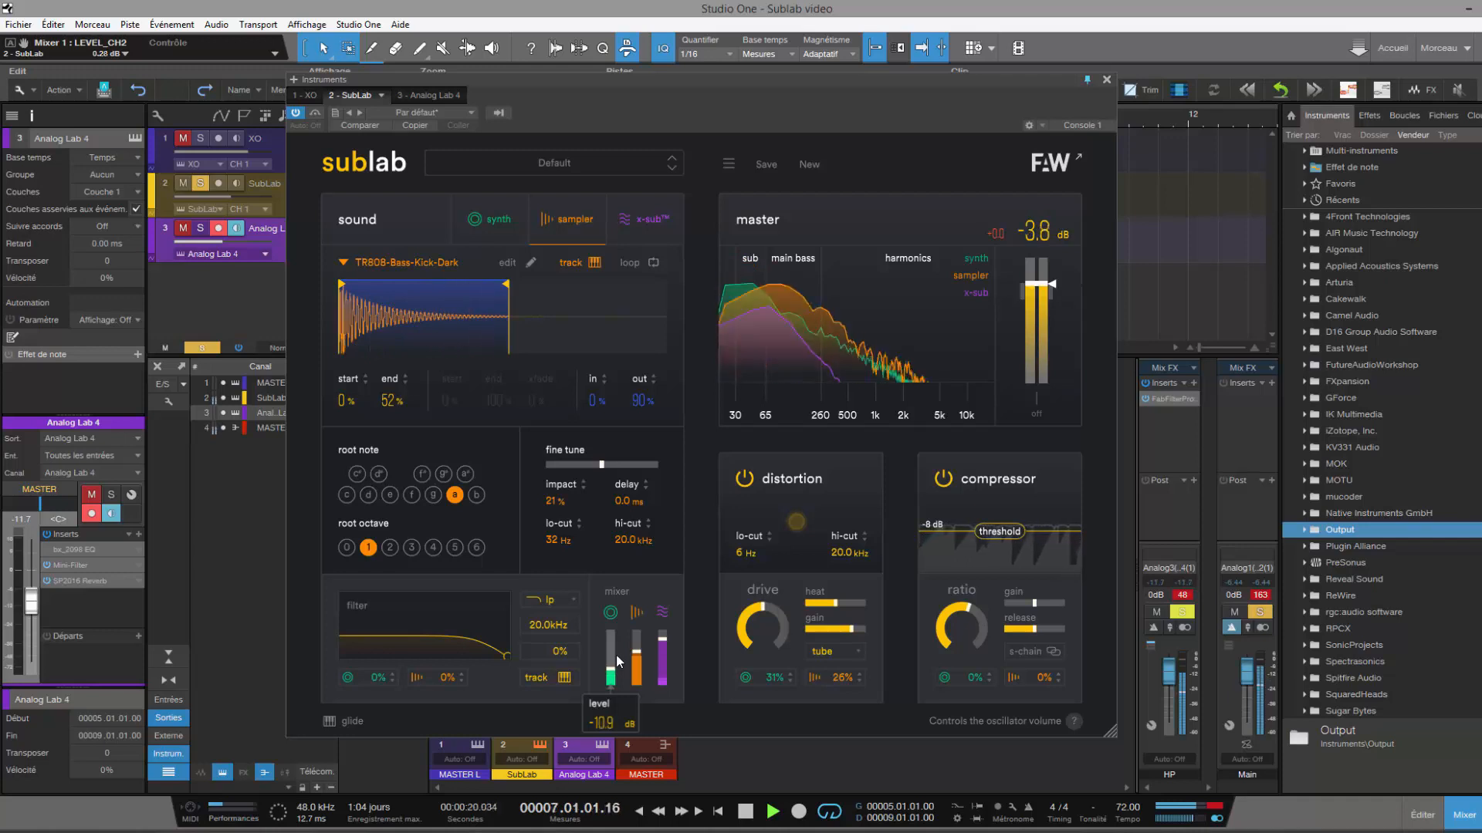
- Try out a different decay on the synth's pitch envelope and return it to 0.1 ms
click(498, 220)
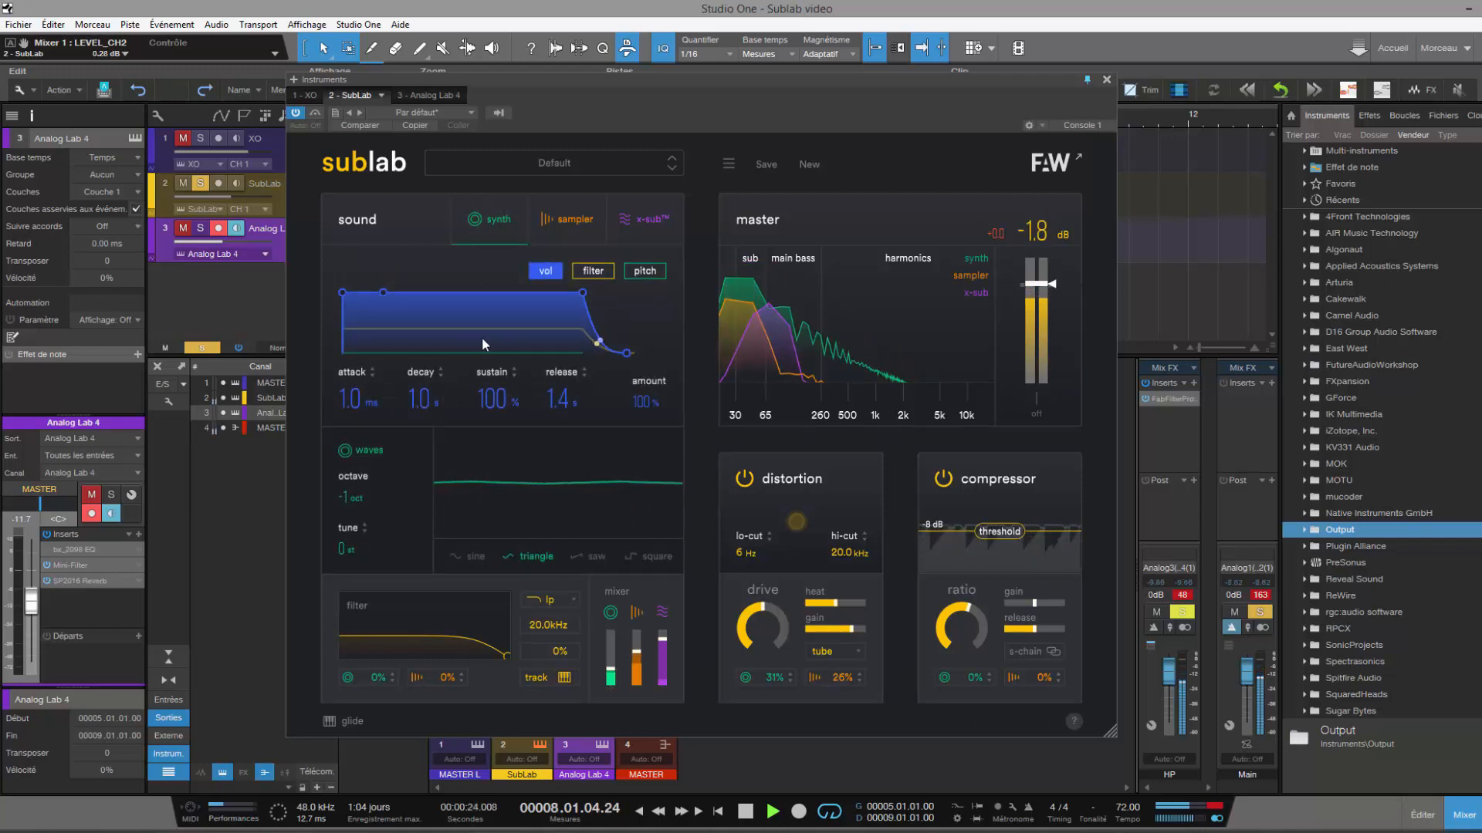
click(641, 278)
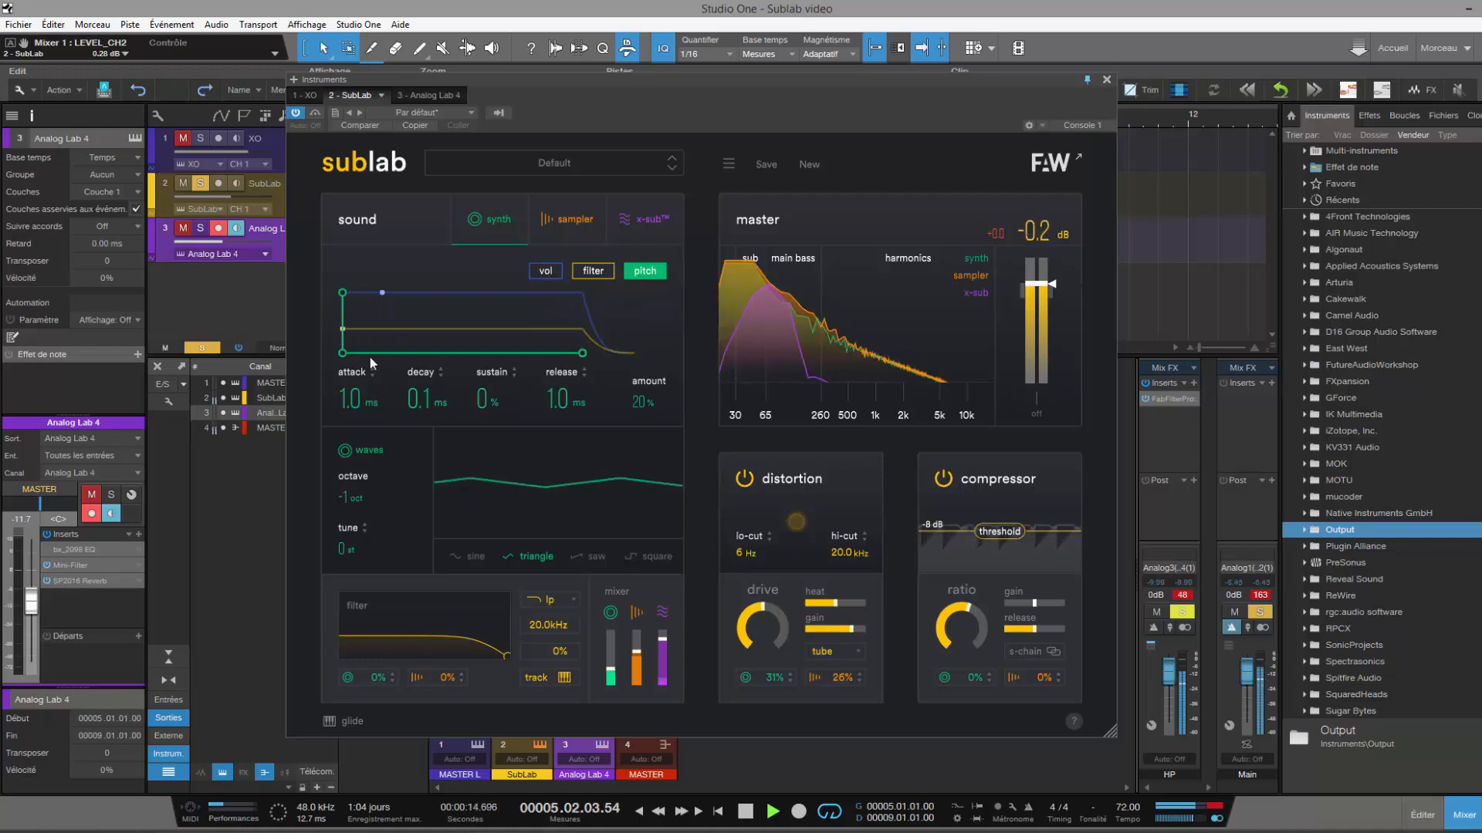
drag(374, 318, 367, 355)
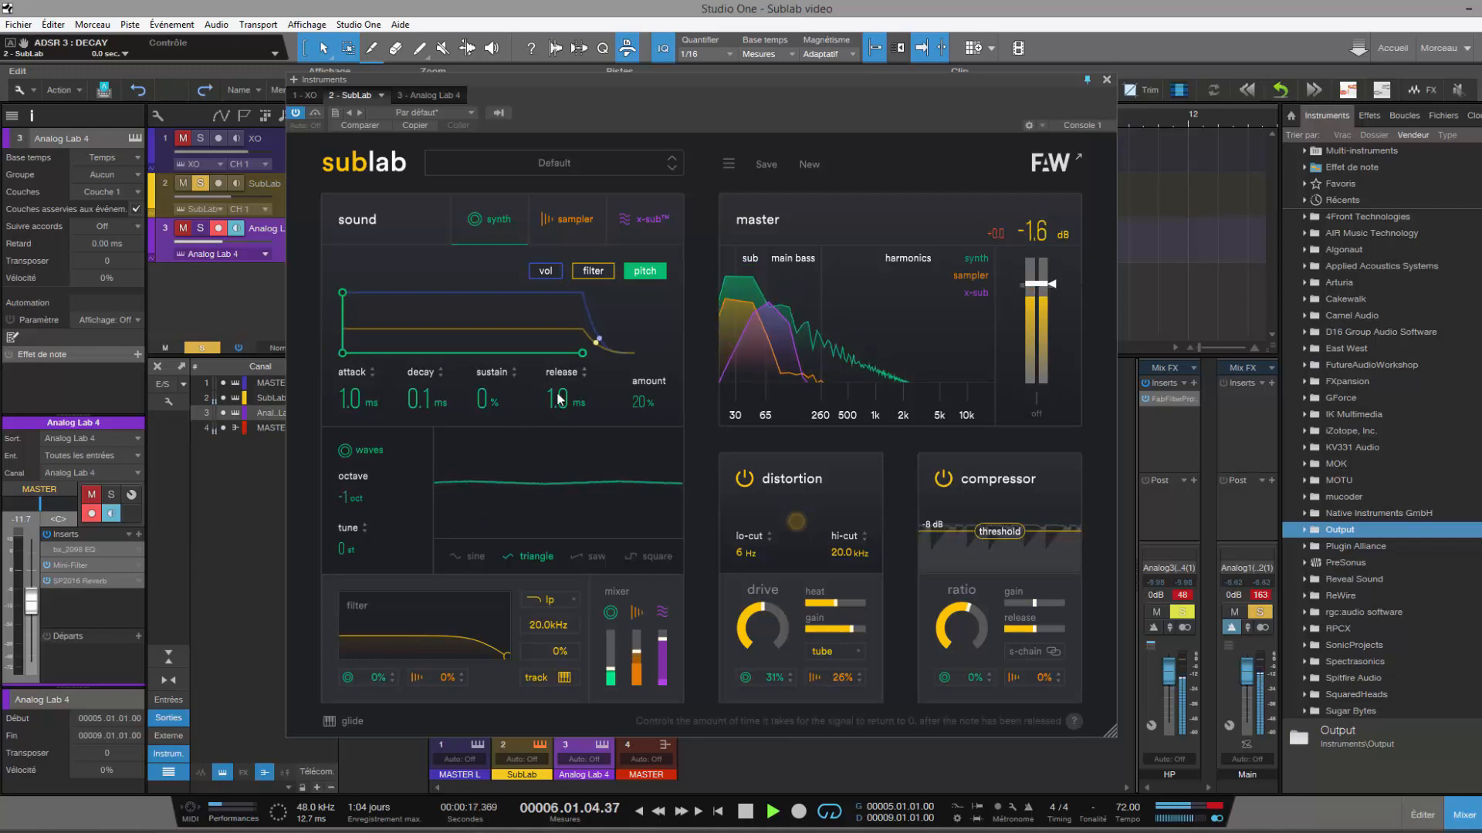
- Shorten the decay of the synth's volume envelope to 0.1 ms
click(550, 271)
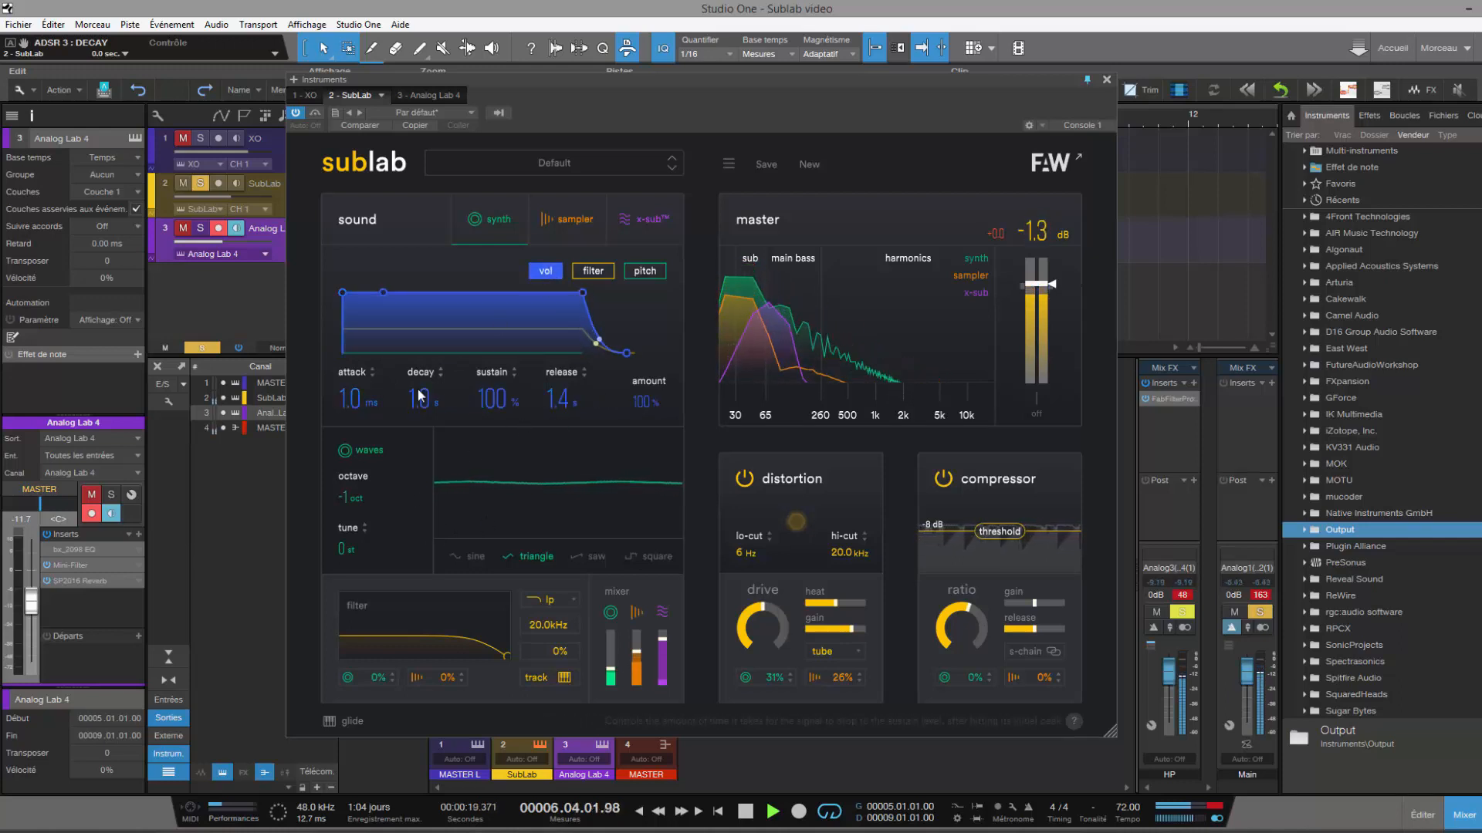
drag(416, 420, 418, 424)
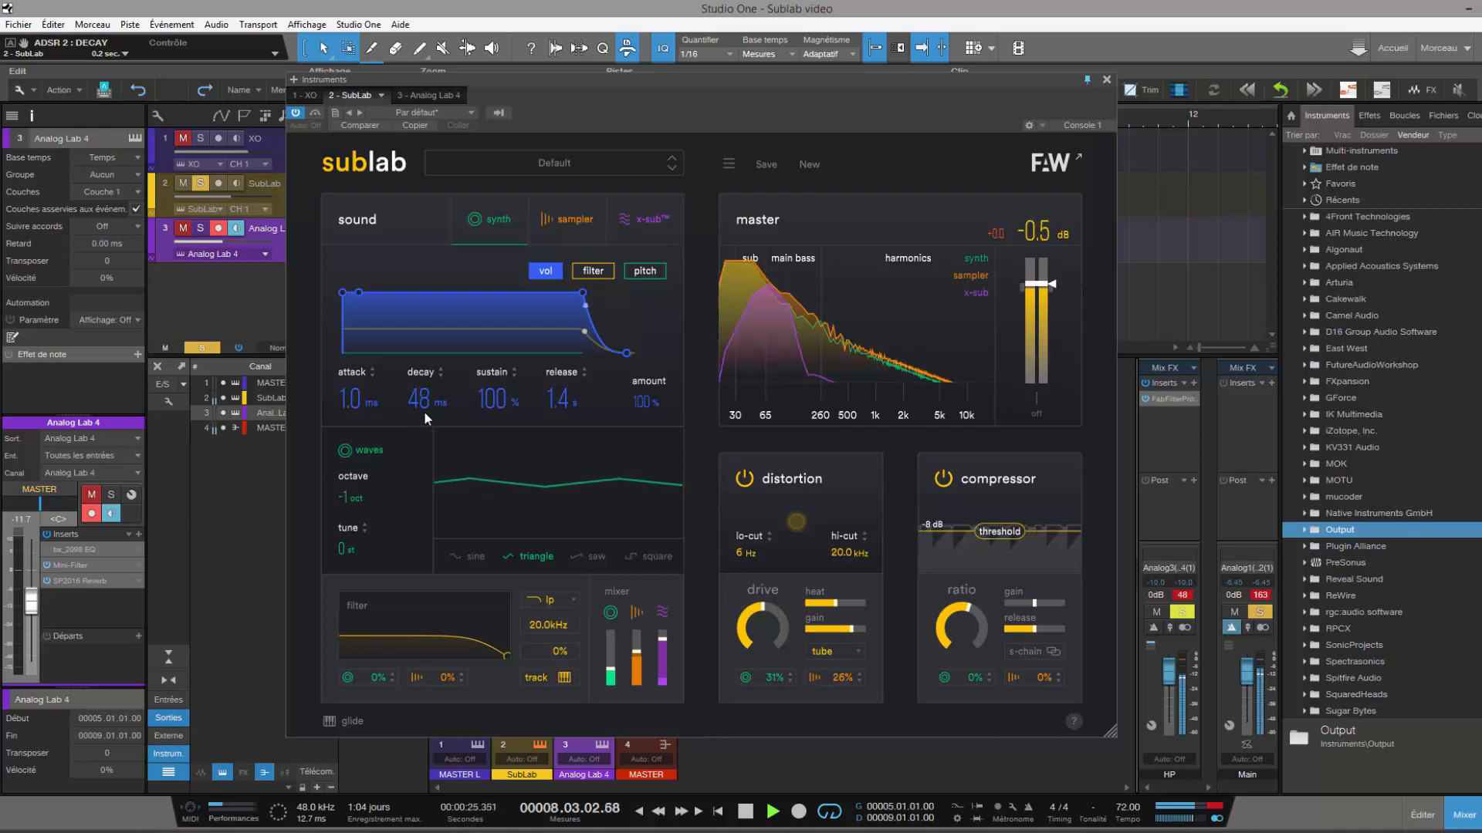
drag(425, 403, 425, 429)
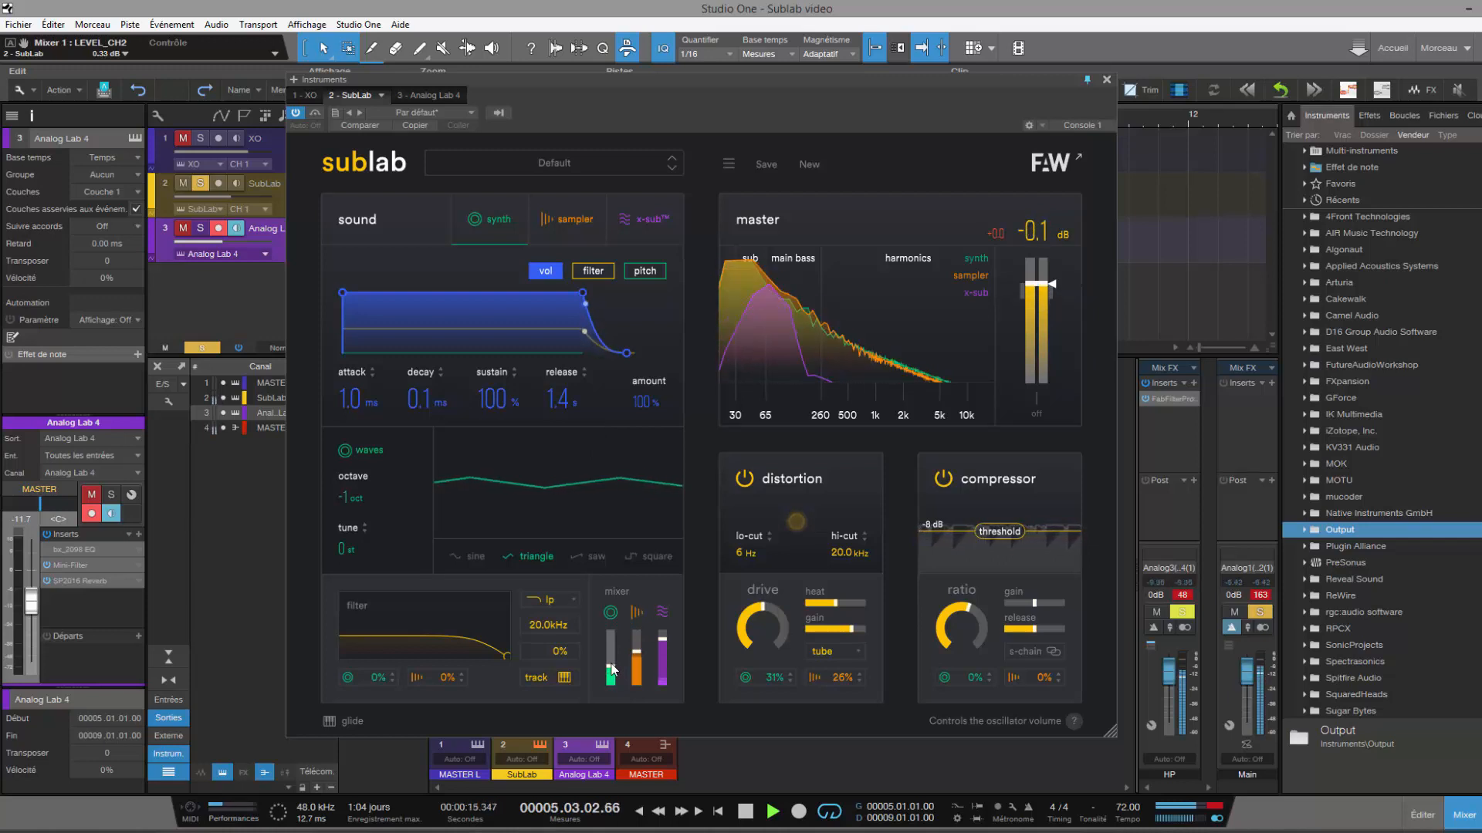
- Set the sampler's impact to 5% and hi-cut to 3.99 kHz, and rebalance the mixer with more synth and less sampler
click(583, 222)
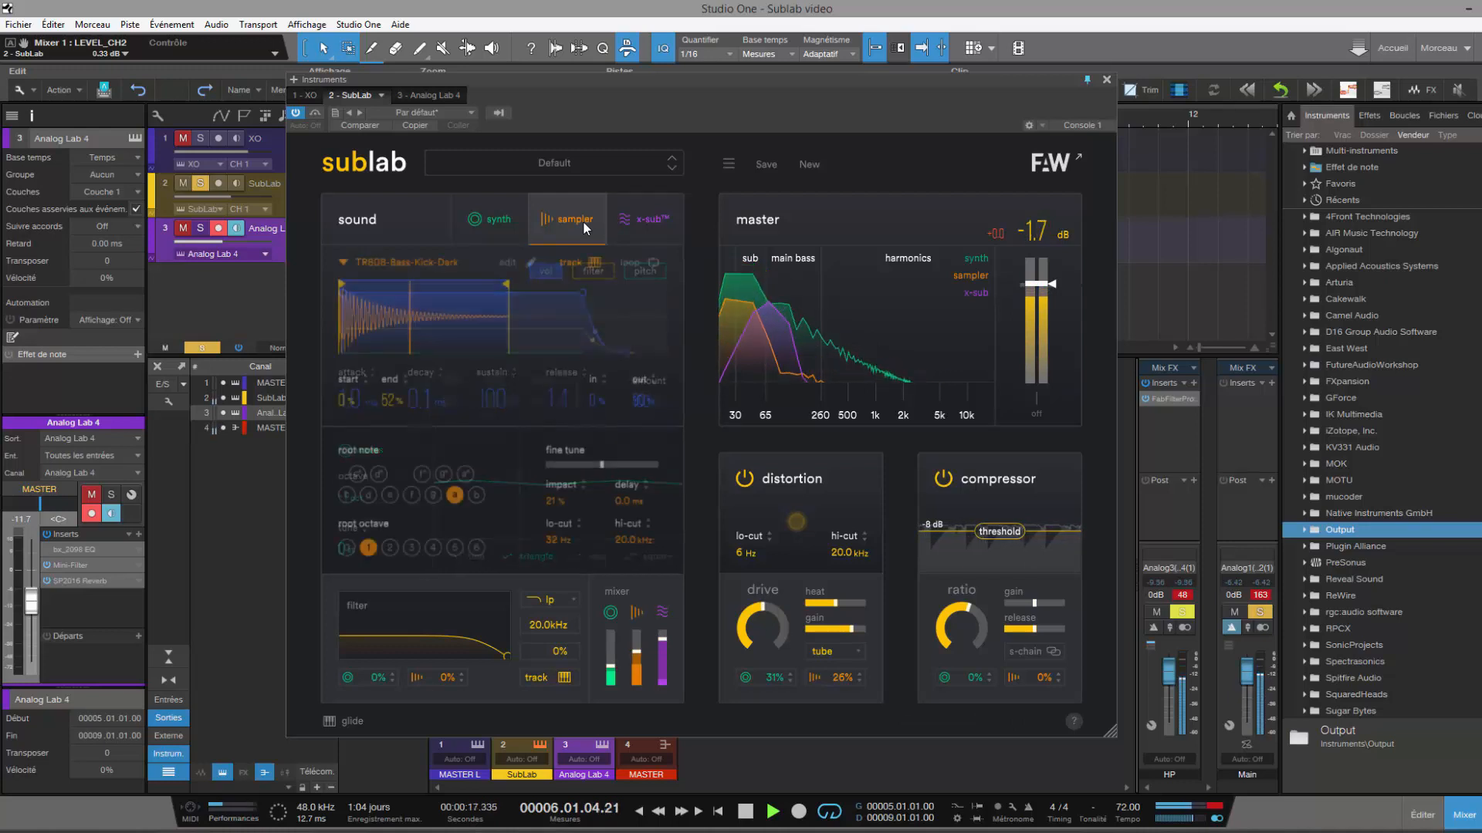
drag(556, 502, 556, 522)
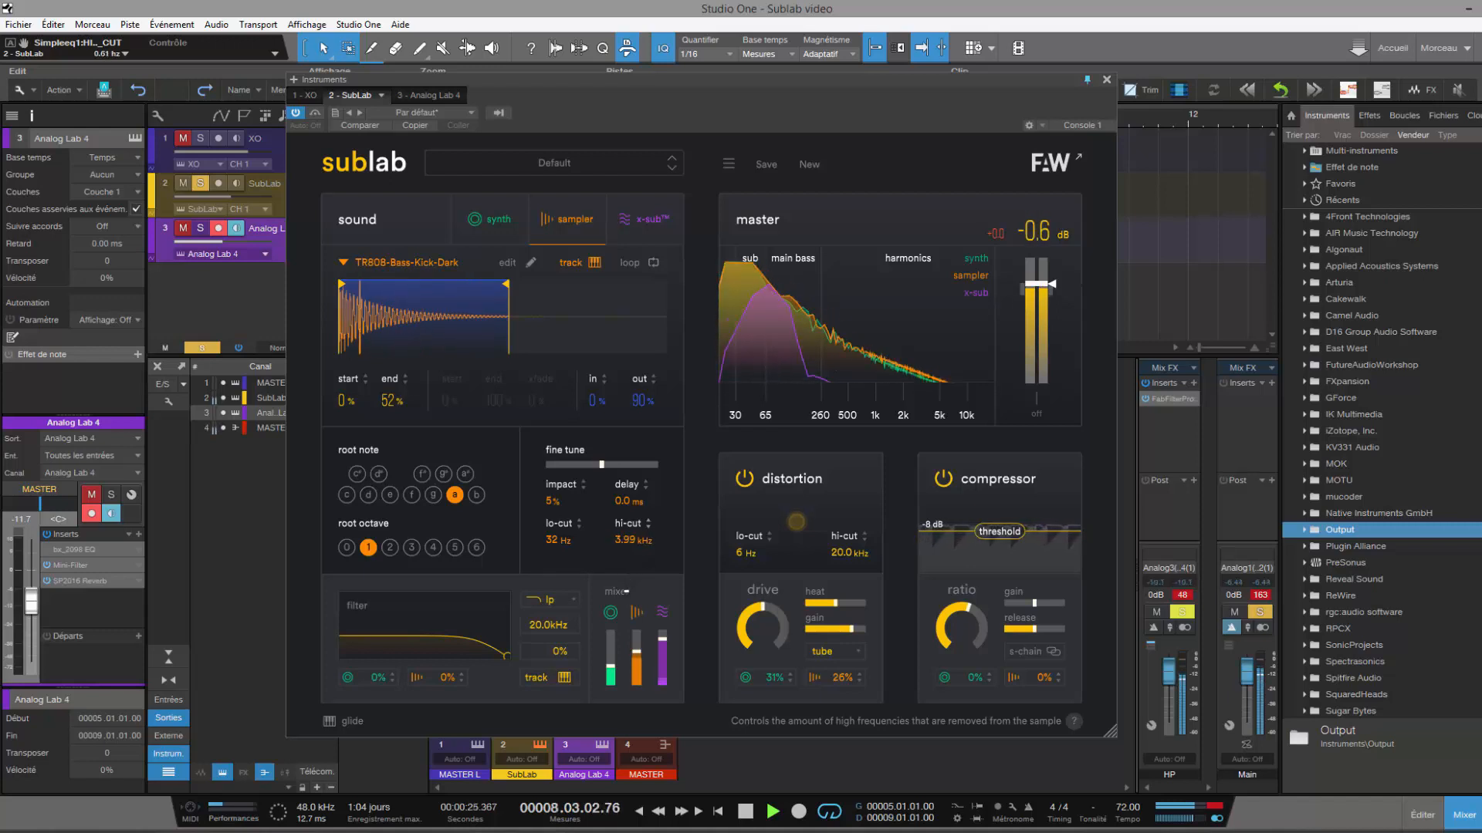
drag(611, 659, 611, 656)
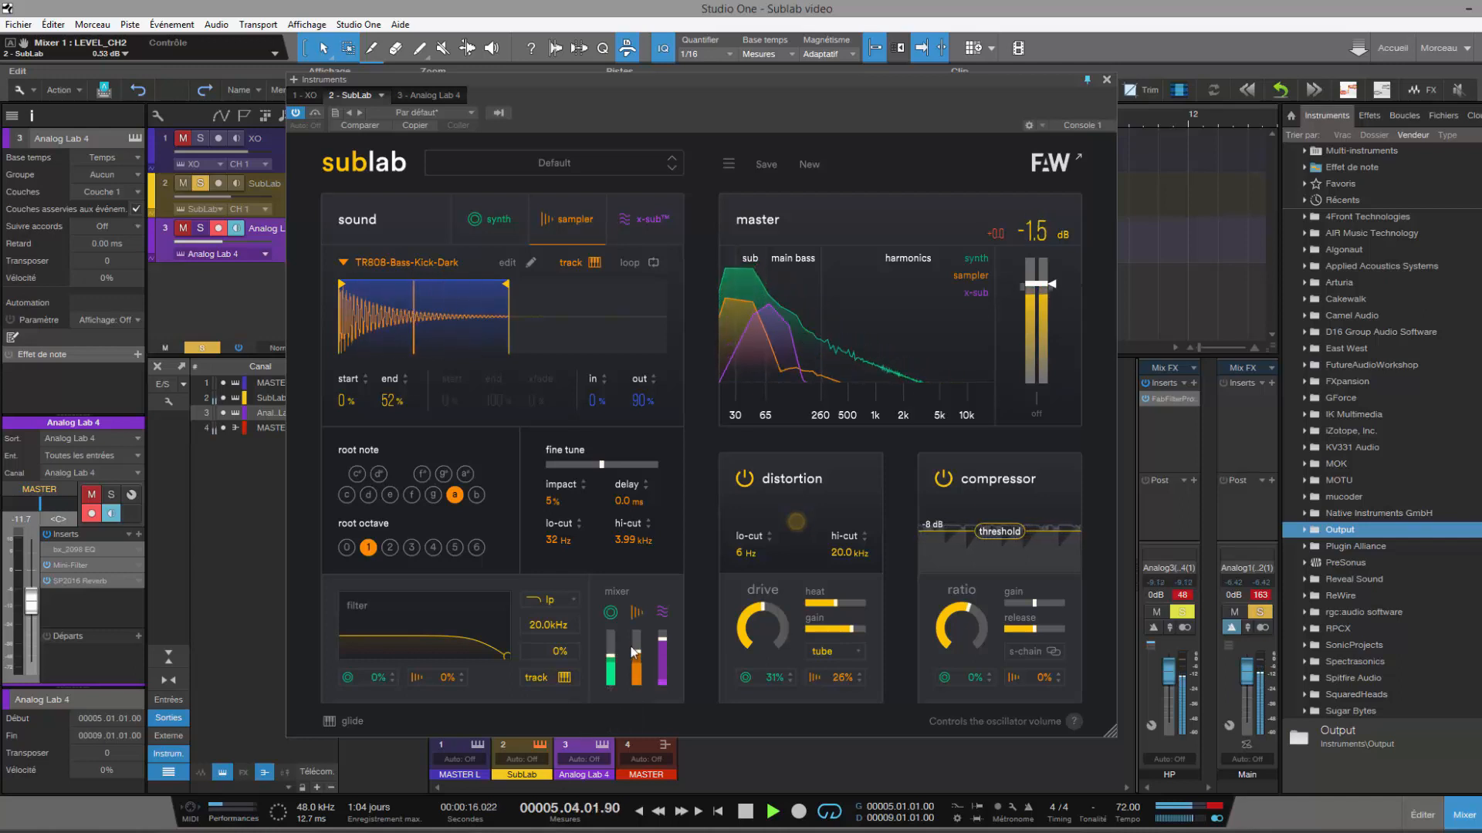
drag(635, 652, 636, 655)
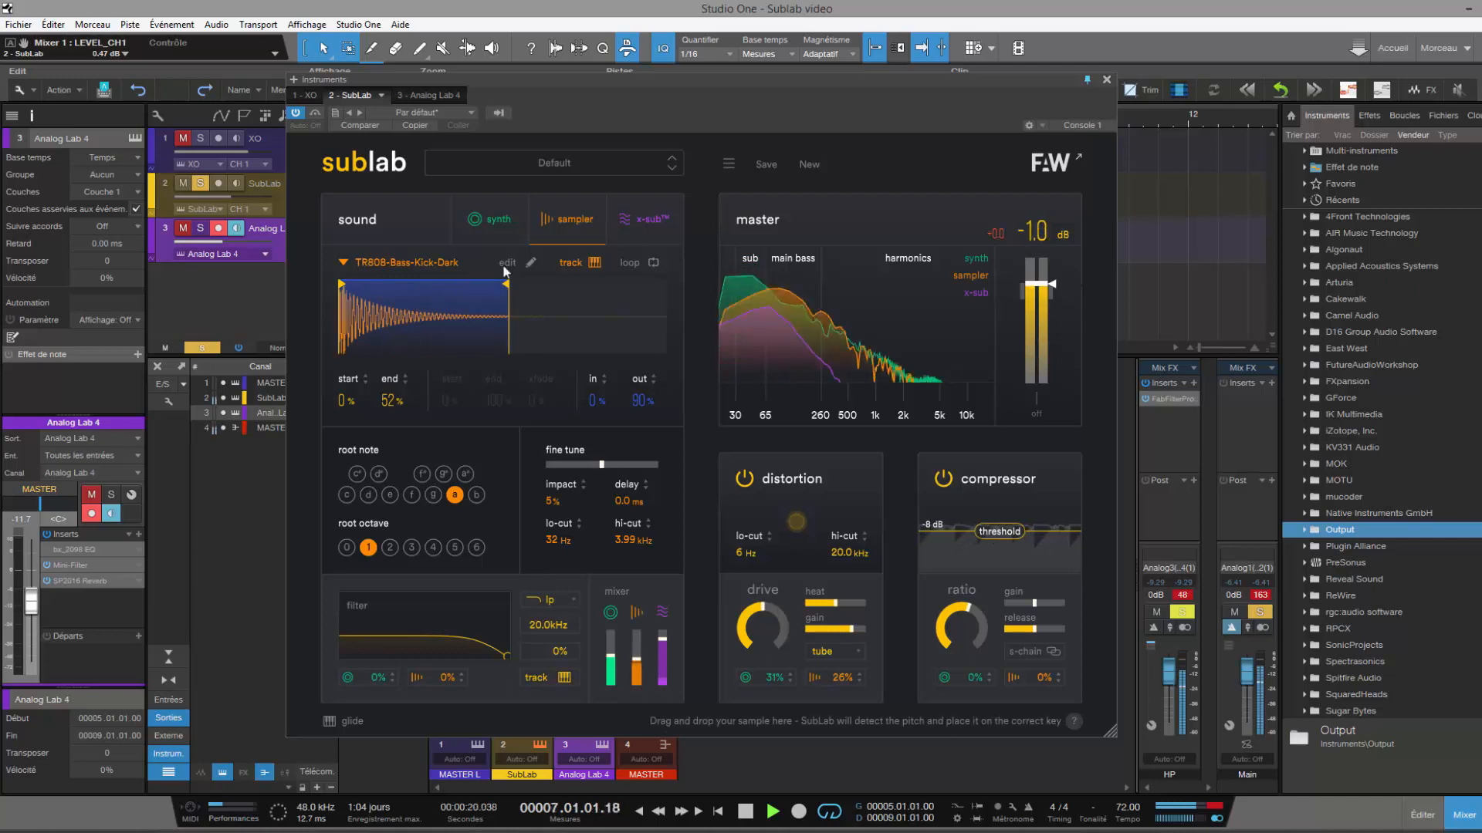
- Set the release of the synth's volume envelope to 1.1 s and unsolo the SubLab track
click(502, 222)
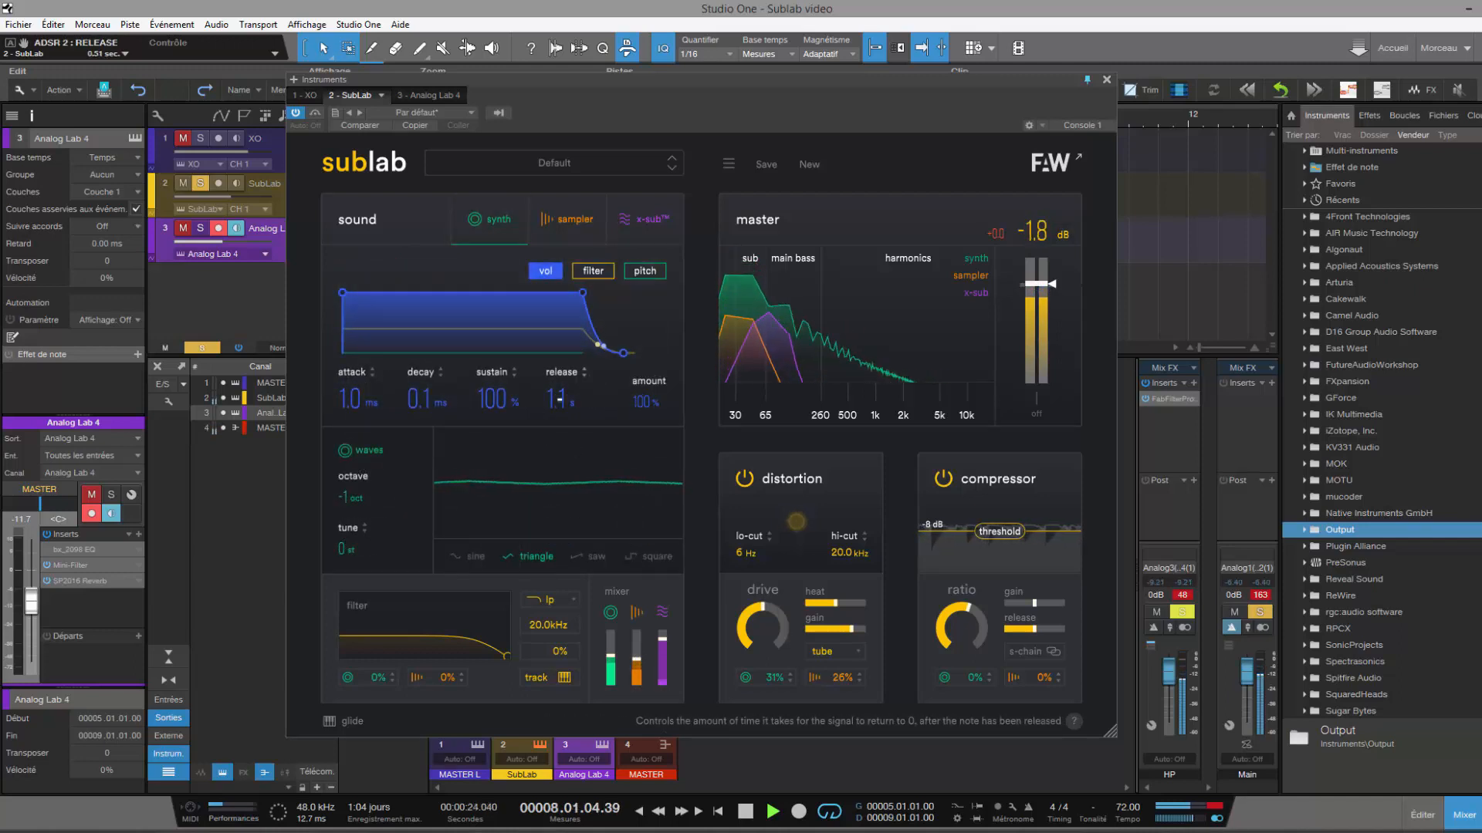
click(199, 184)
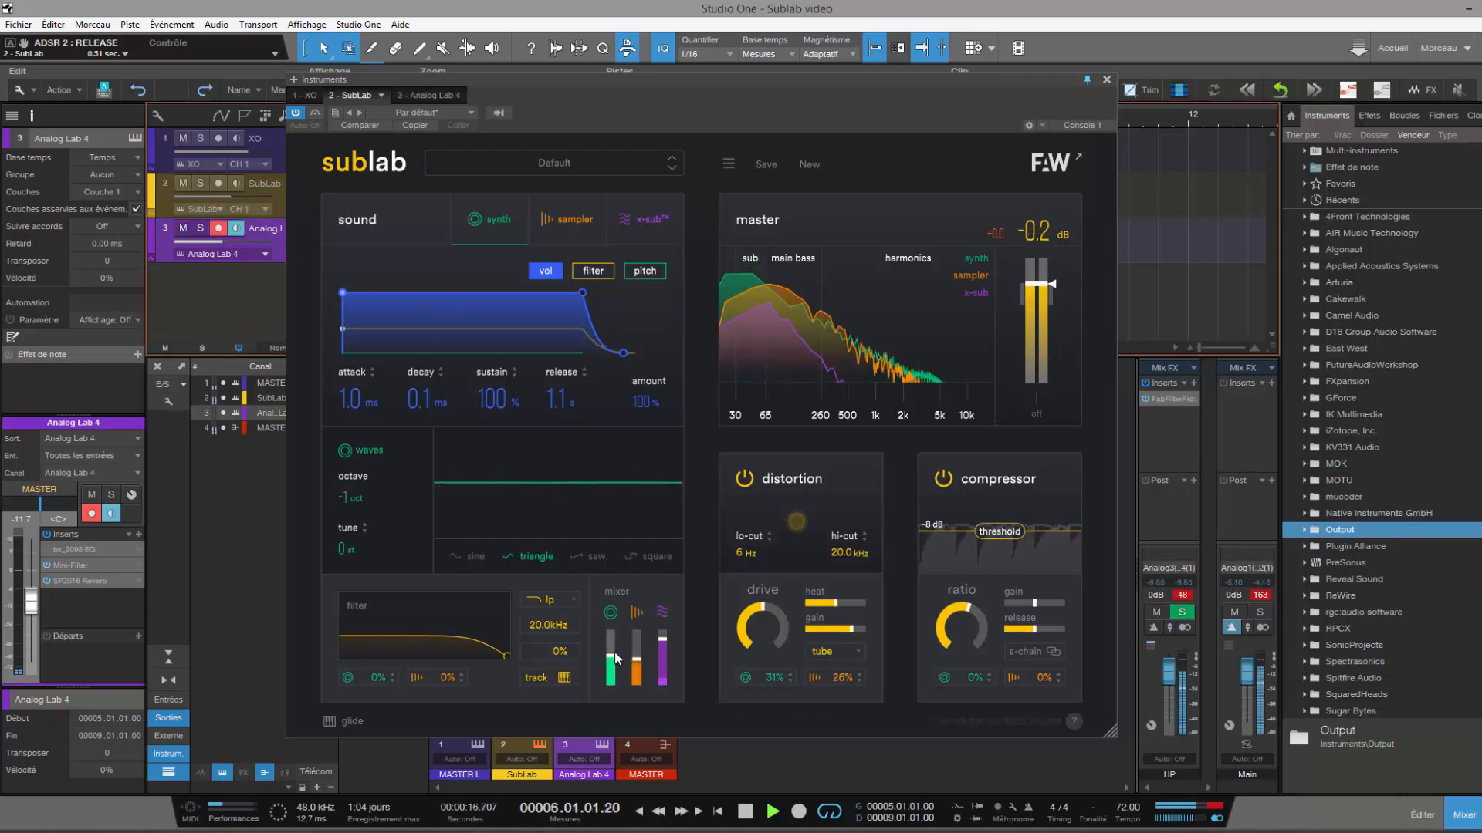
- Raise the sampler and synth levels in the mixer and set the volume envelope's release to 1.7 s
drag(637, 662, 637, 657)
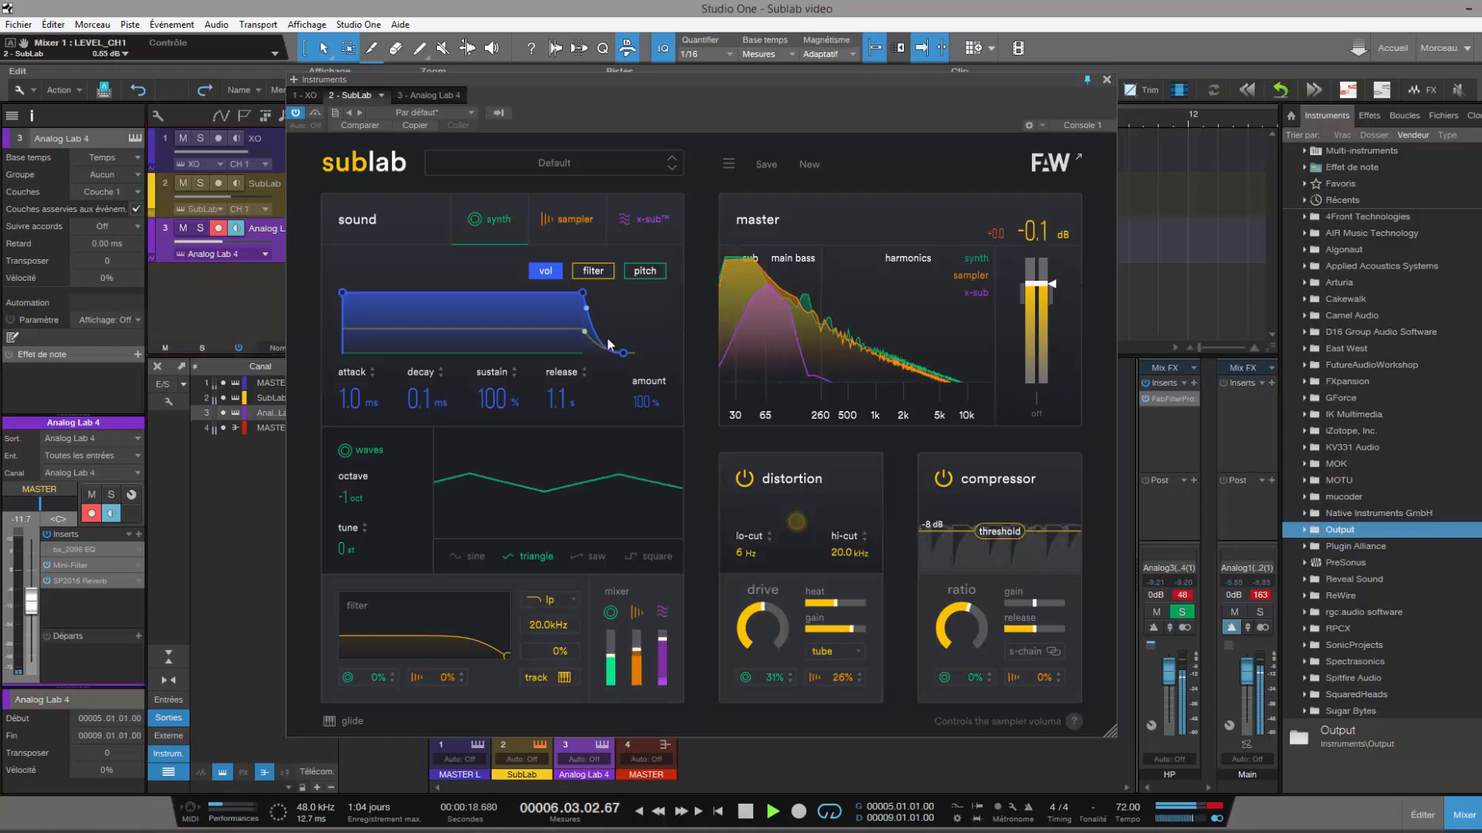
drag(560, 401, 561, 393)
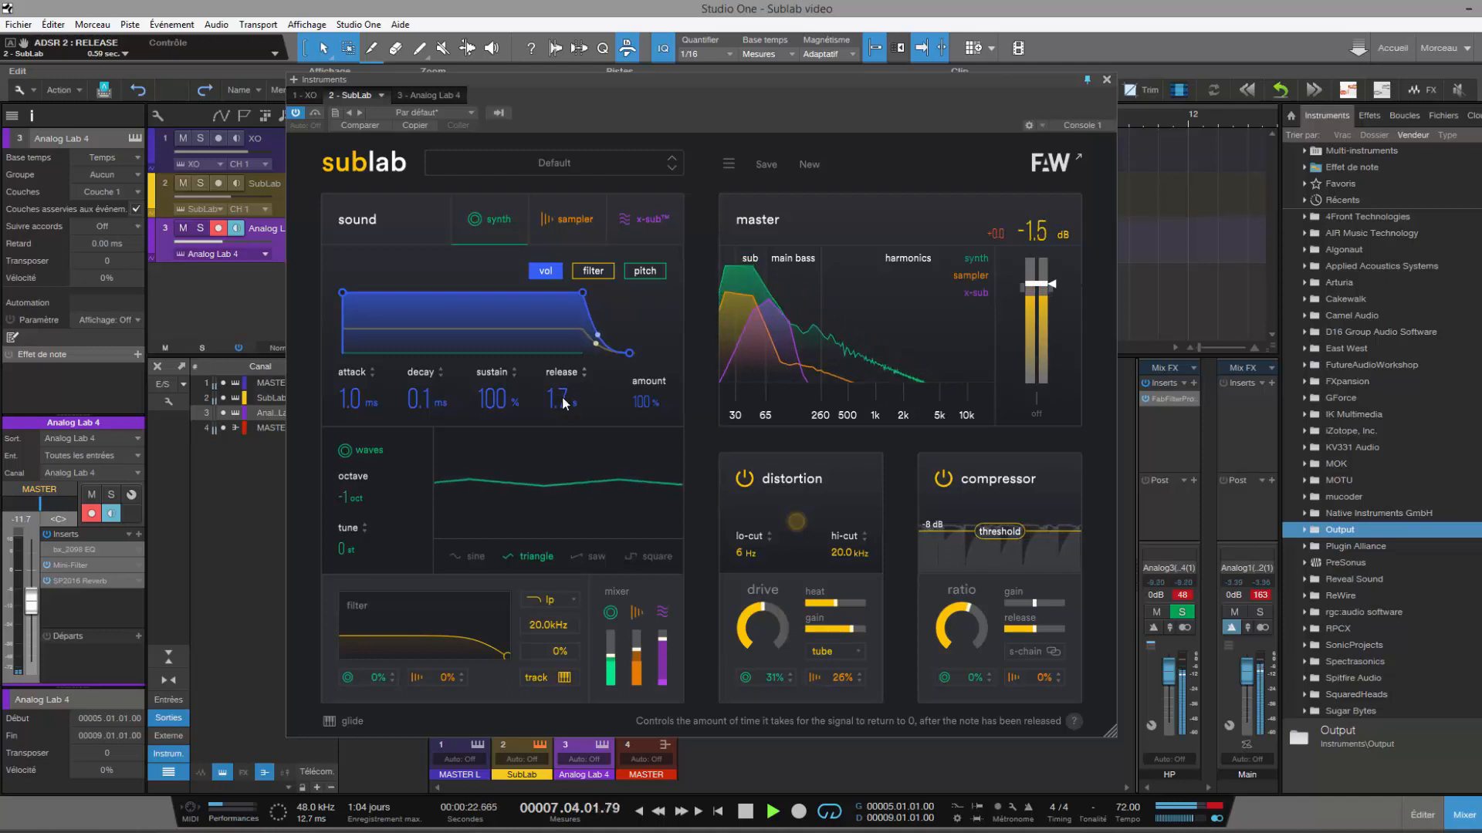
drag(612, 662, 612, 654)
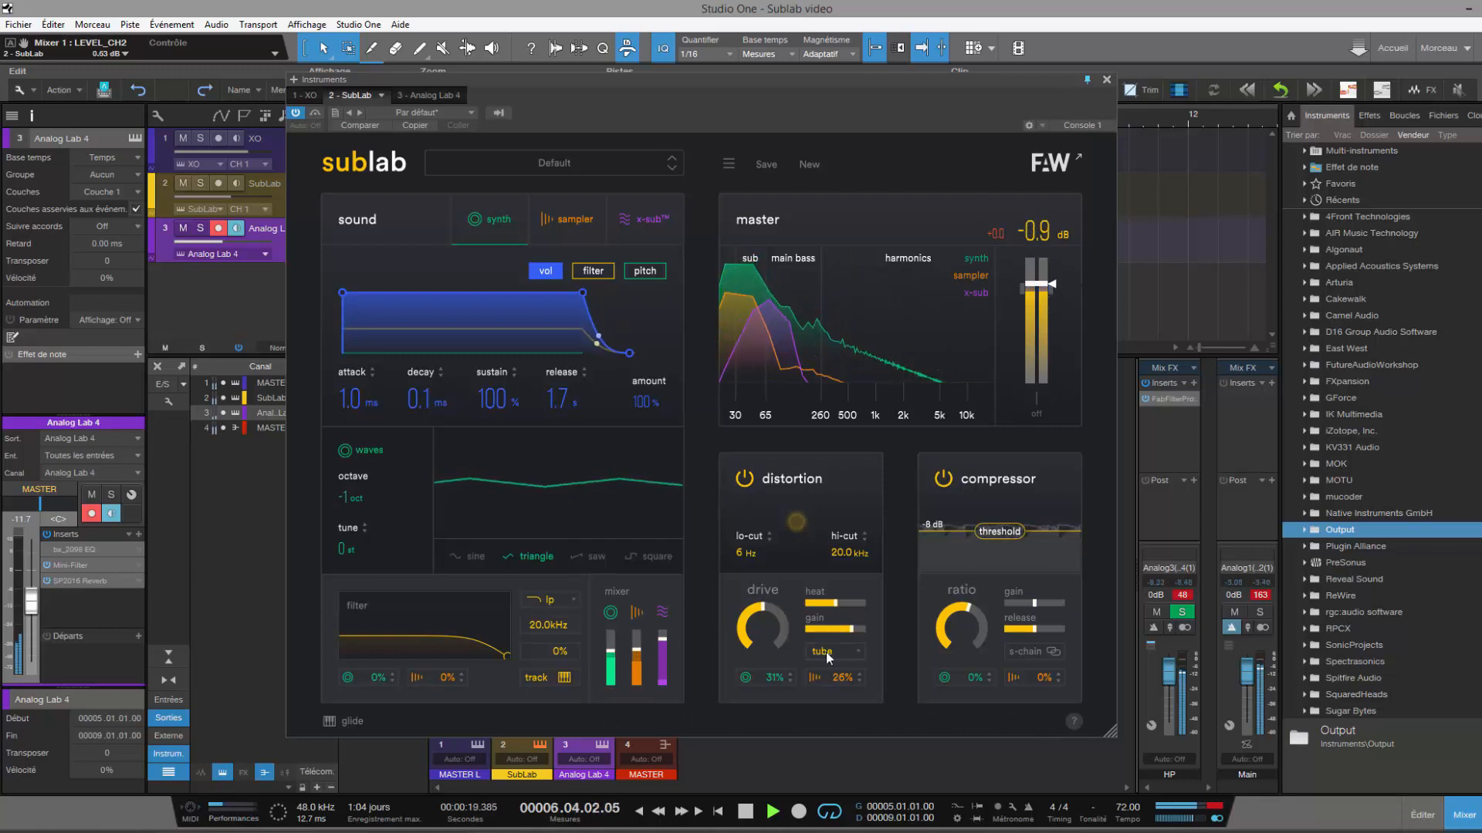
- Increase the distortion's drive slightly and set the amount applied to the synth to 32%
mouse_move(766, 629)
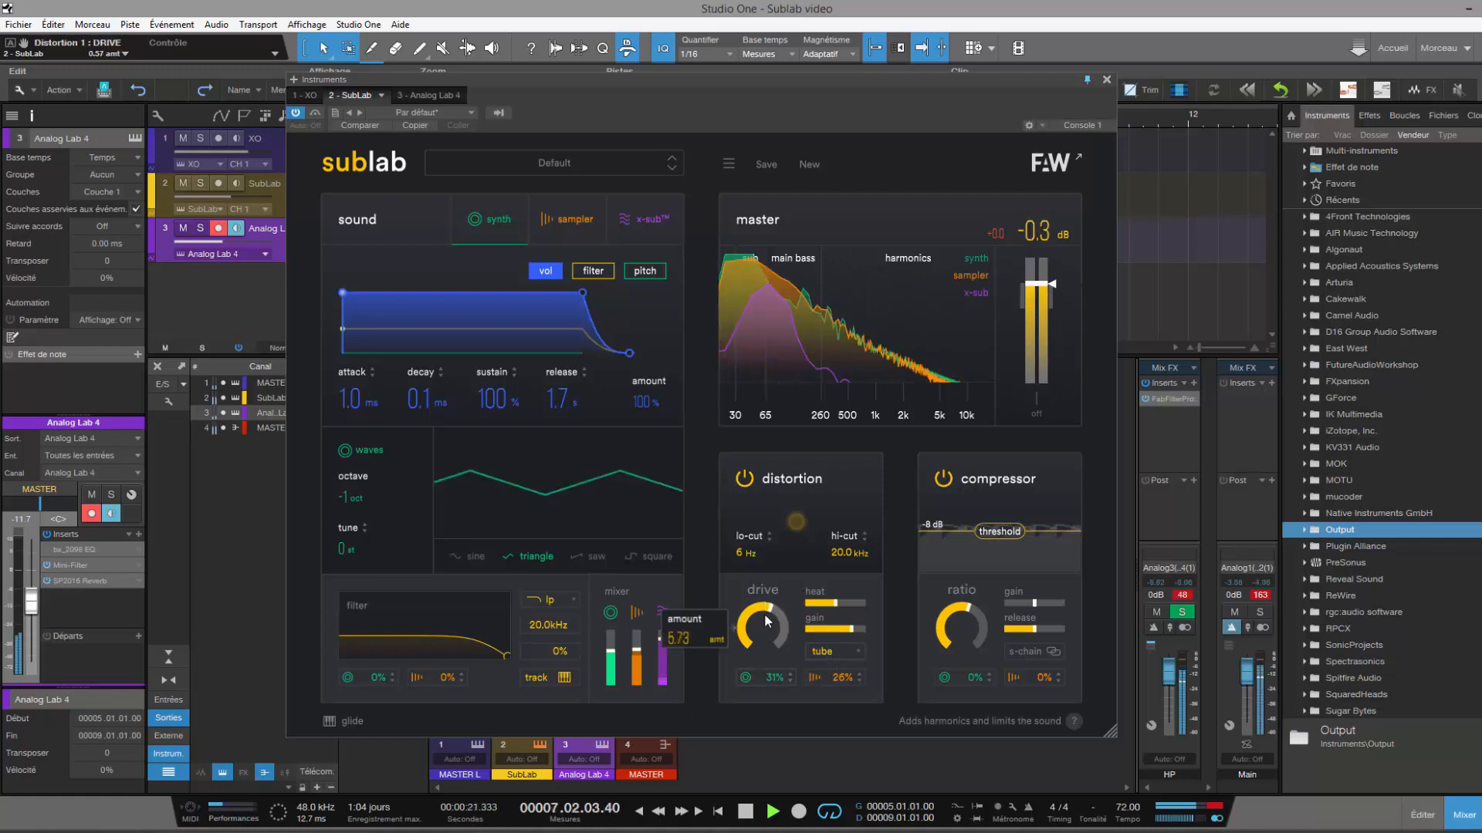
mouse_move(767, 606)
mouse_down()
mouse_move(767, 589)
mouse_move(767, 609)
mouse_up()
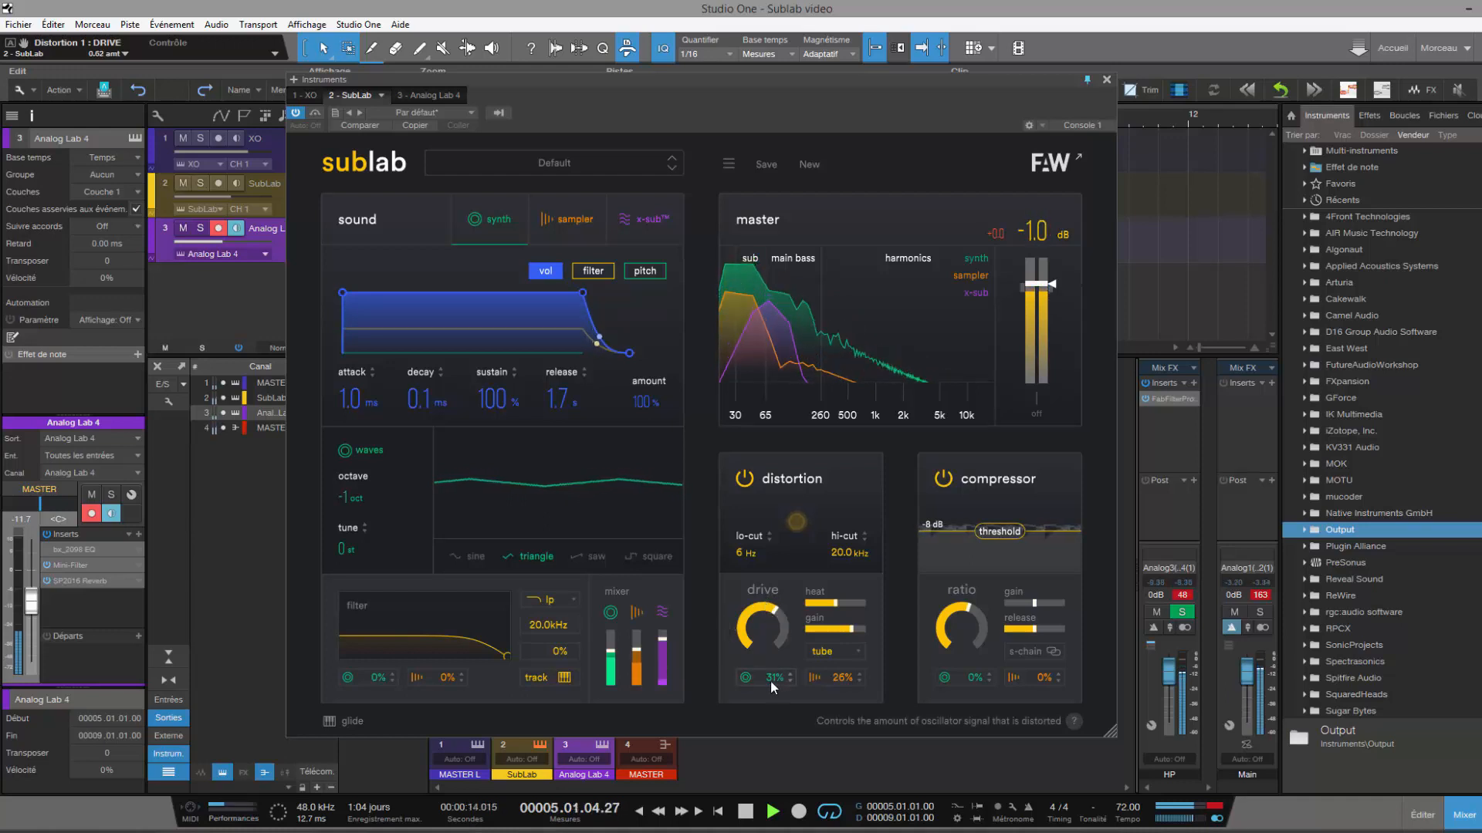
mouse_move(770, 681)
mouse_down()
mouse_move(774, 669)
mouse_move(774, 682)
mouse_up()
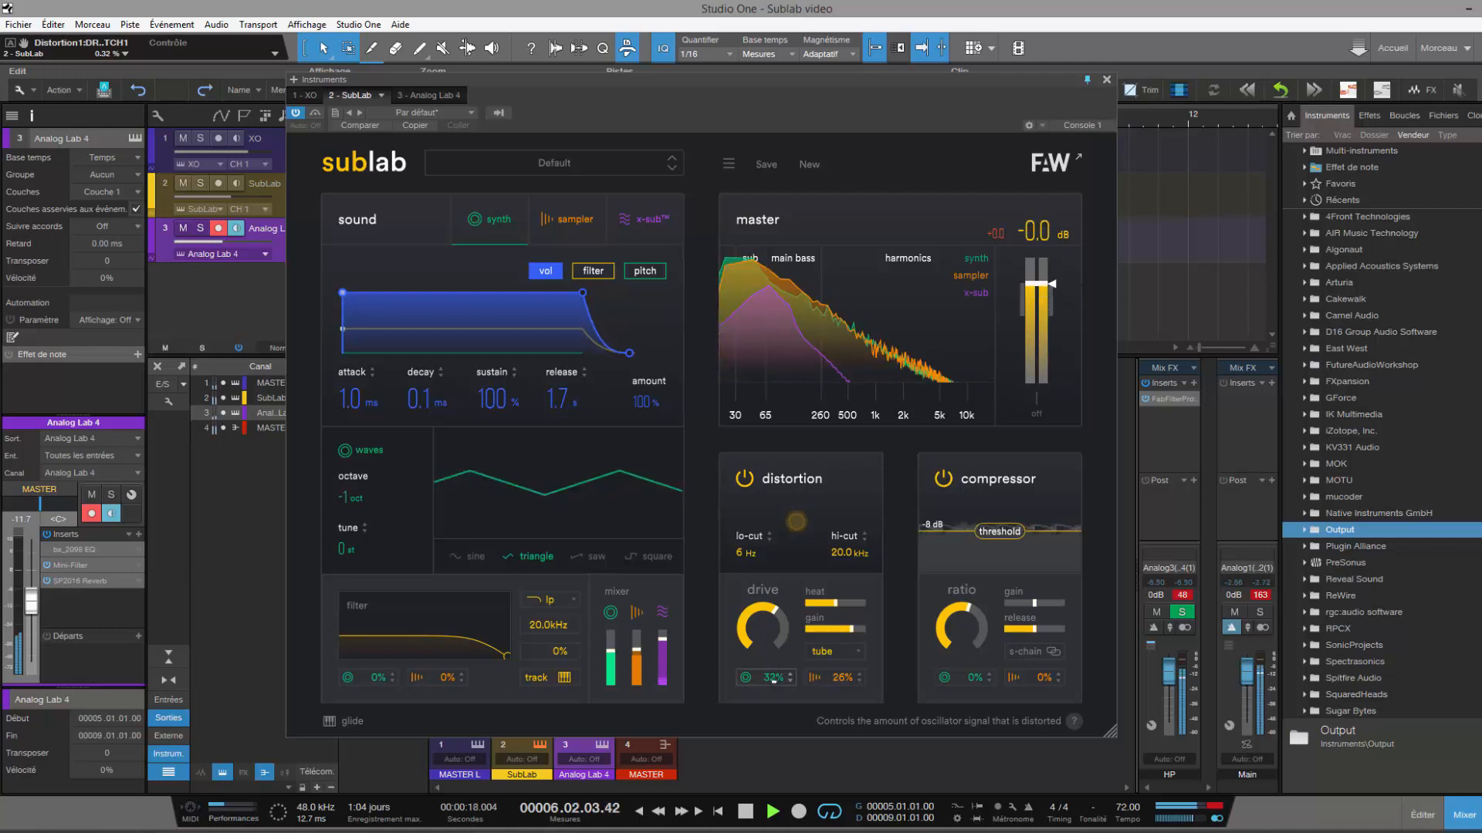
- Try the saw waveform on the synth's oscillator and switch back to triangle
click(596, 555)
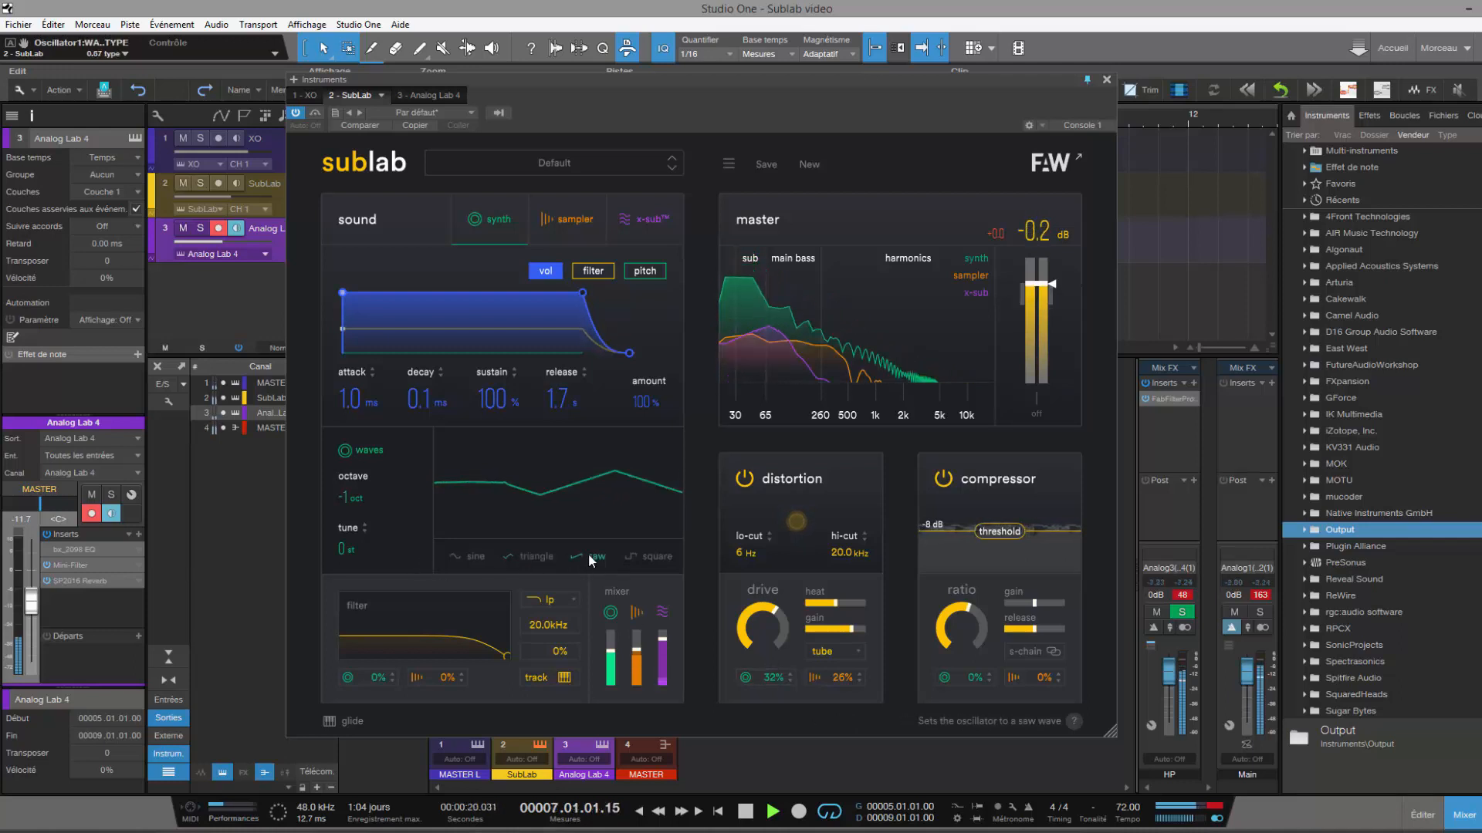
click(540, 554)
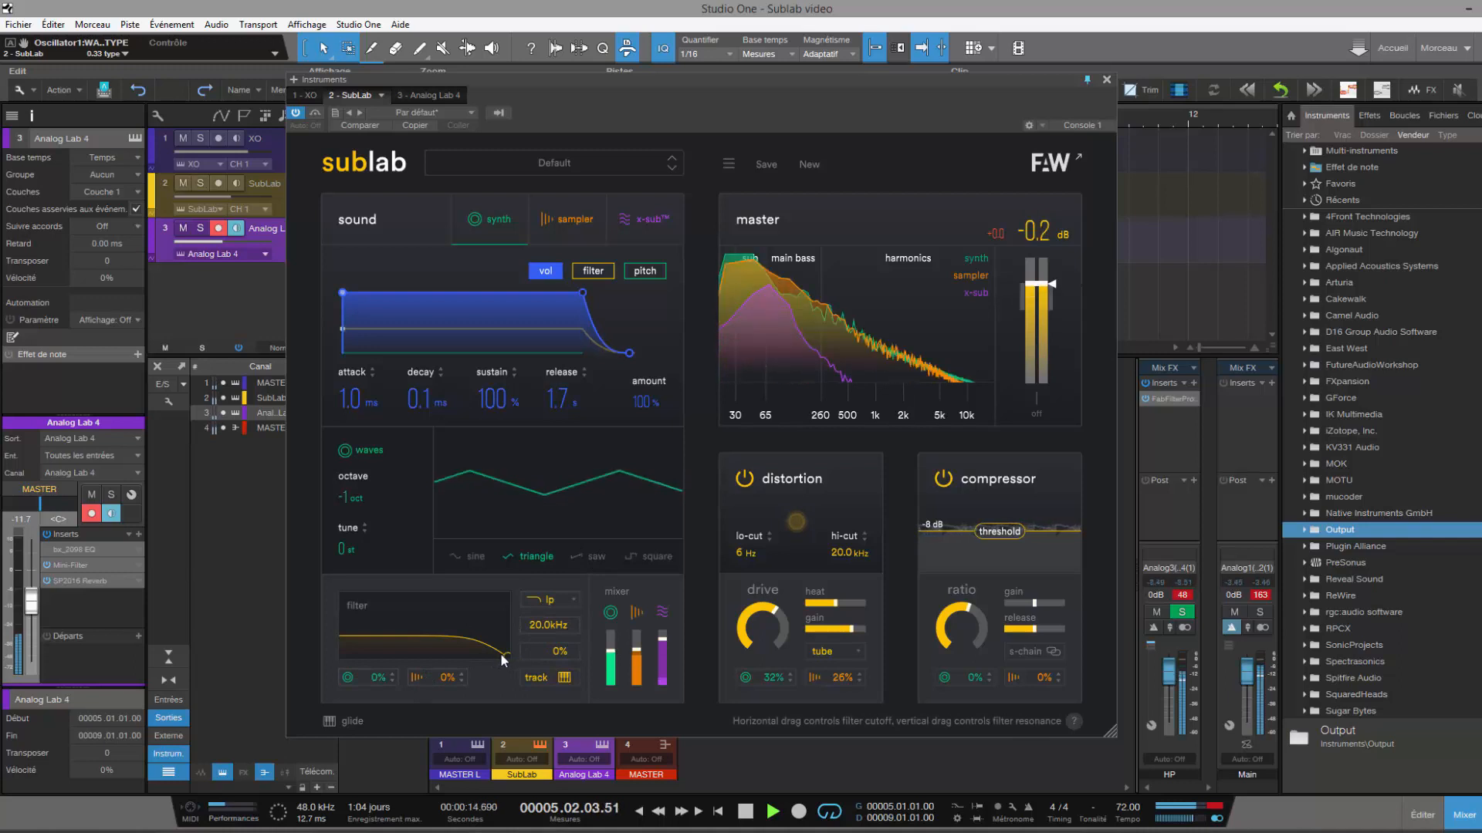
- Set the low-pass filter's cutoff to 14.8 kHz and resonance to 16%, applying it 25% to the synth and 100% to the sampler
drag(503, 656, 478, 653)
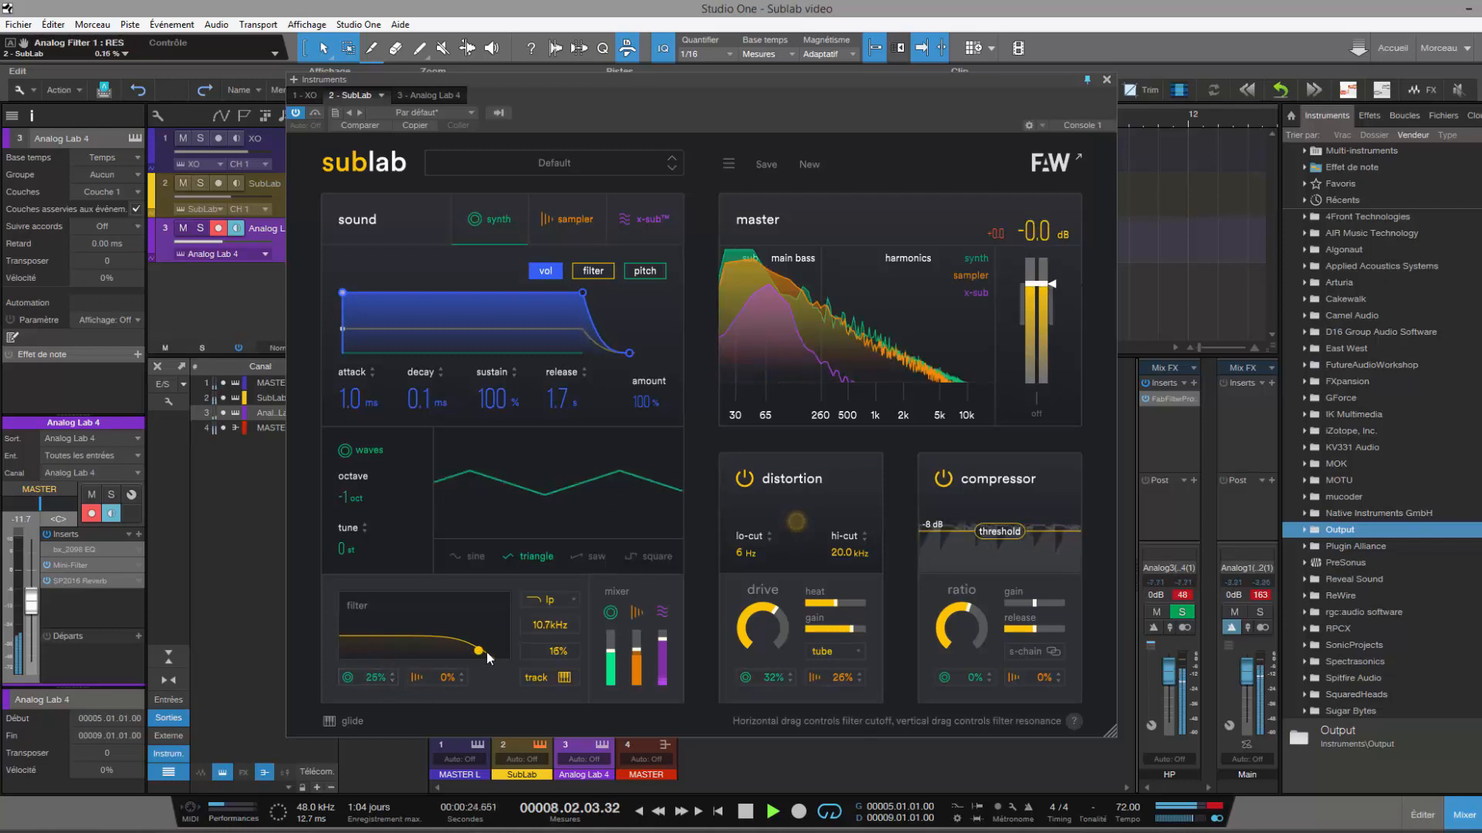
drag(486, 652, 451, 657)
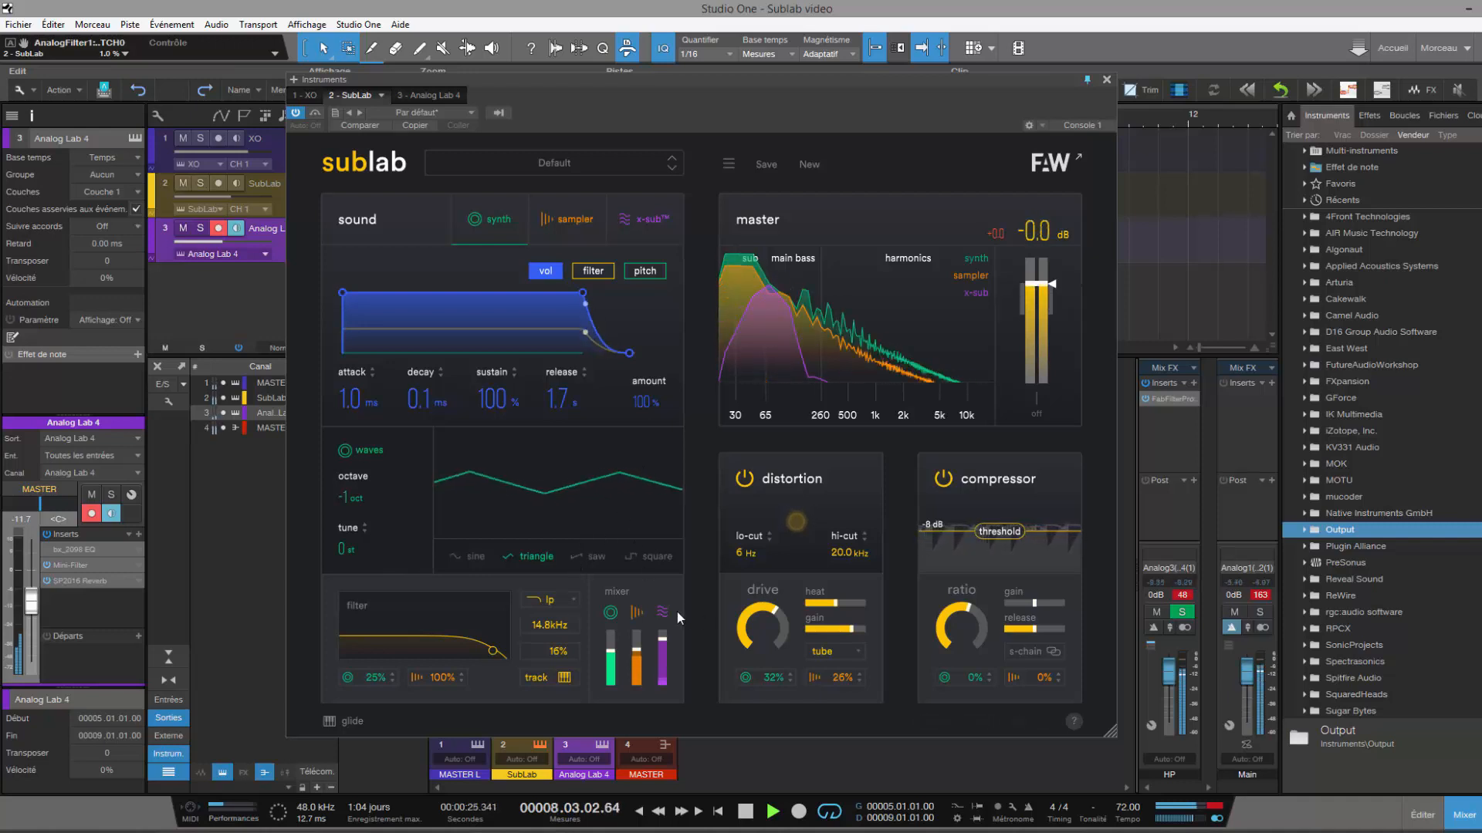
- Raise the distortion's heat slightly and lower its drive to 0.56
mouse_move(768, 612)
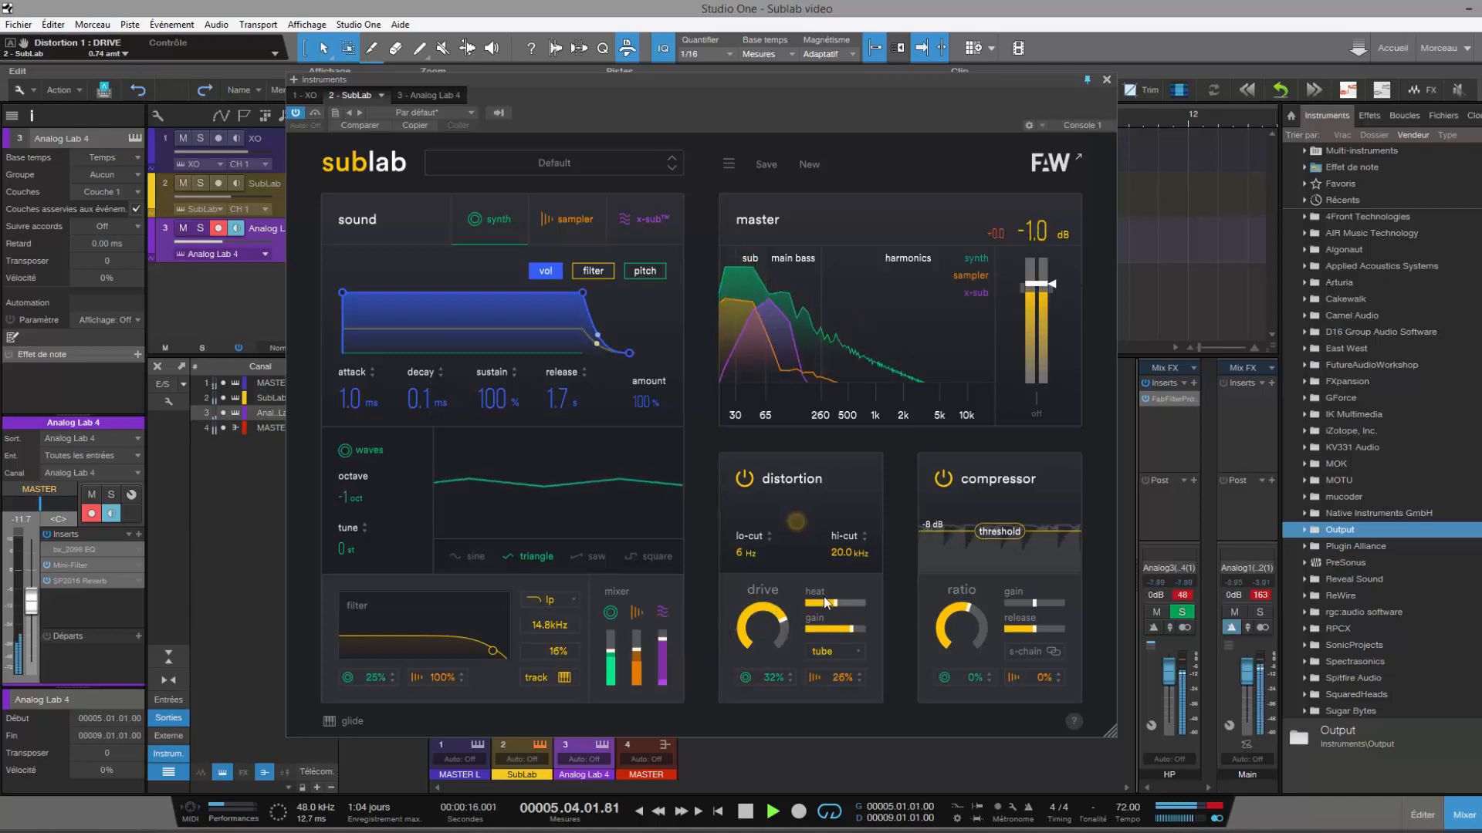
drag(839, 602, 748, 659)
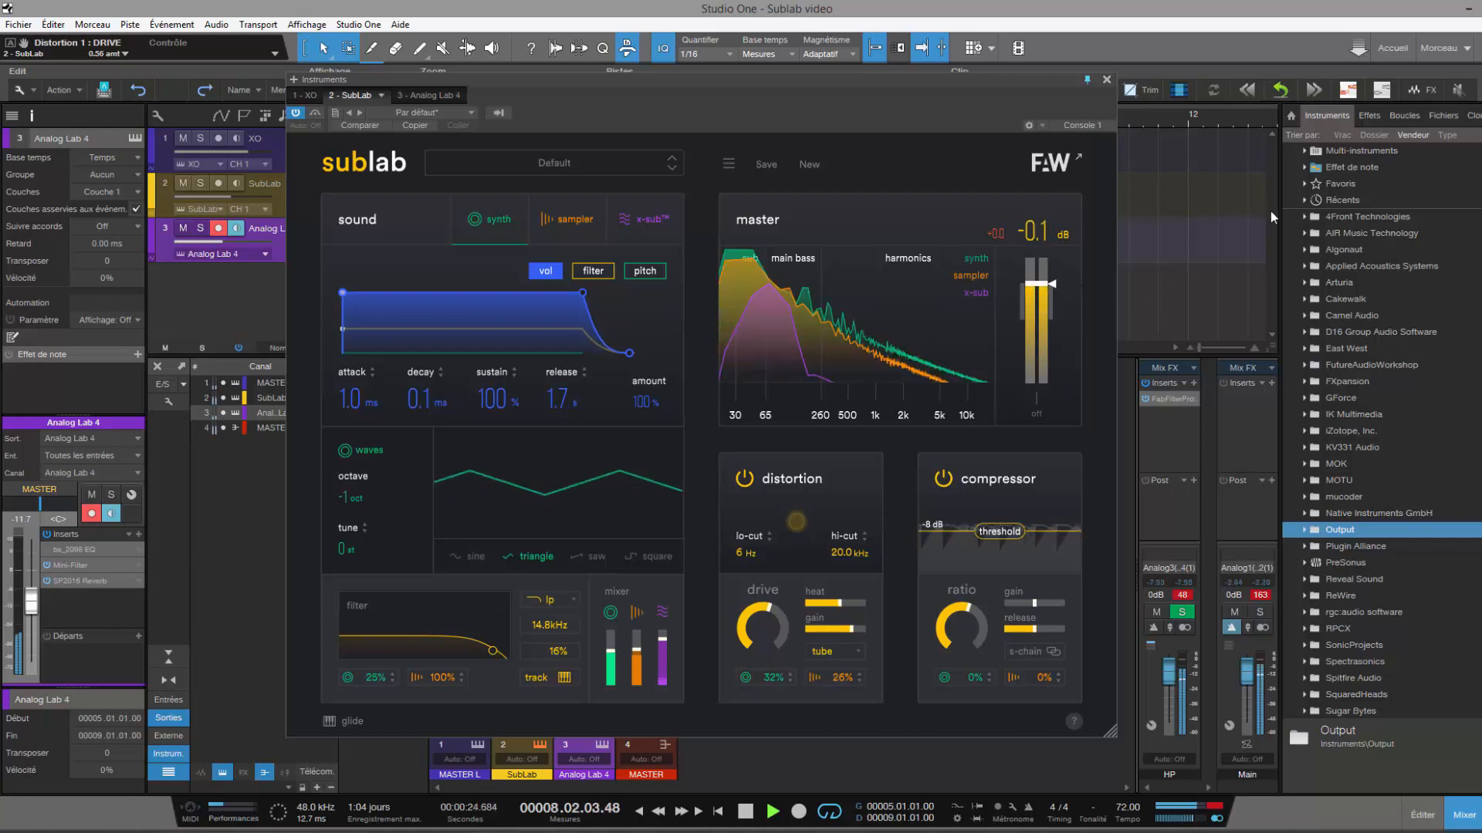
- Browse the compressors in the effects' dynamics folder and insert the Acme Opticom XLA-3 on the SubLab track
click(1373, 119)
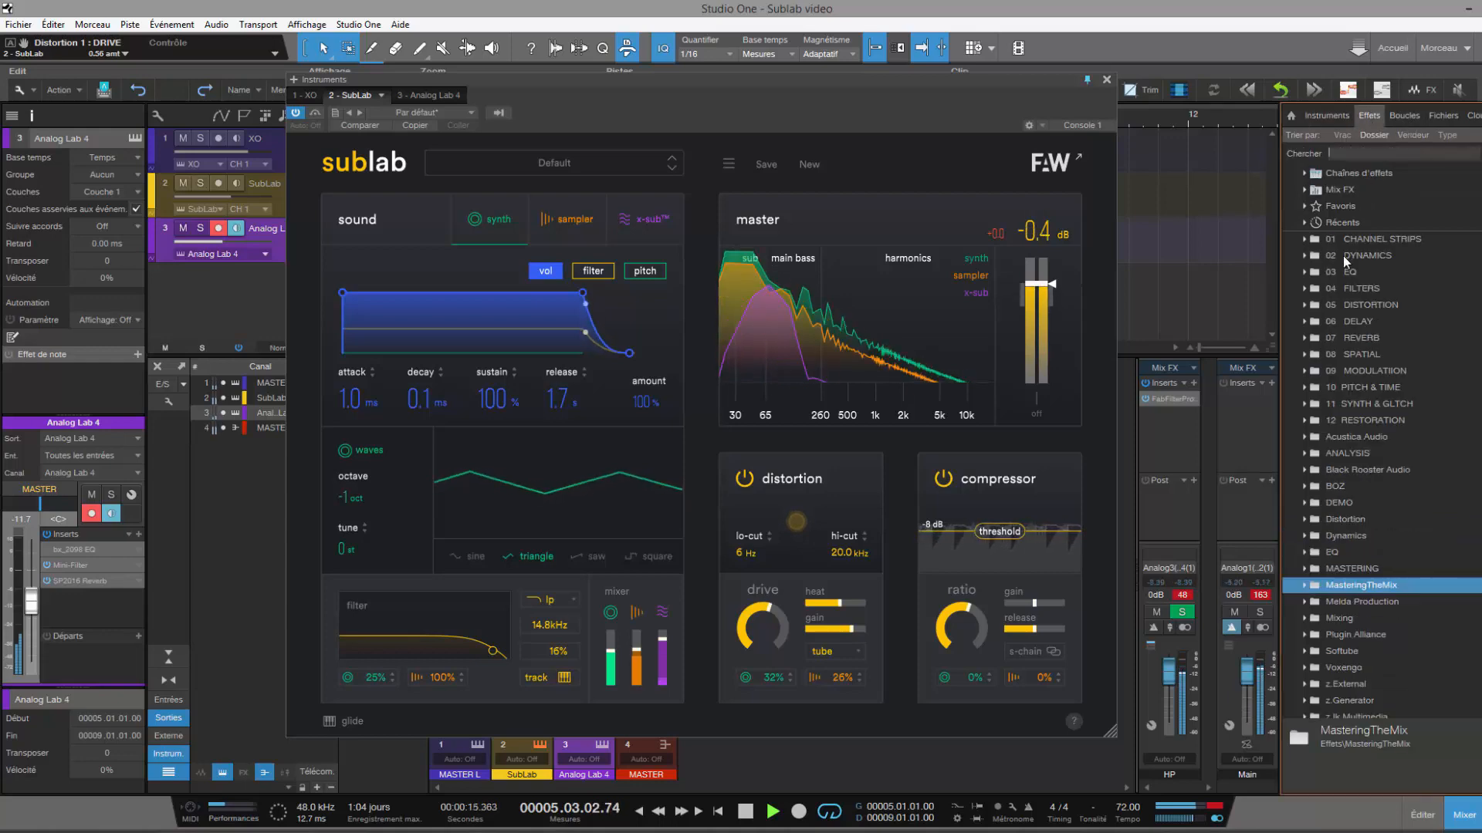
click(1304, 256)
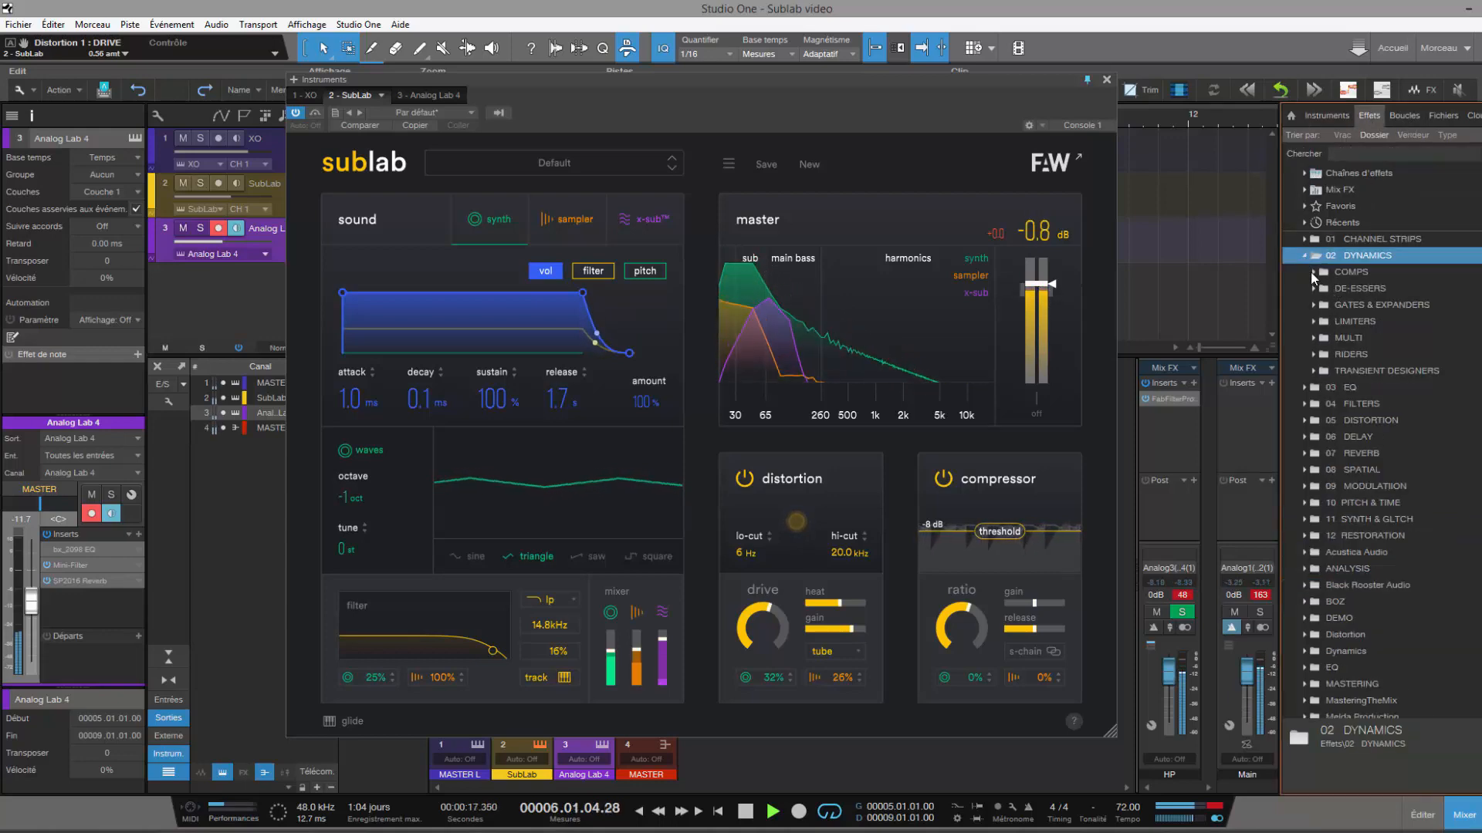
click(1312, 275)
scroll(1349, 380, down, 3)
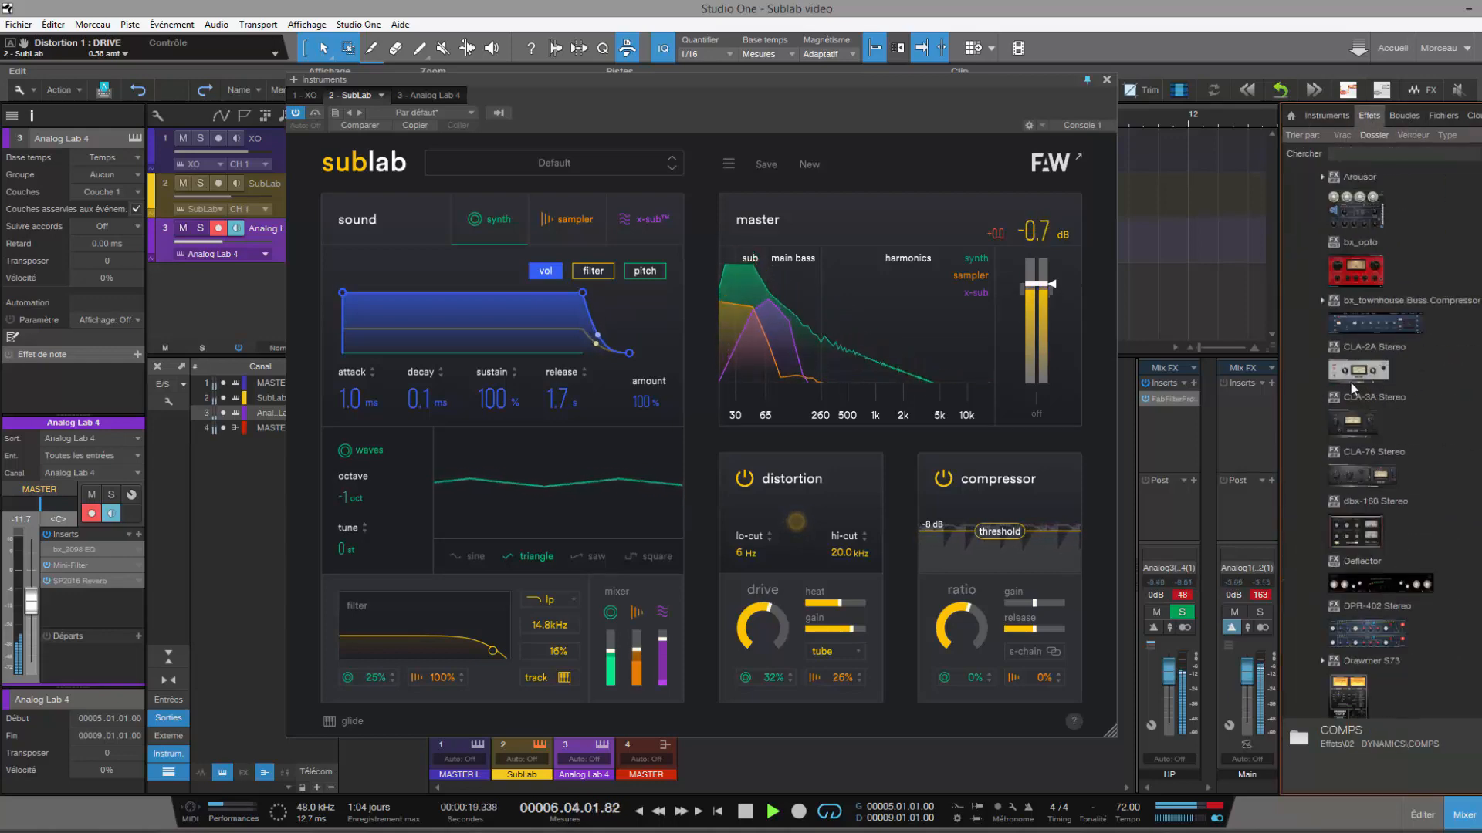
scroll(1351, 383, down, 10)
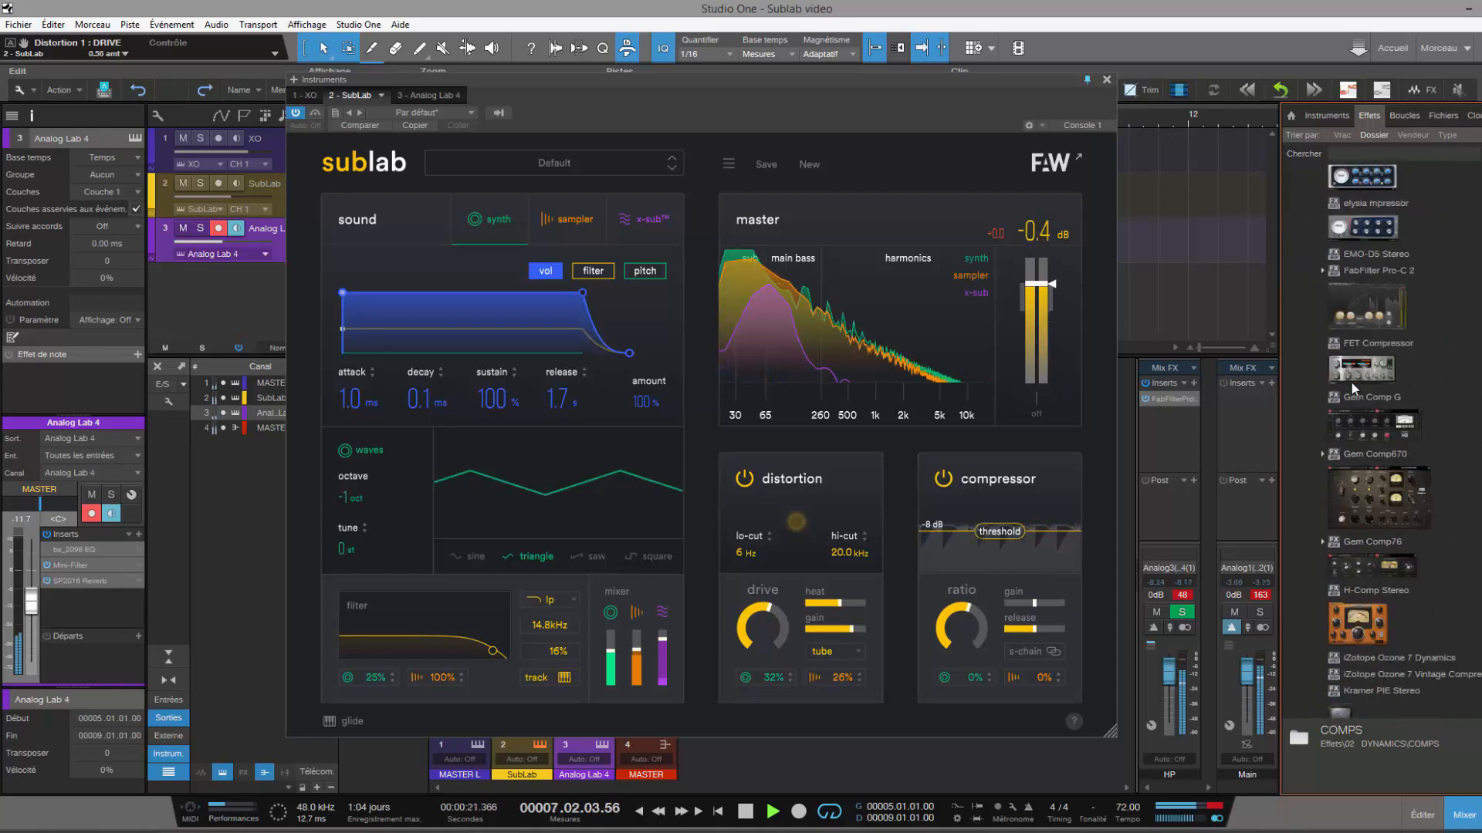
scroll(1352, 376, up, 15)
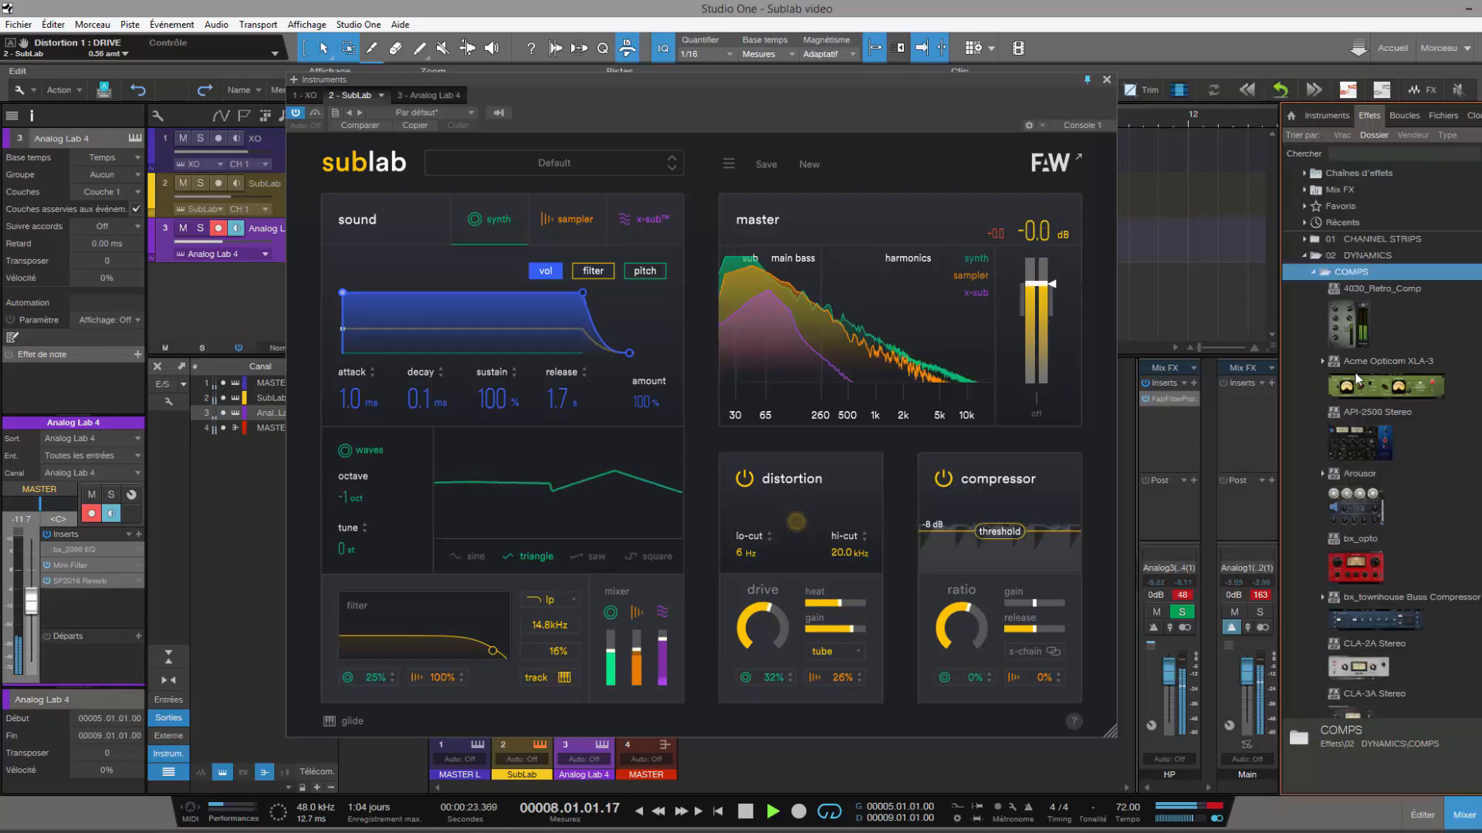
drag(1377, 386, 282, 202)
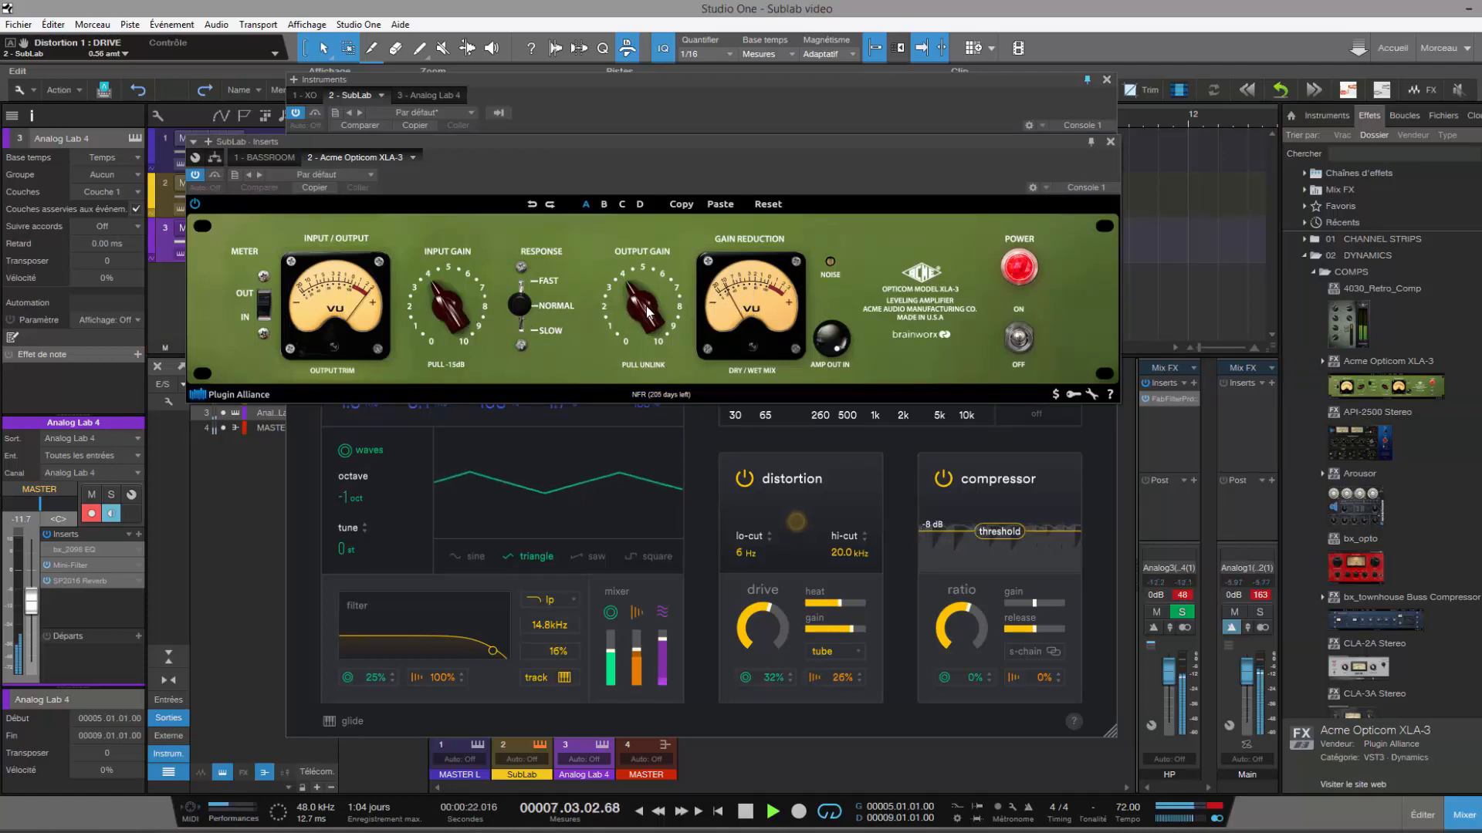
- Try the XLA-3 with the fast response and the output gain at 5.6, and return the response to normal
drag(522, 307, 526, 224)
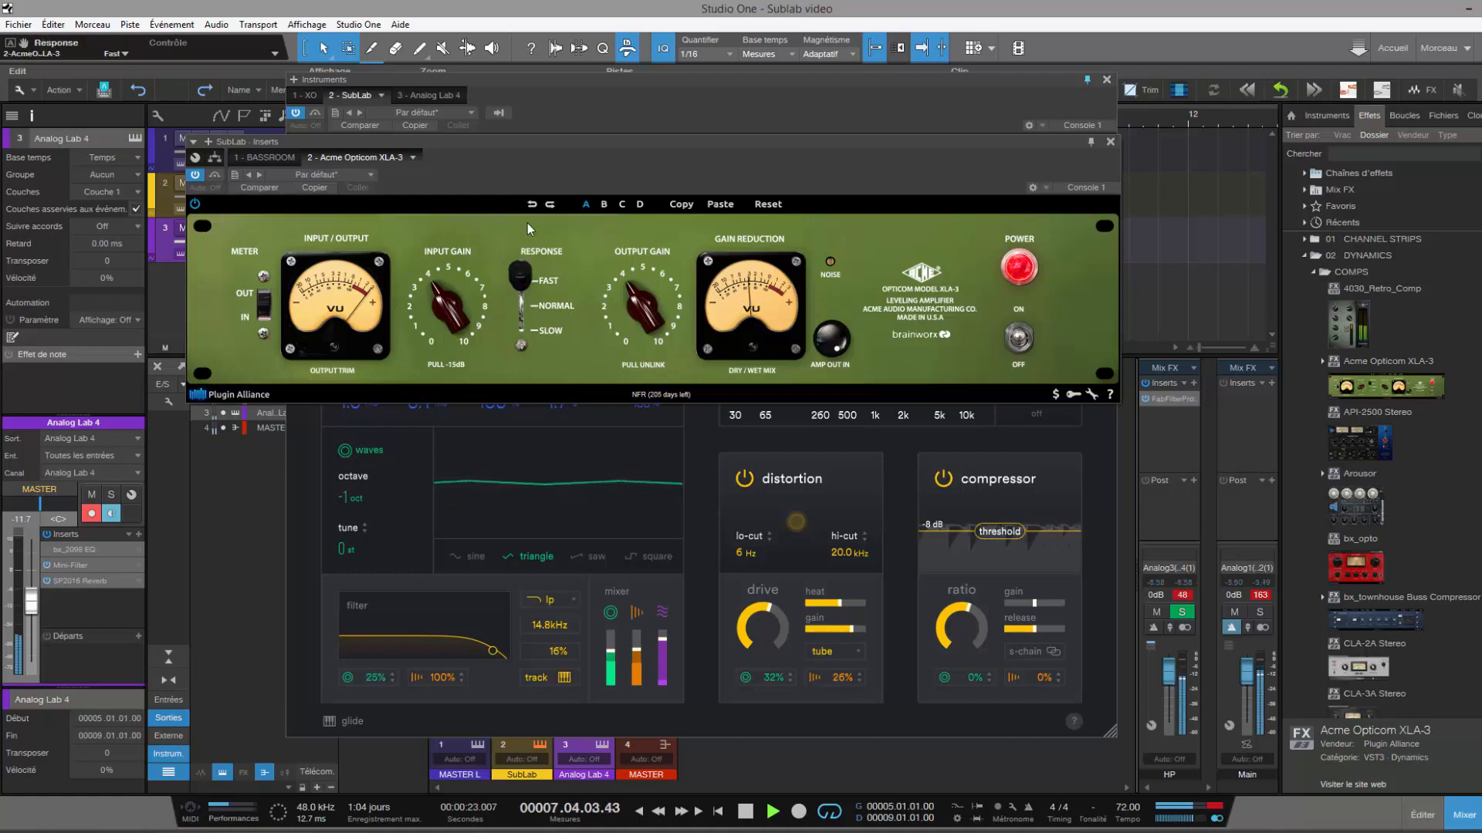
click(447, 316)
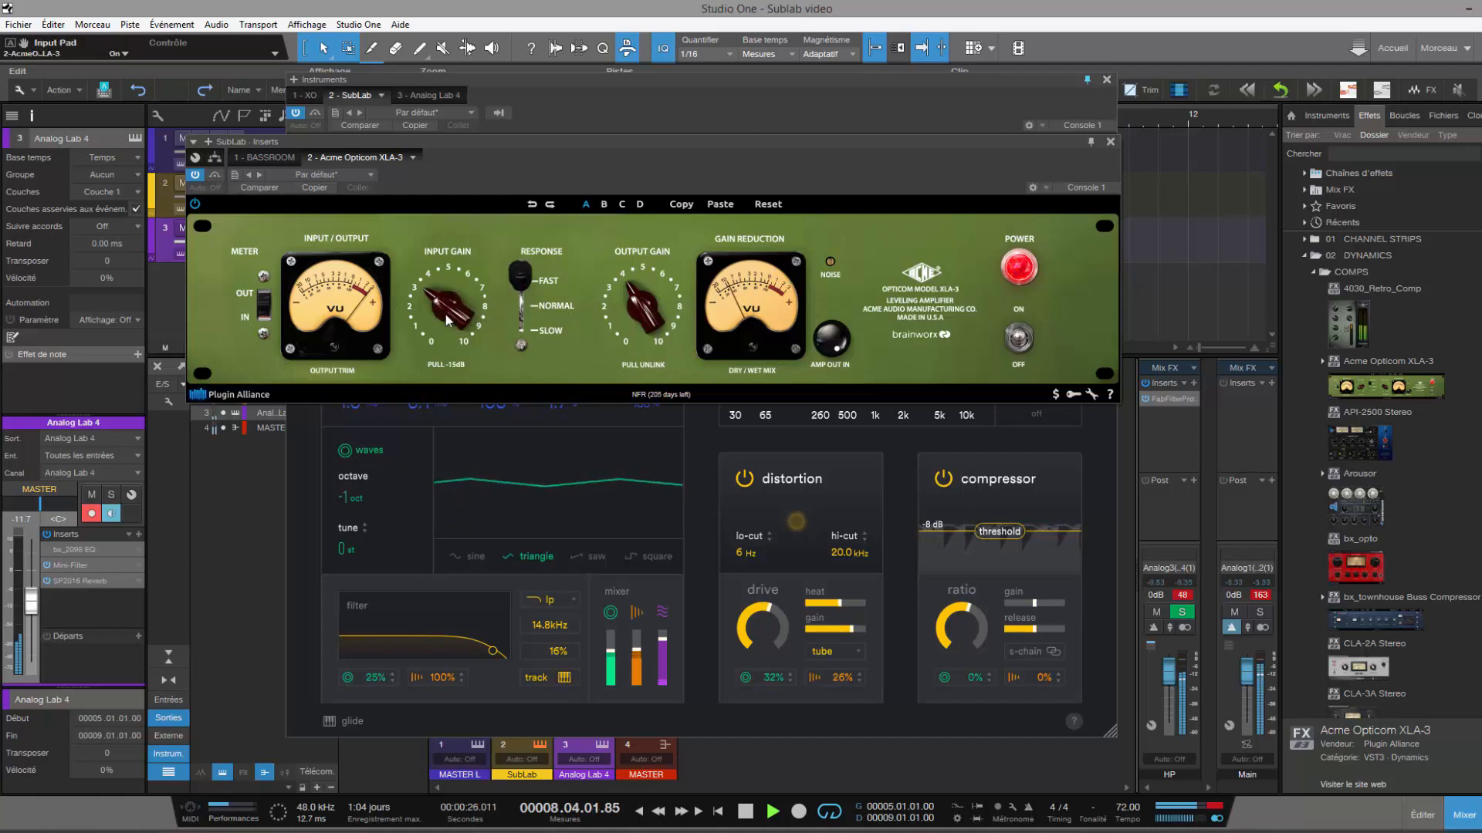
drag(639, 310, 638, 297)
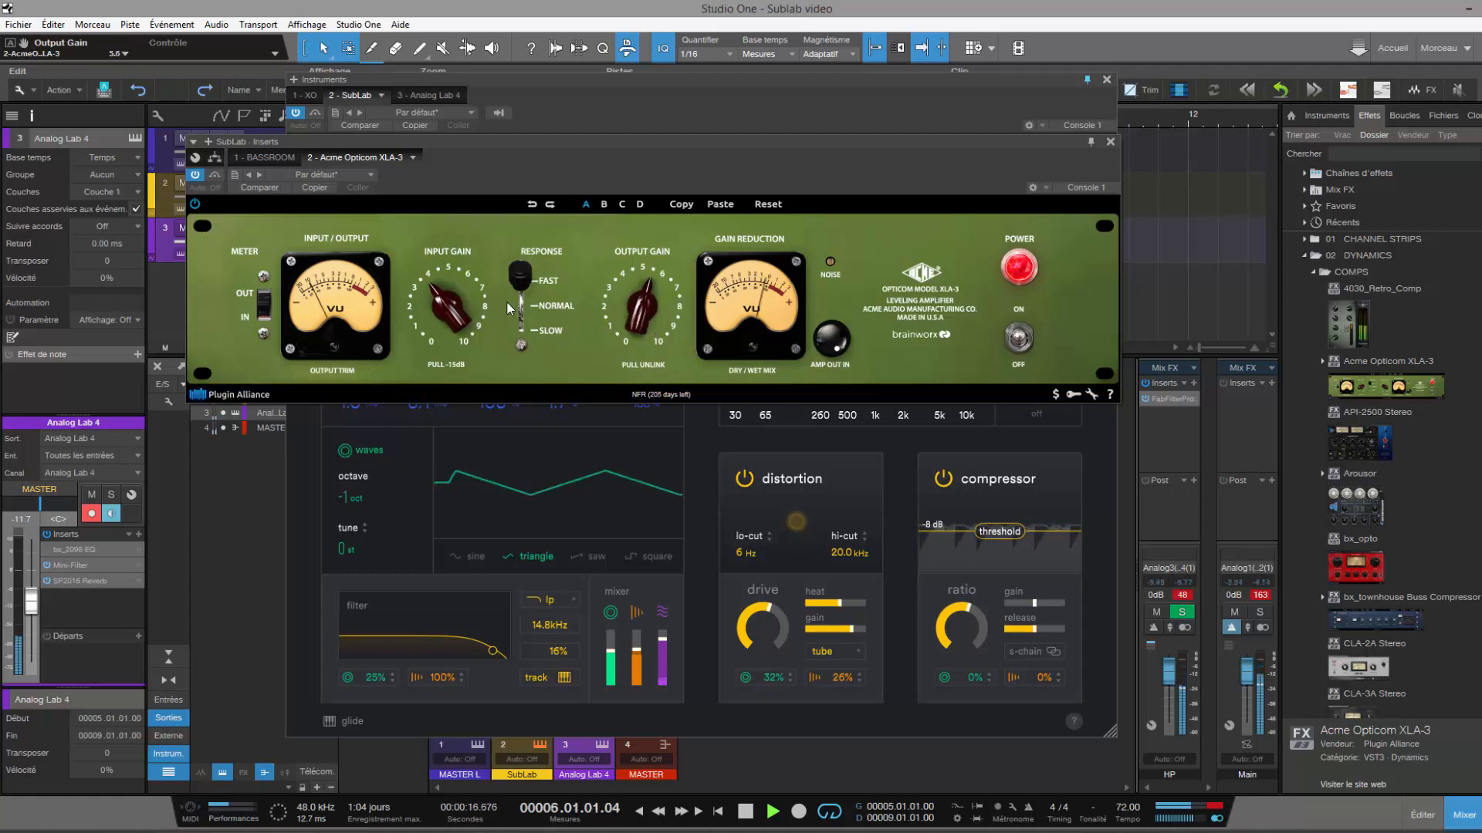
click(520, 305)
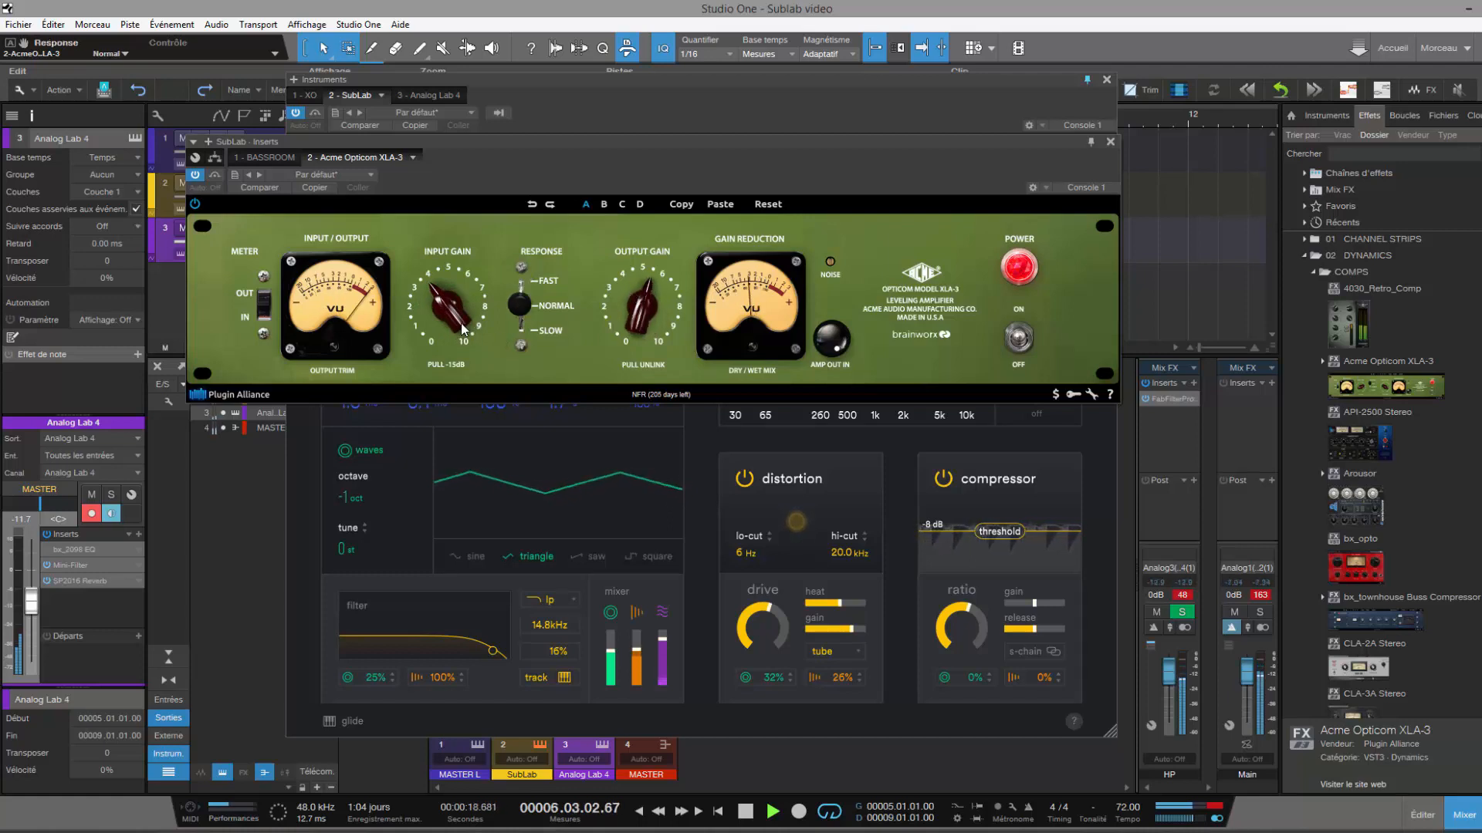
- Set the XLA-3's input gain to 3.0 and its output gain to 8.4
drag(463, 328, 460, 308)
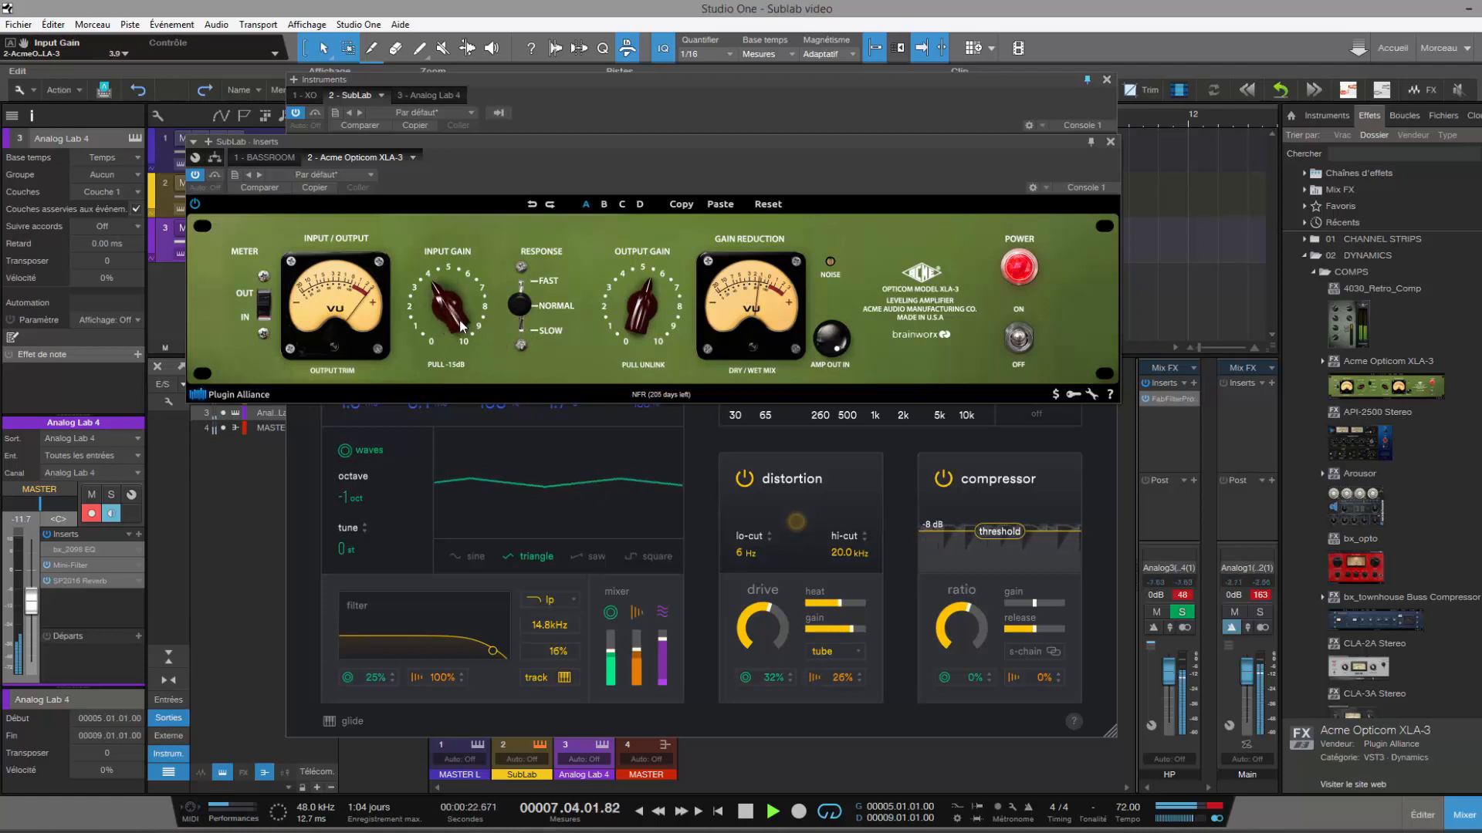
drag(642, 315, 642, 289)
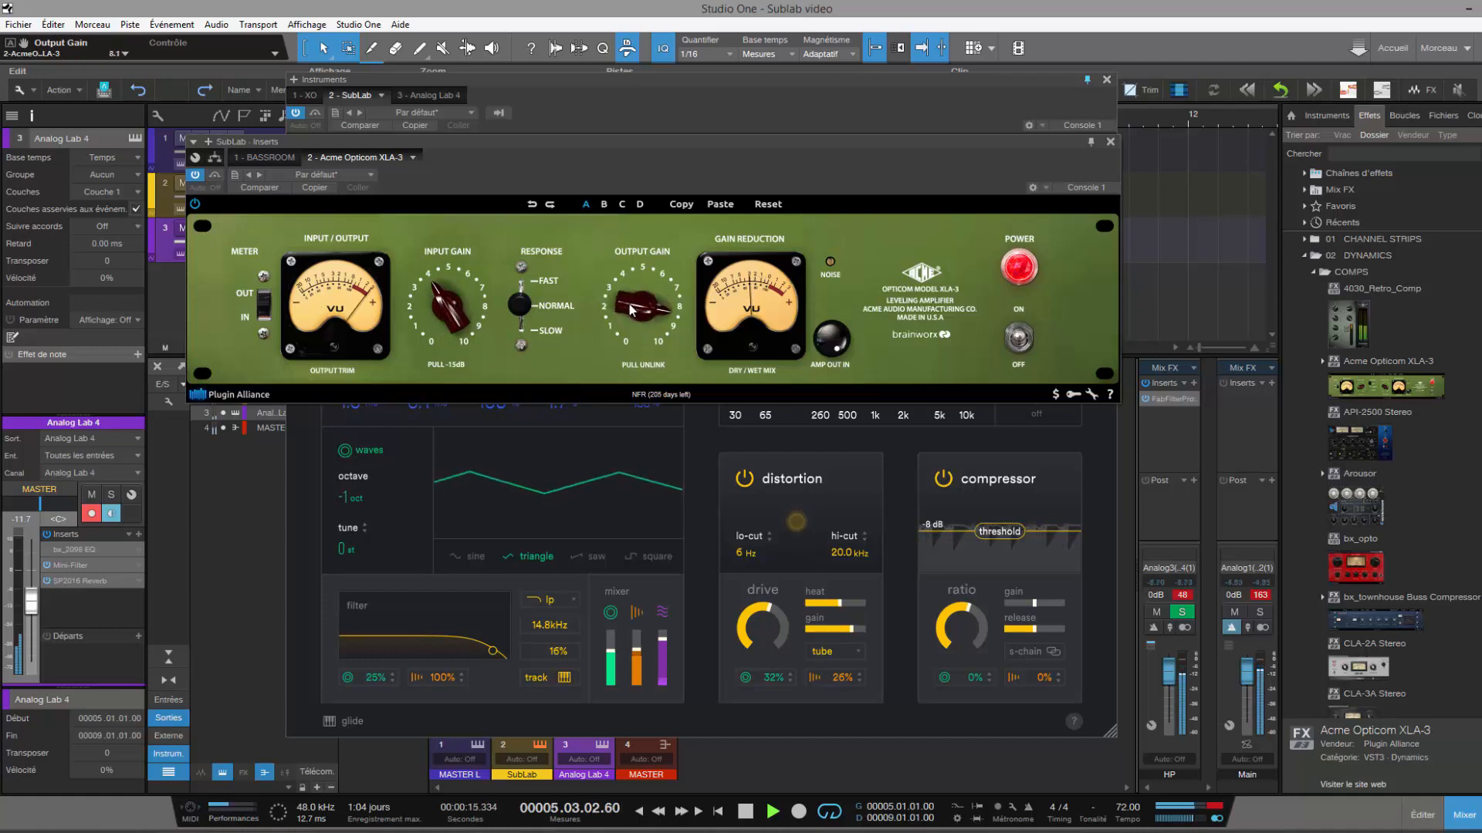
drag(636, 309, 638, 313)
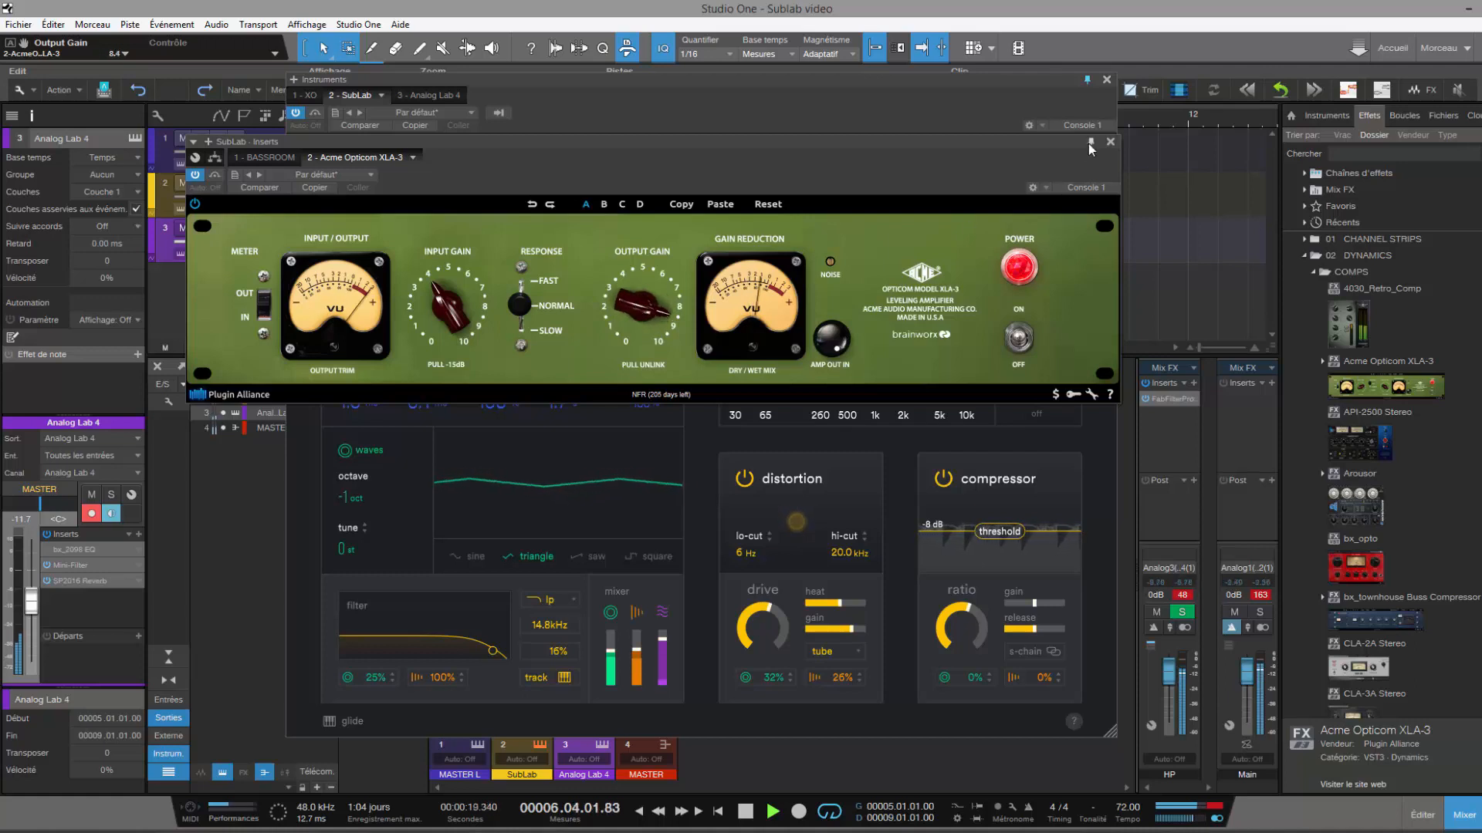
- Compare the bass with and without the XLA-3 by toggling its power, leaving it off
click(1017, 349)
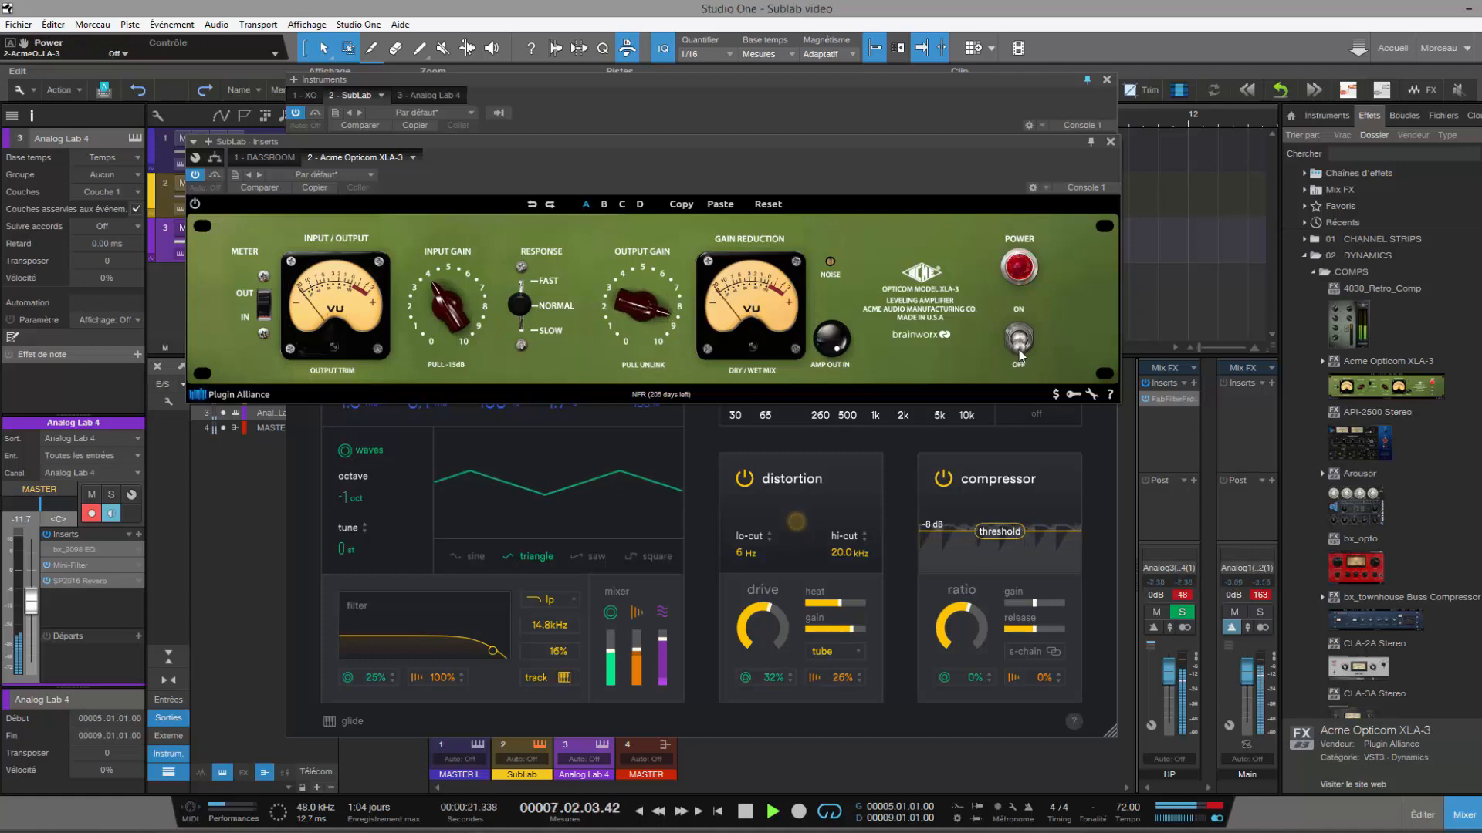
click(1024, 342)
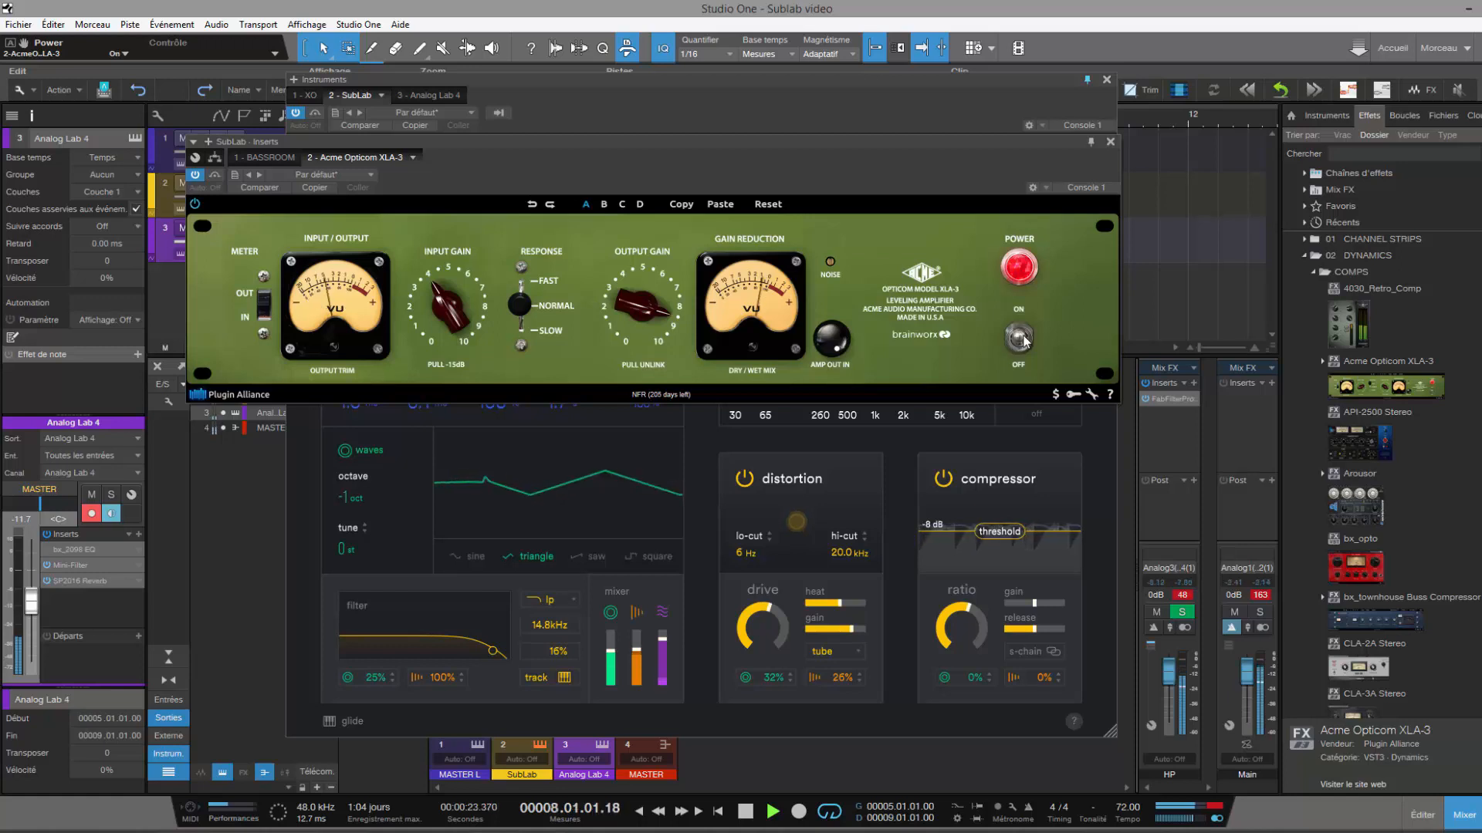
click(1019, 347)
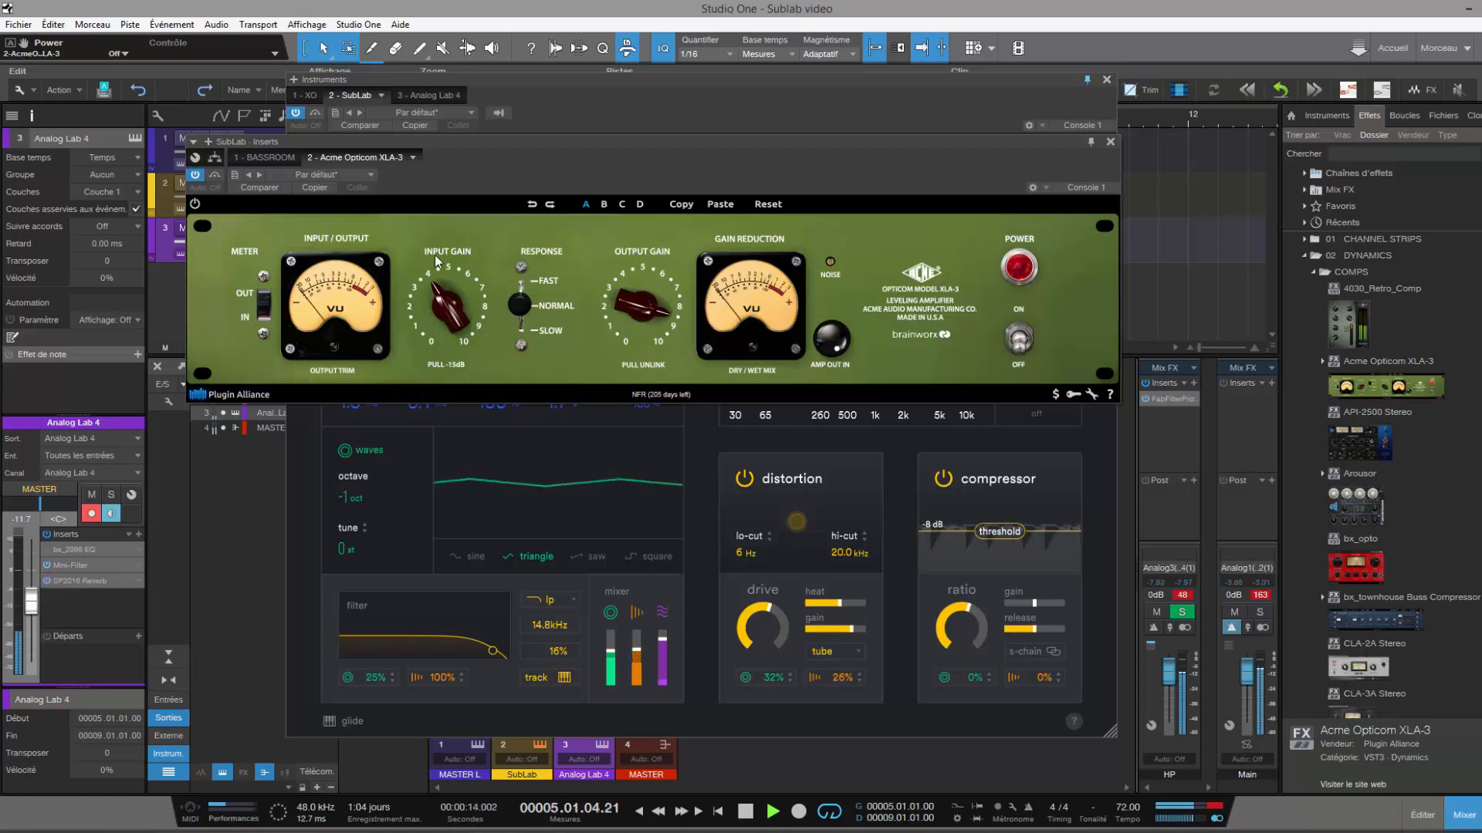
- Select the SubLab track and remove the Acme Opticom XLA-3 from its inserts
drag(477, 142, 585, 288)
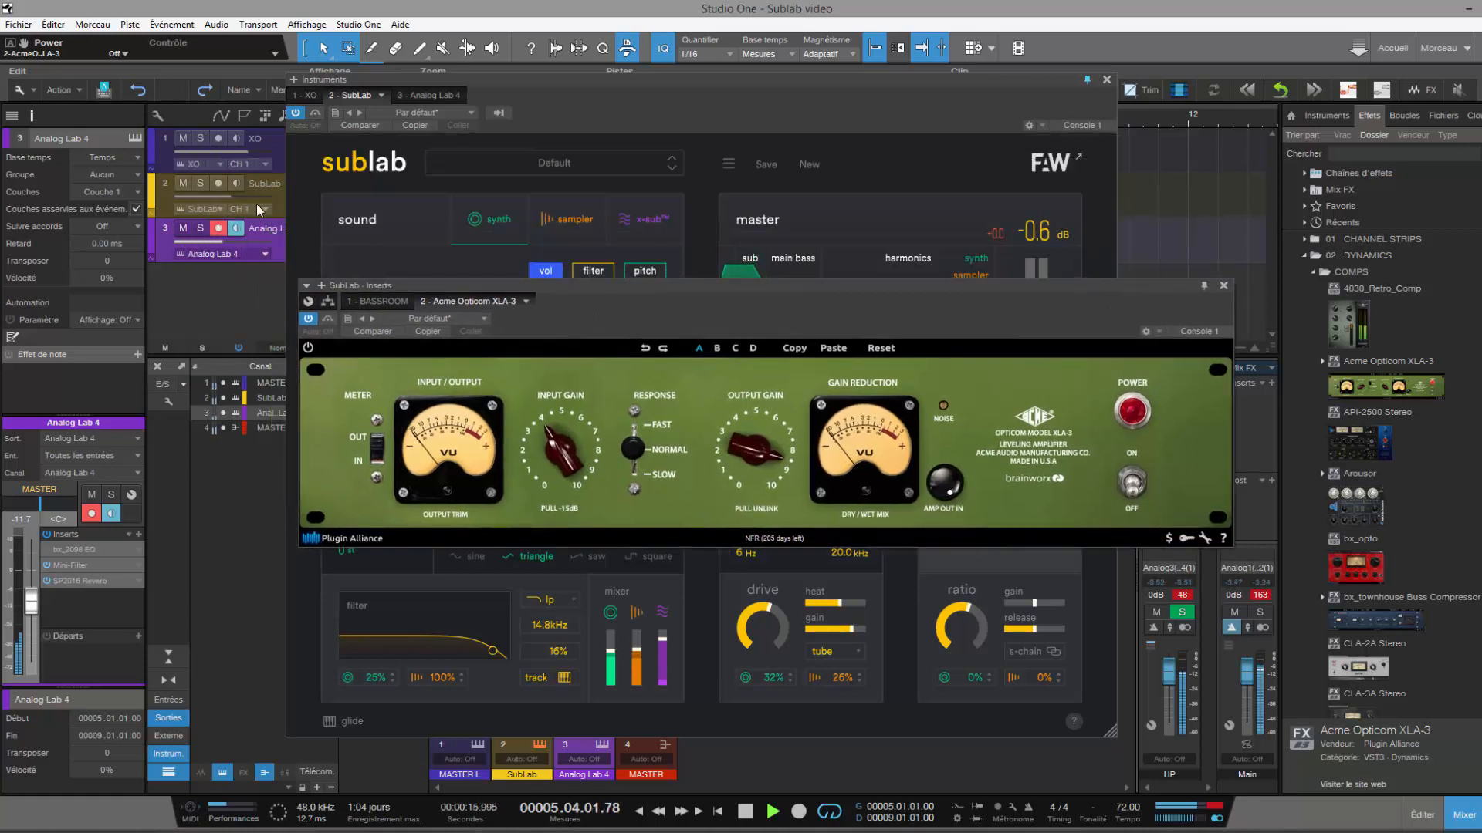
click(266, 186)
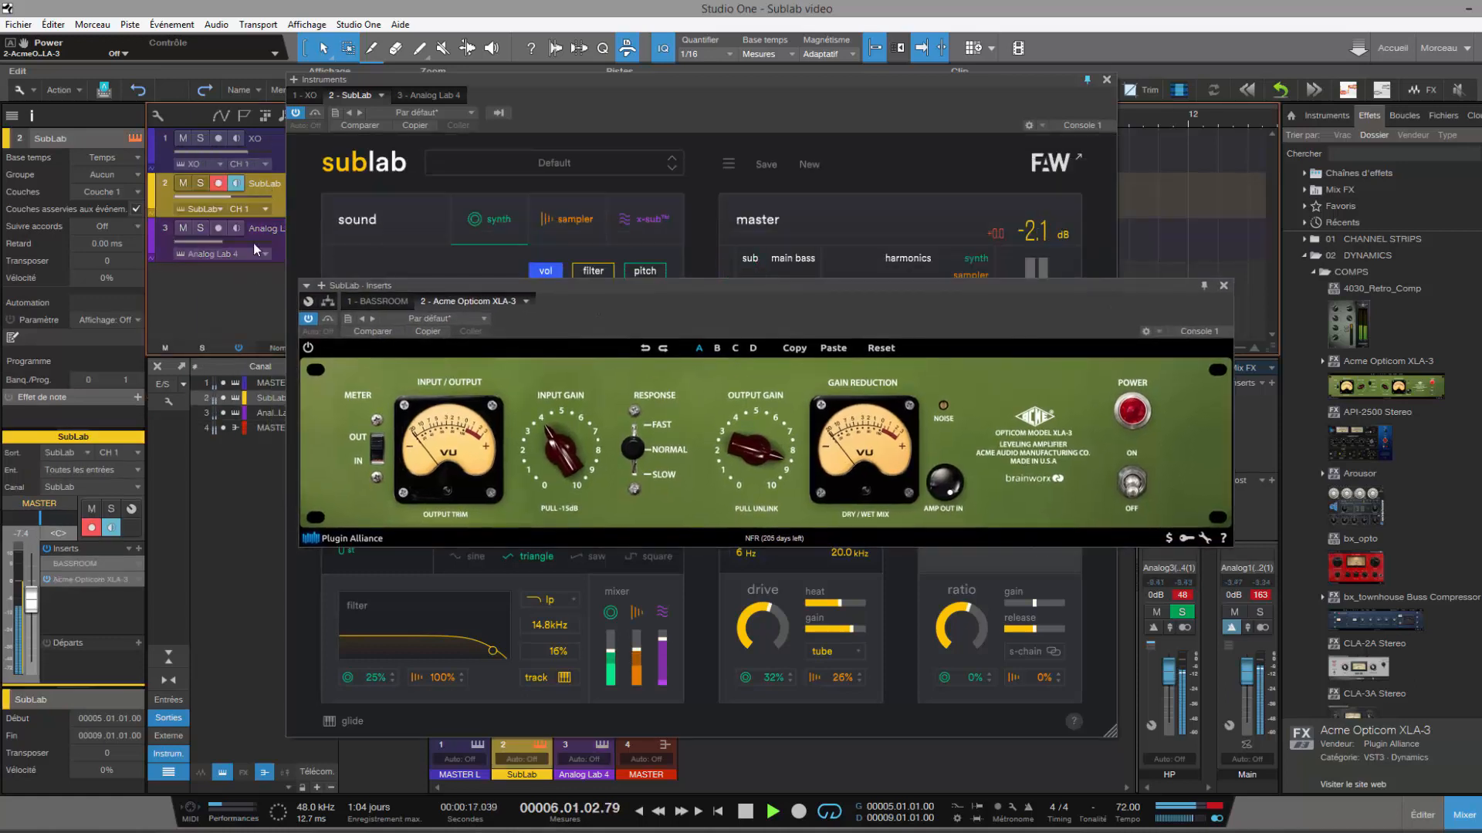
right_click(139, 579)
click(175, 736)
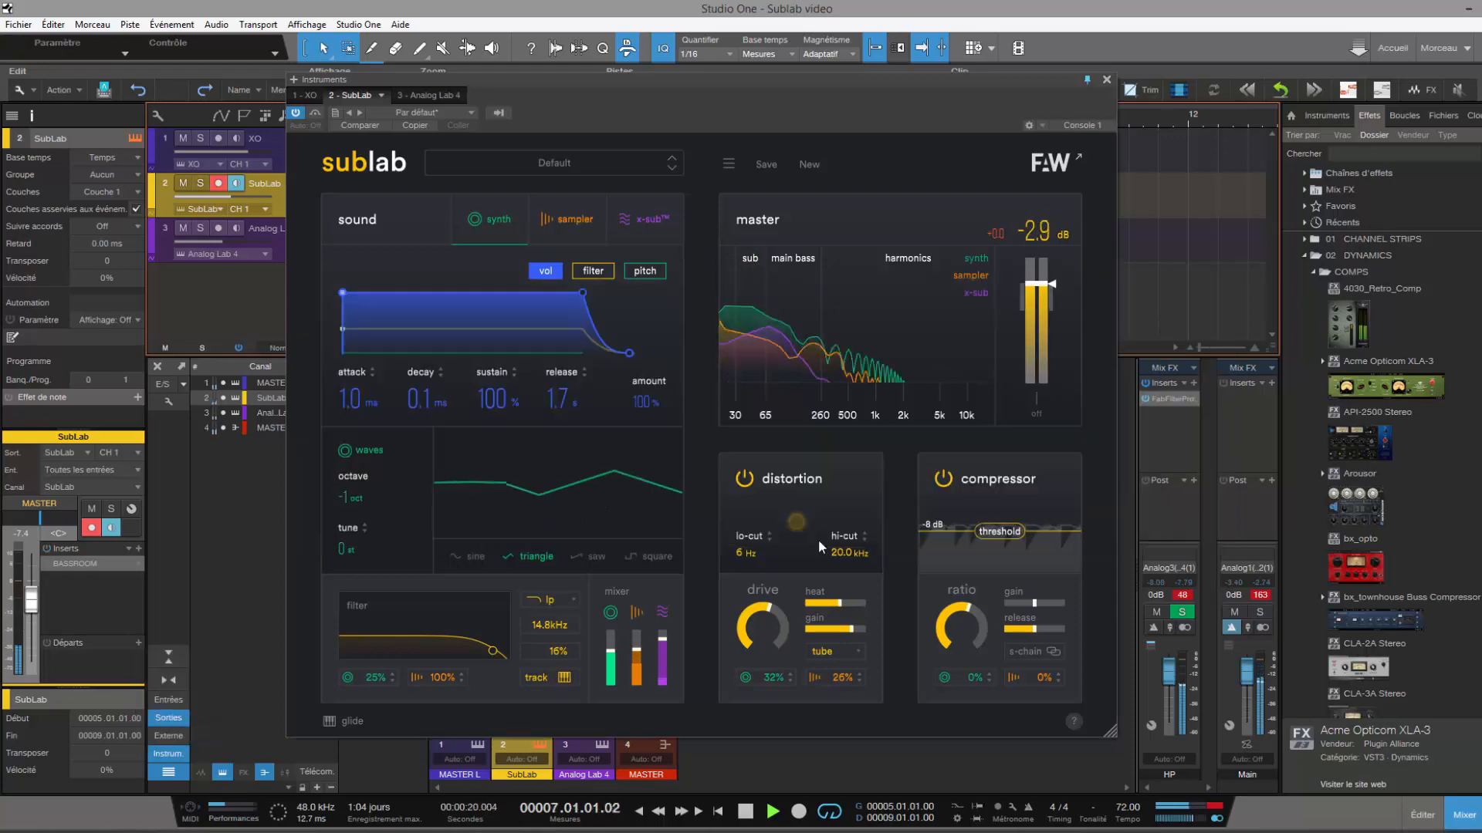
- Find elysia phils cascade in the distortion effects' Multis folder and insert it on the SubLab channel
scroll(1378, 447, down, 1)
scroll(1380, 449, down, 6)
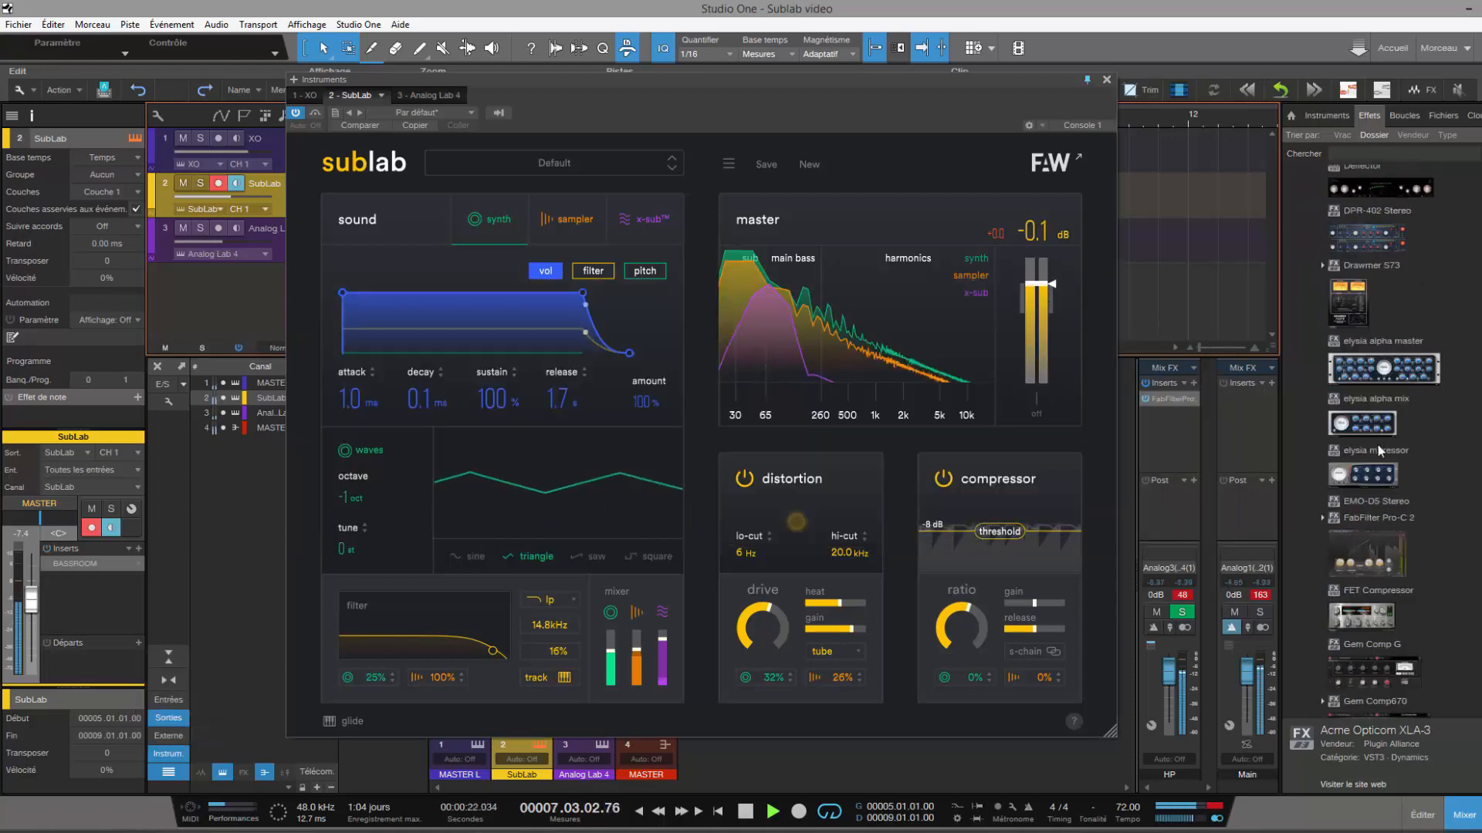
scroll(1389, 457, down, 5)
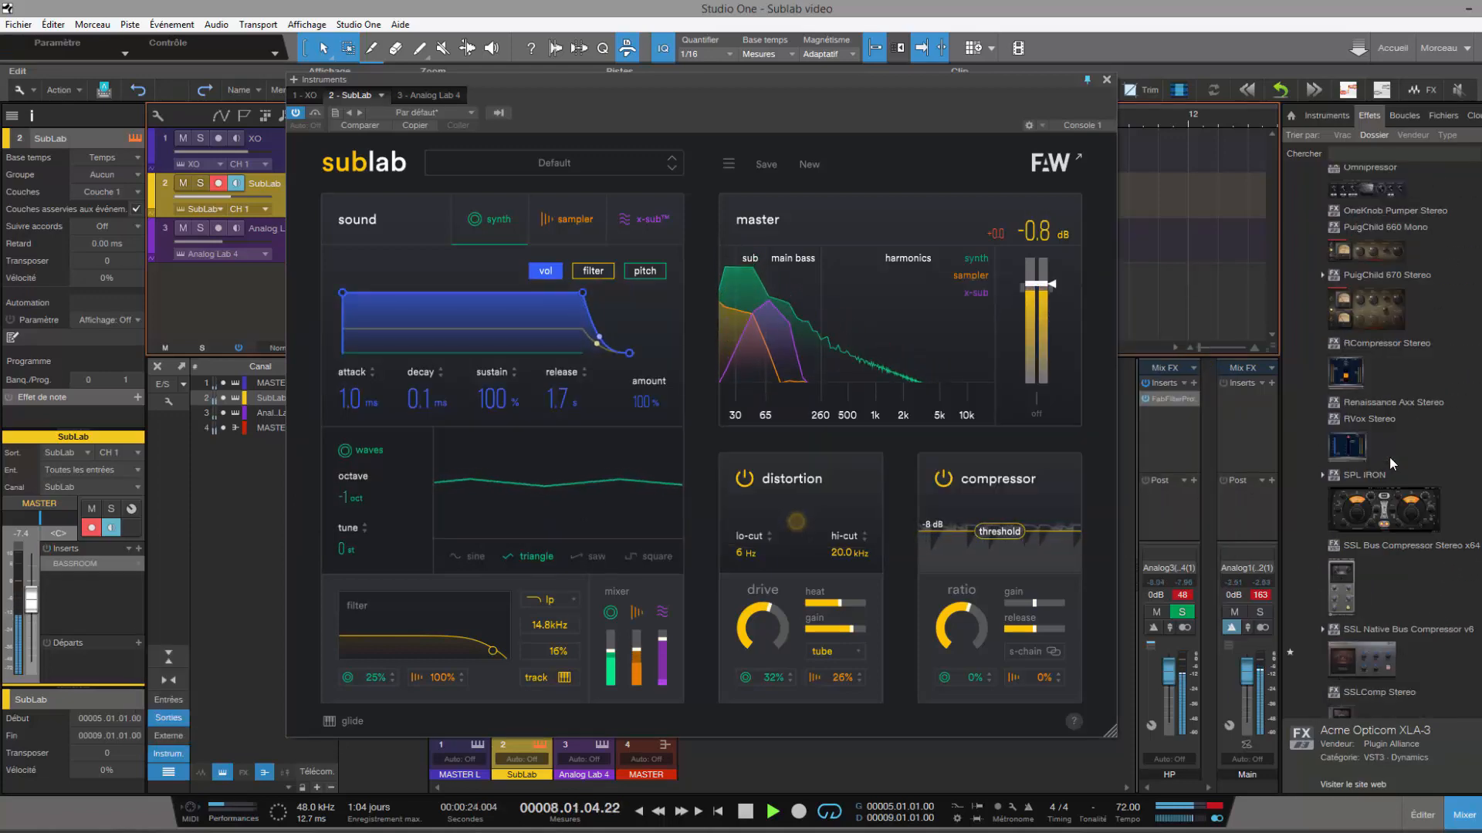
scroll(1391, 455, up, 8)
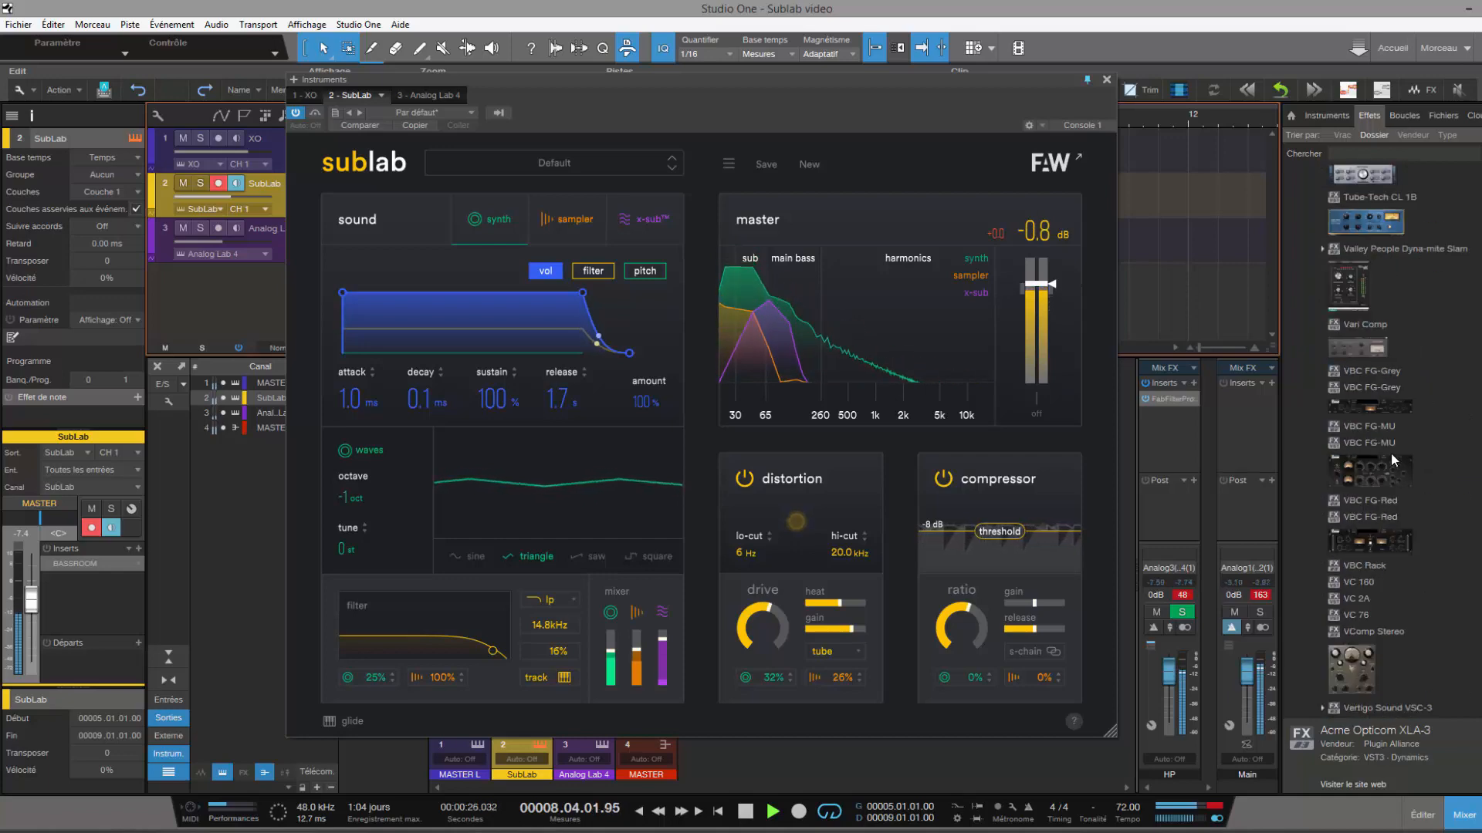
scroll(1392, 455, up, 3)
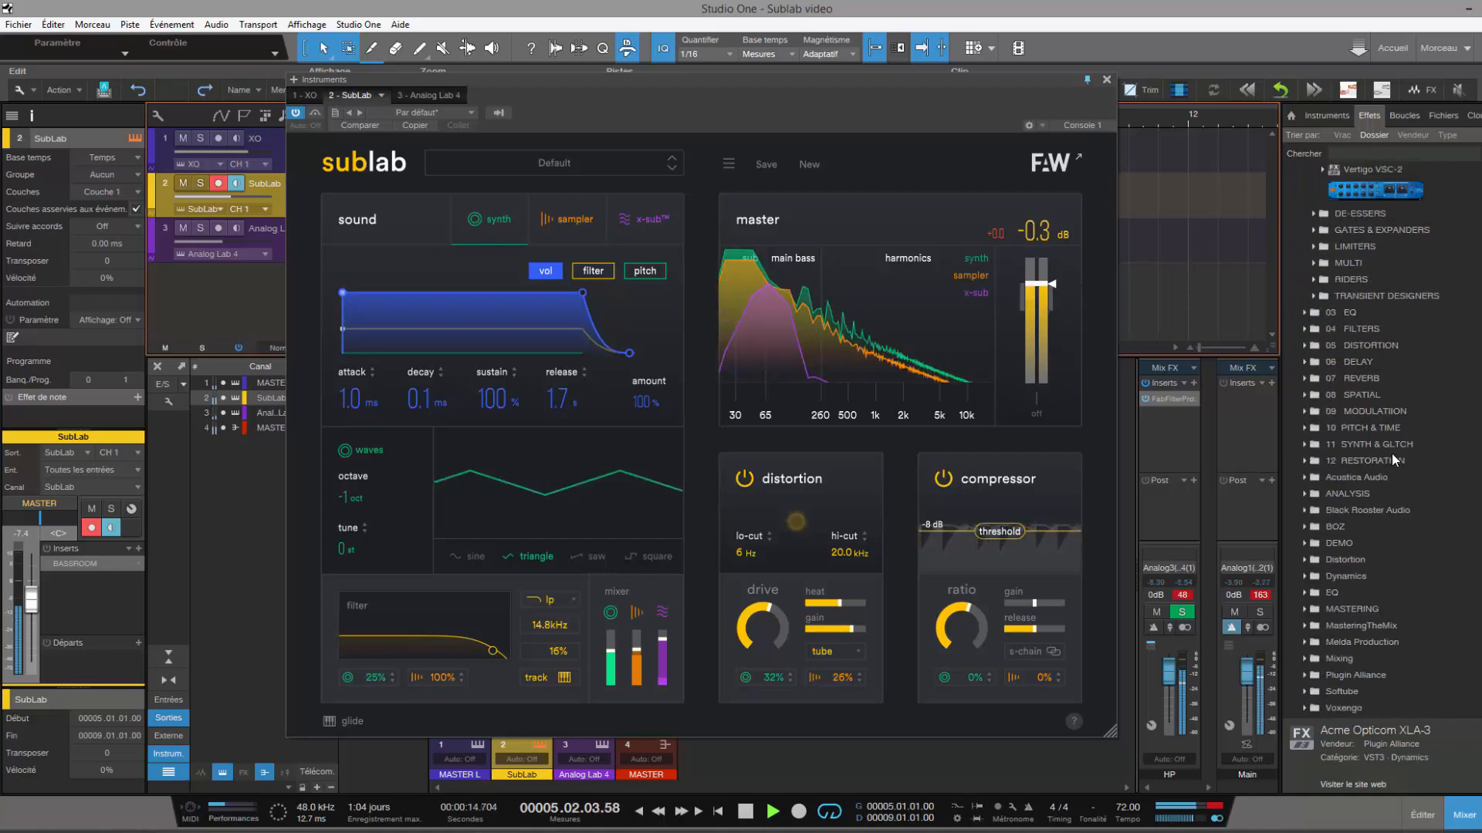
click(1305, 347)
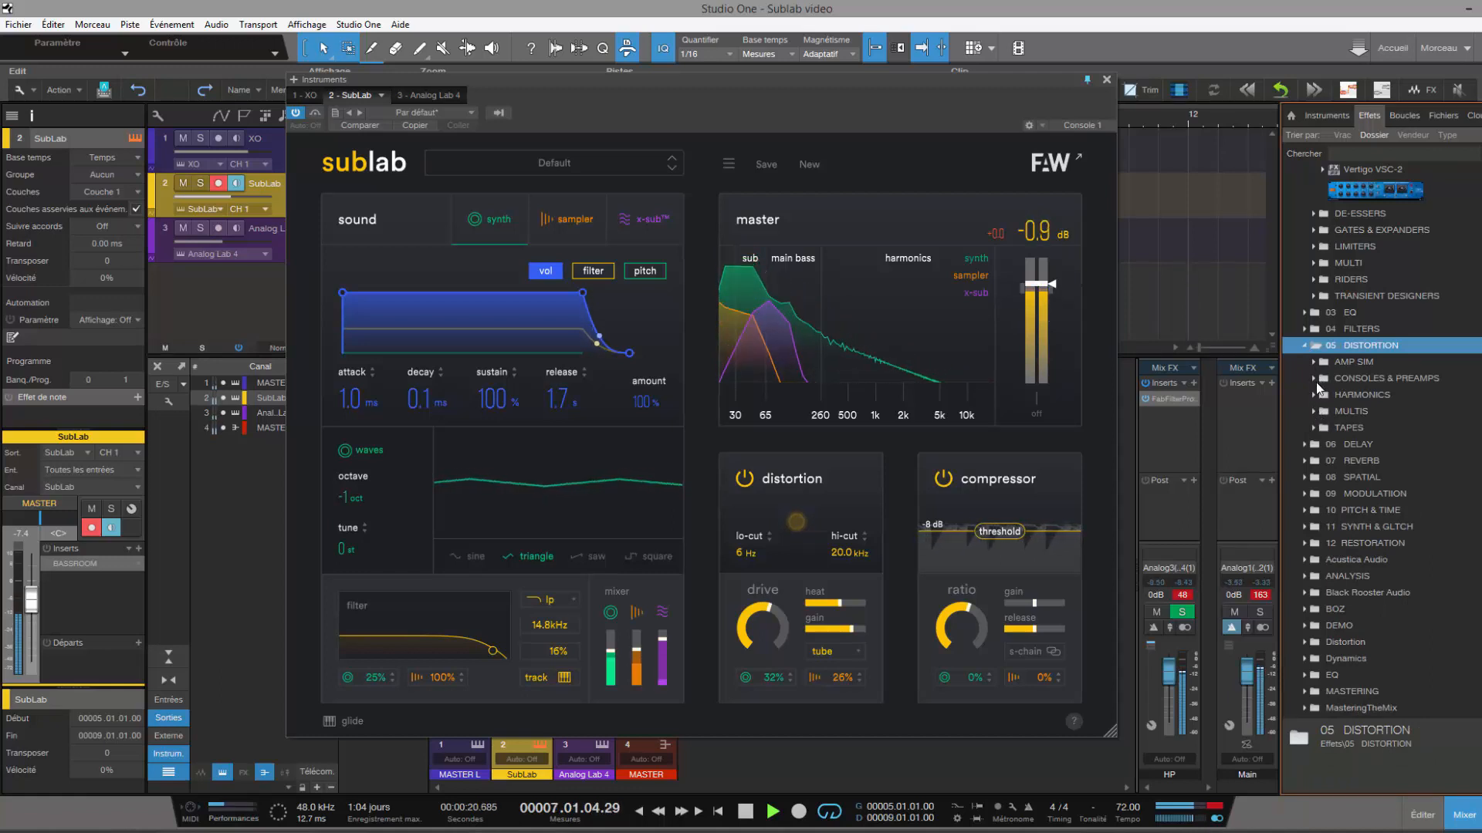
click(1313, 410)
scroll(1347, 446, down, 5)
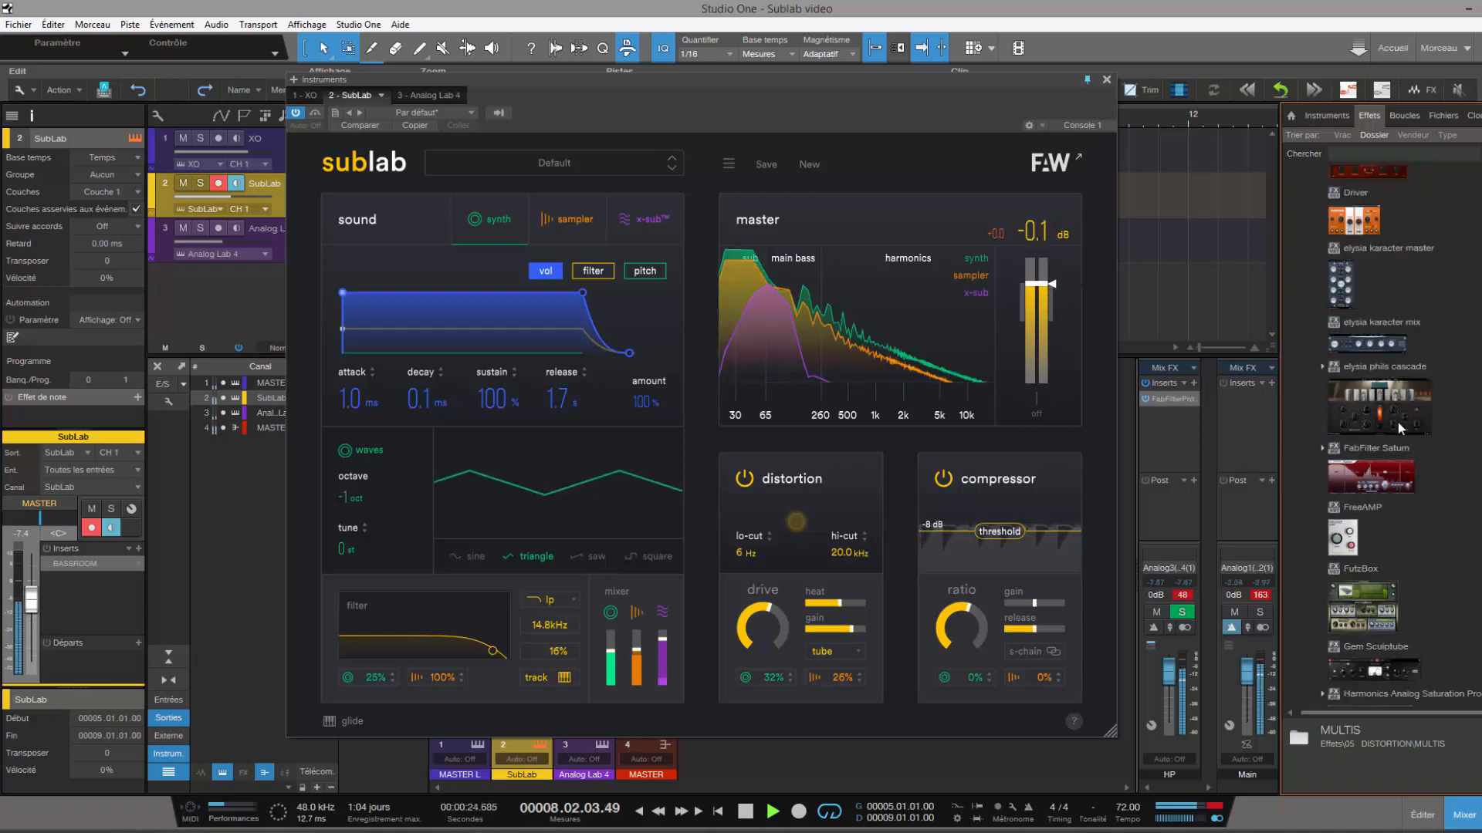
drag(1397, 423, 117, 590)
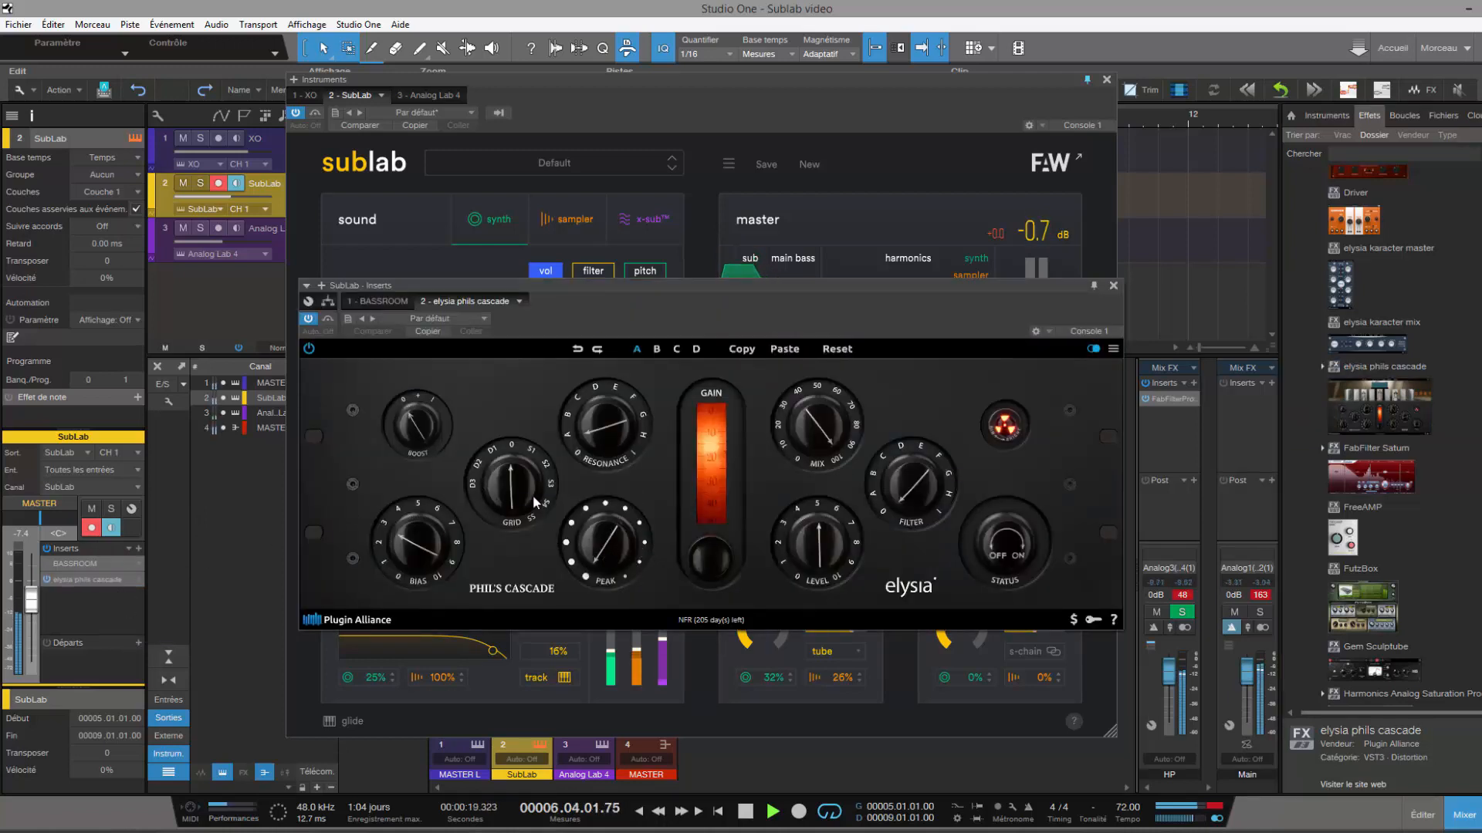
- Set Phil's Cascade's grid to S1, gain to 25.0 and filter to 8 kHz, keep boost off, and lower the level slightly
drag(523, 476, 519, 462)
drag(417, 424, 422, 414)
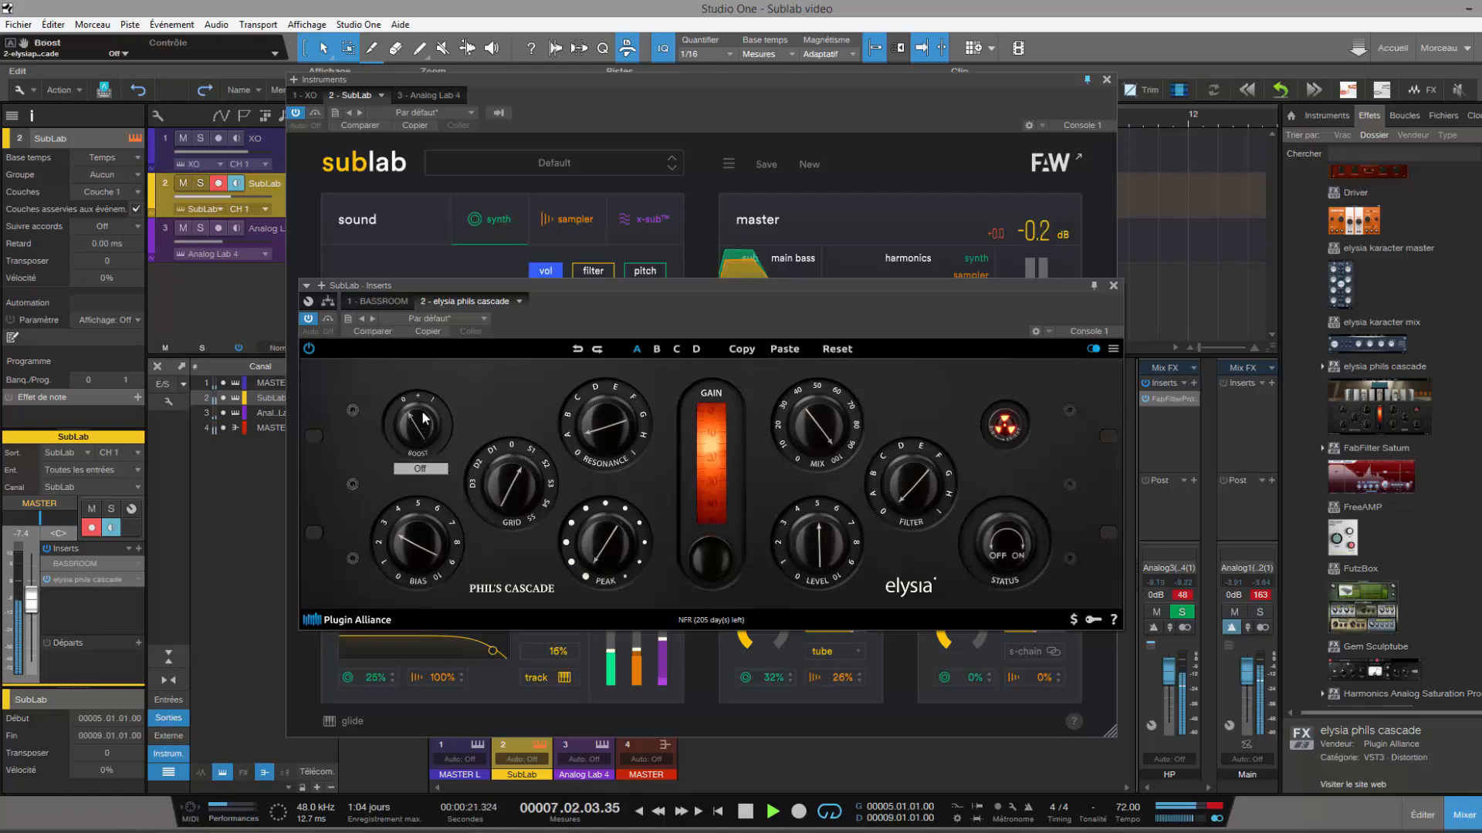
mouse_move(704, 560)
mouse_down()
mouse_move(706, 543)
mouse_move(729, 559)
mouse_up()
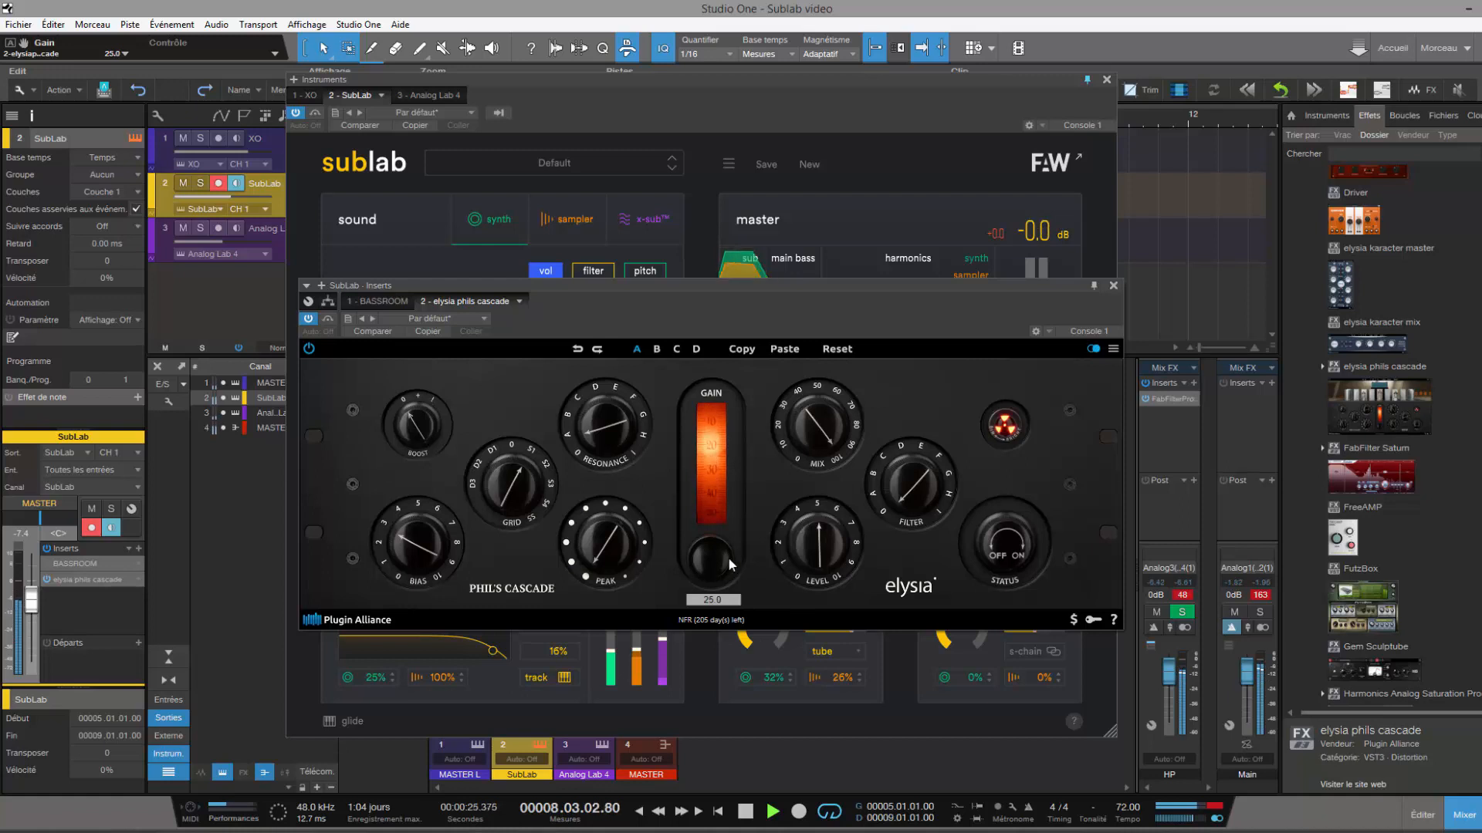
mouse_move(818, 539)
mouse_down()
mouse_move(809, 549)
mouse_move(837, 524)
mouse_up()
drag(910, 492, 907, 465)
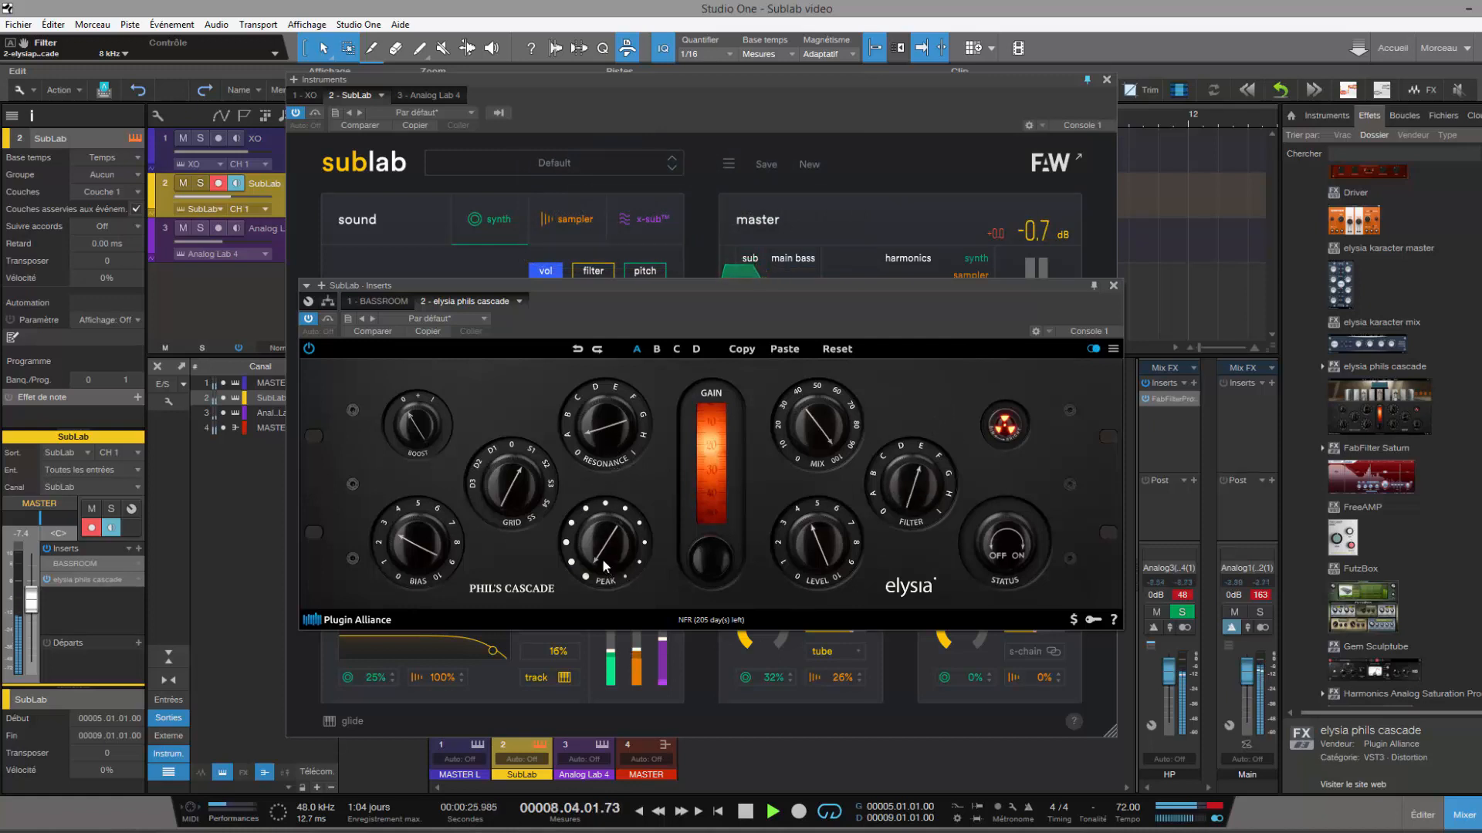
- Set Phil's Cascade's resonance to 2.5 kHz, raise its peak, and lower the level to -3.7 dB
drag(602, 559, 609, 473)
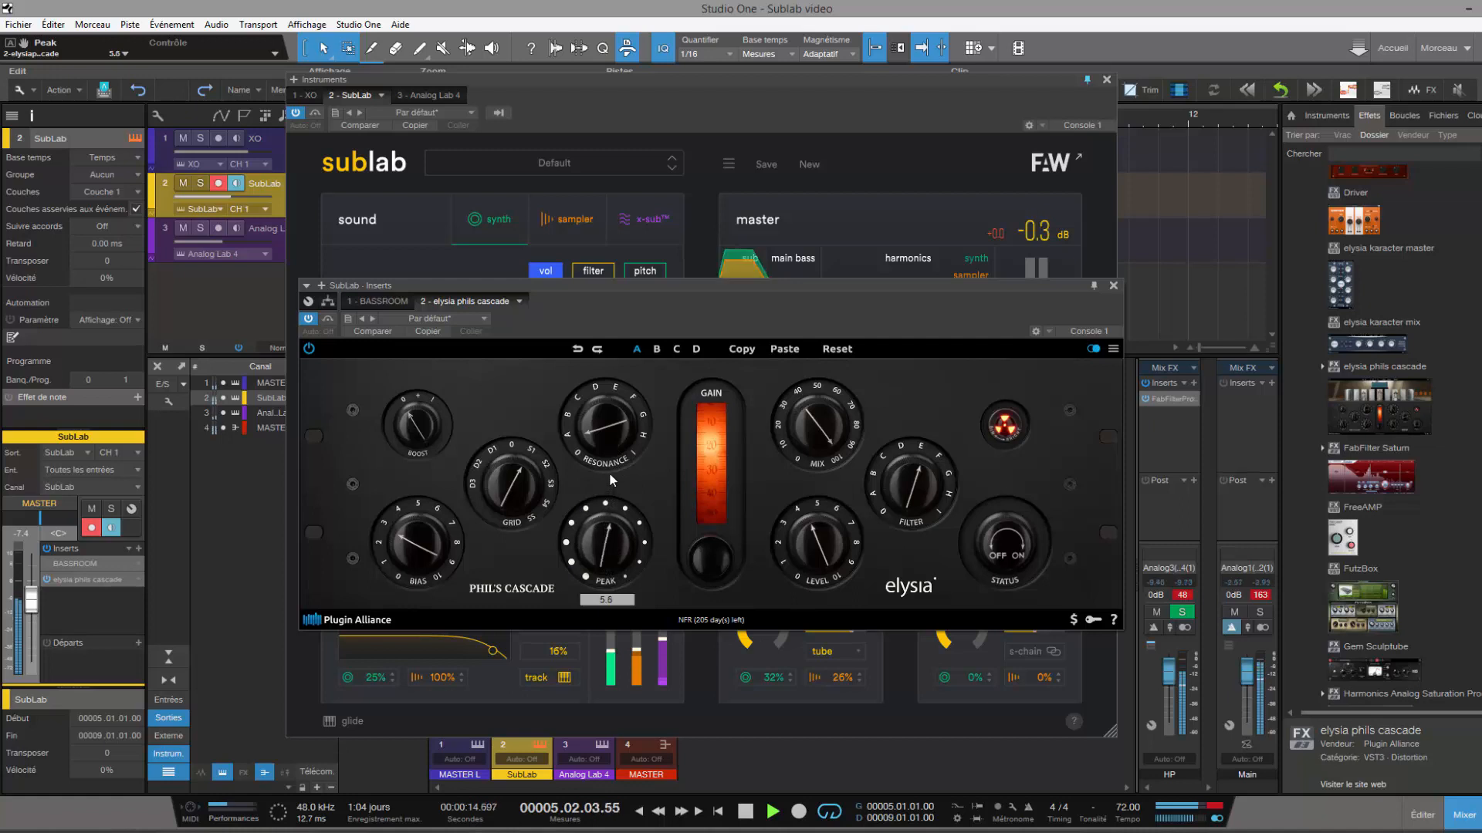
mouse_move(611, 407)
mouse_down()
mouse_move(628, 390)
mouse_move(620, 413)
mouse_up()
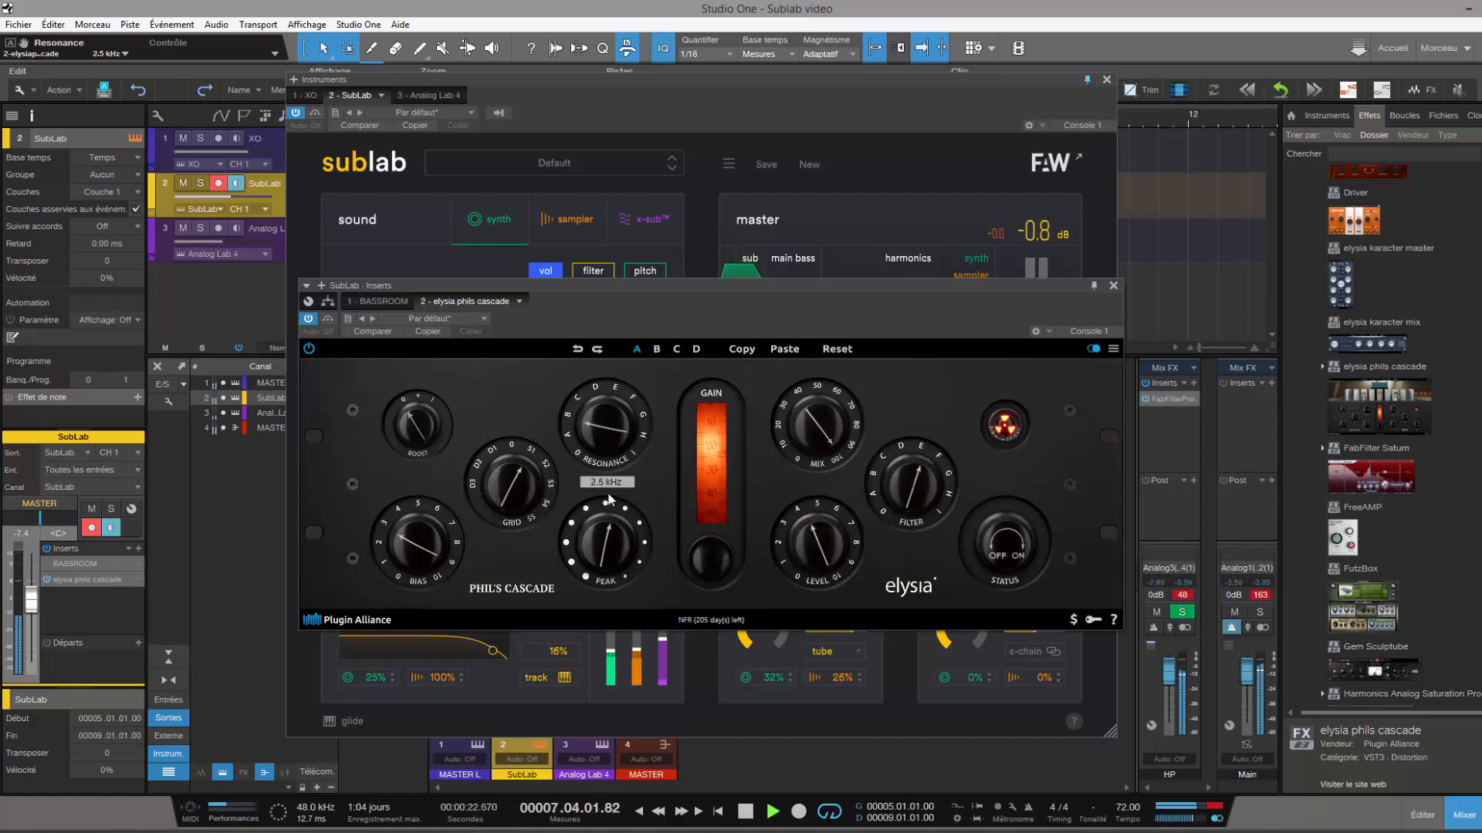
drag(610, 500, 591, 583)
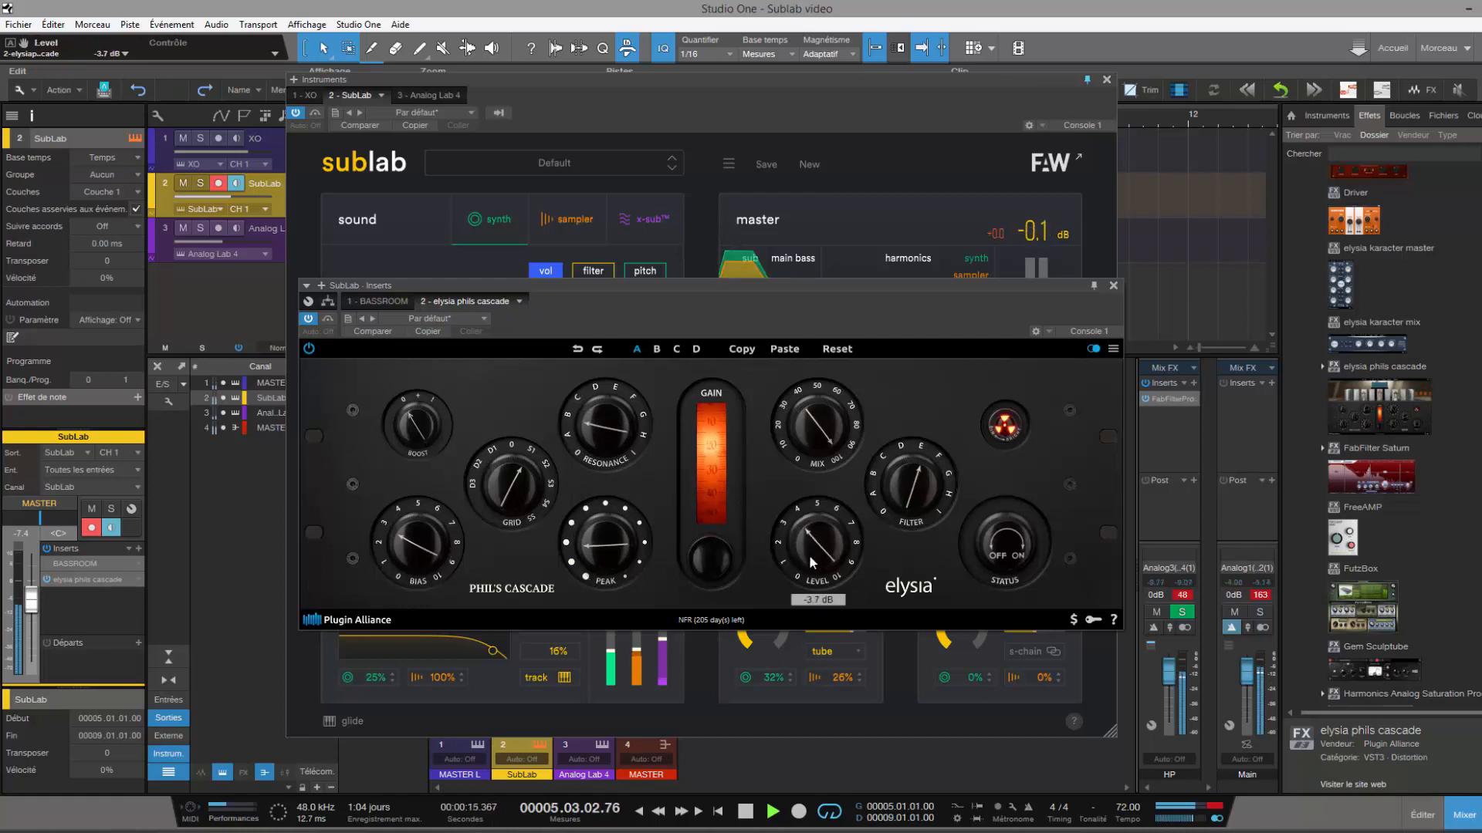
- Set Phil's Cascade's level to -2.9 dB while comparing it with bypass, and try its grid settings, ending on S1 with the effect on
click(984, 553)
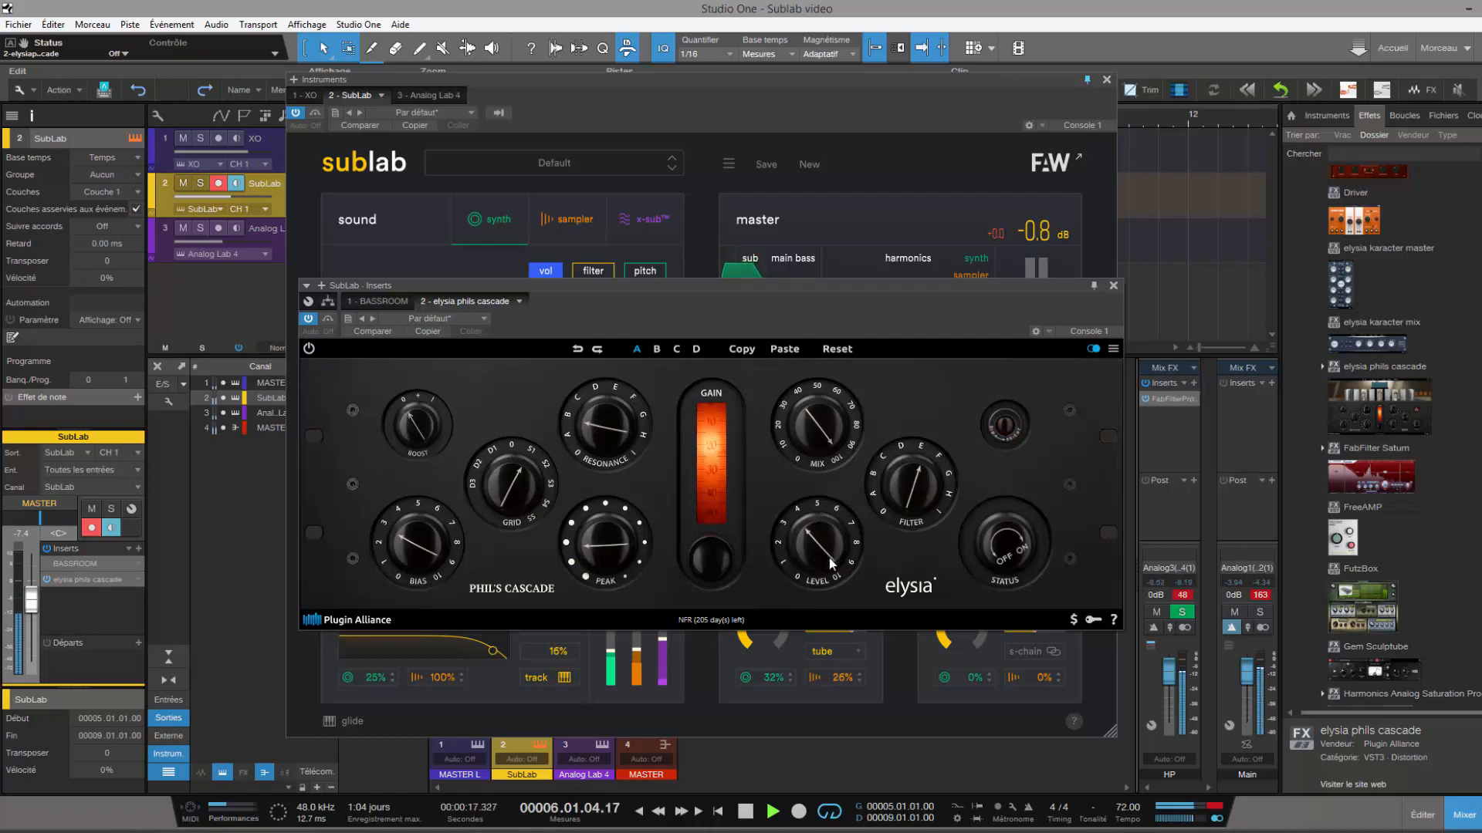
drag(815, 544, 816, 546)
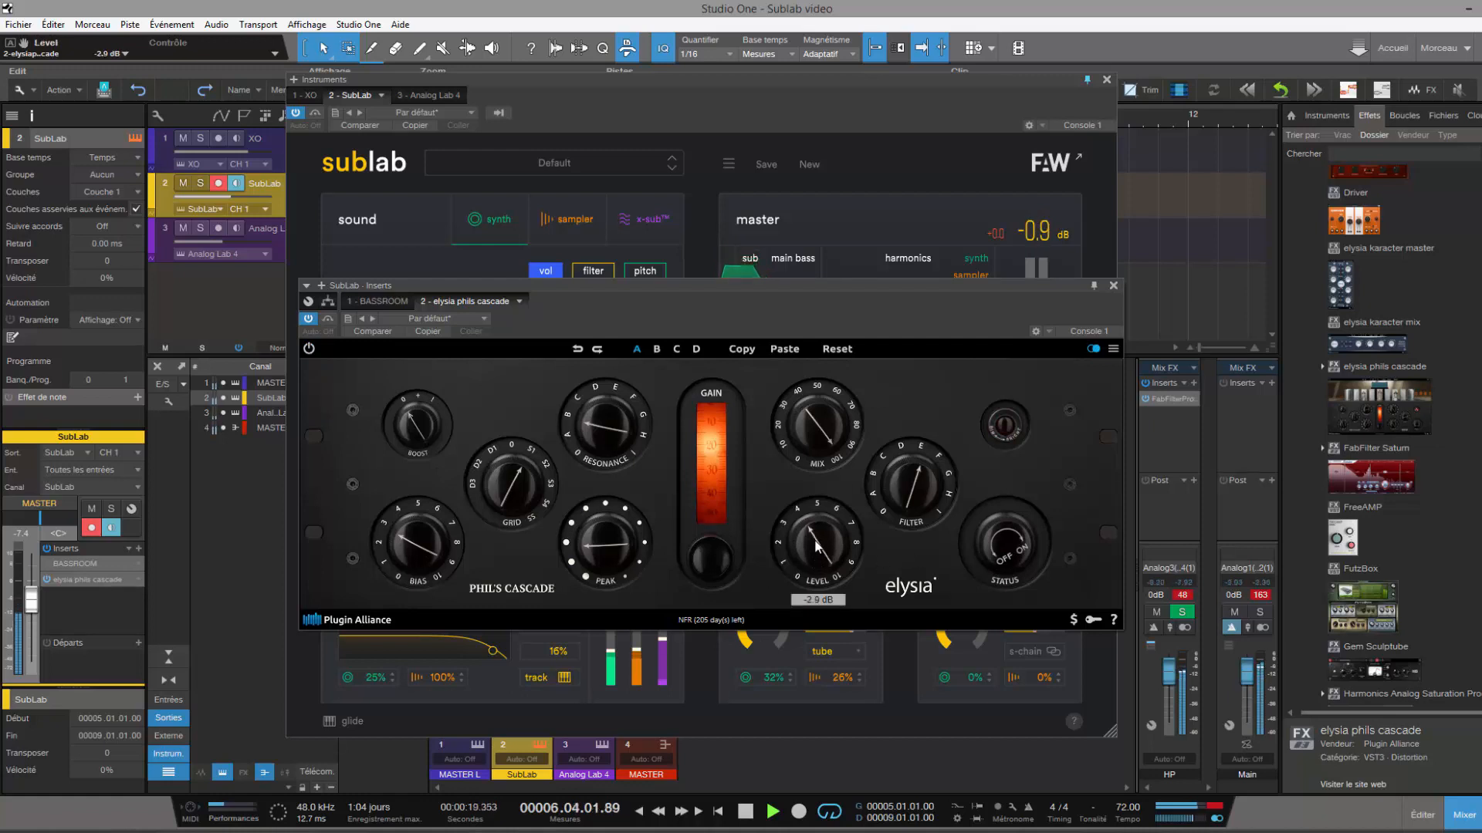
click(1016, 550)
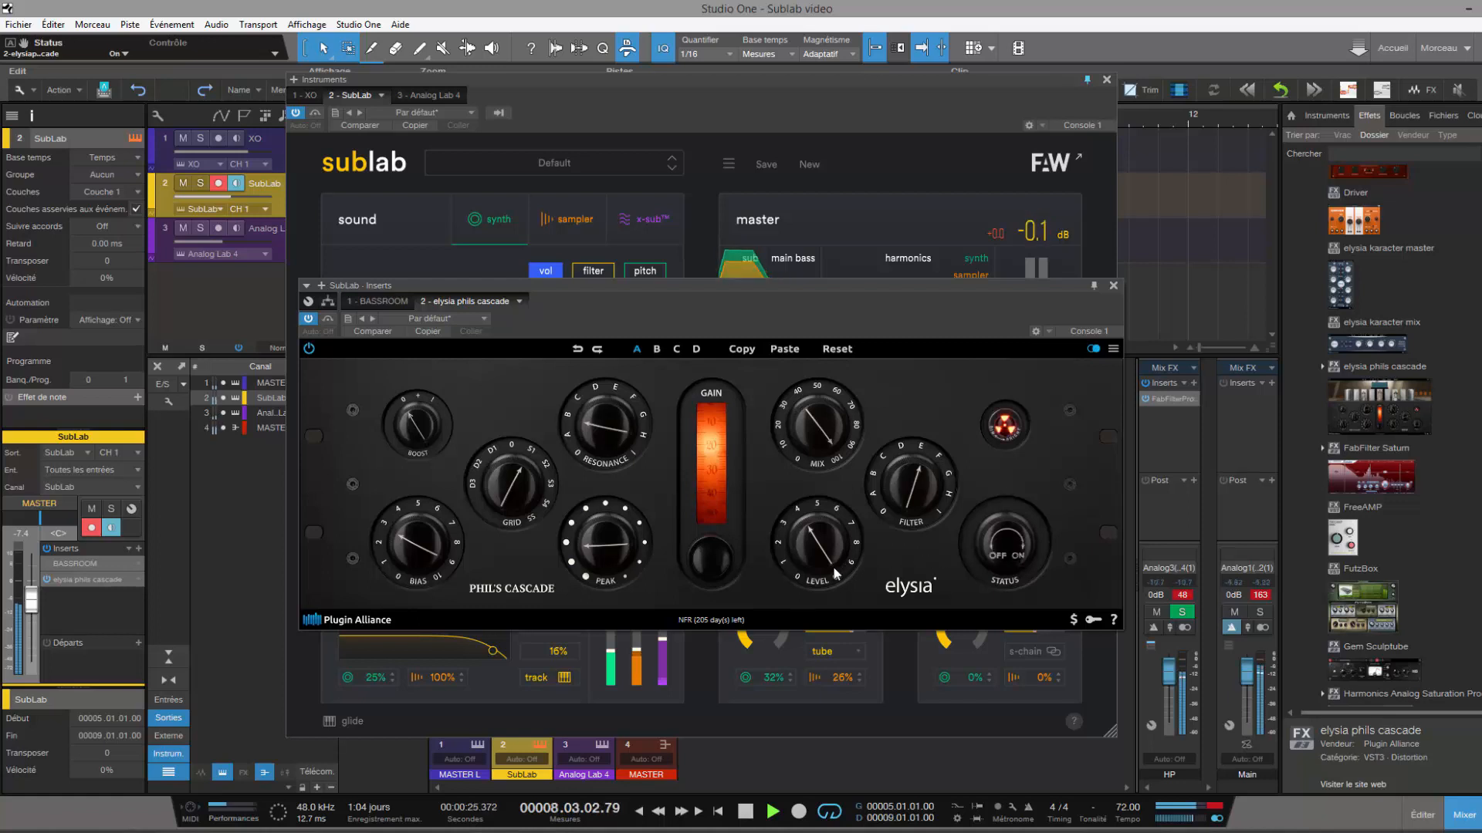
drag(509, 485, 509, 498)
drag(509, 499, 517, 477)
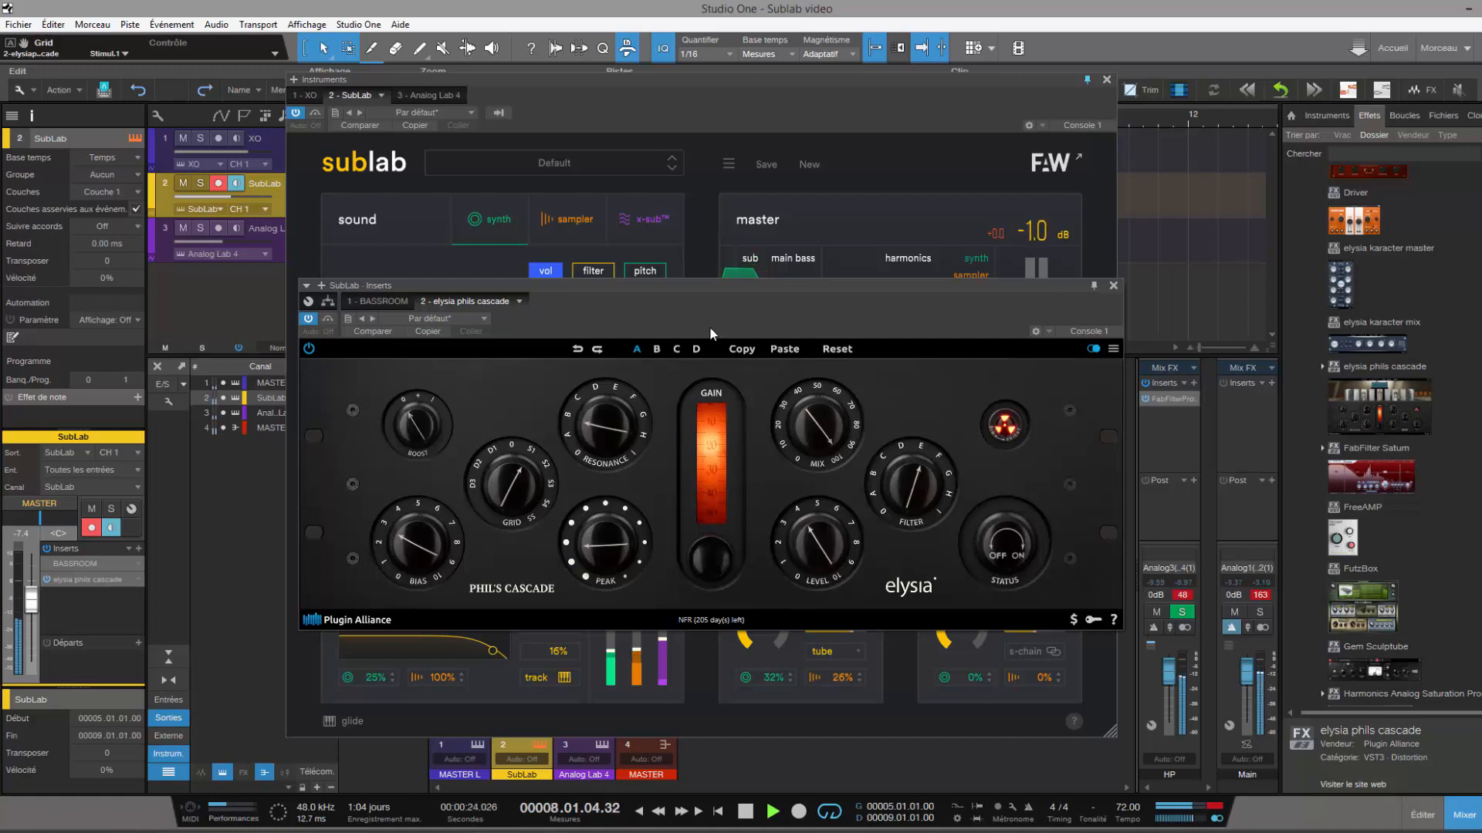
- Move the Phil's Cascade window off SubLab, set the sampler's lo-cut to 5 Hz, and return to the synth page
drag(707, 285, 1096, 176)
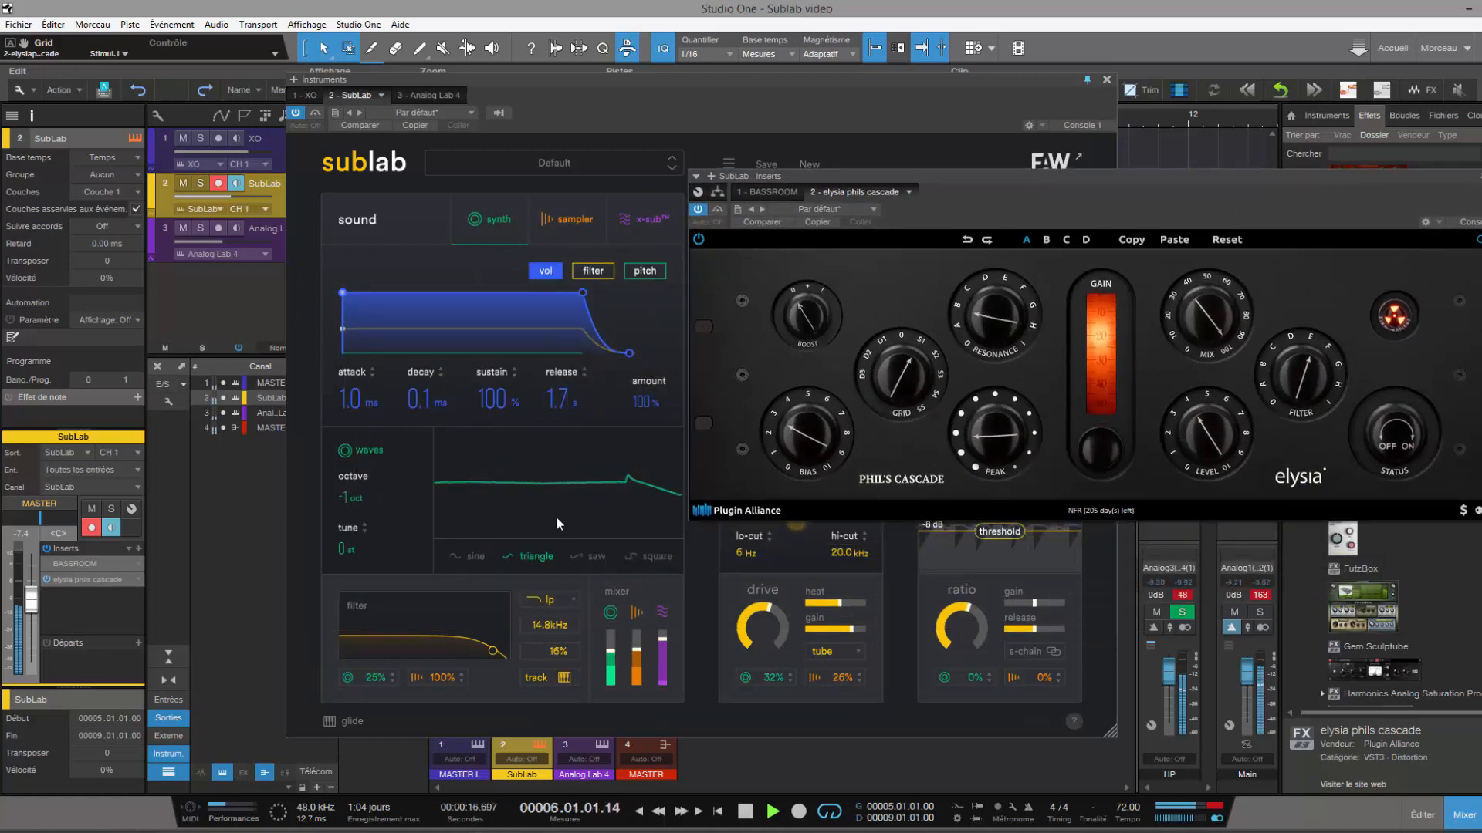
click(566, 223)
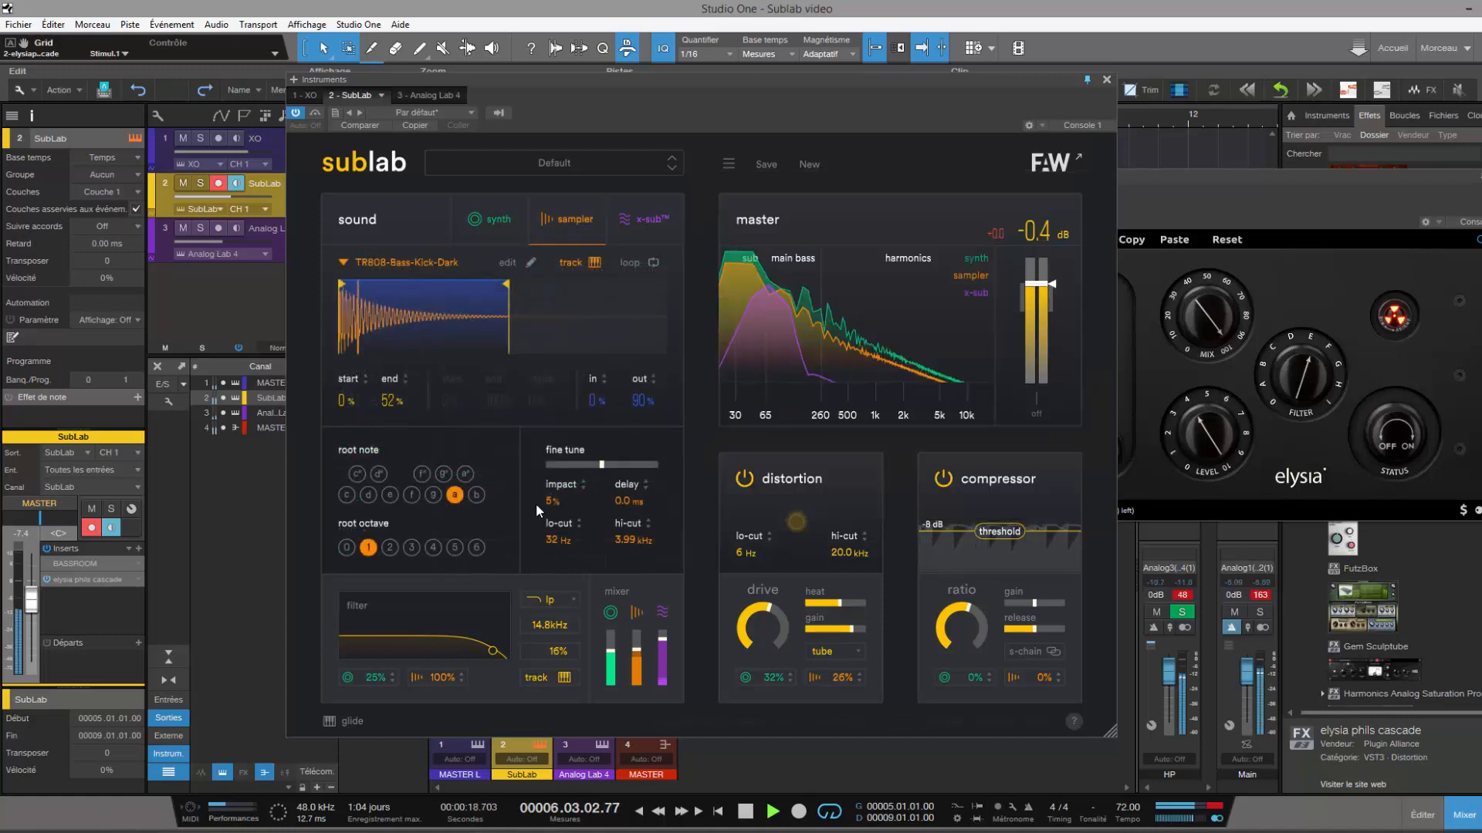
drag(557, 544, 532, 653)
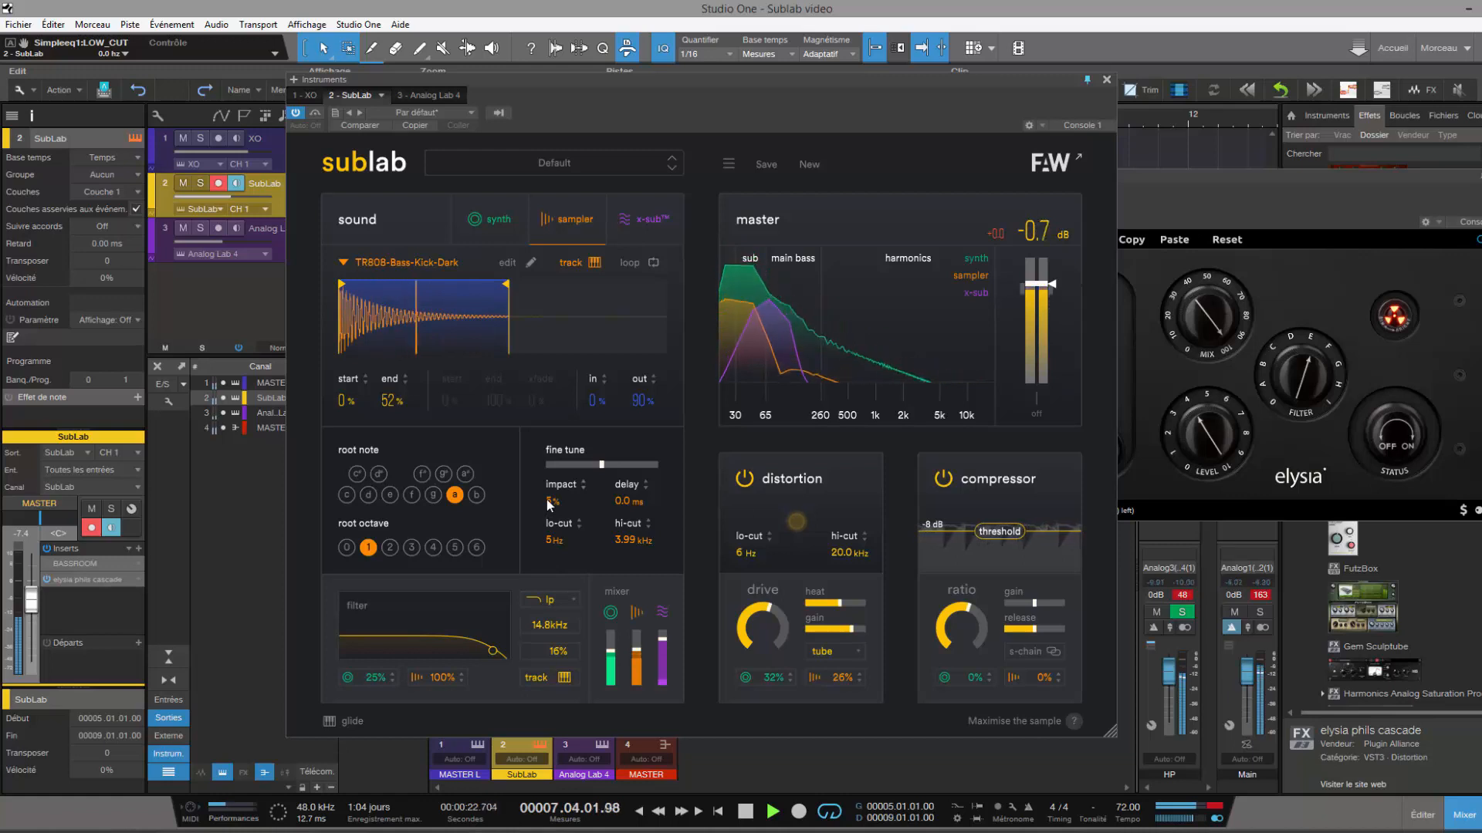
click(503, 237)
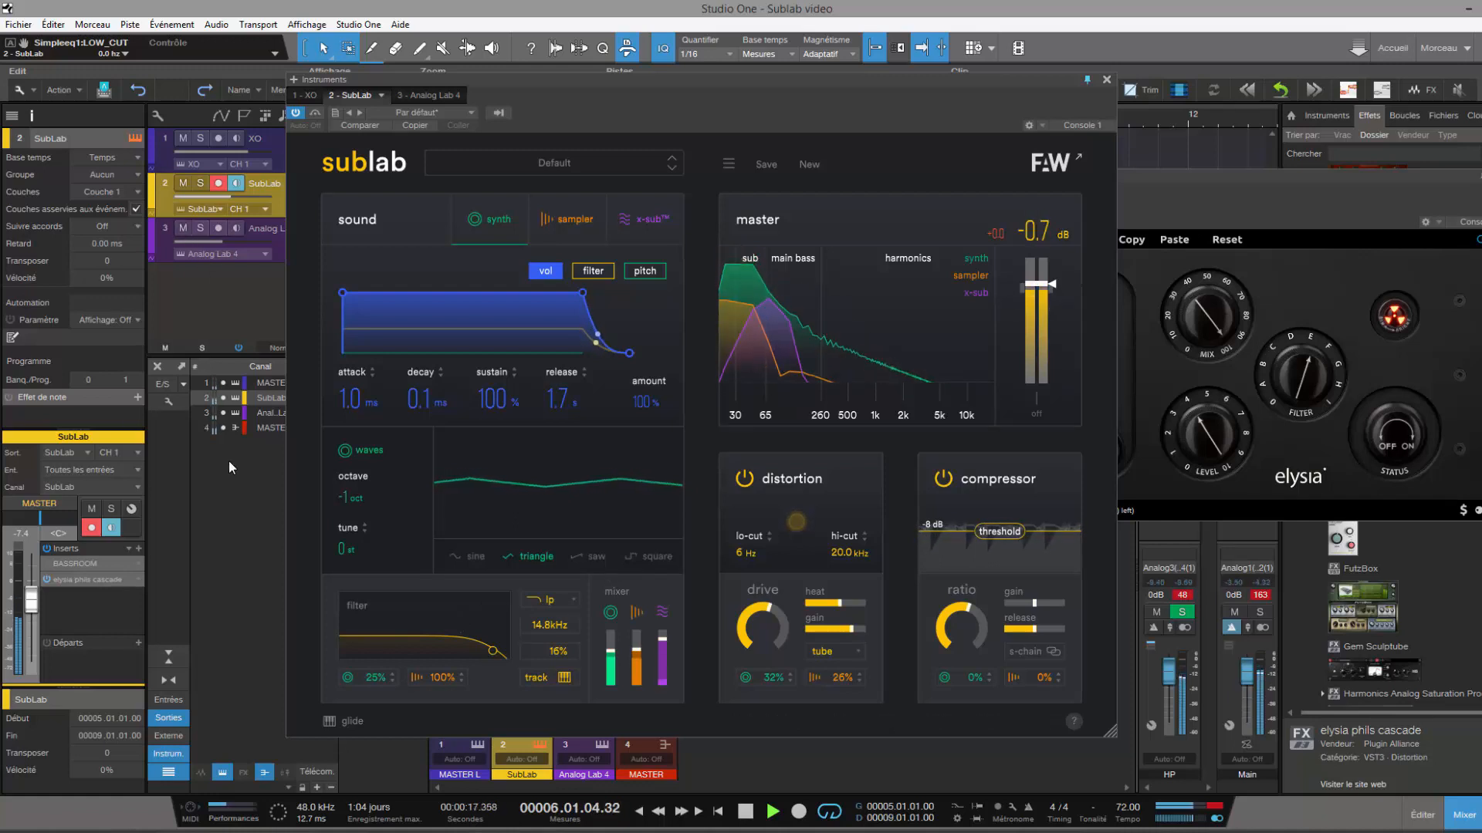
- Select the Analog Lab 4 track and open its Mini-Filter insert with the whole plug-in window in view
click(278, 231)
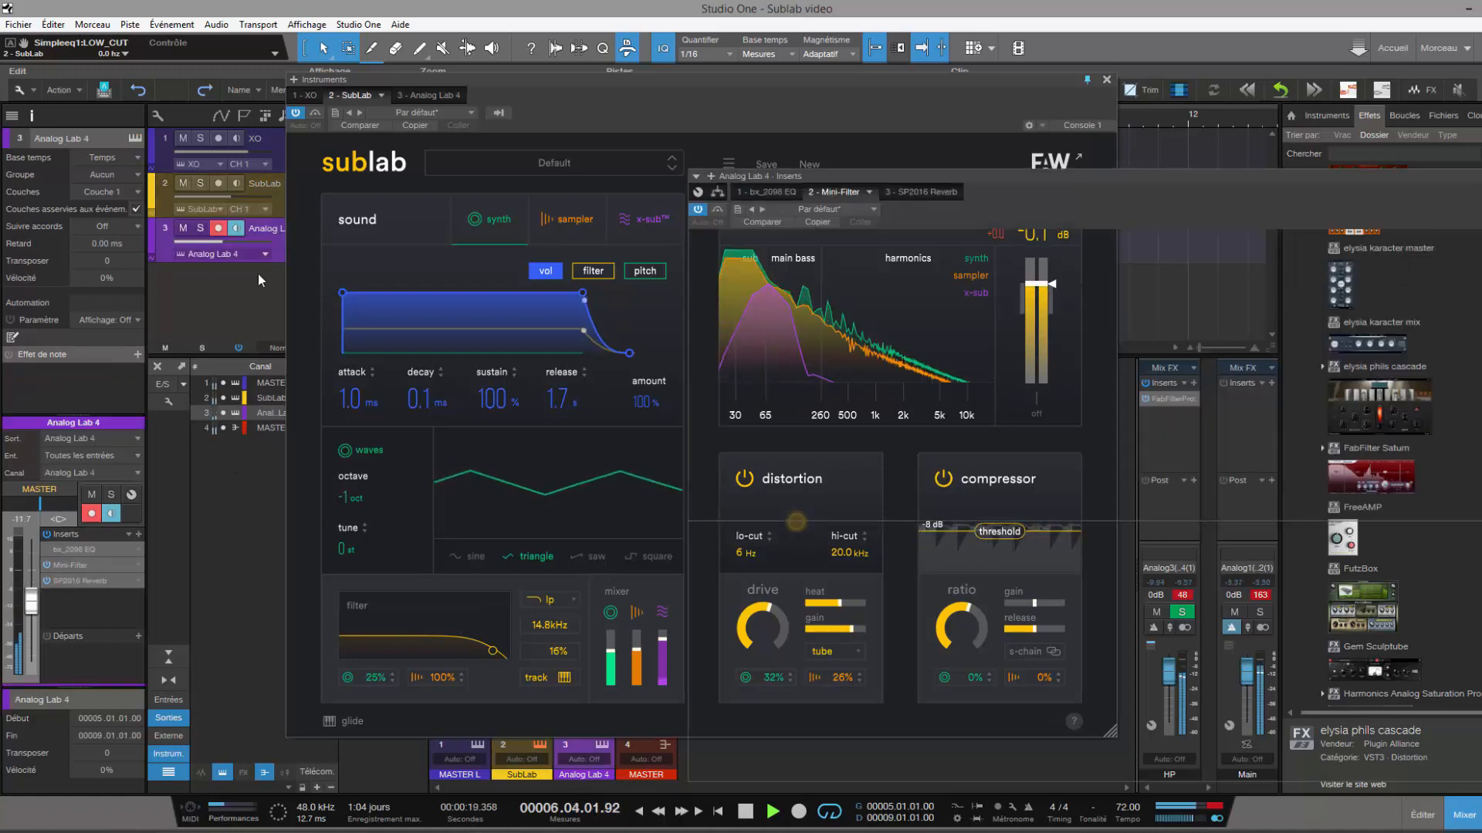
click(92, 566)
click(110, 565)
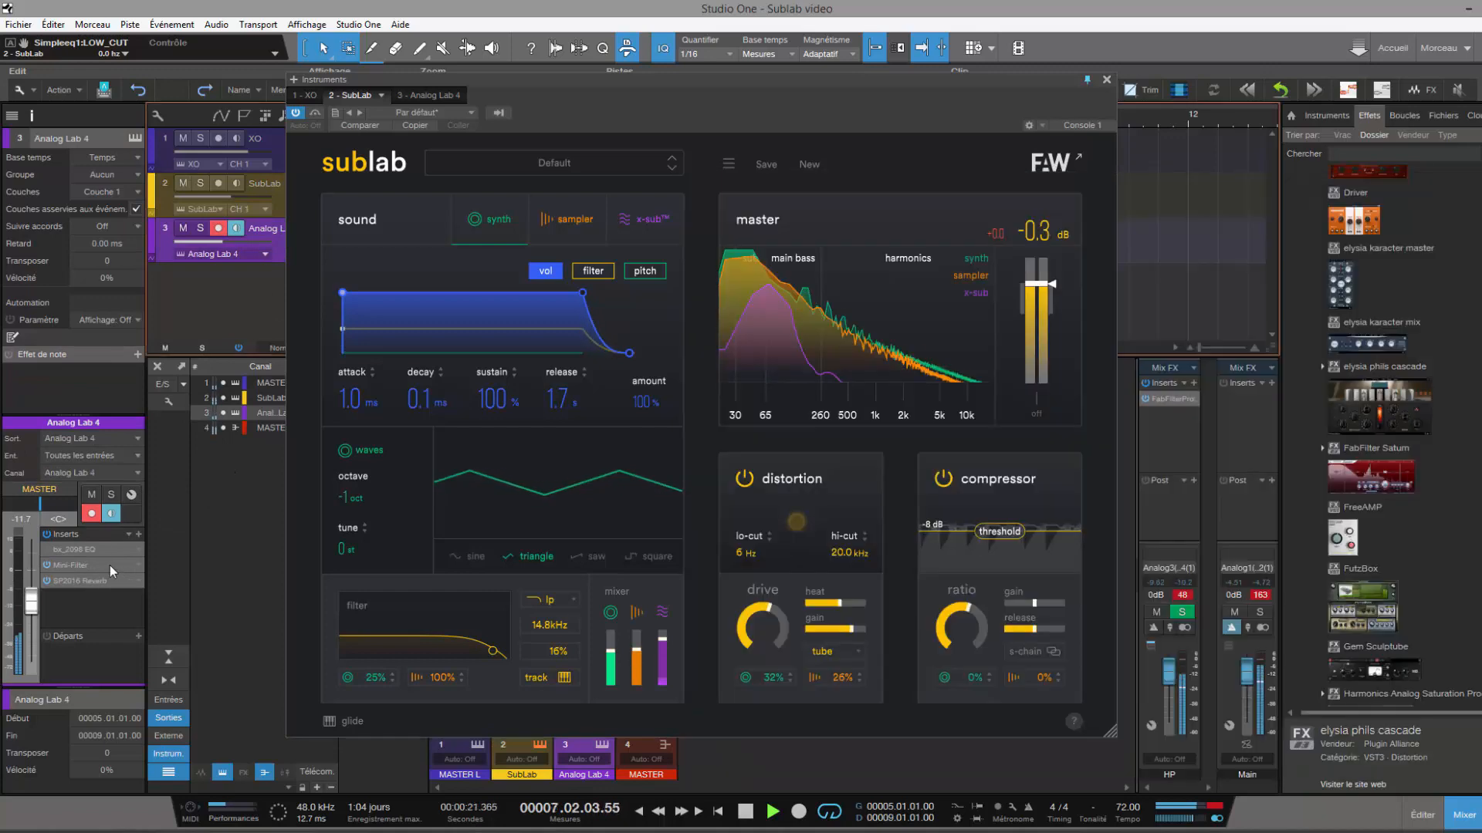
click(109, 565)
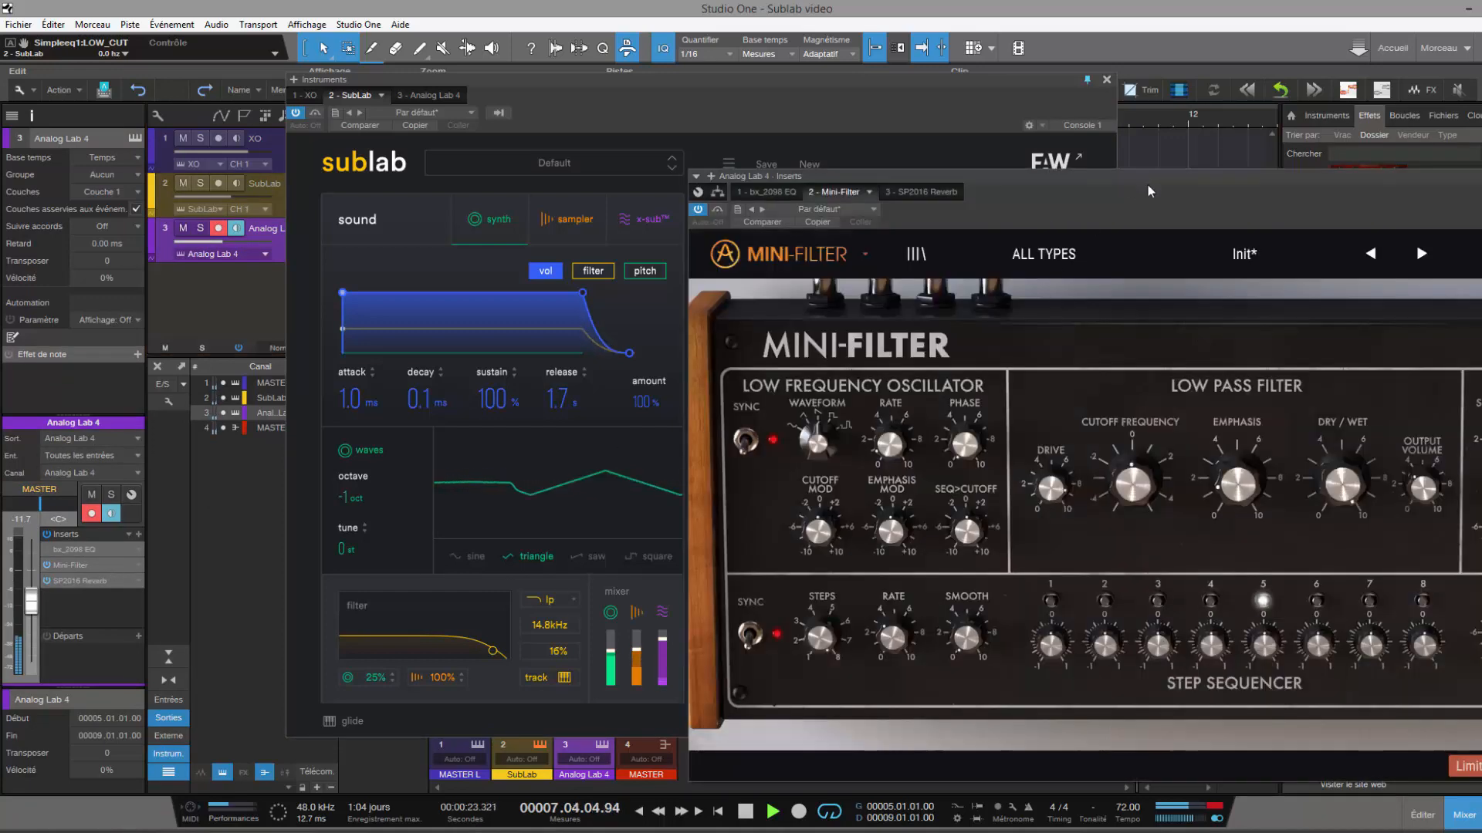
drag(1105, 173, 668, 141)
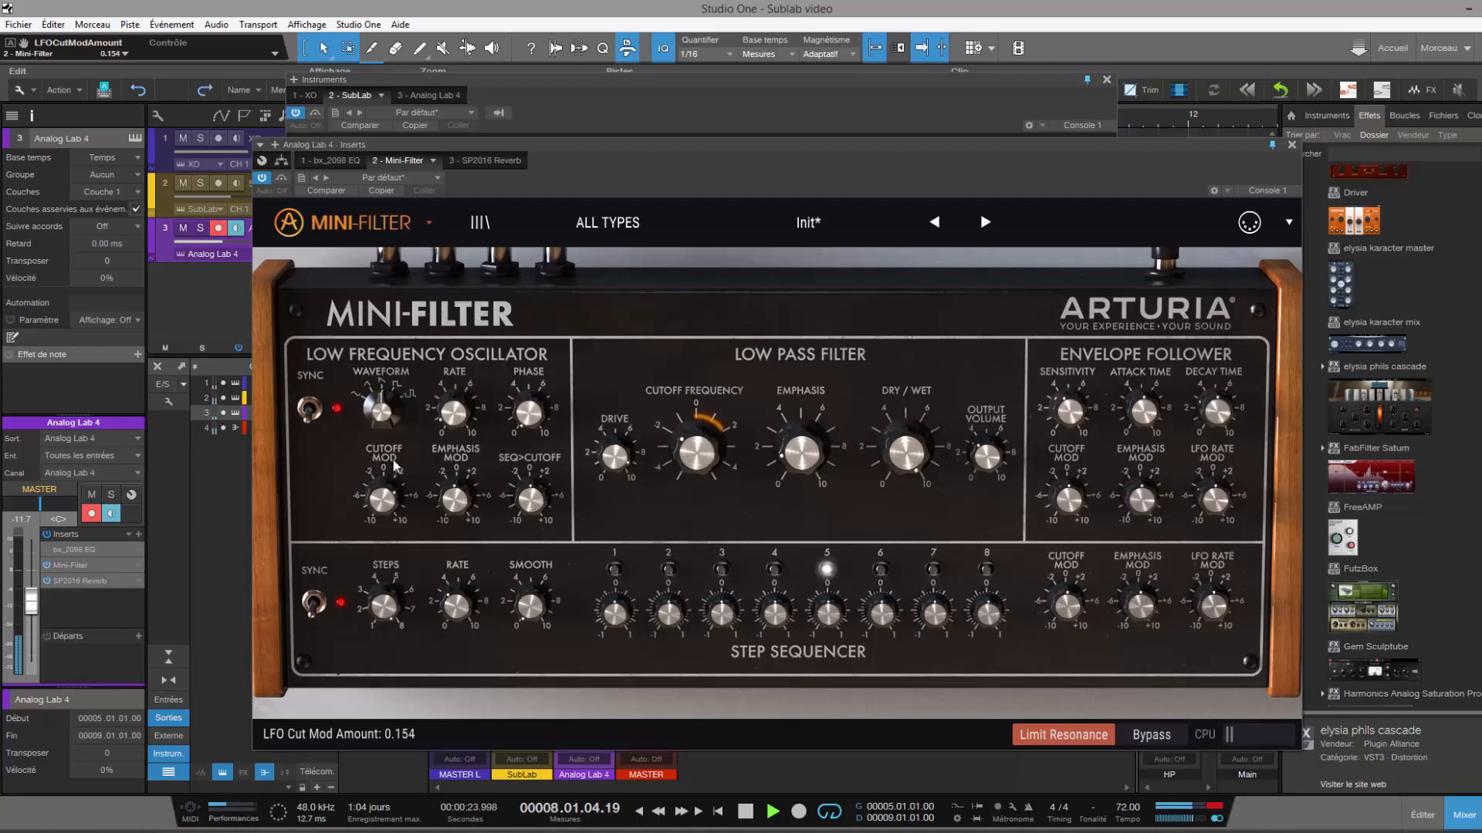
- Adjust Mini-Filter's LFO cutoff modulation, low-pass cutoff and emphasis, set its output volume to 0.475, and close its window
drag(391, 414, 391, 378)
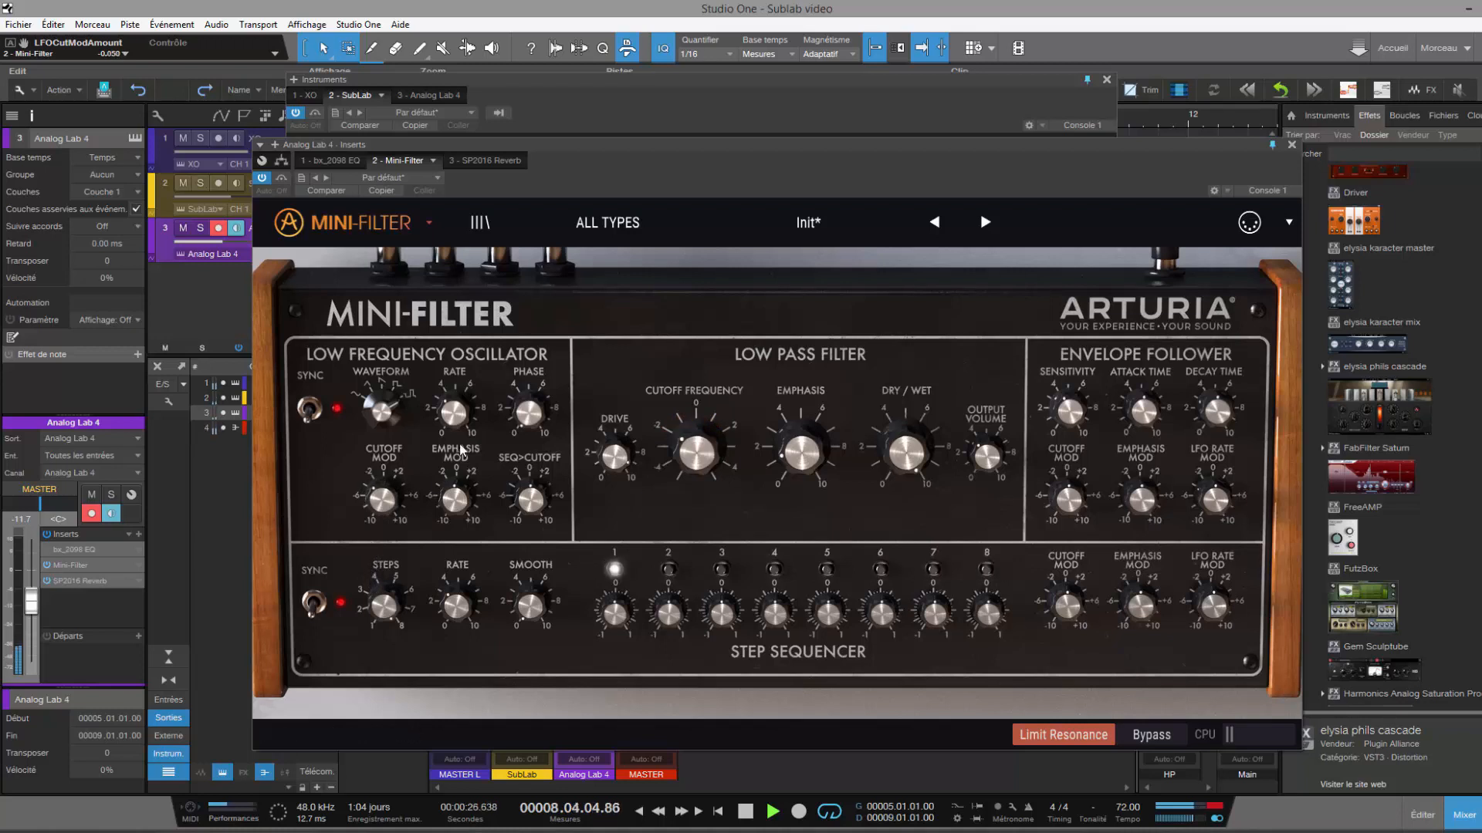
click(382, 411)
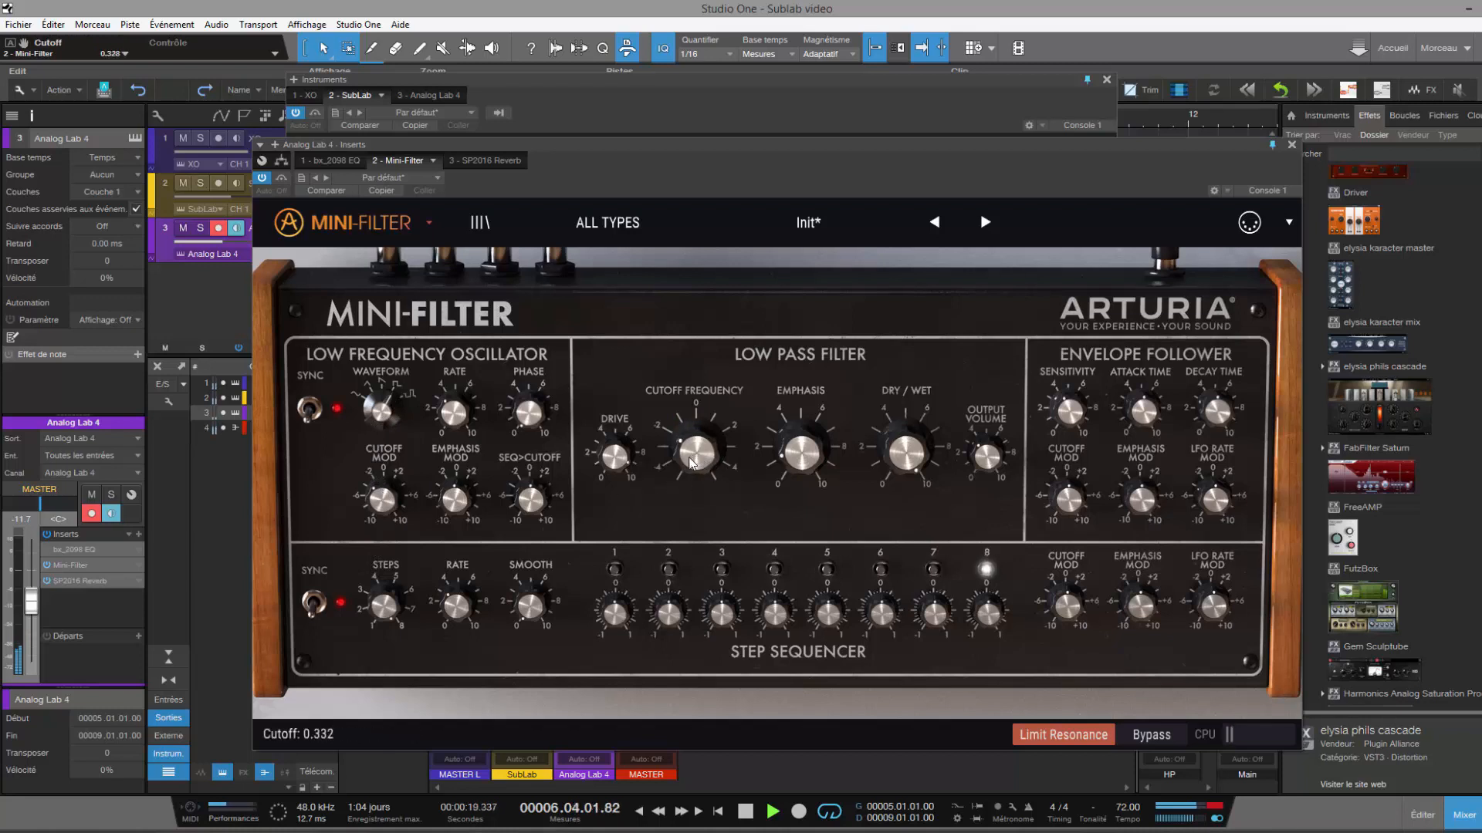
drag(804, 415, 807, 361)
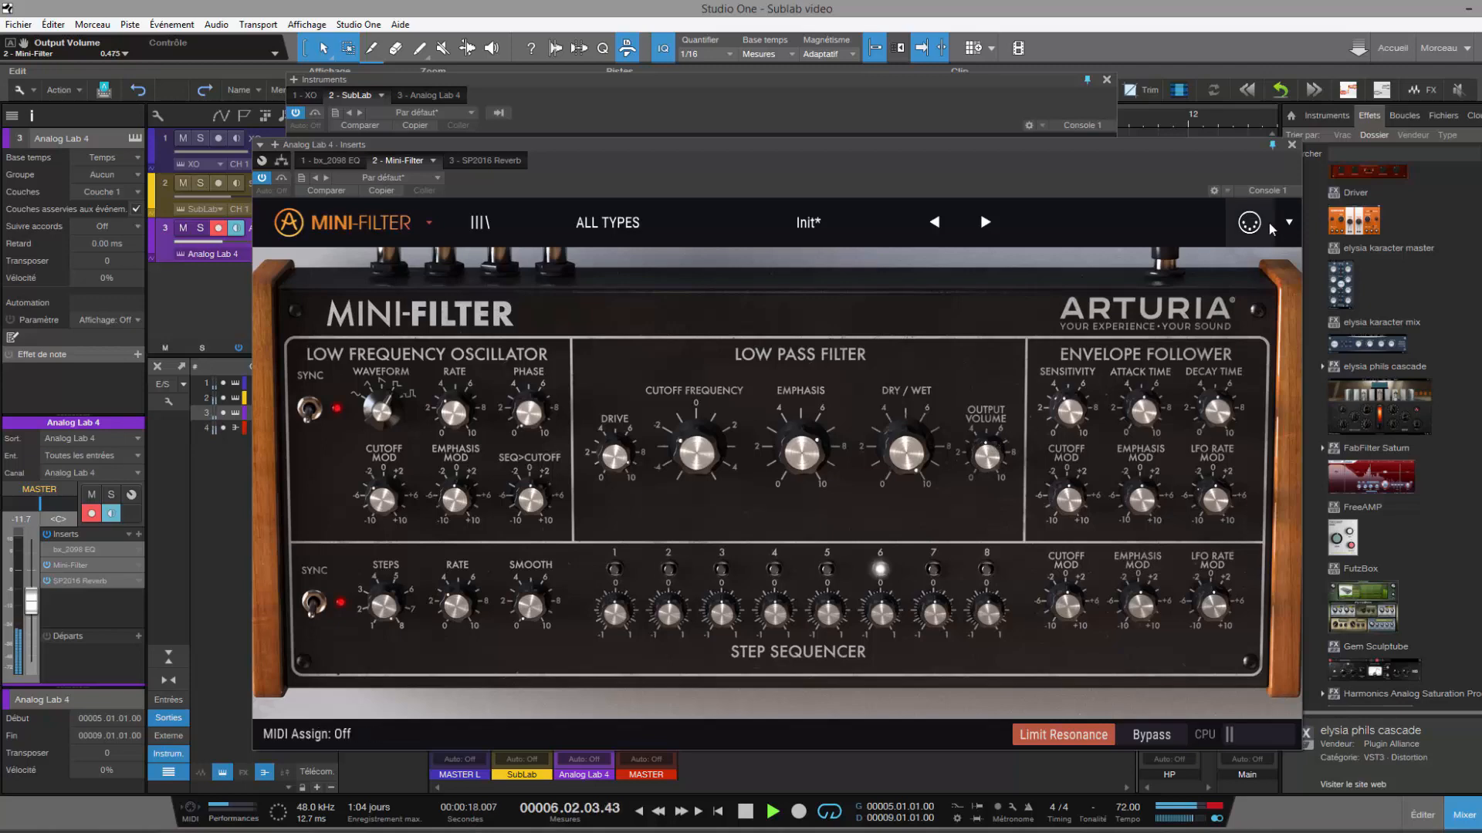
click(1291, 145)
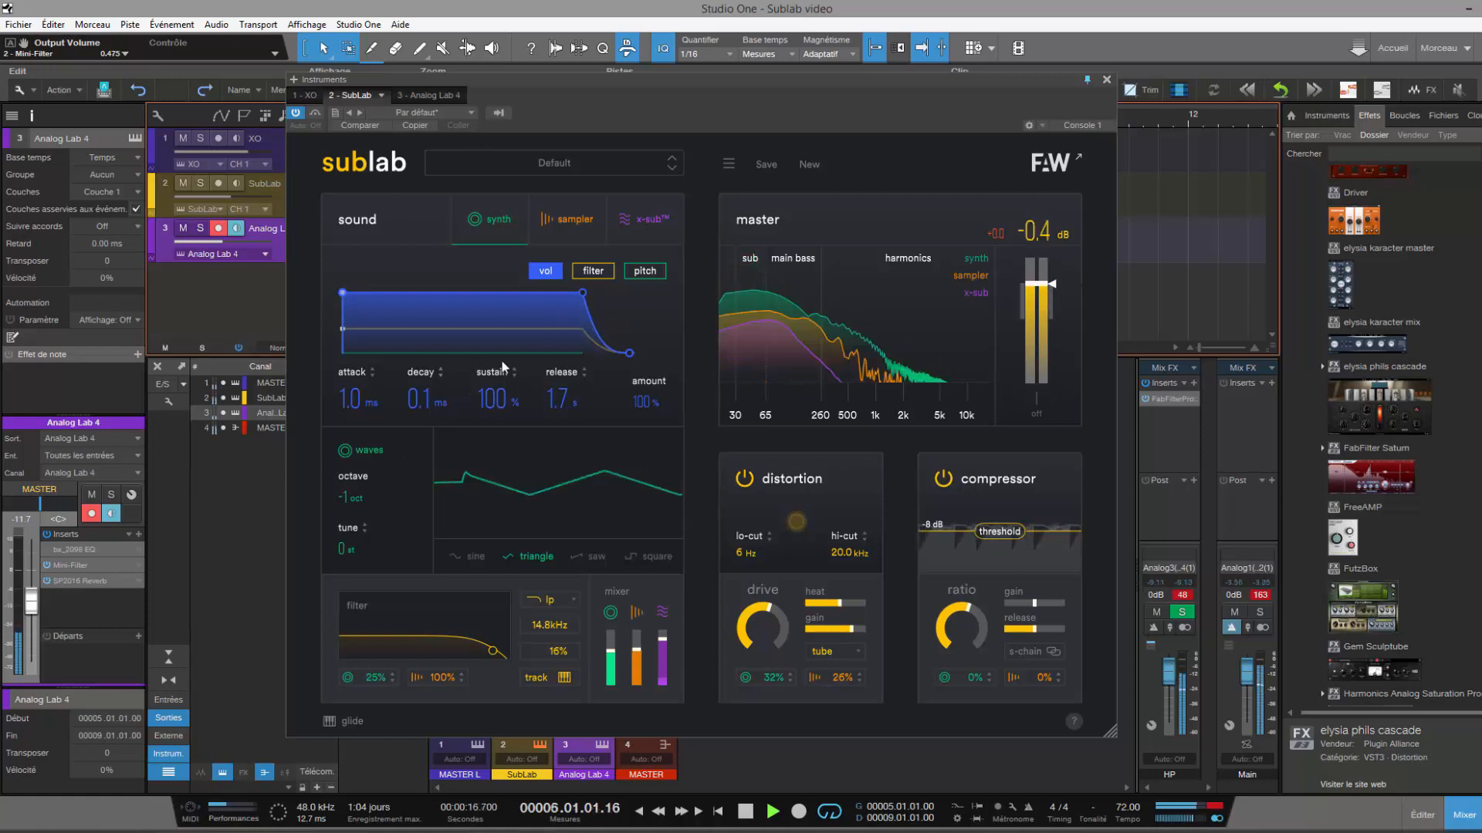
- Solo the SubLab track, shorten the TR808-Bass-Kick-Dark sample's end point to 5%, and clear the solo
drag(1039, 79, 940, 88)
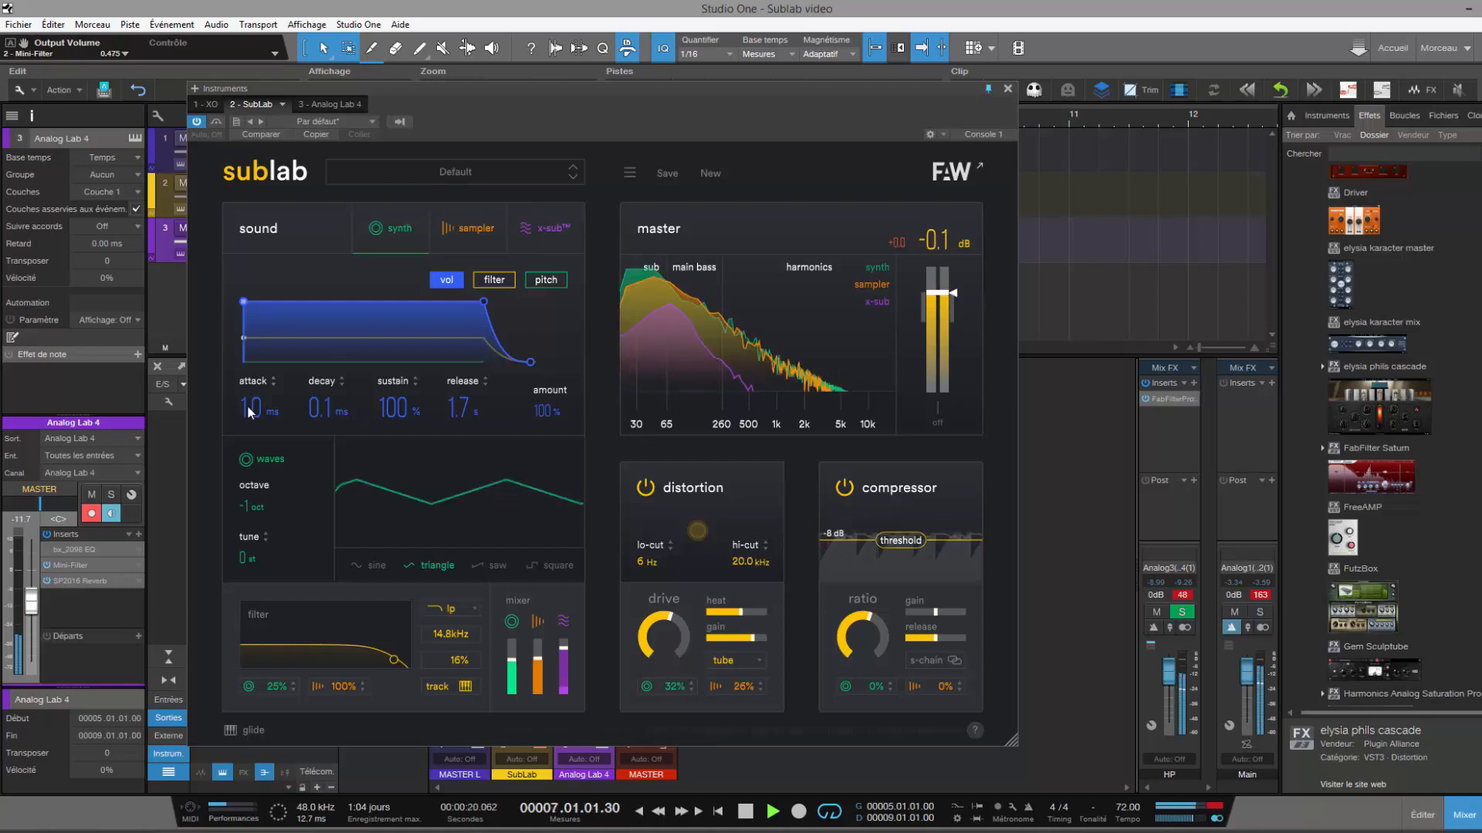
drag(539, 90, 667, 119)
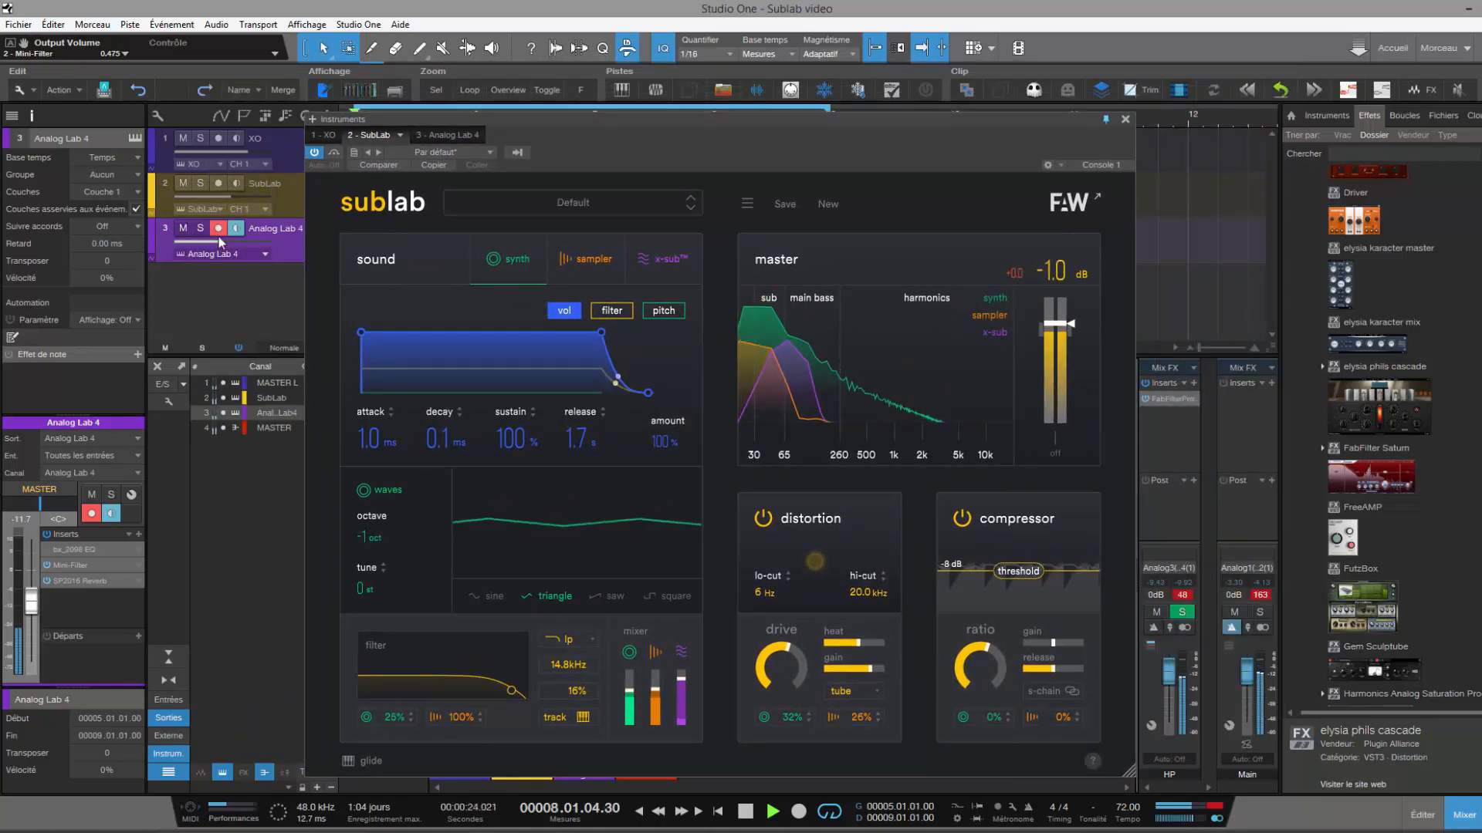
click(200, 184)
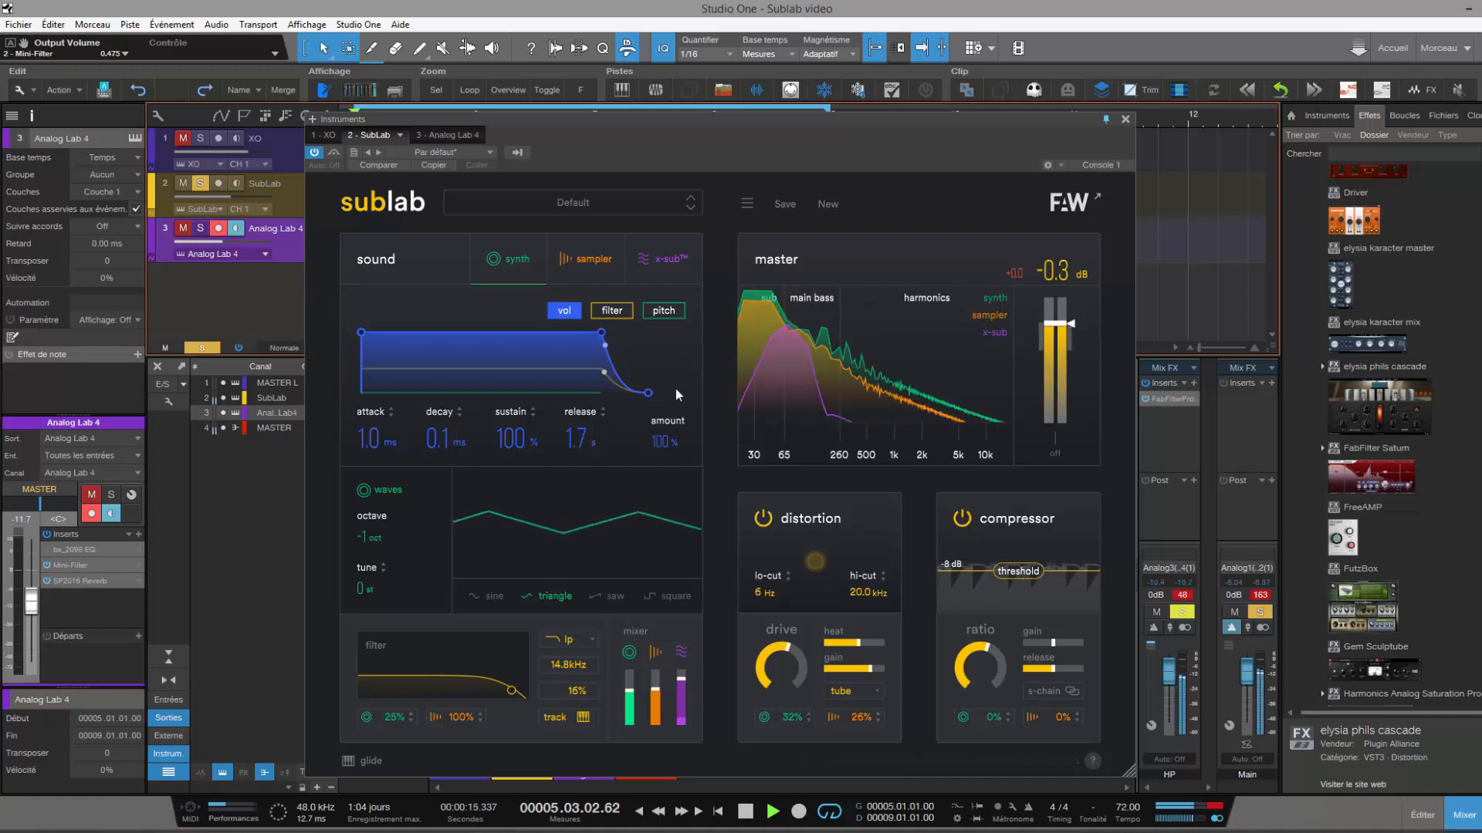
click(588, 259)
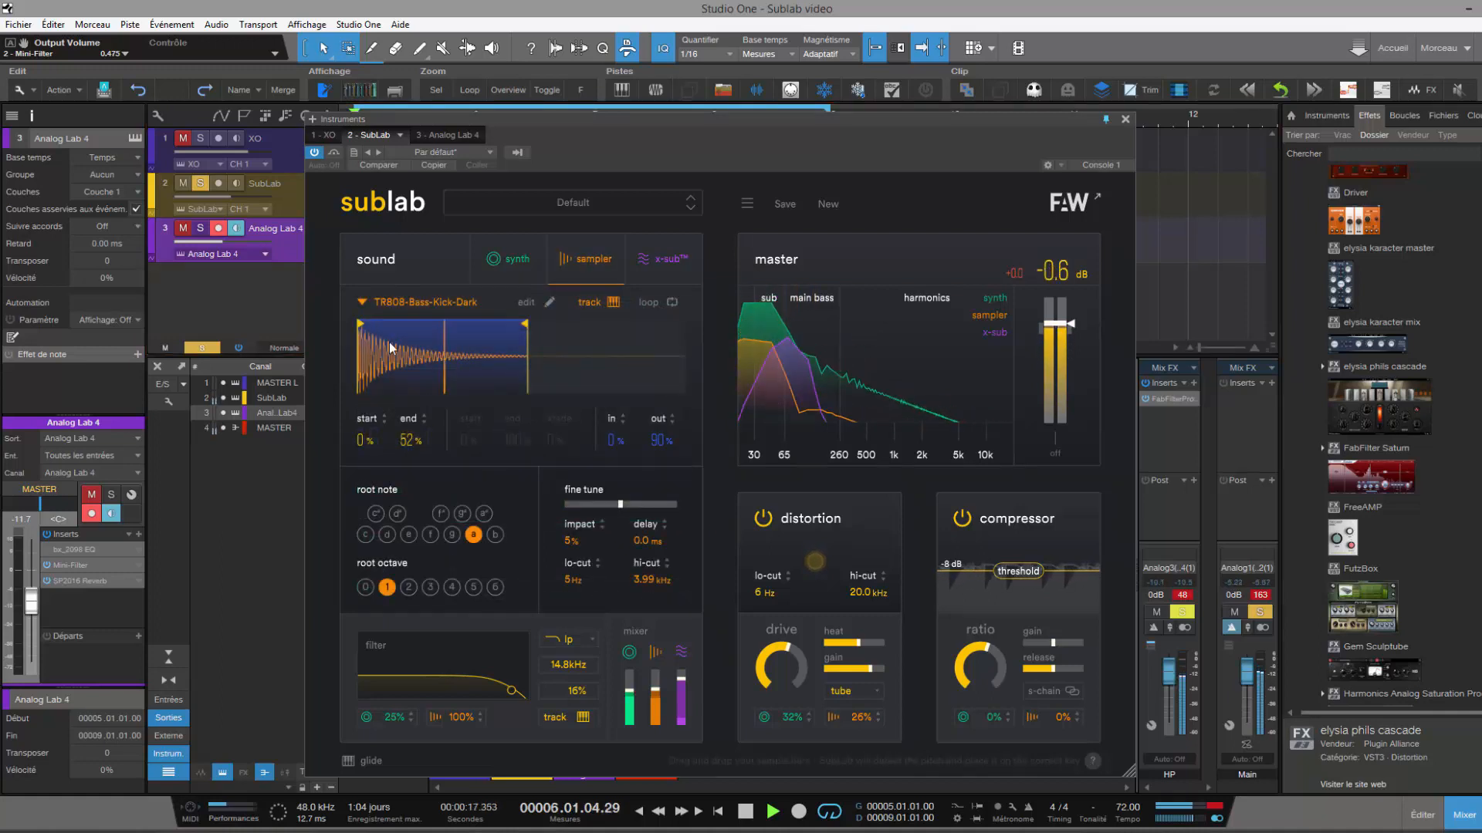
drag(526, 324, 373, 331)
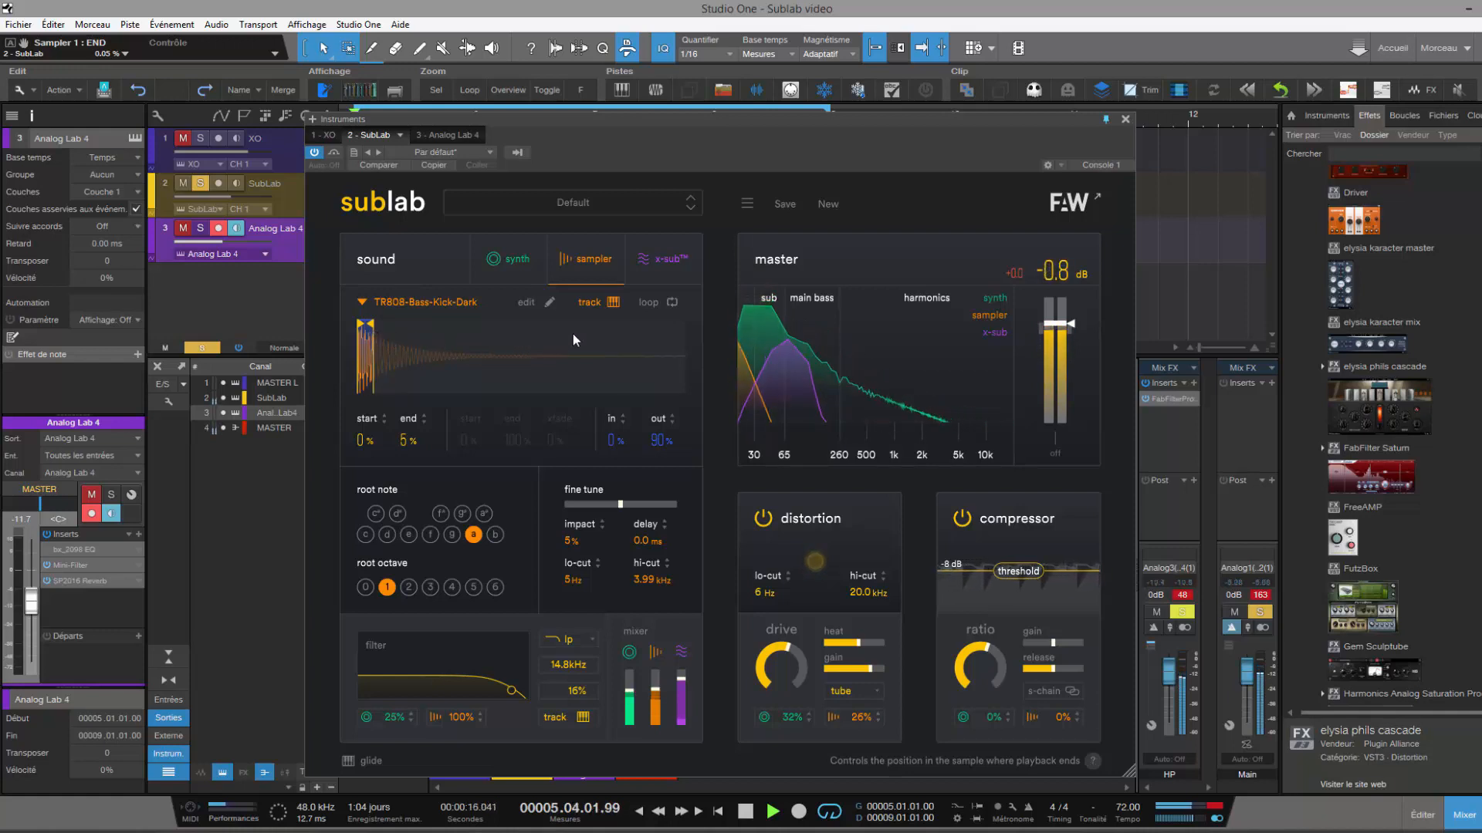
click(199, 347)
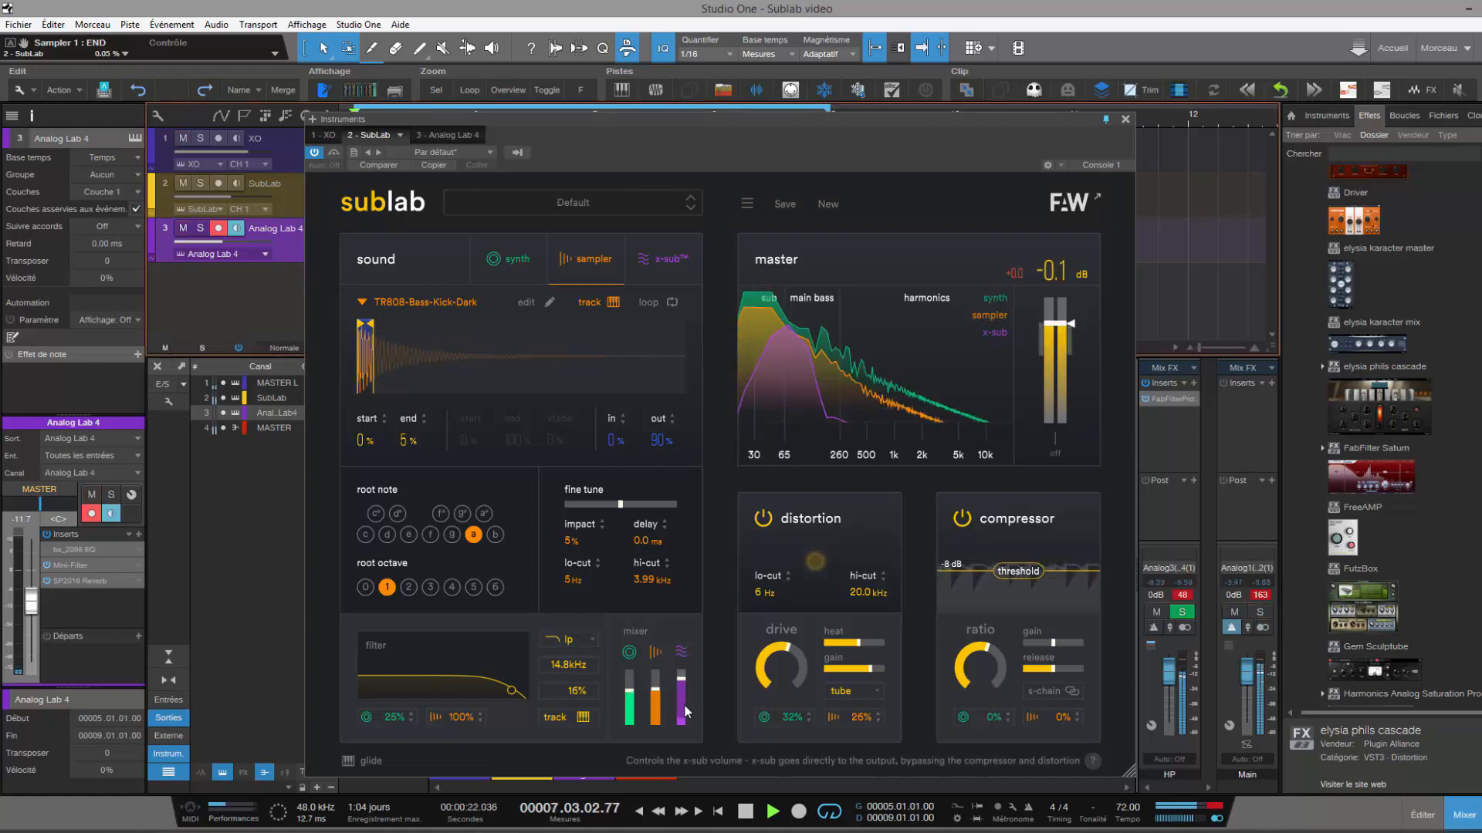
- Raise SubLab's sampler level to -0.3 dB, set the sampler's impact to 24%, and close the instrument window
drag(655, 690, 656, 684)
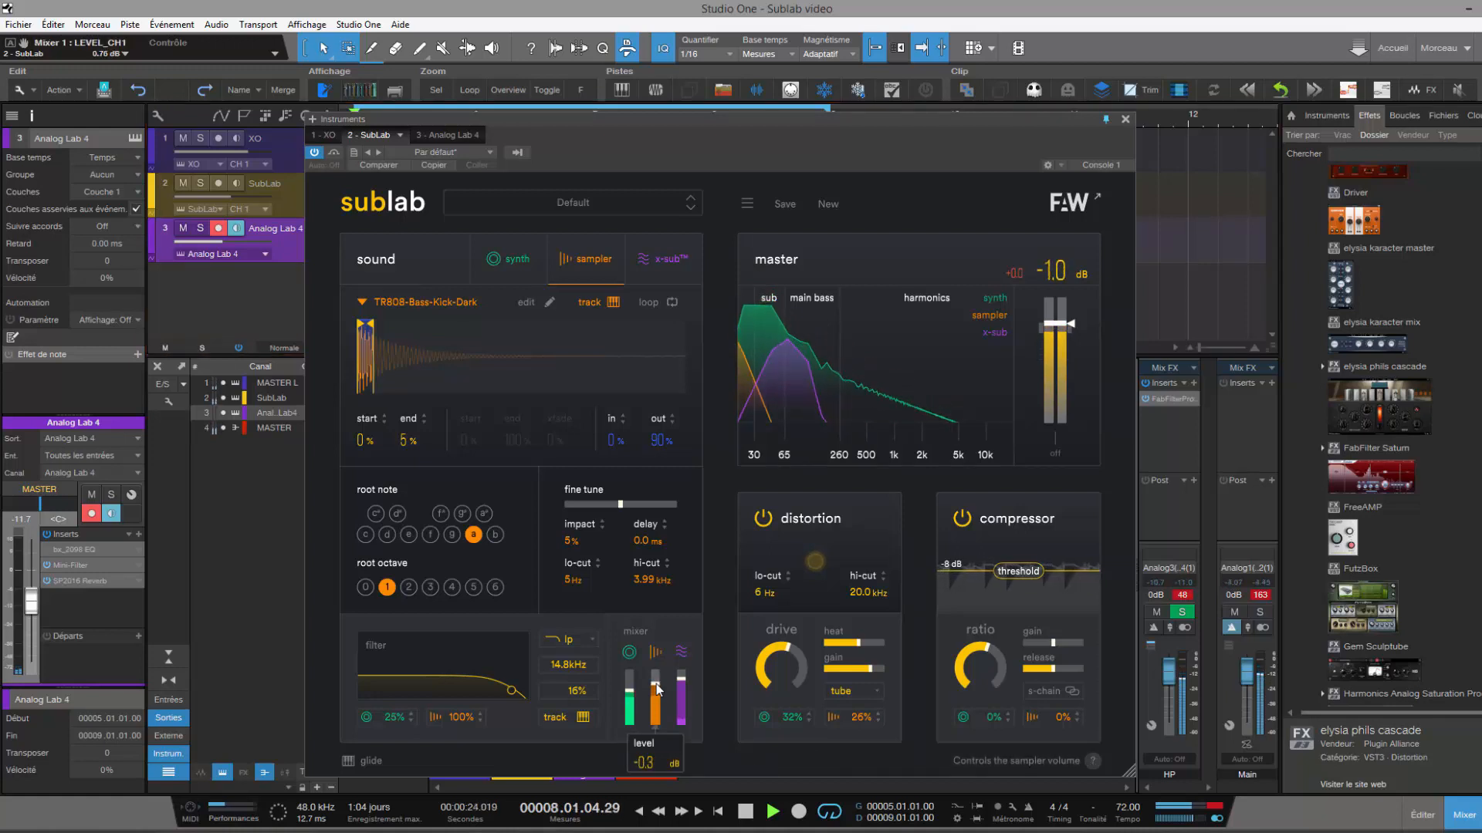
drag(579, 543, 581, 519)
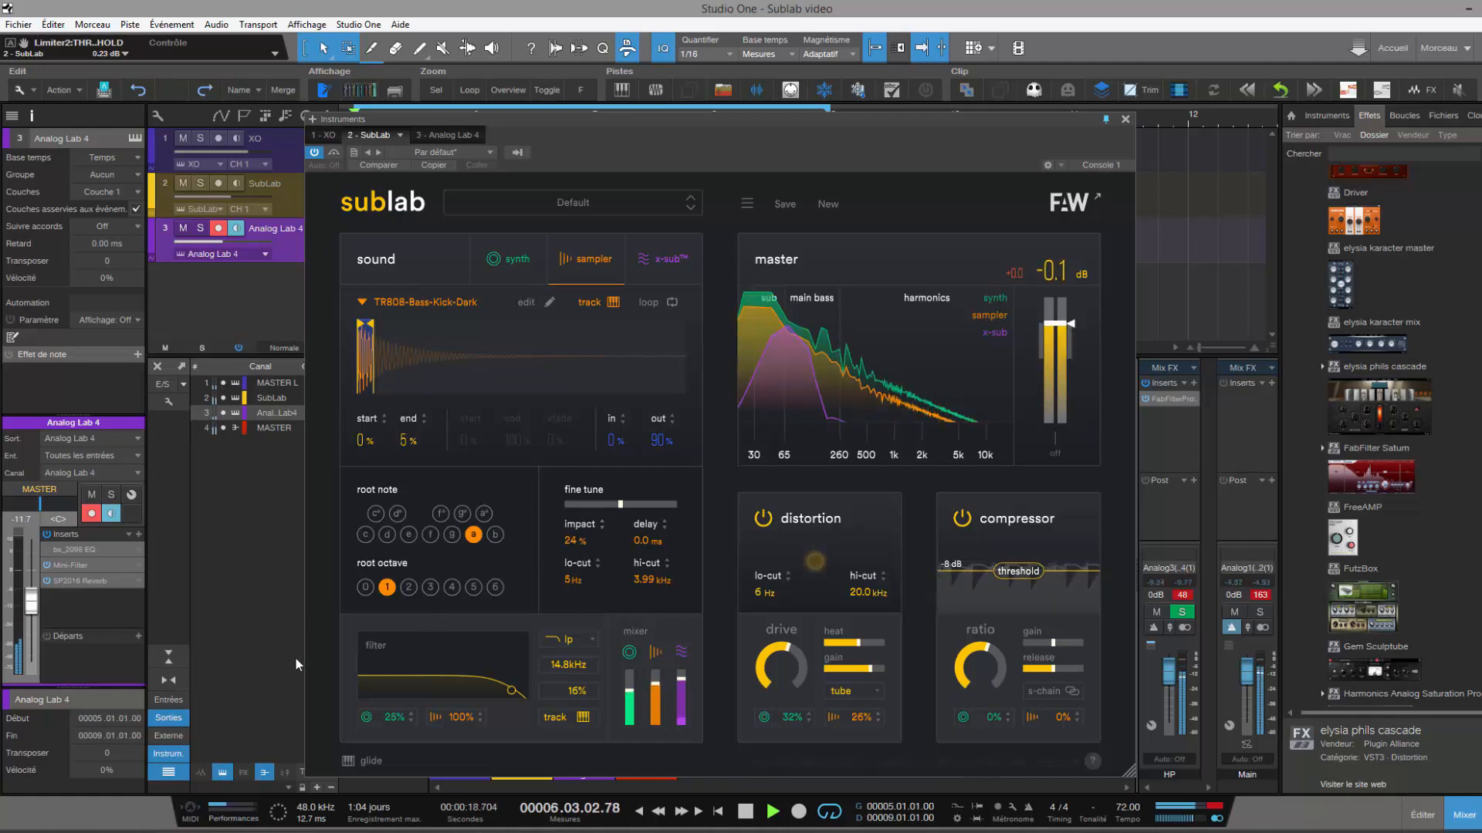
click(1124, 119)
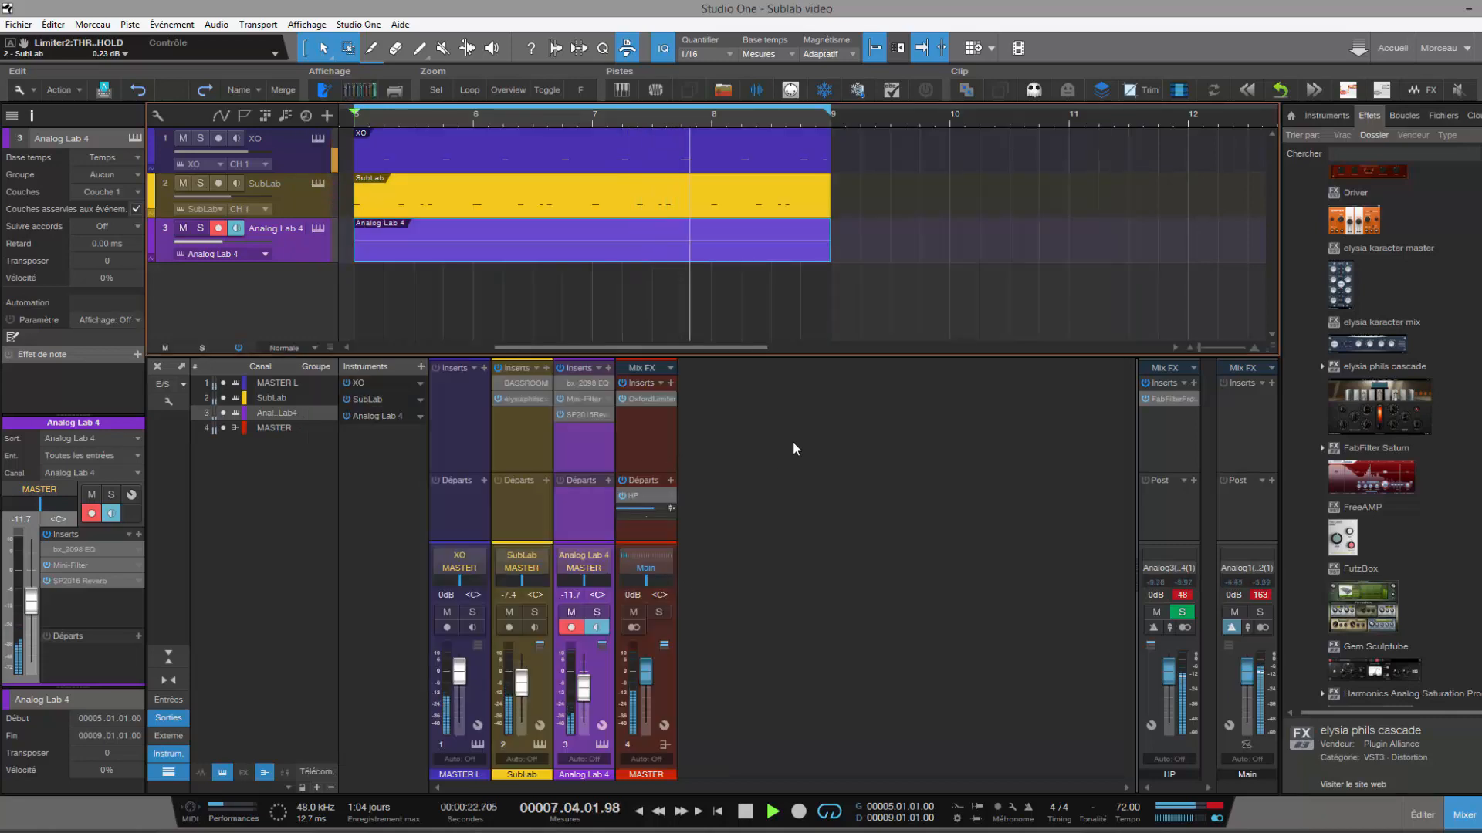
- Check the Oxford Limiter on the MASTER channel, search the effects for vertigo, and insert Vertigo Sound VSC-3 before the limiter
double_click(646, 399)
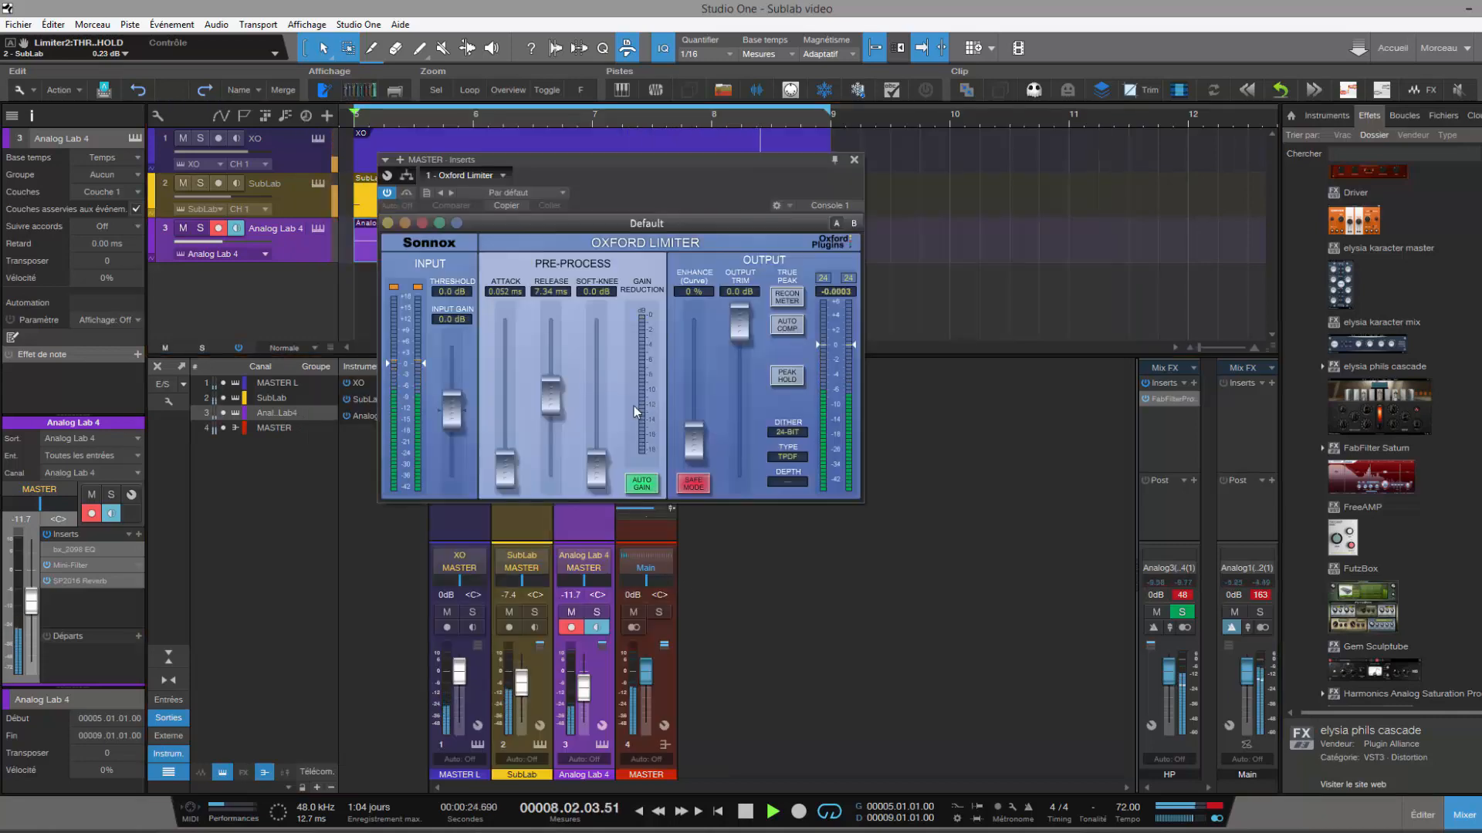
click(854, 161)
click(1387, 155)
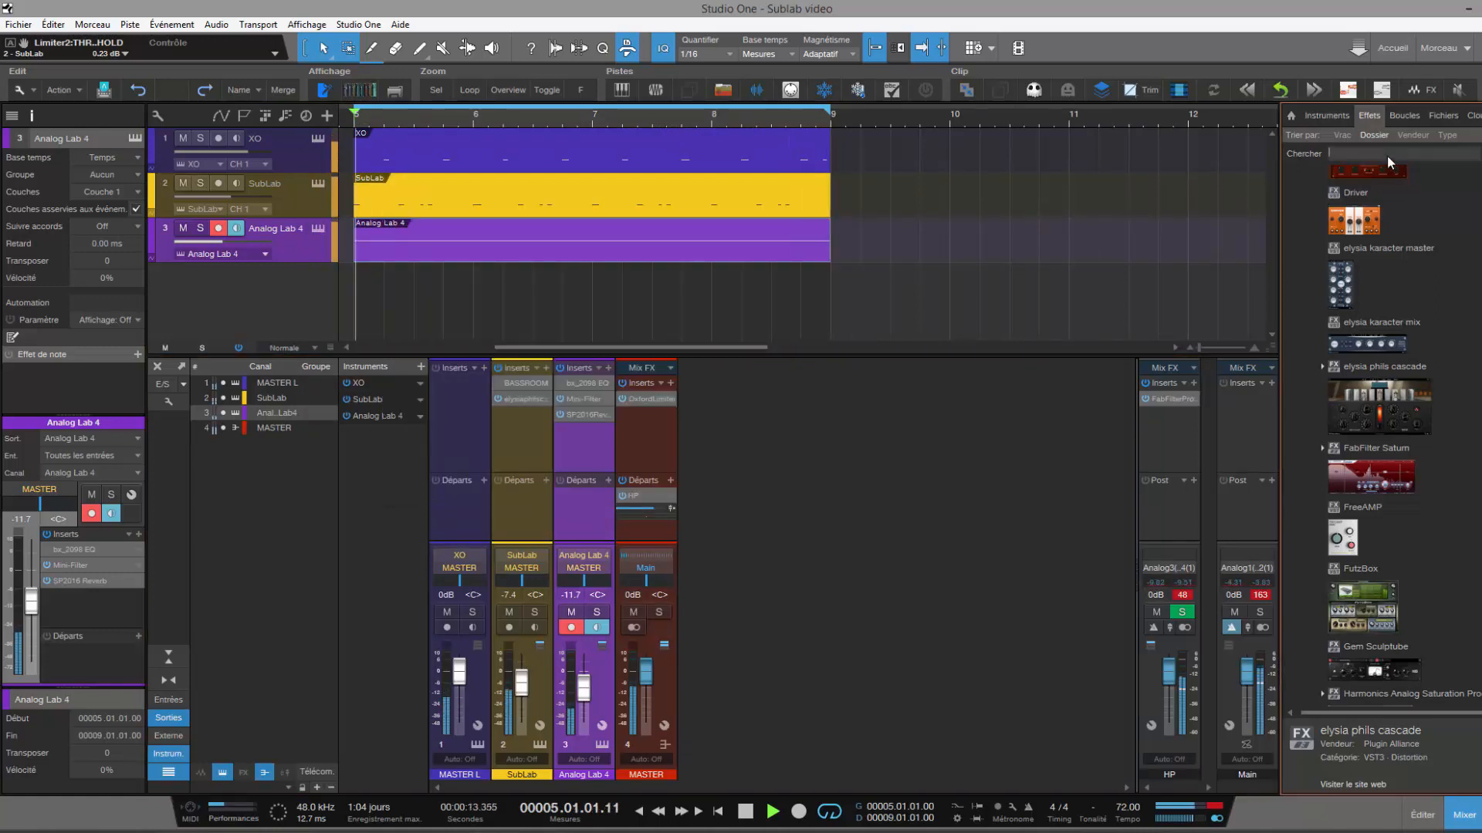
text(vertigo)
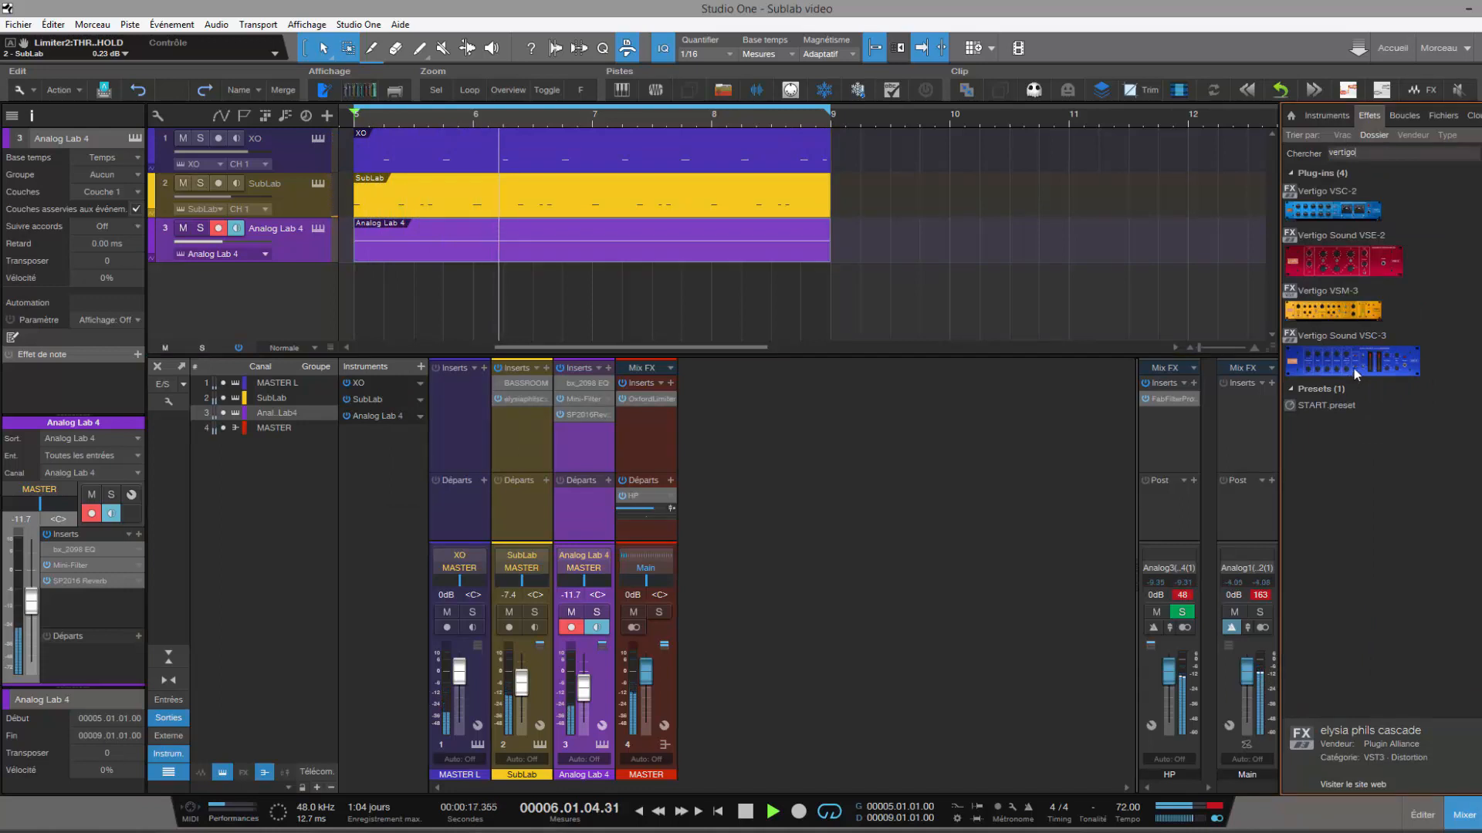
drag(1353, 368, 650, 397)
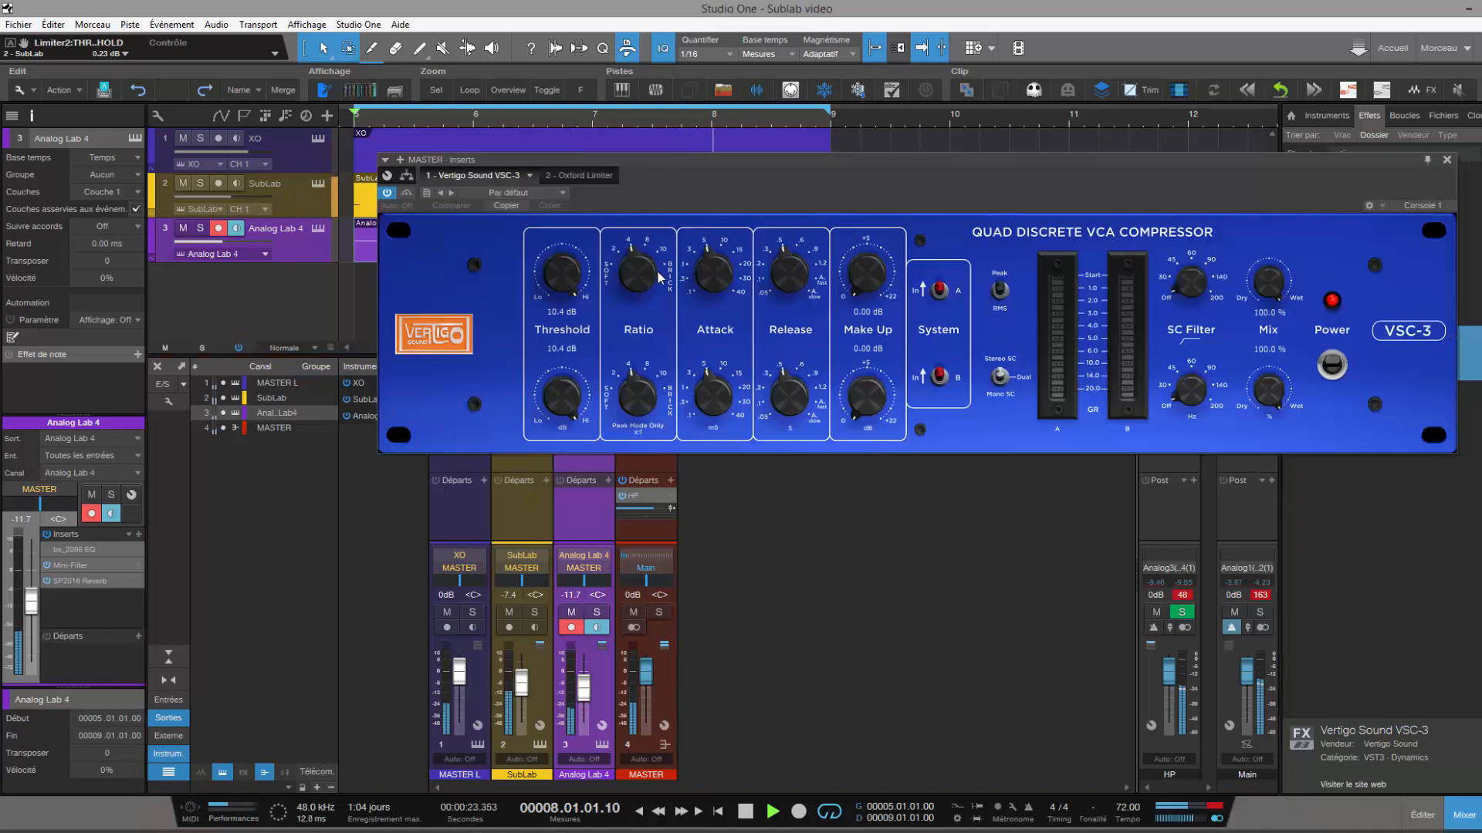
- Set VSC-3's threshold to -10.6 dB and make-up to 0.78 dB on both channels, and compare it with bypass
scroll(566, 277, down, 5)
scroll(565, 277, down, 8)
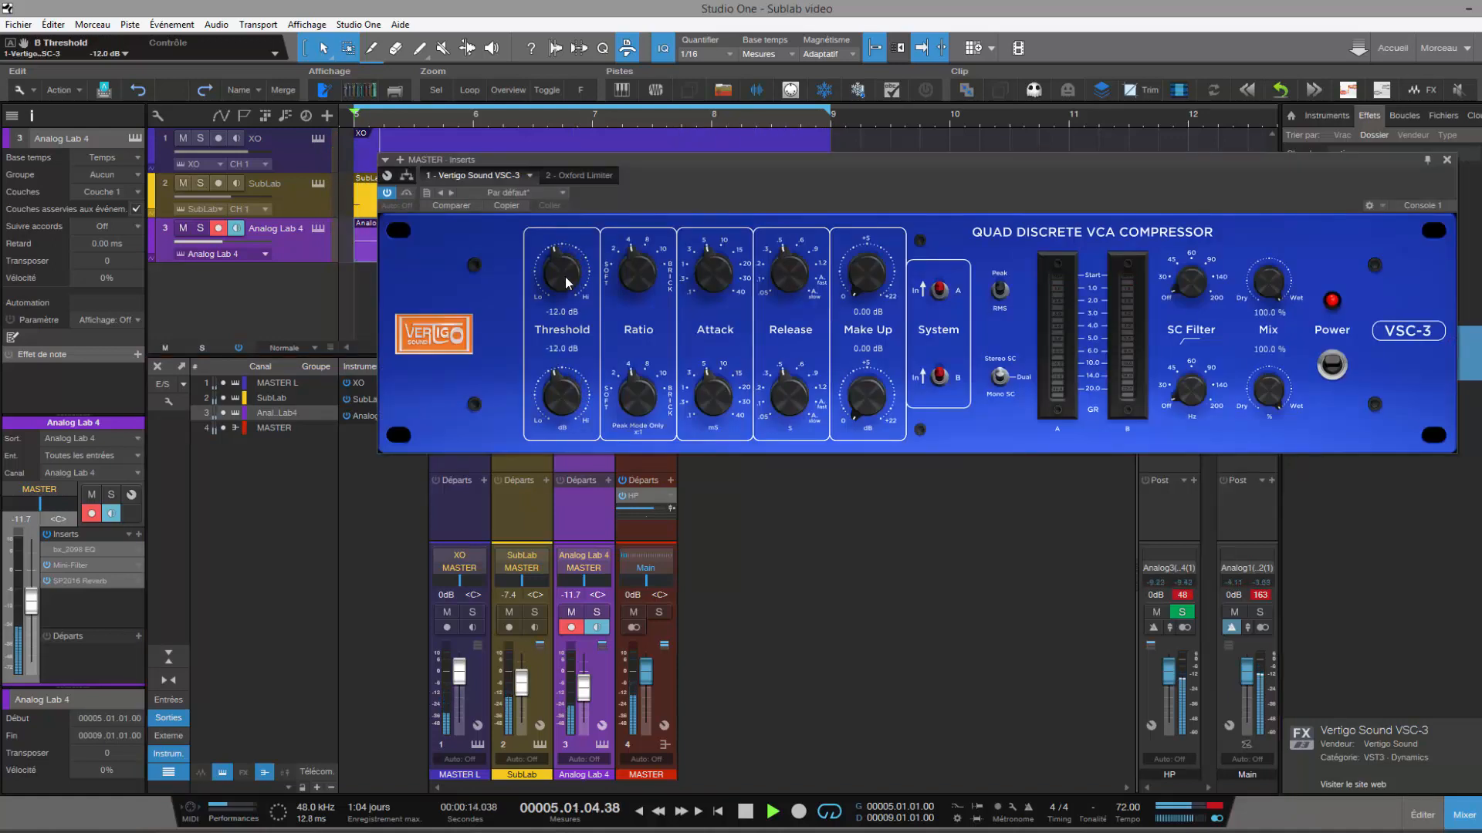
scroll(565, 276, down, 1)
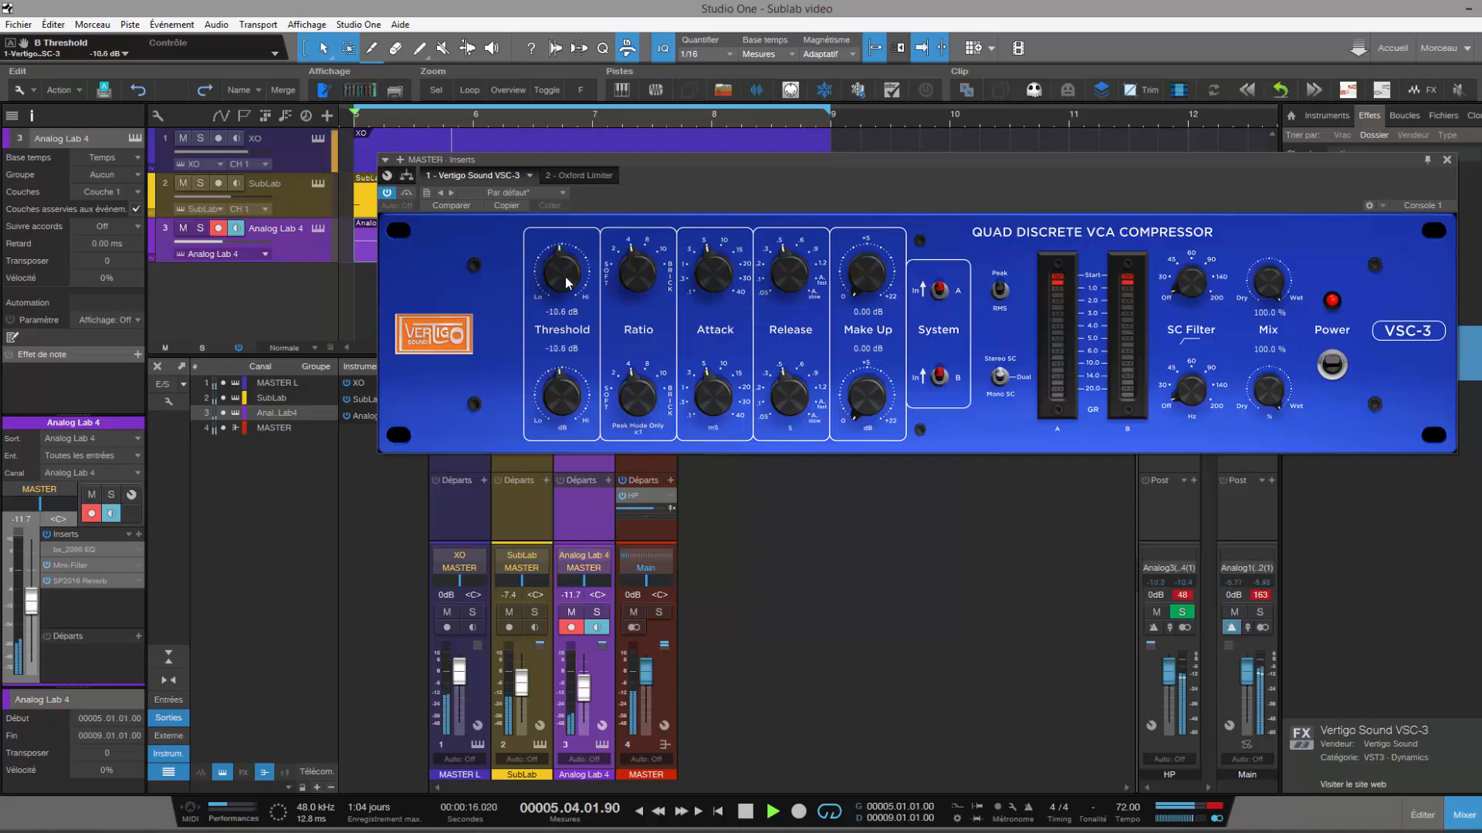
scroll(869, 281, up, 1)
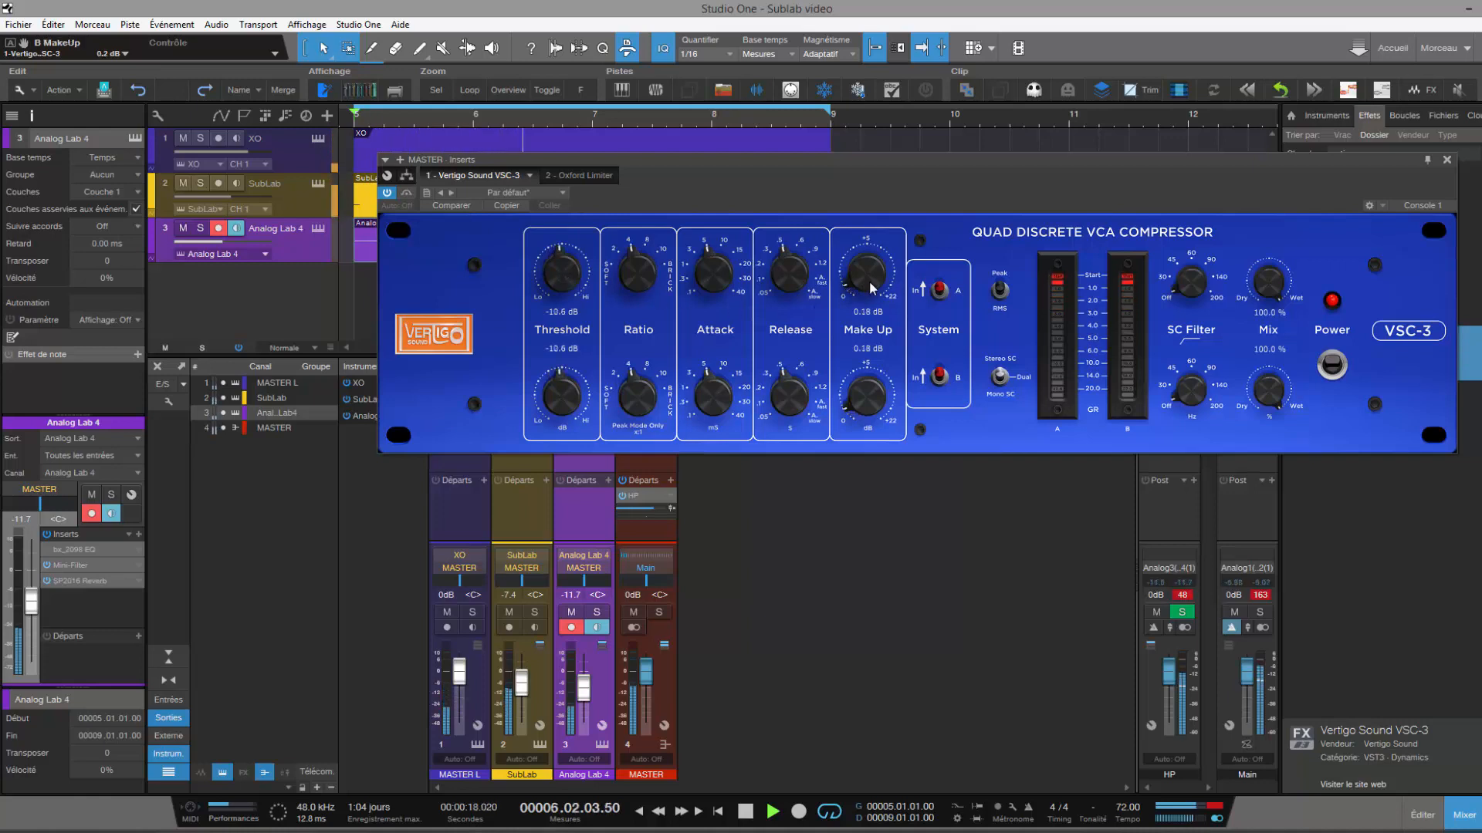
scroll(869, 281, up, 1)
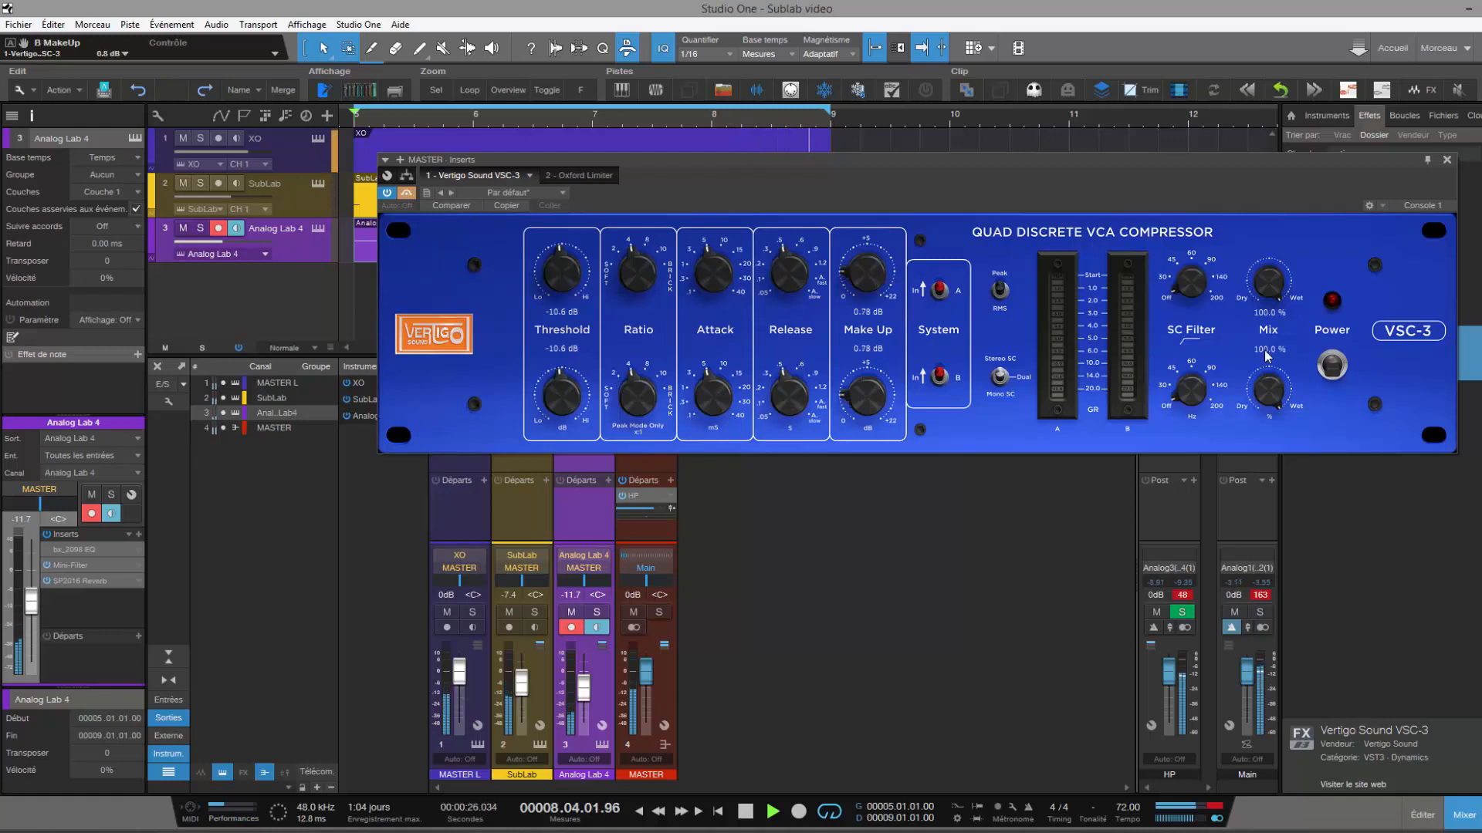
click(1325, 374)
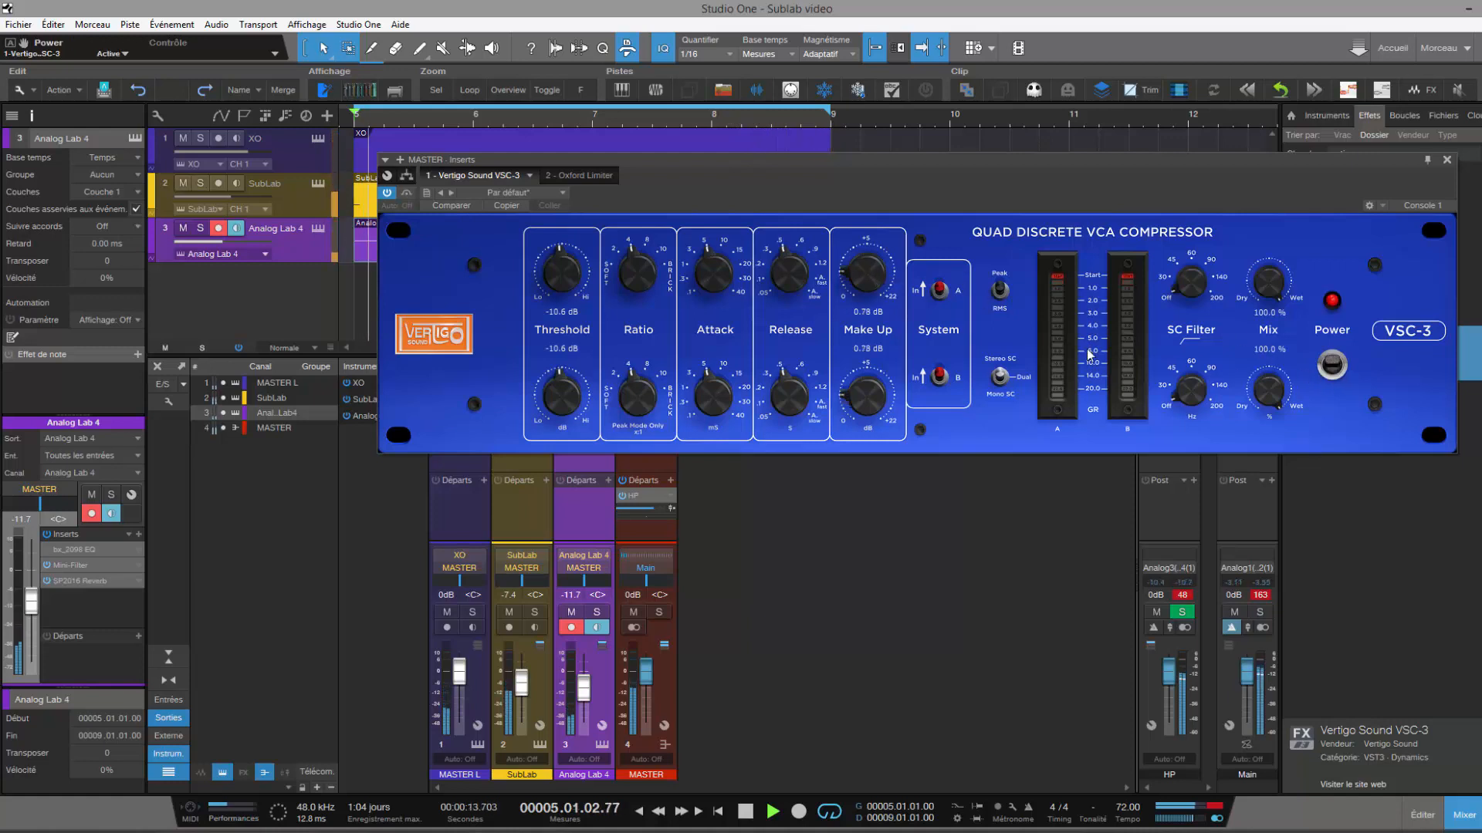
click(865, 284)
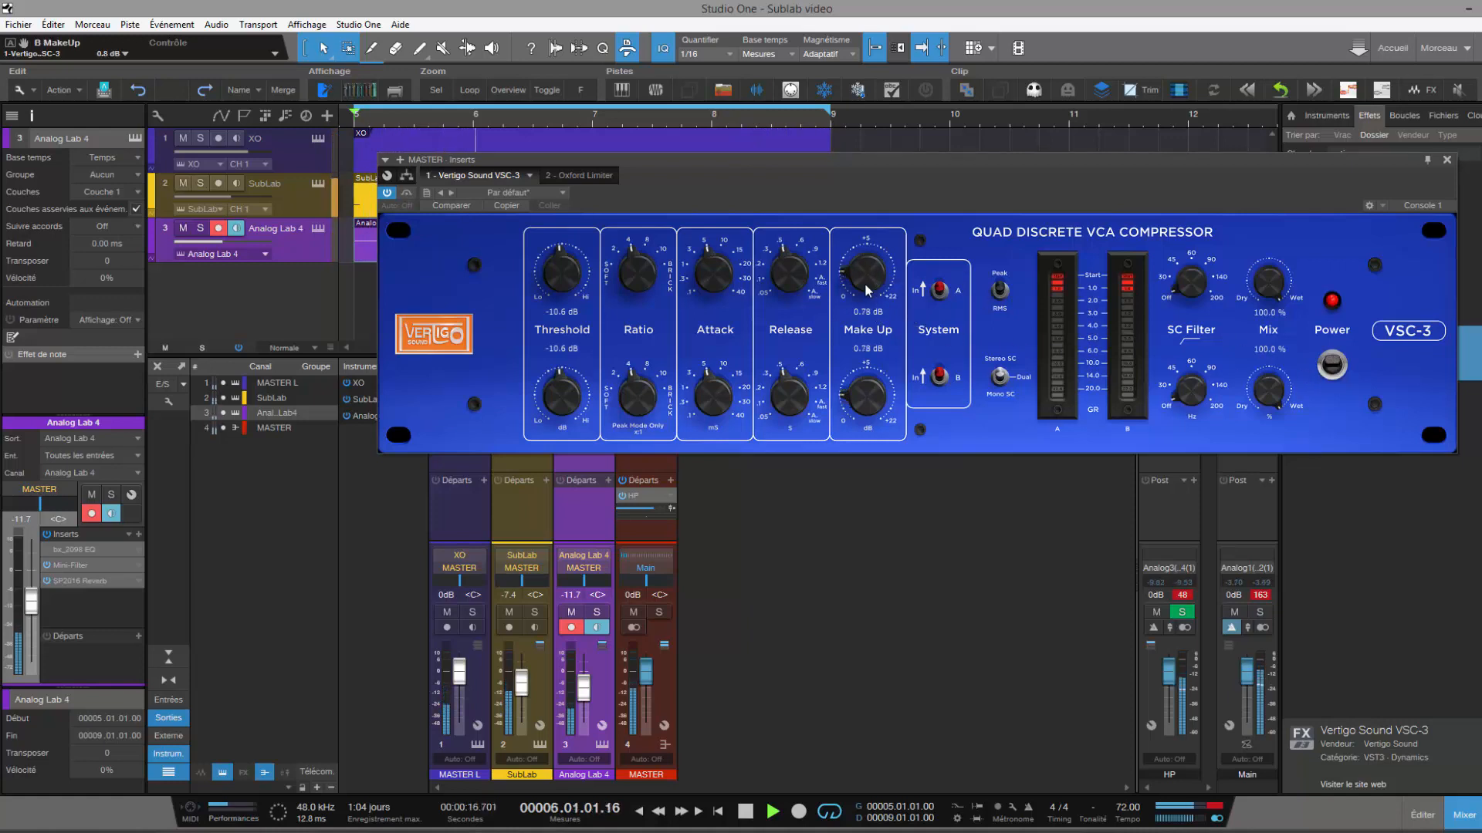
- Close the VSC-3 window, insert RC-20 Retro Color on the MASTER channel, and place it between VSC-3 and the Oxford Limiter
click(1447, 160)
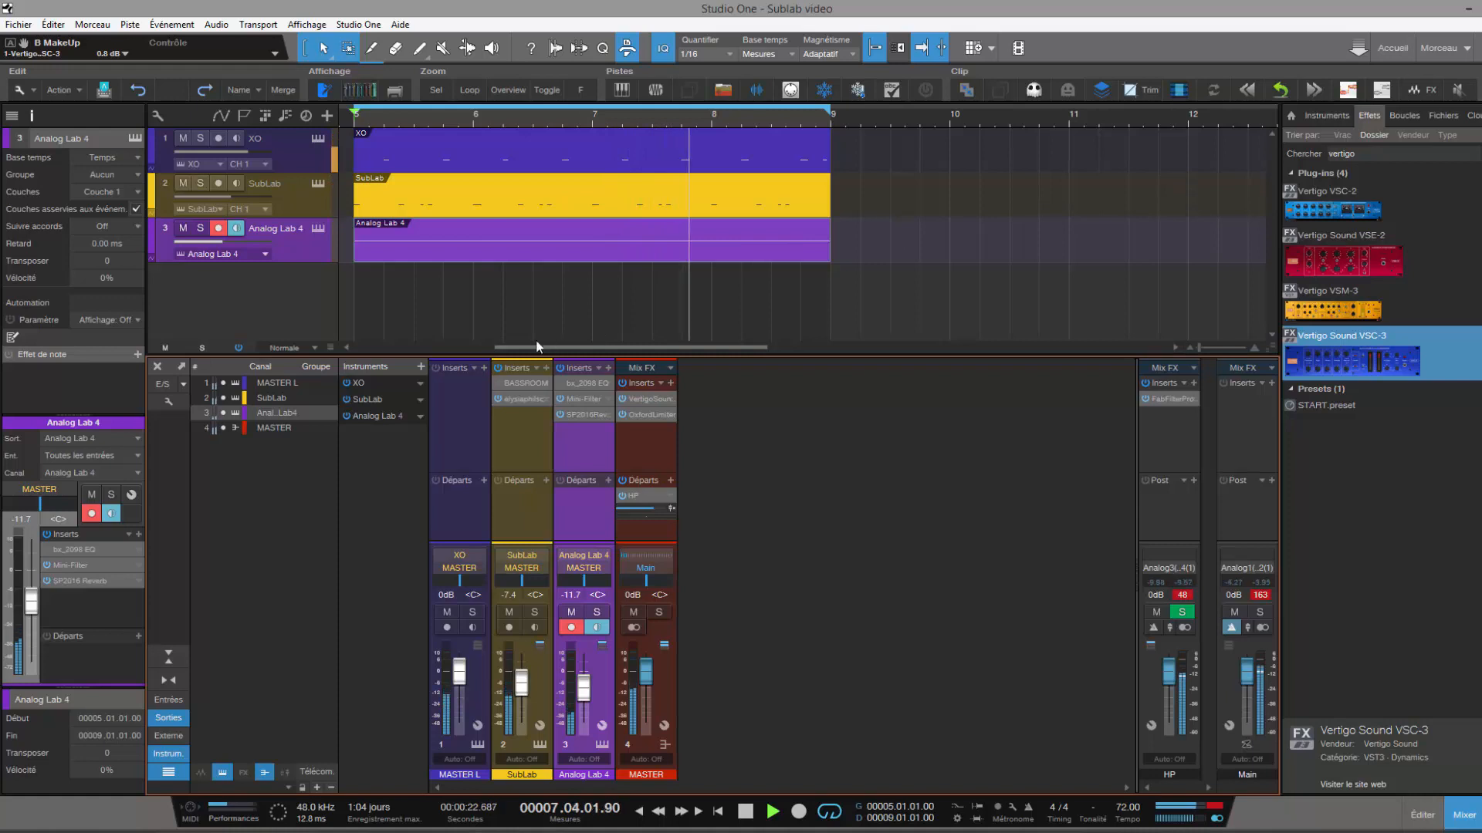
click(670, 383)
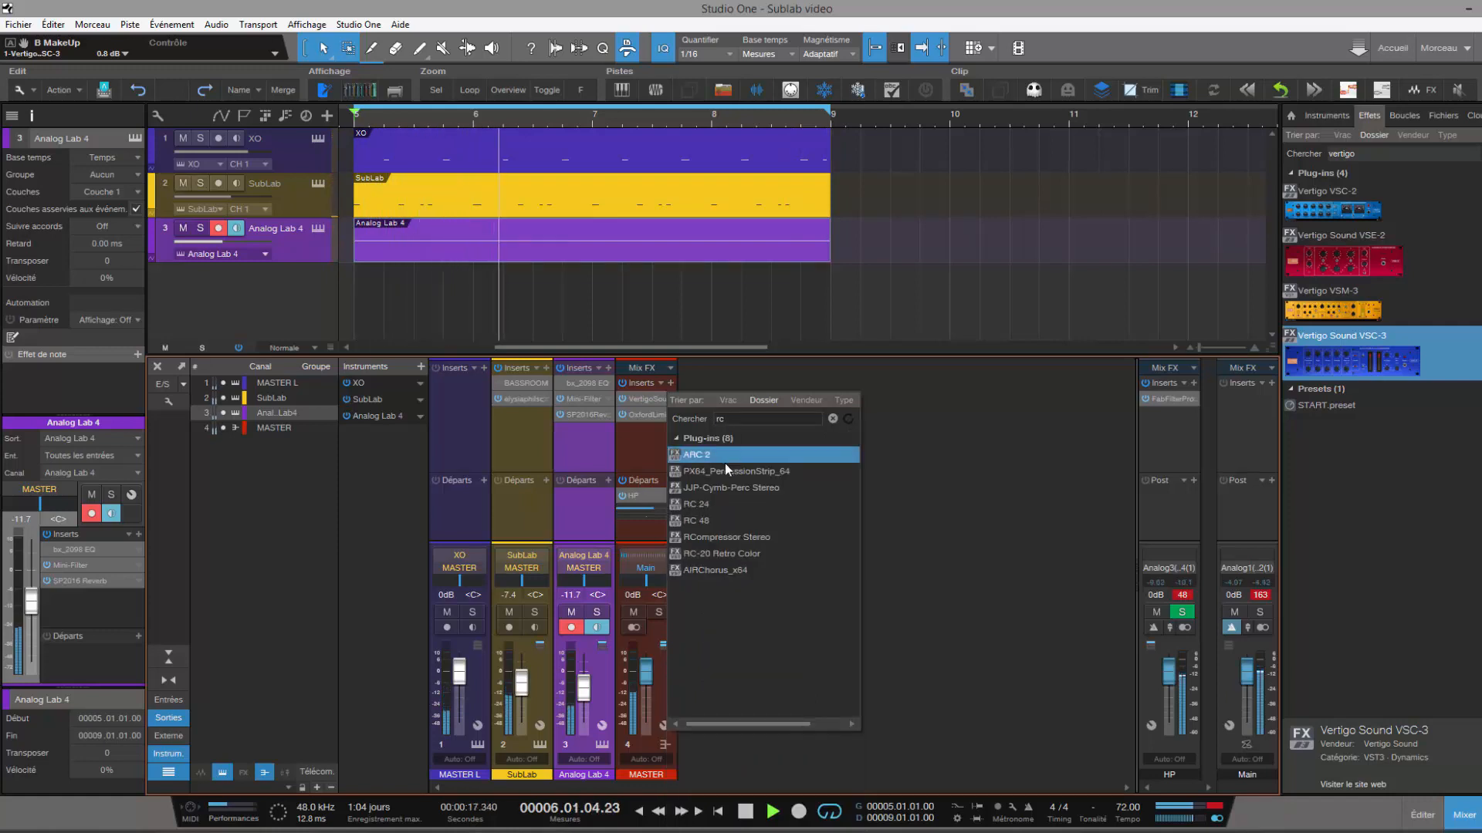
click(721, 549)
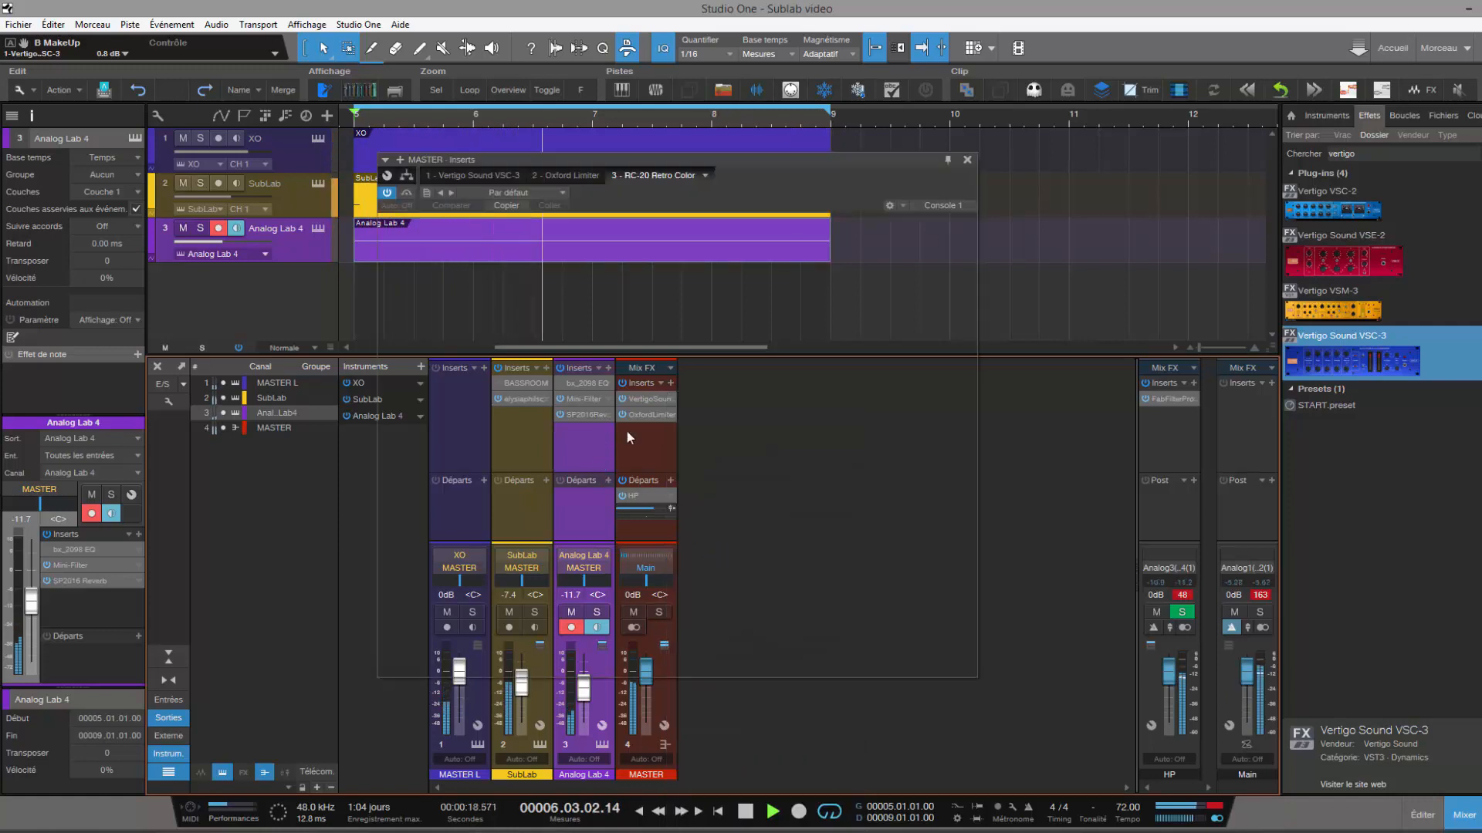
drag(726, 158, 1046, 82)
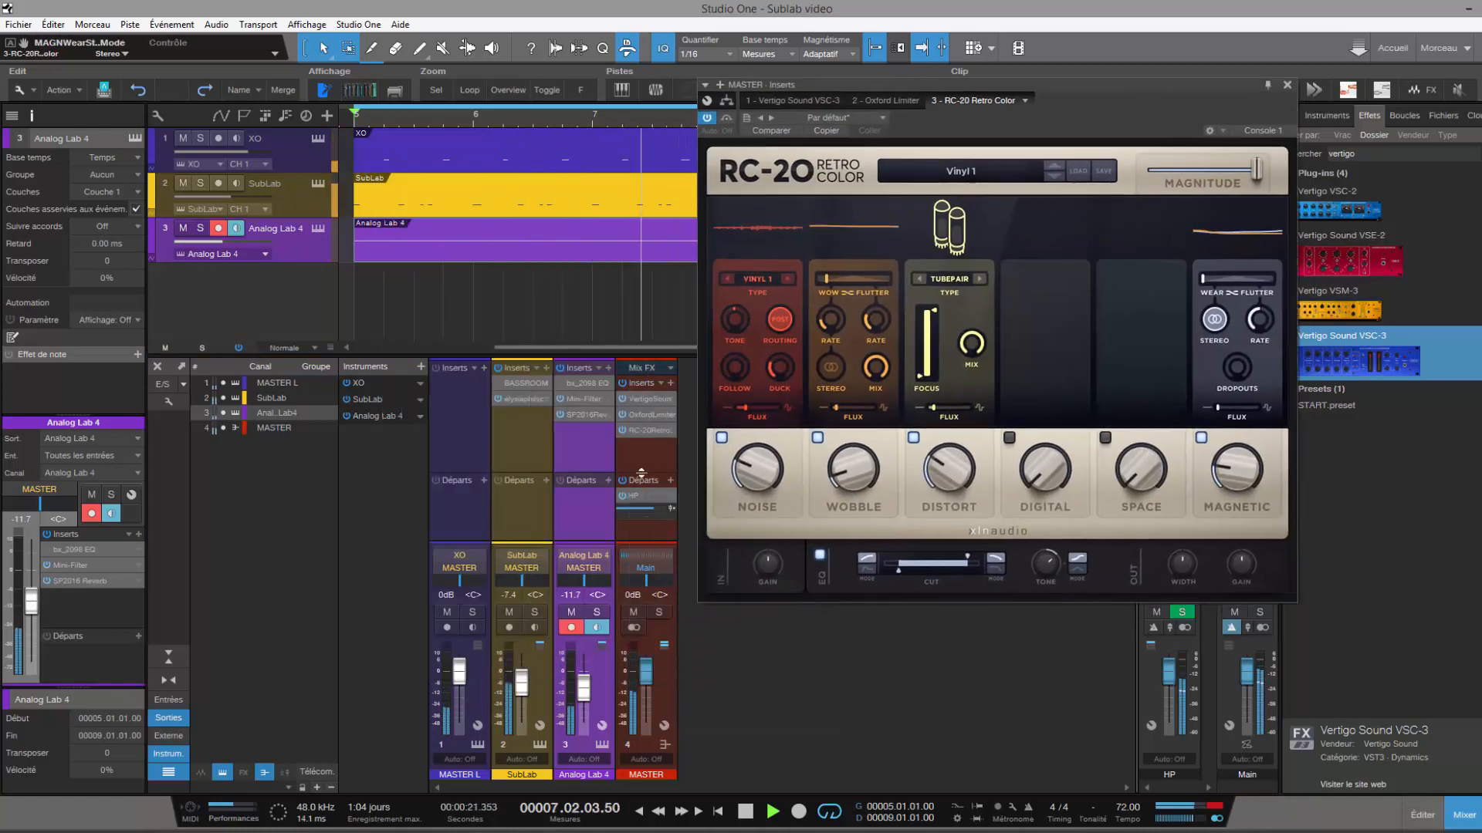
drag(651, 434, 653, 415)
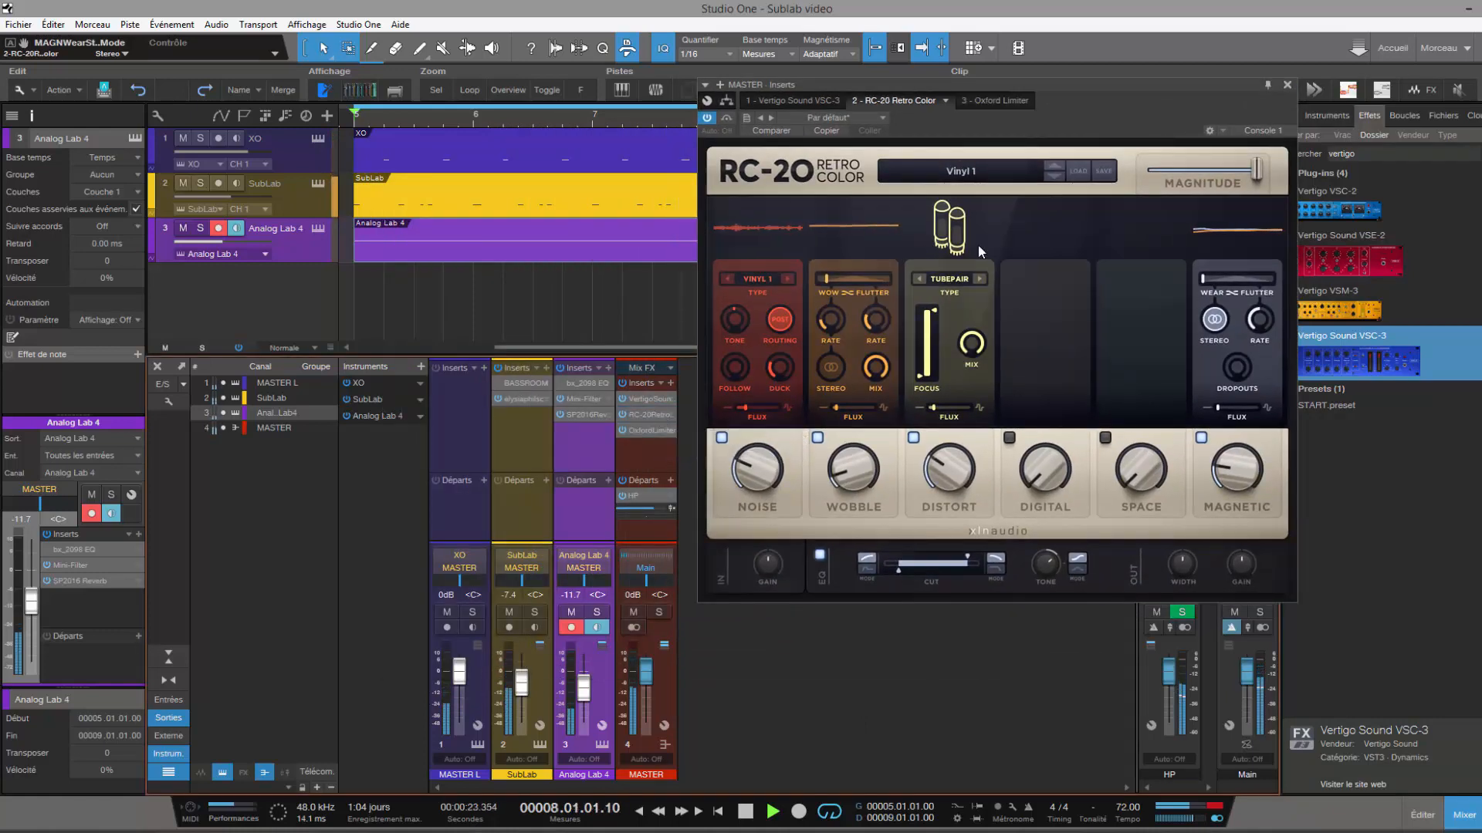
- Load RC-20's Vinyl 2 preset, reduce its magnitude to 22%, and close the effect window
drag(1142, 87, 878, 113)
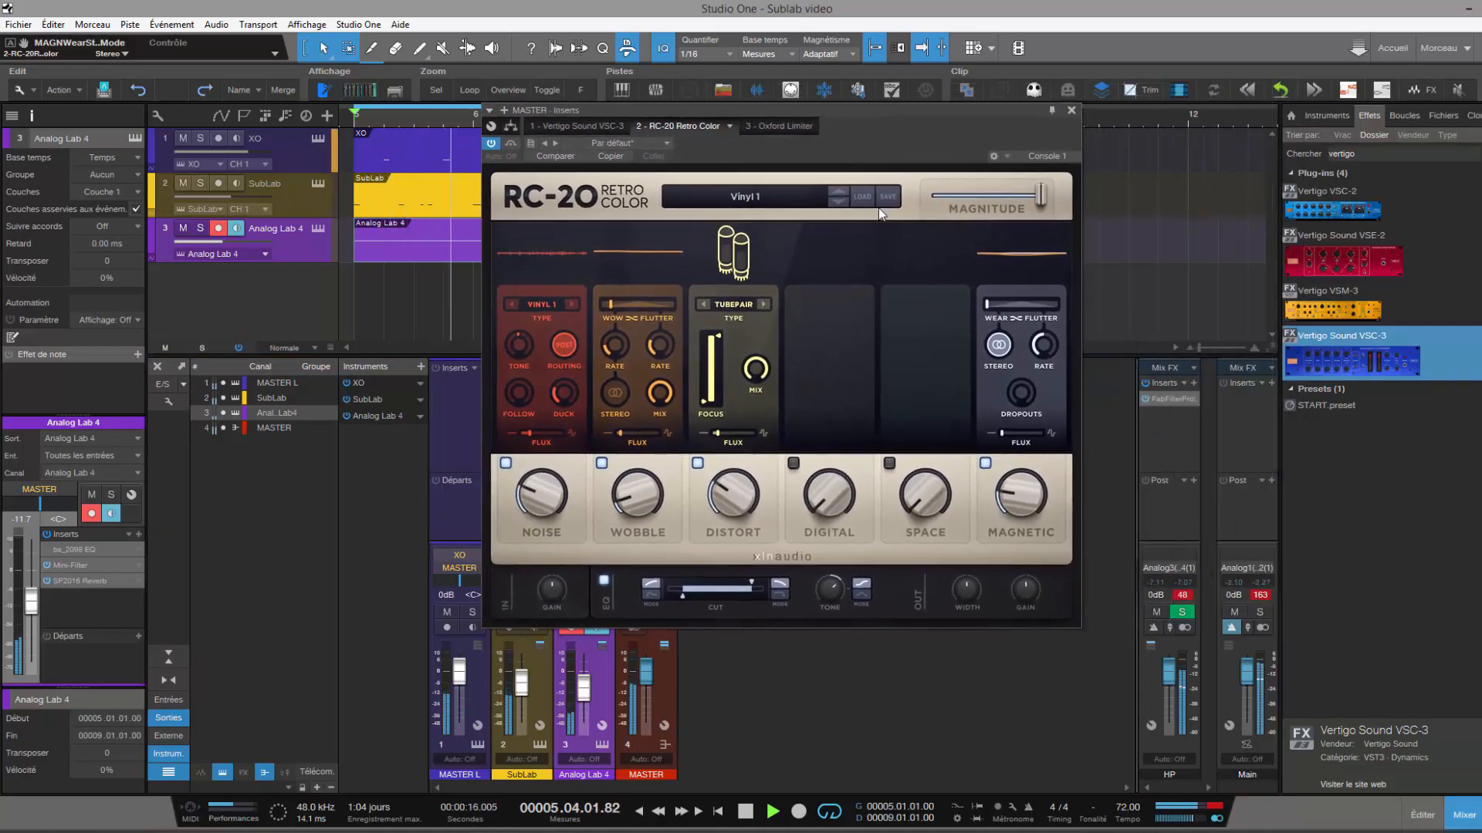
click(839, 202)
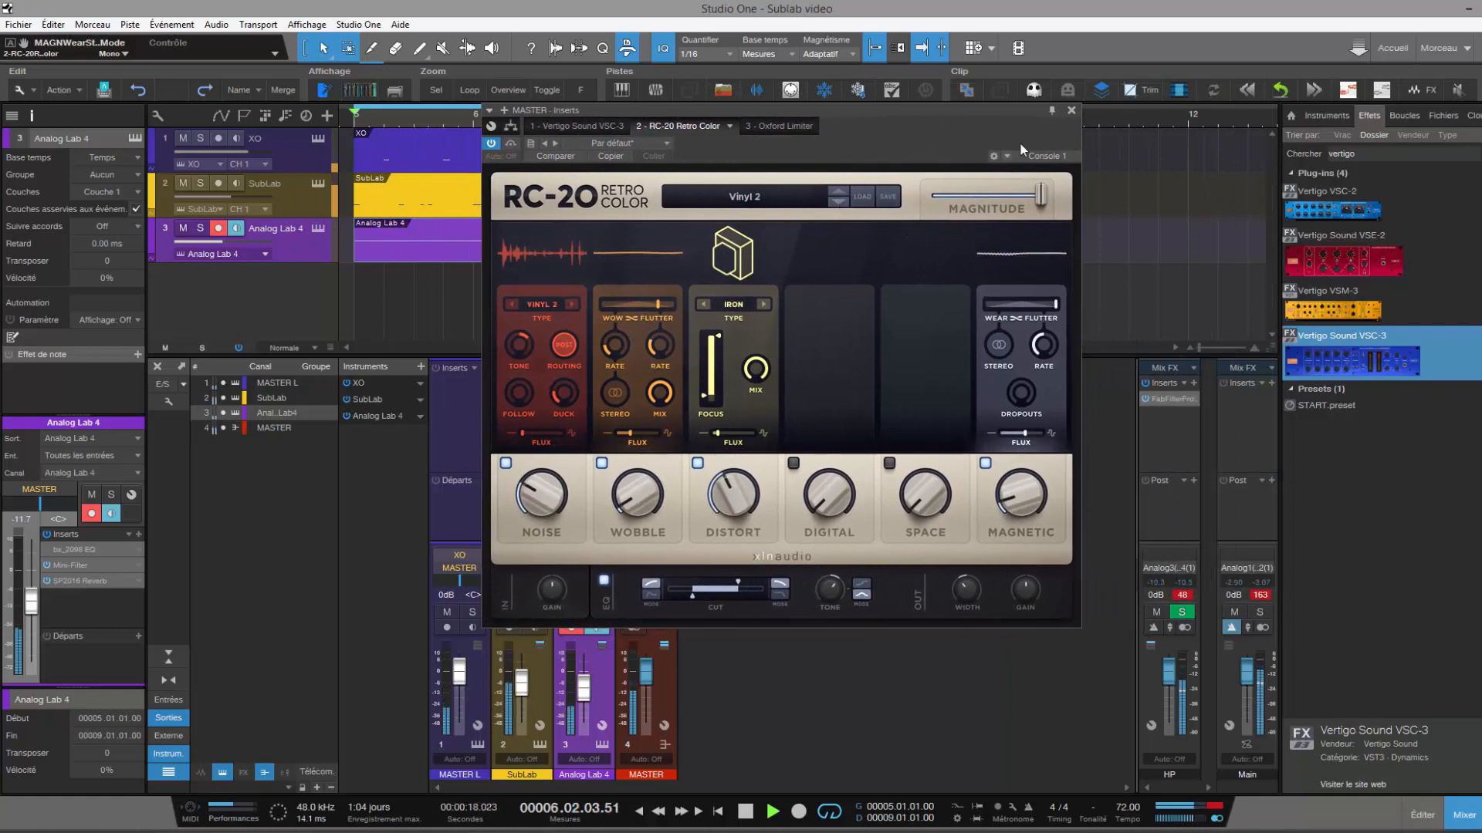
drag(1031, 204, 973, 206)
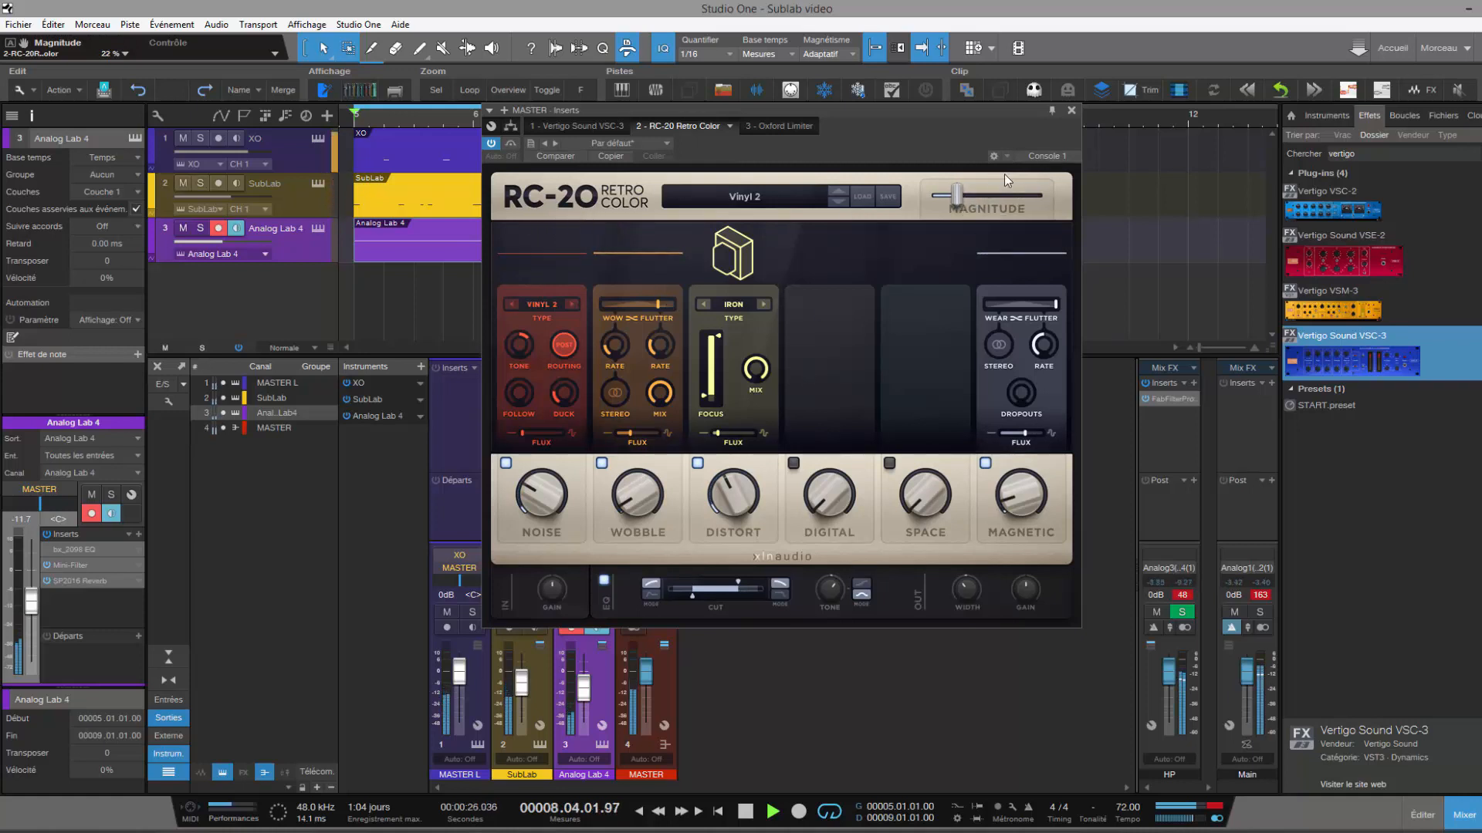
click(1071, 112)
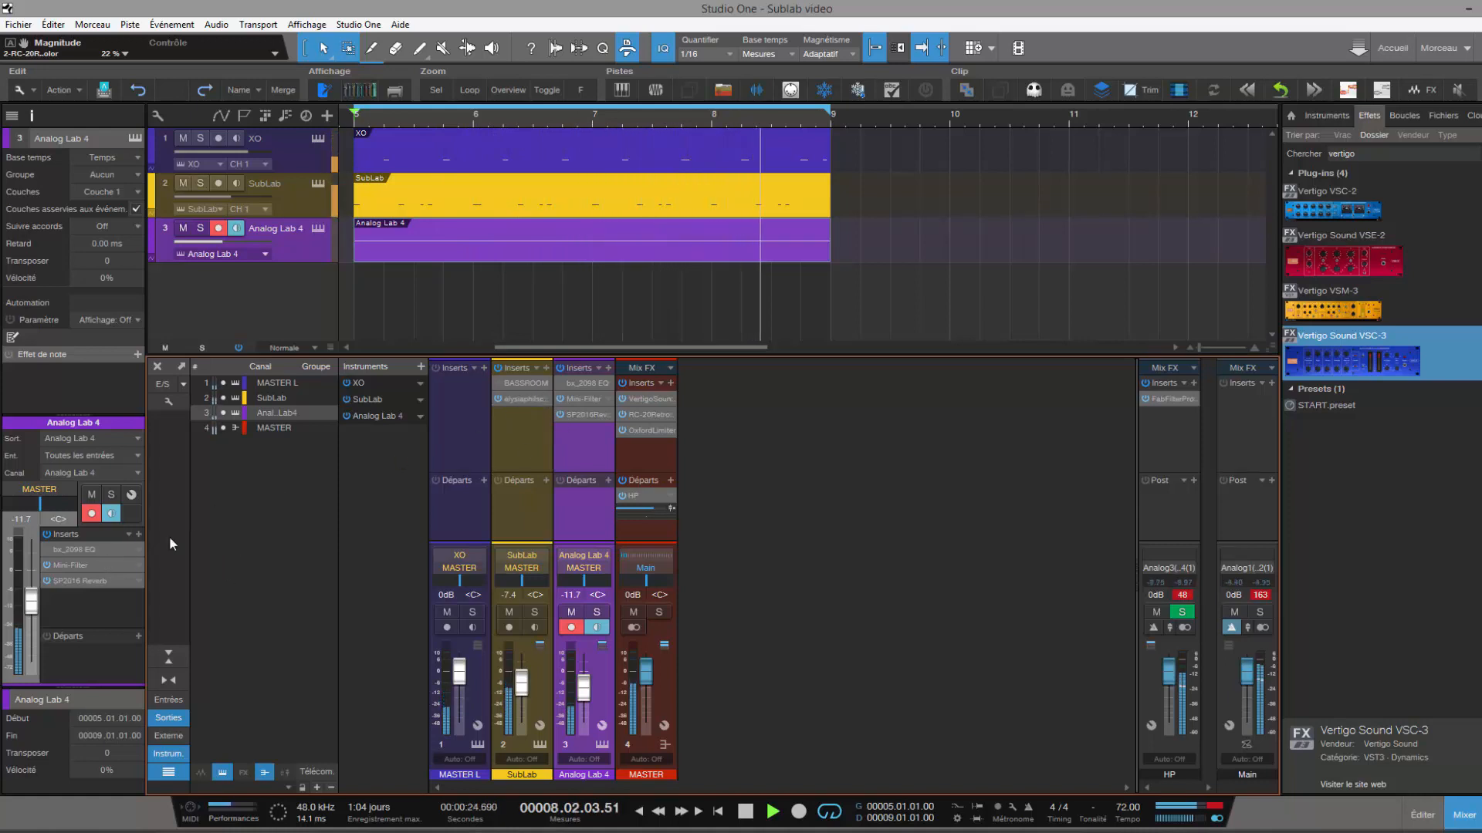
- Reopen the SubLab instrument and move its window up so the mixer's channel faders are uncovered
click(316, 184)
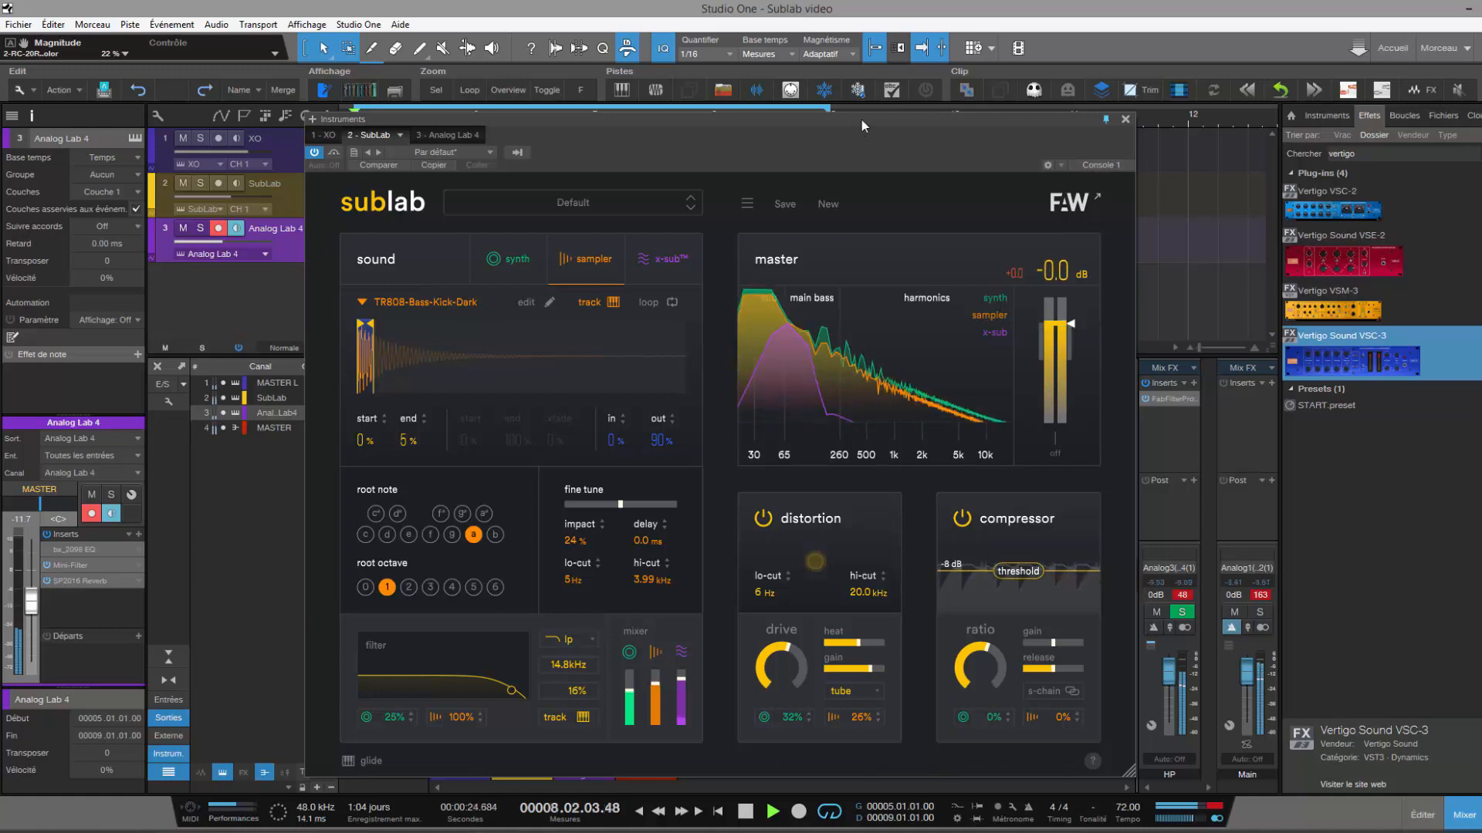
drag(862, 119, 779, 36)
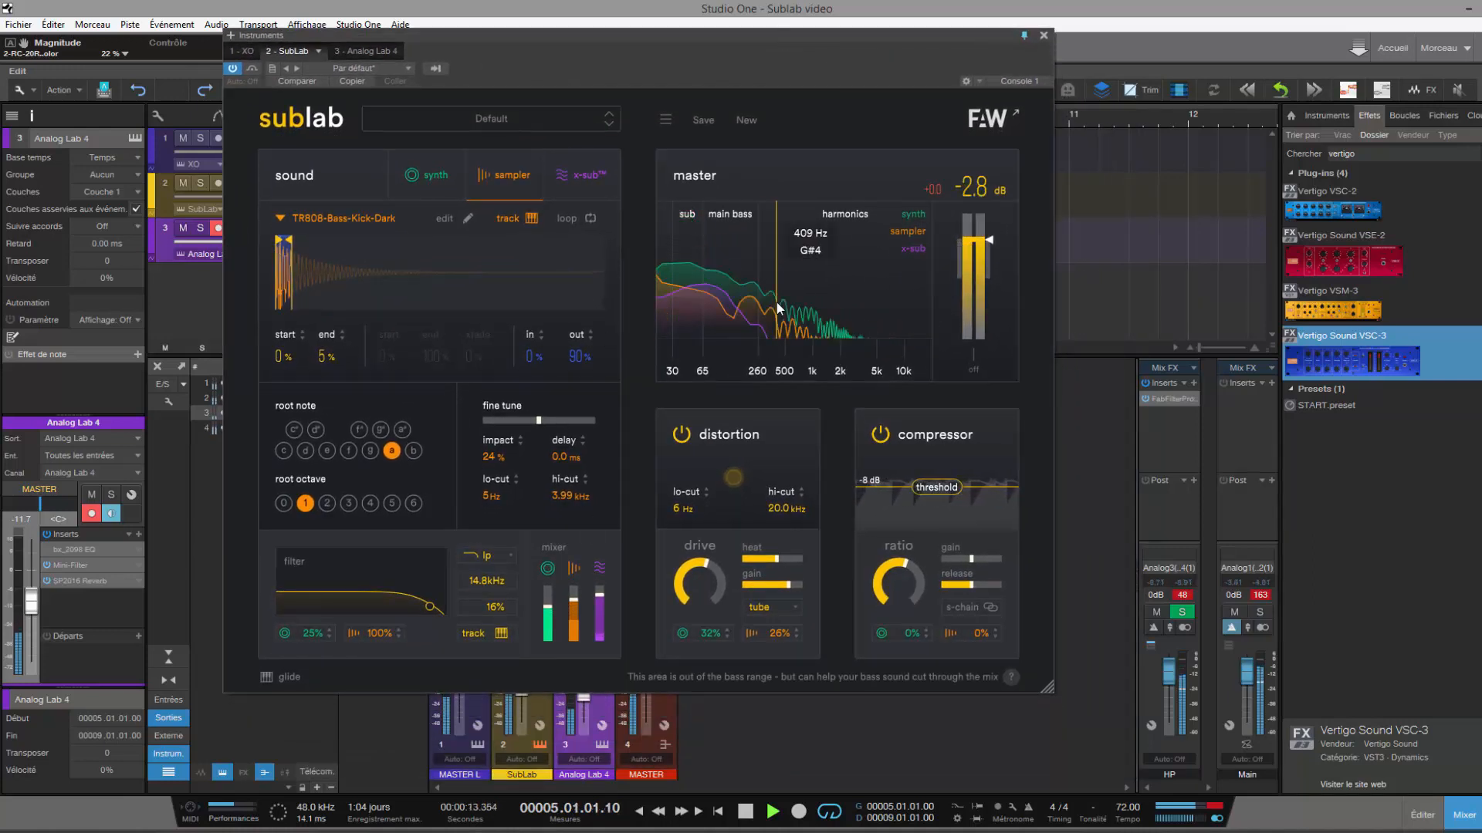